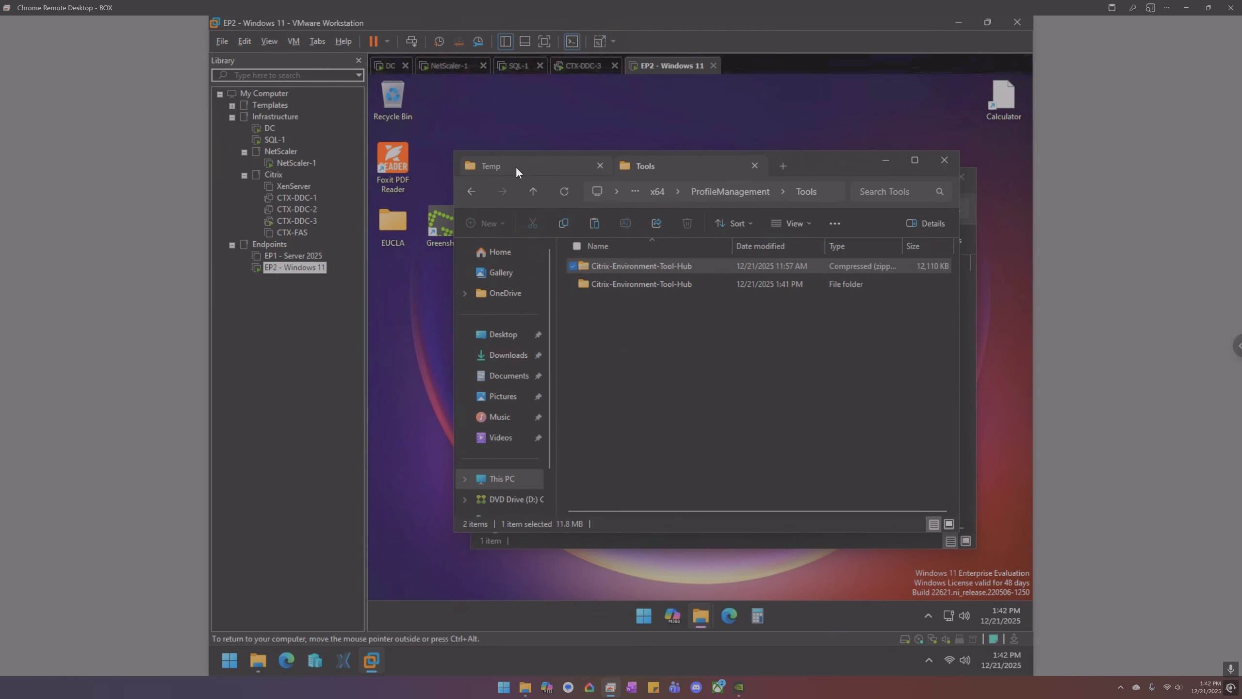
# - Run Citrix.WEM.AdminToolHub as administrator from the inner Citrix-Environment-Tool-Hub folder, approving UAC
pyautogui.doubleClick(643, 280)
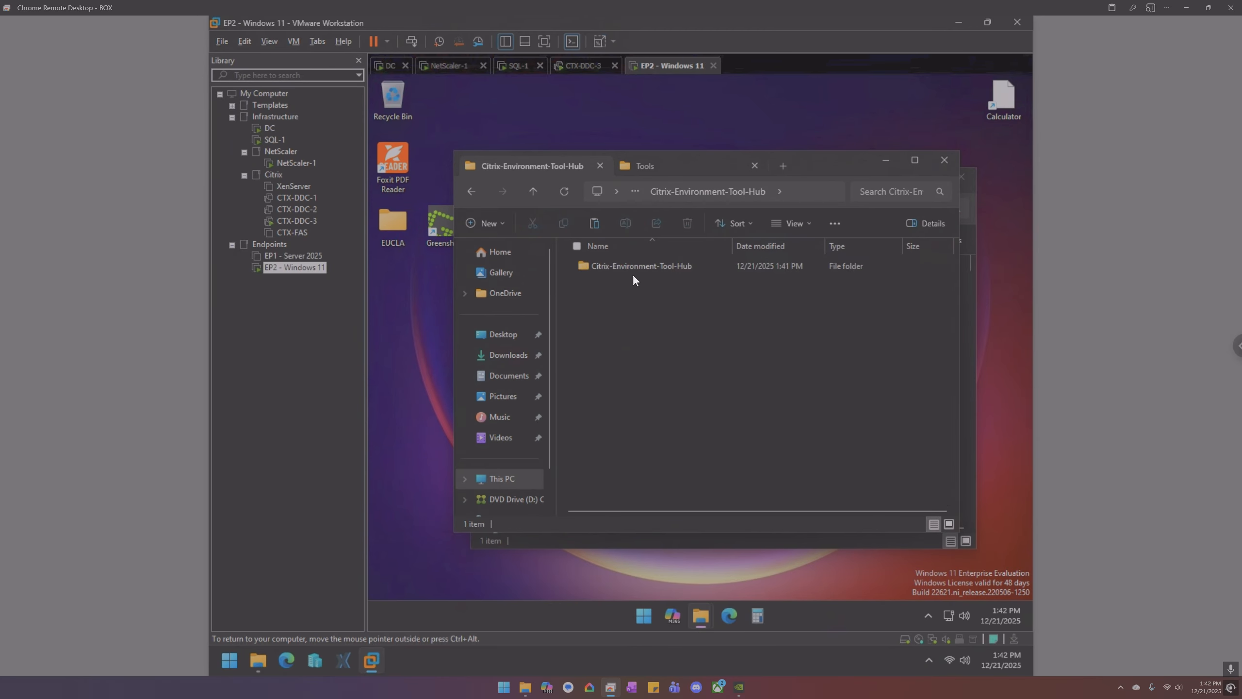
pyautogui.doubleClick(639, 265)
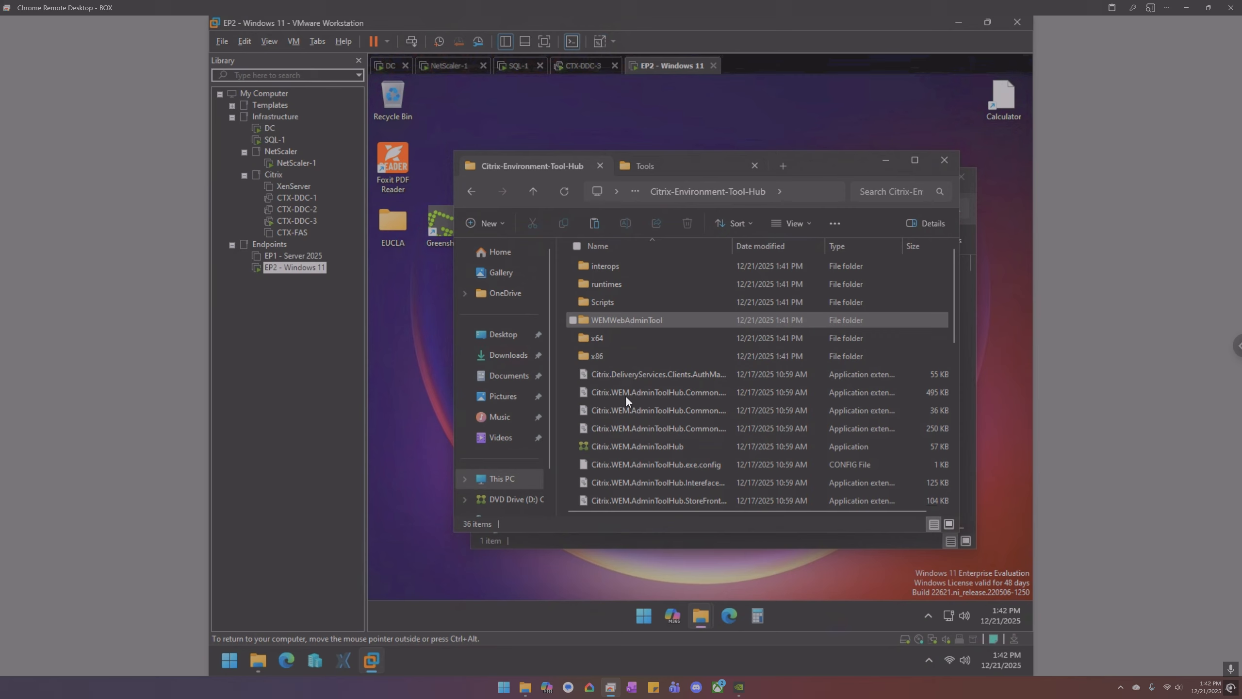
pyautogui.rightClick(632, 446)
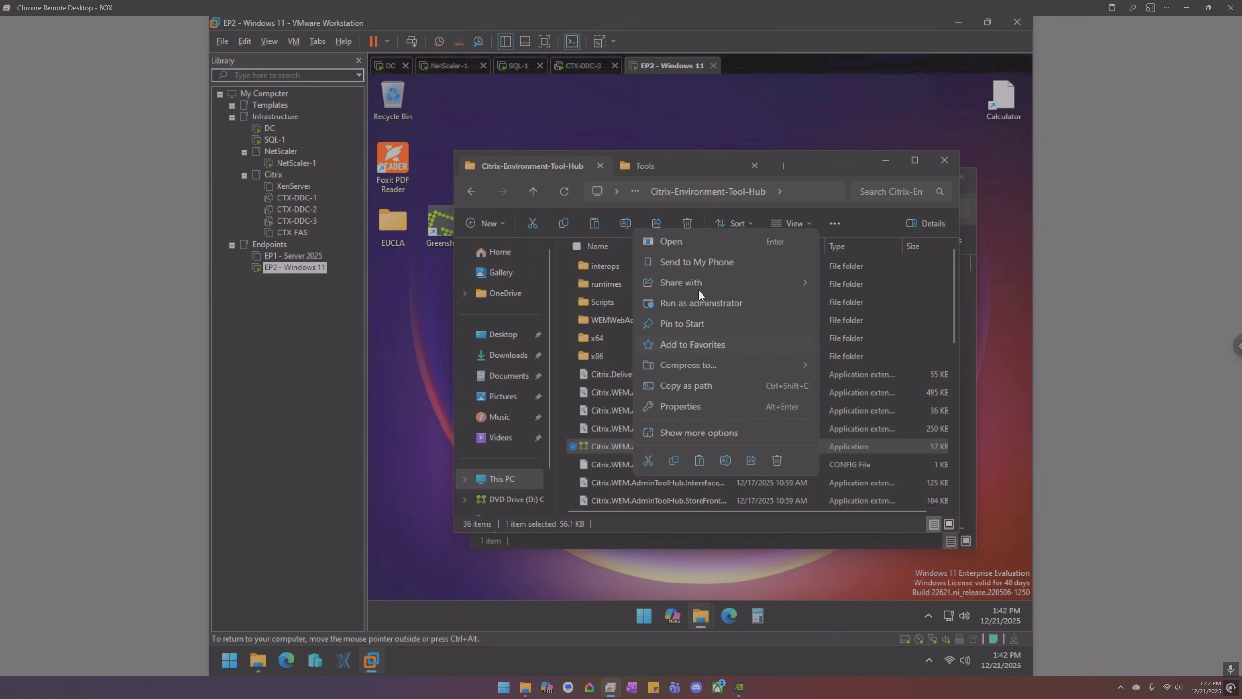
pyautogui.click(699, 302)
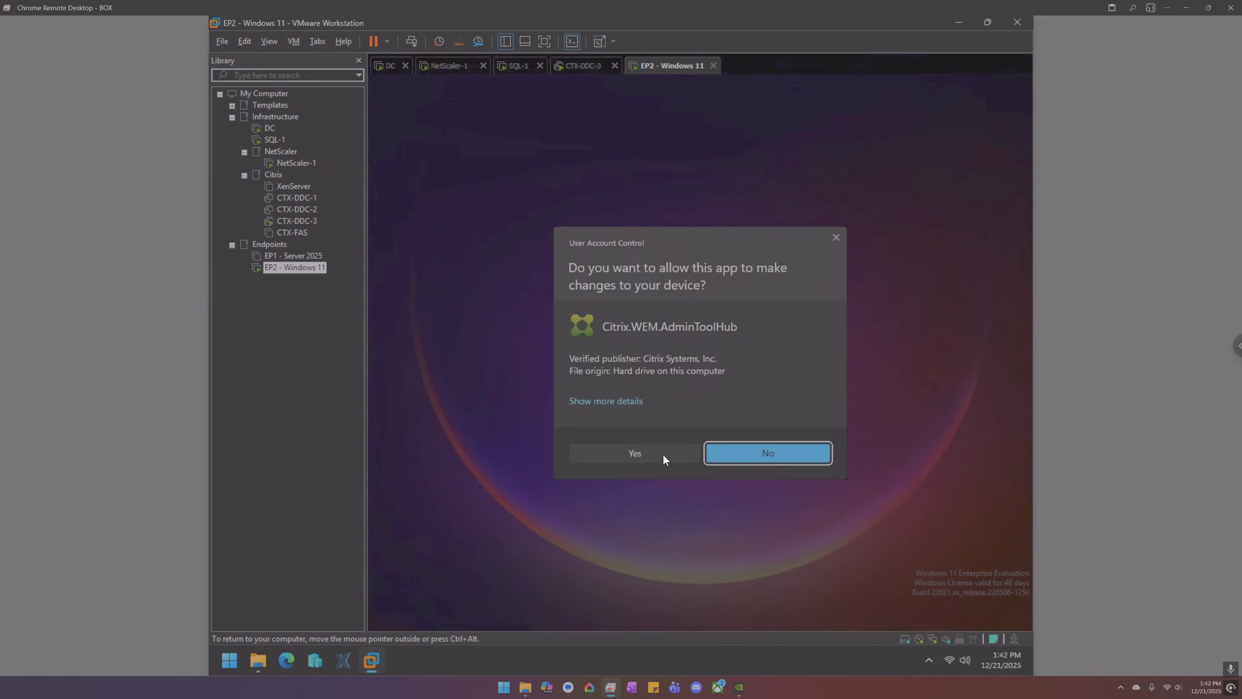
pyautogui.click(663, 454)
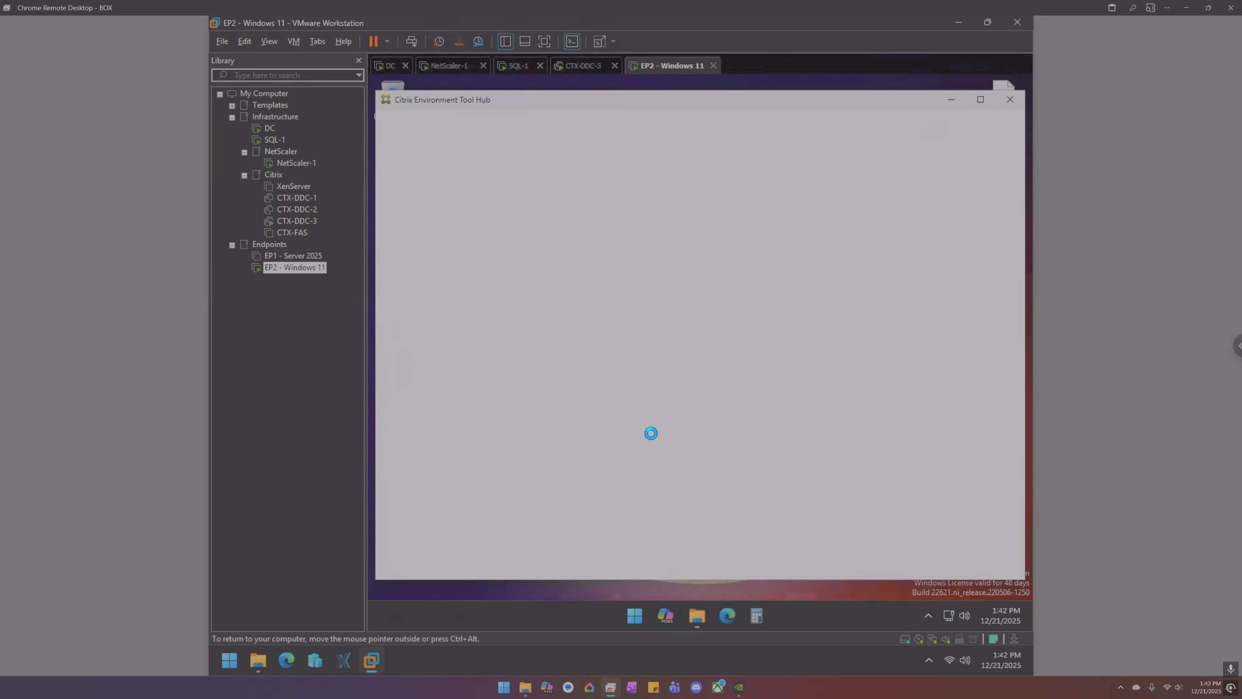
pyautogui.rightClick(463, 652)
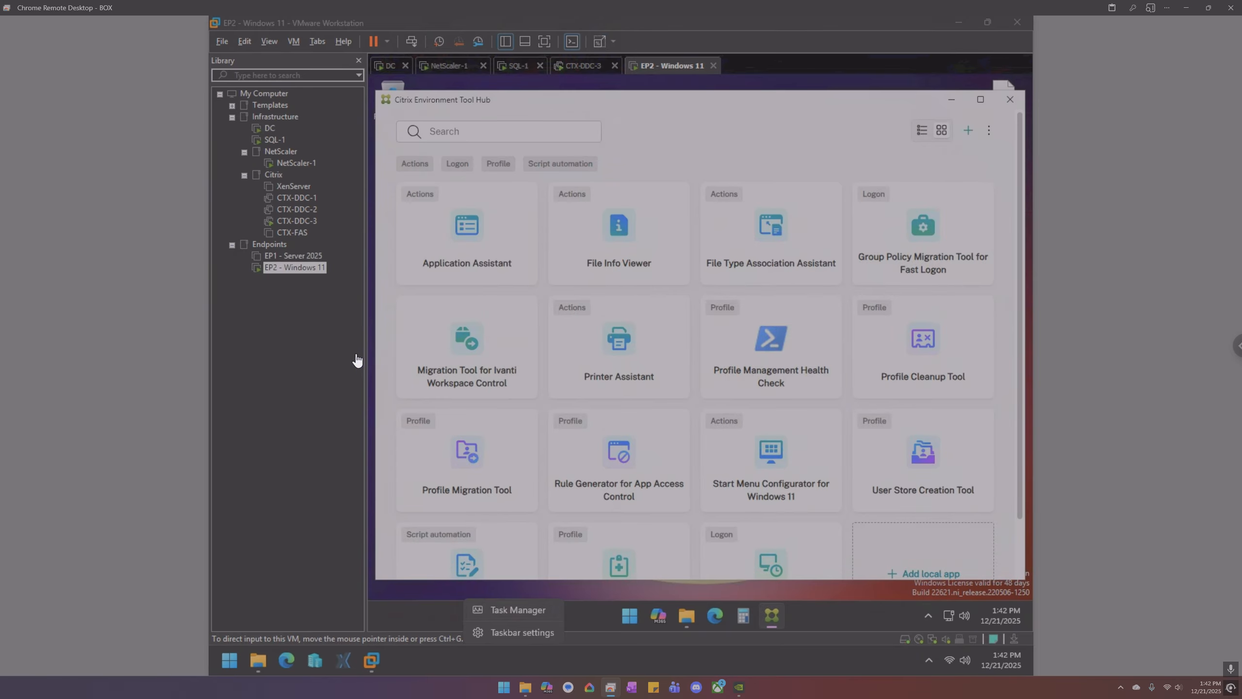
# - Back in the VM, launch the Rule Generator for App Access Control tool from the Tool Hub catalogue
pyautogui.click(292, 387)
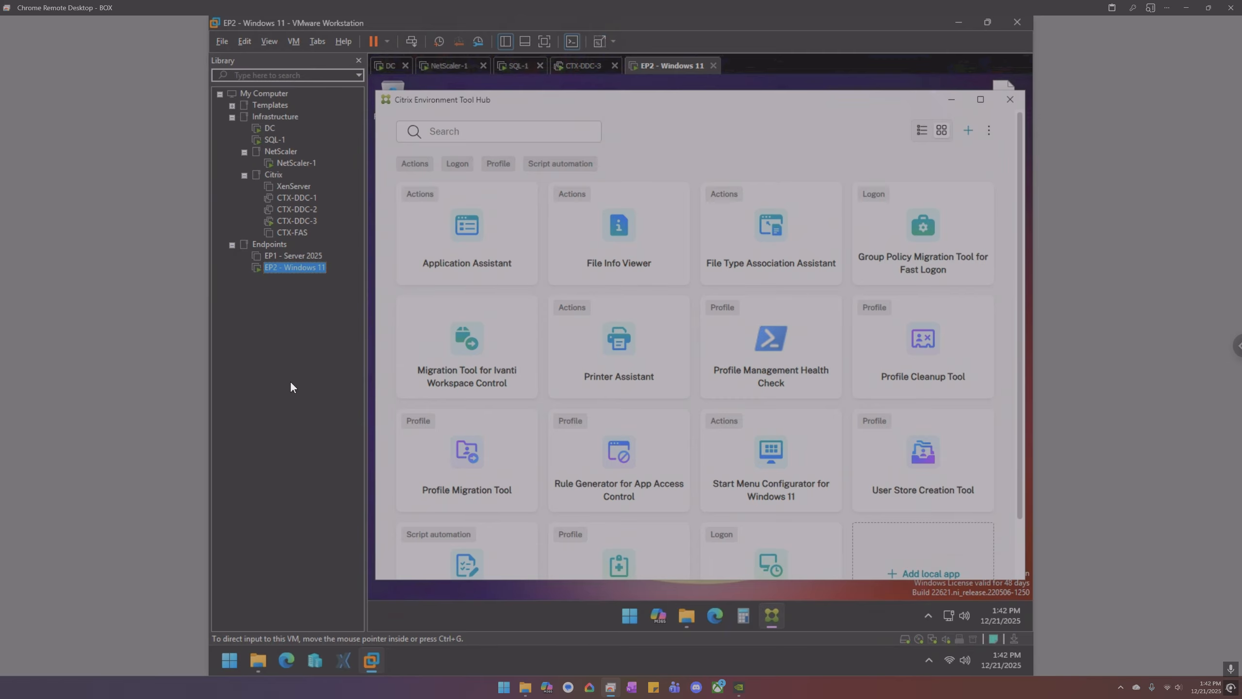
pyautogui.click(611, 453)
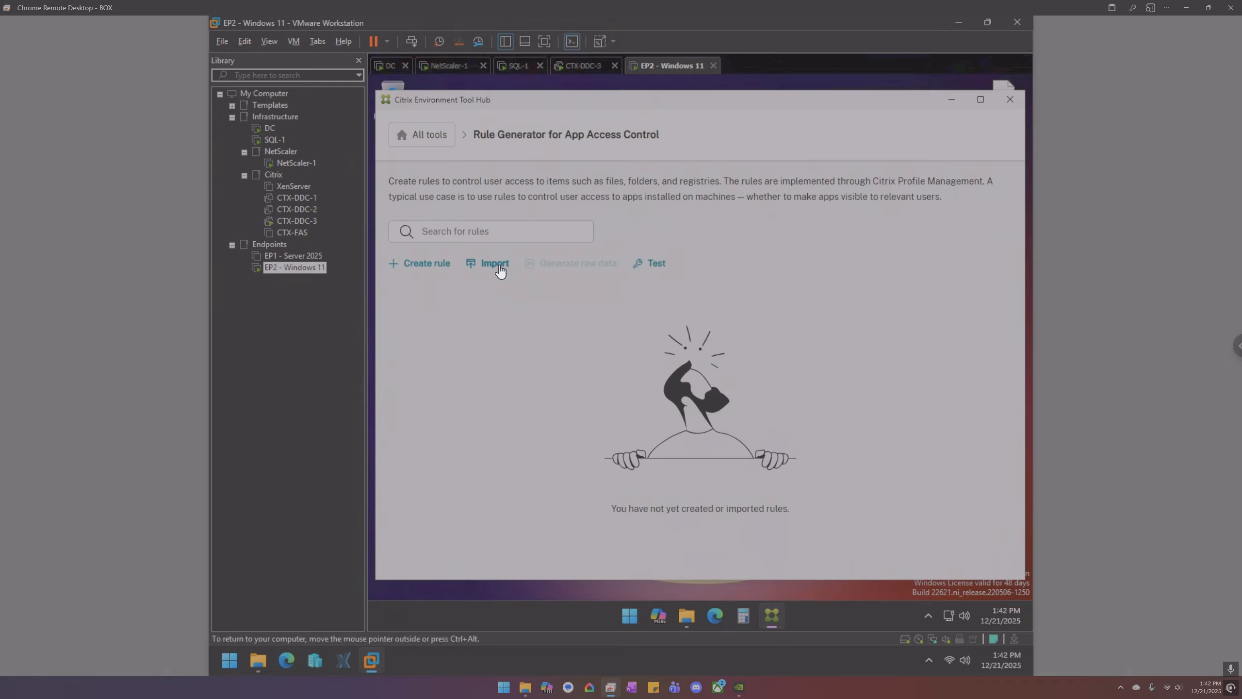
# - Create a Redirect rule named 'redir' and add an empty Folder redirection entry
pyautogui.click(438, 266)
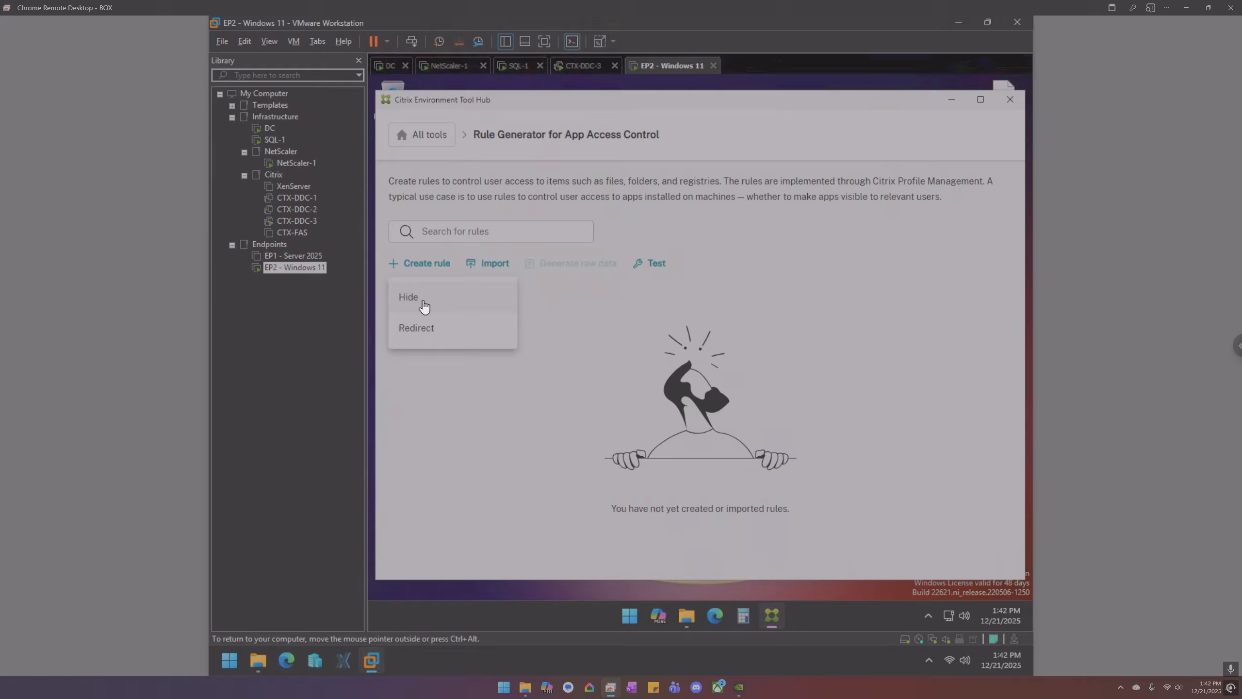
pyautogui.click(436, 328)
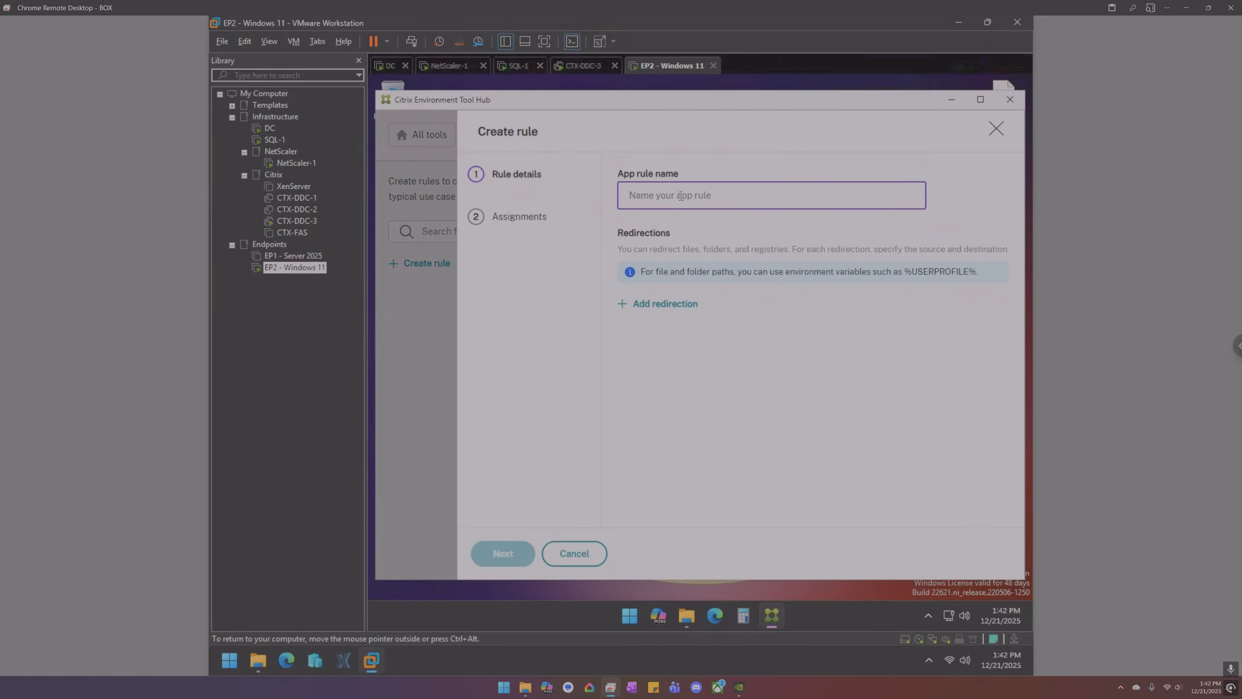
pyautogui.write('redir')
pyautogui.click(674, 310)
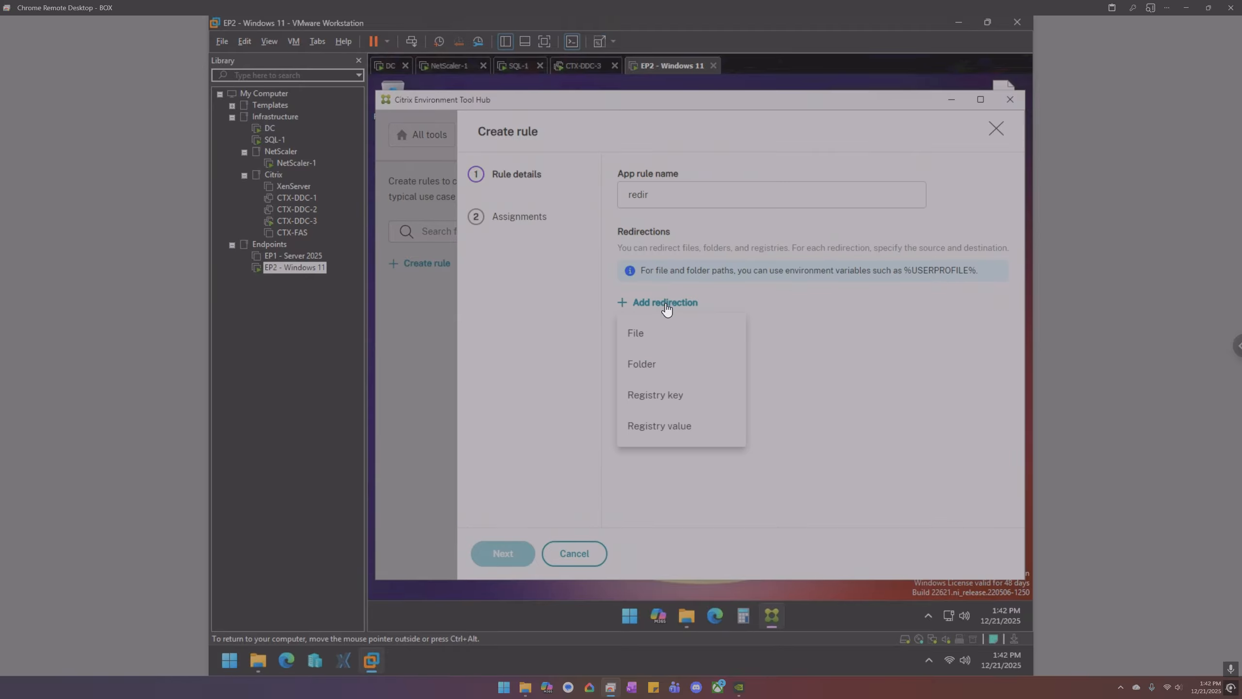
pyautogui.click(654, 370)
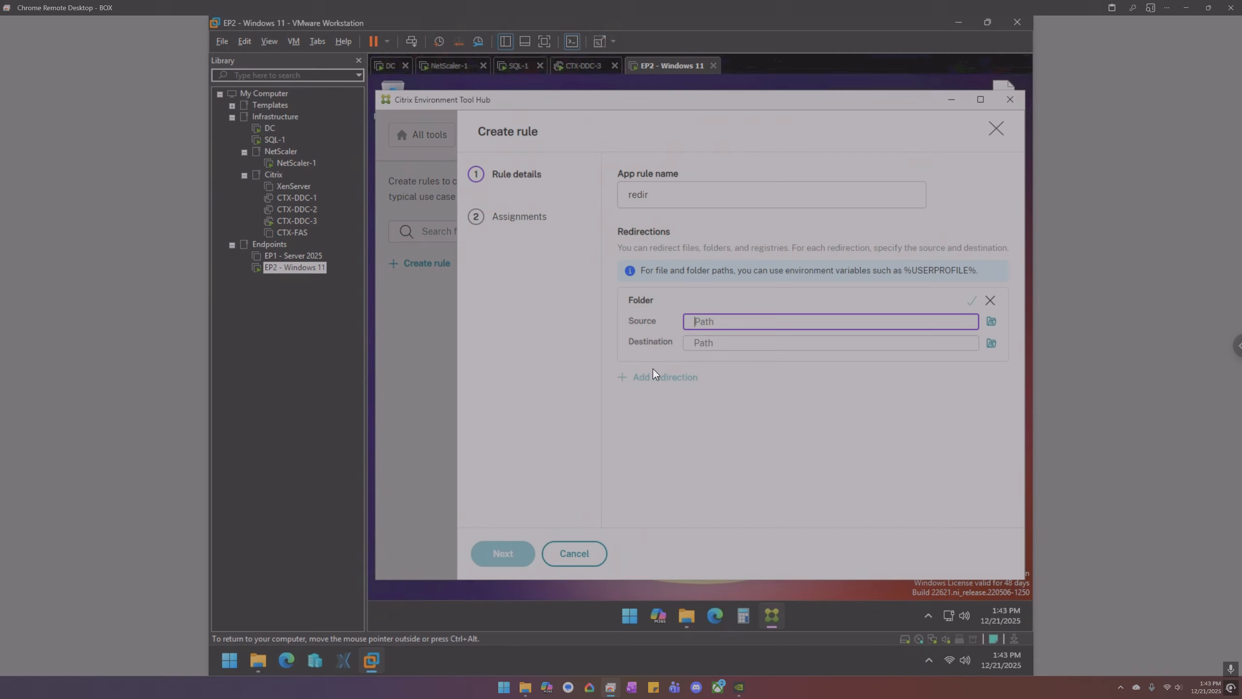
# - Browse to C:\Temp and set it as the redirection source folder
pyautogui.click(991, 321)
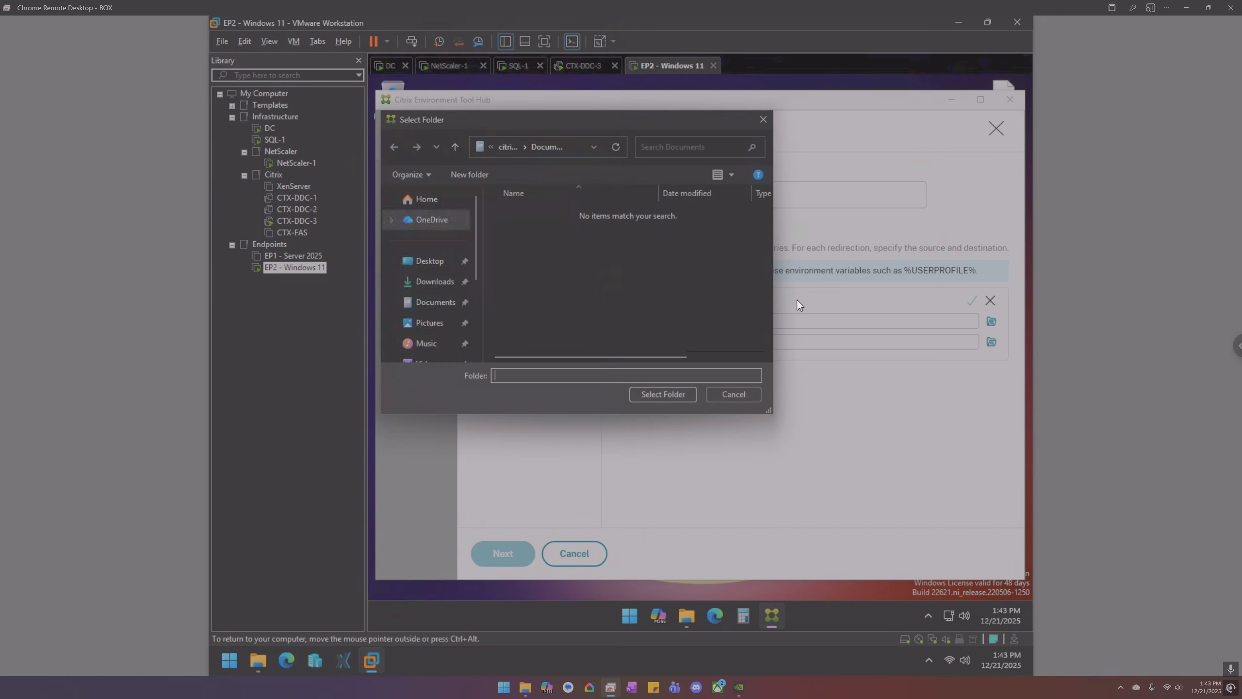
pyautogui.scroll(-2, 439, 306)
pyautogui.click(439, 319)
pyautogui.click(542, 227)
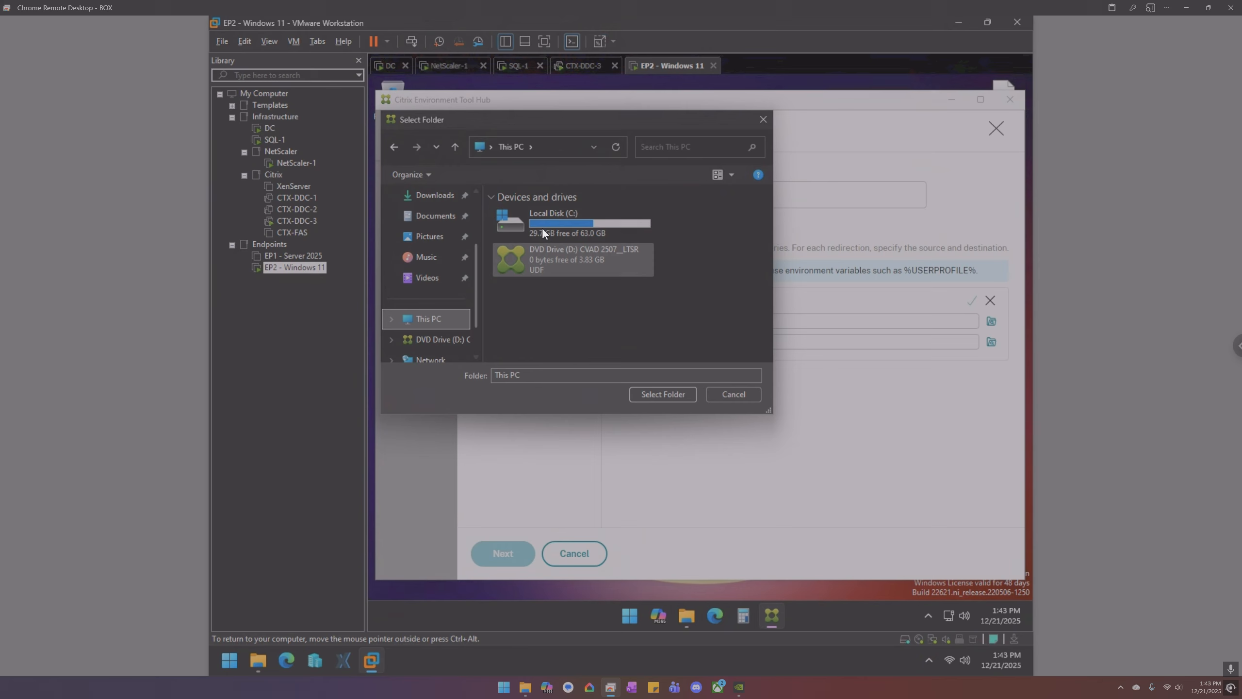
pyautogui.doubleClick(545, 225)
pyautogui.doubleClick(529, 304)
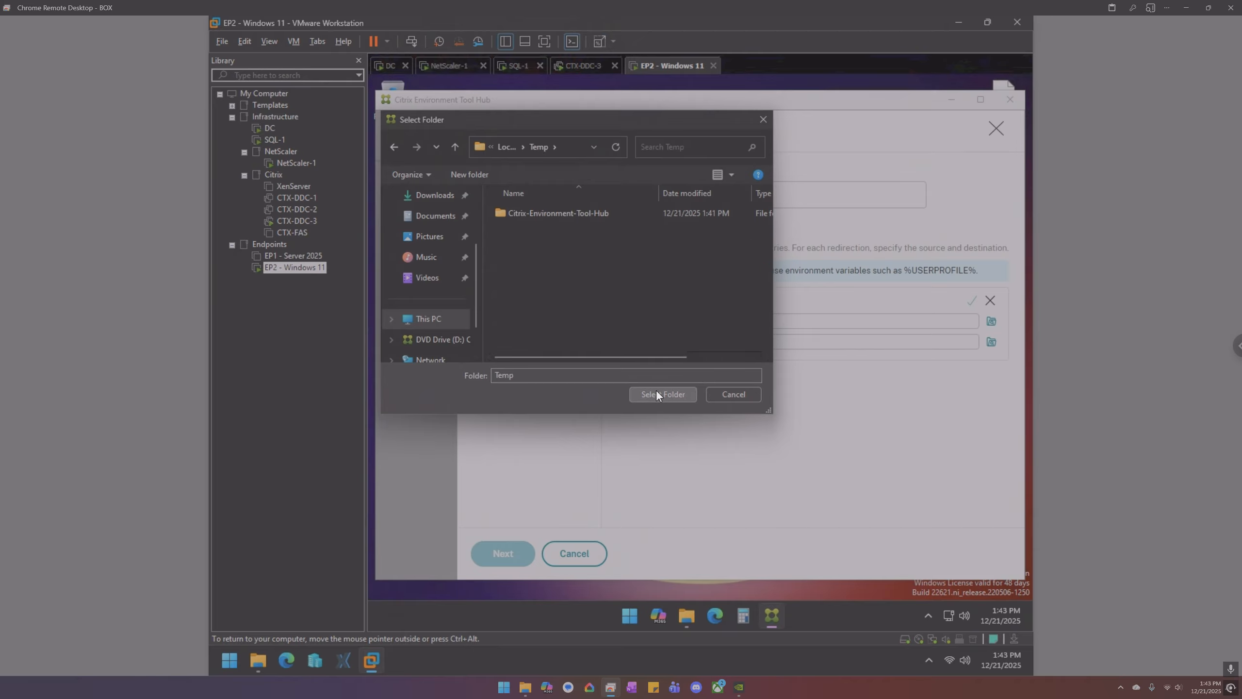
pyautogui.click(656, 394)
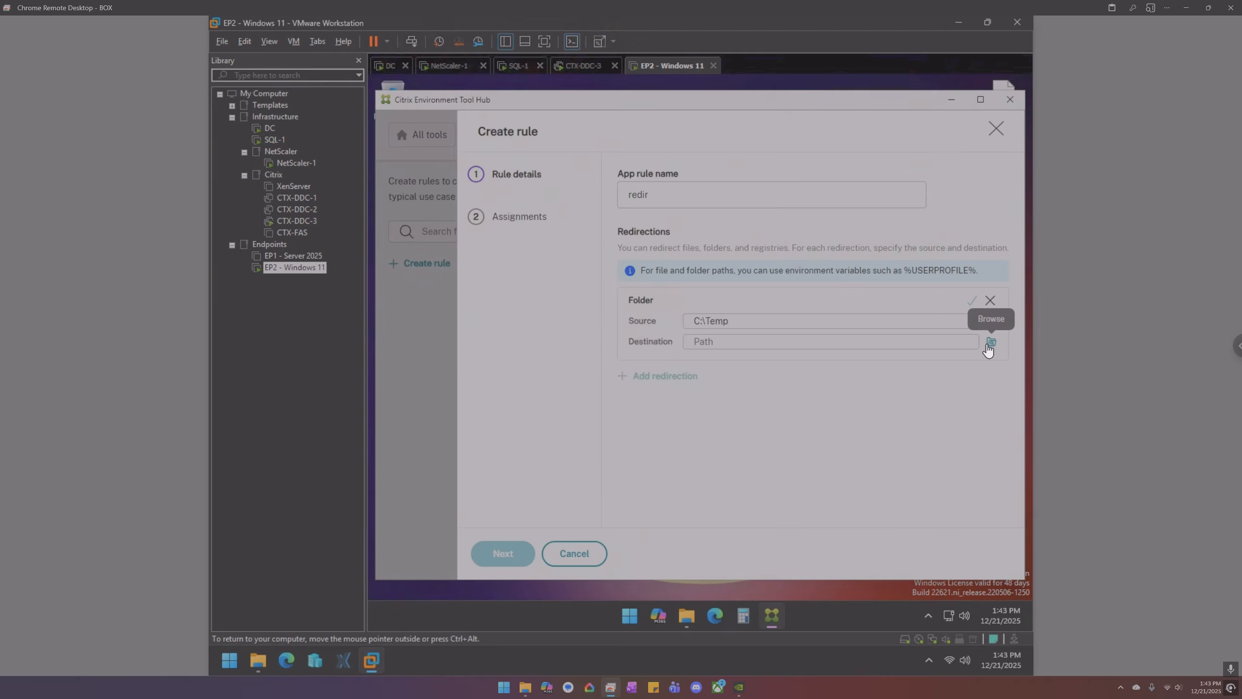
# - Set the destination path to %USERPROFILE%\Documents, copying the variable from the info note
pyautogui.moveTo(973, 270); pyautogui.dragTo(906, 271)
pyautogui.hotkey('ctrl', 'c')
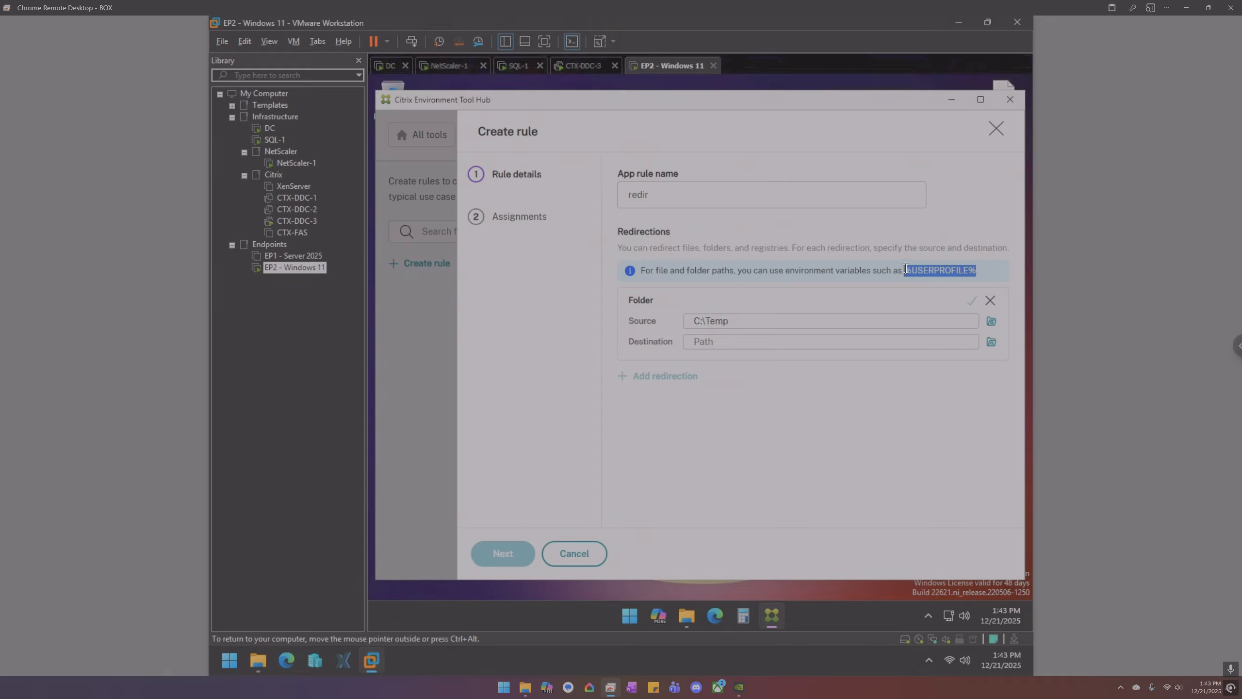
pyautogui.click(811, 341)
pyautogui.hotkey('ctrl', 'v')
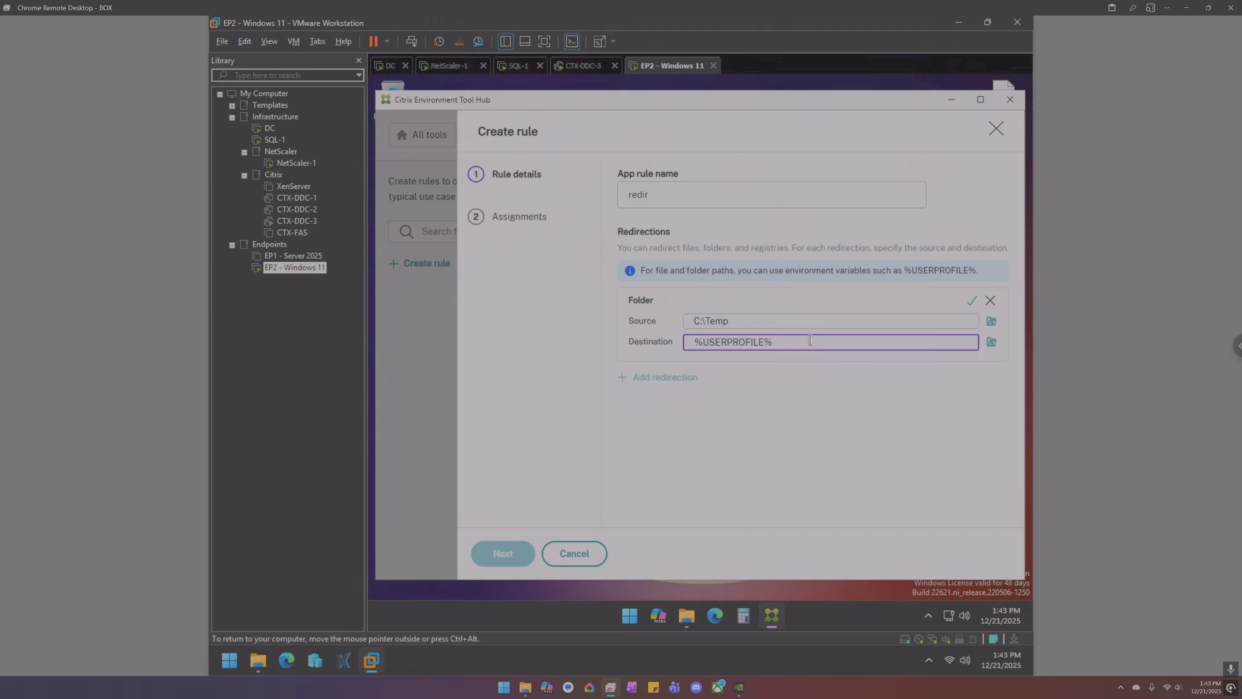
pyautogui.write('\\Documents')
# - Verify %USERPROFILE%\Documents resolves in File Explorer, then save the folder redirection entry
pyautogui.moveTo(833, 341); pyautogui.dragTo(692, 334)
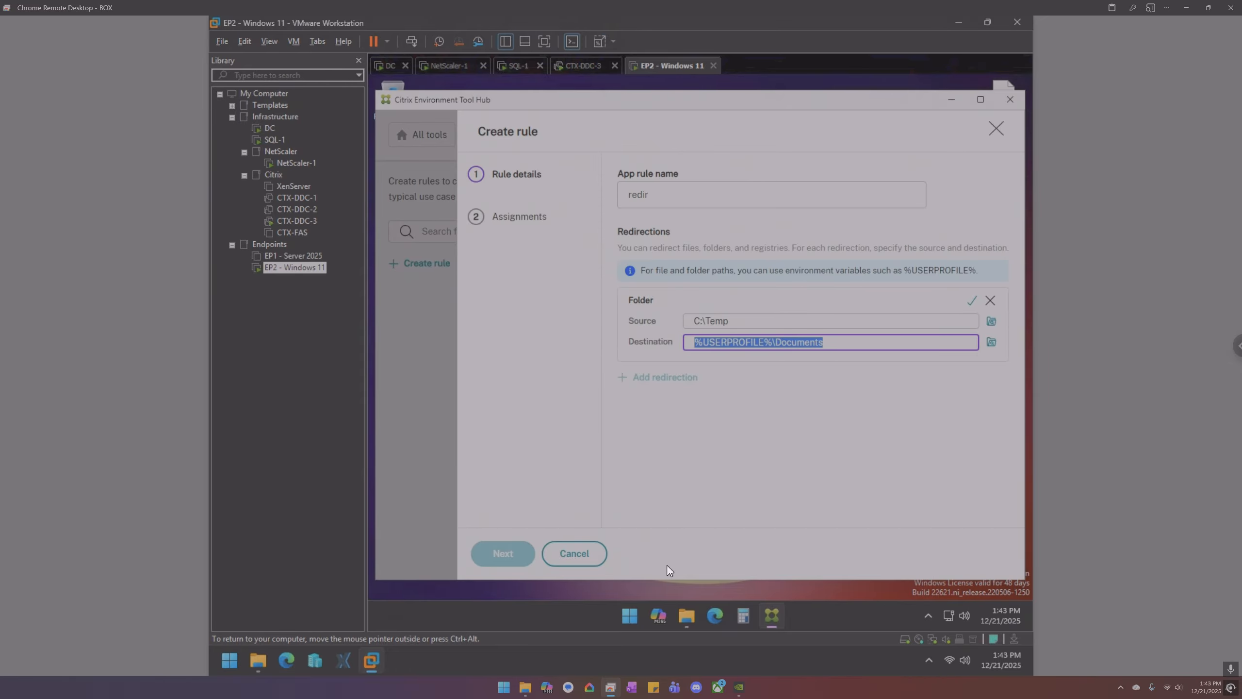
pyautogui.click(686, 616)
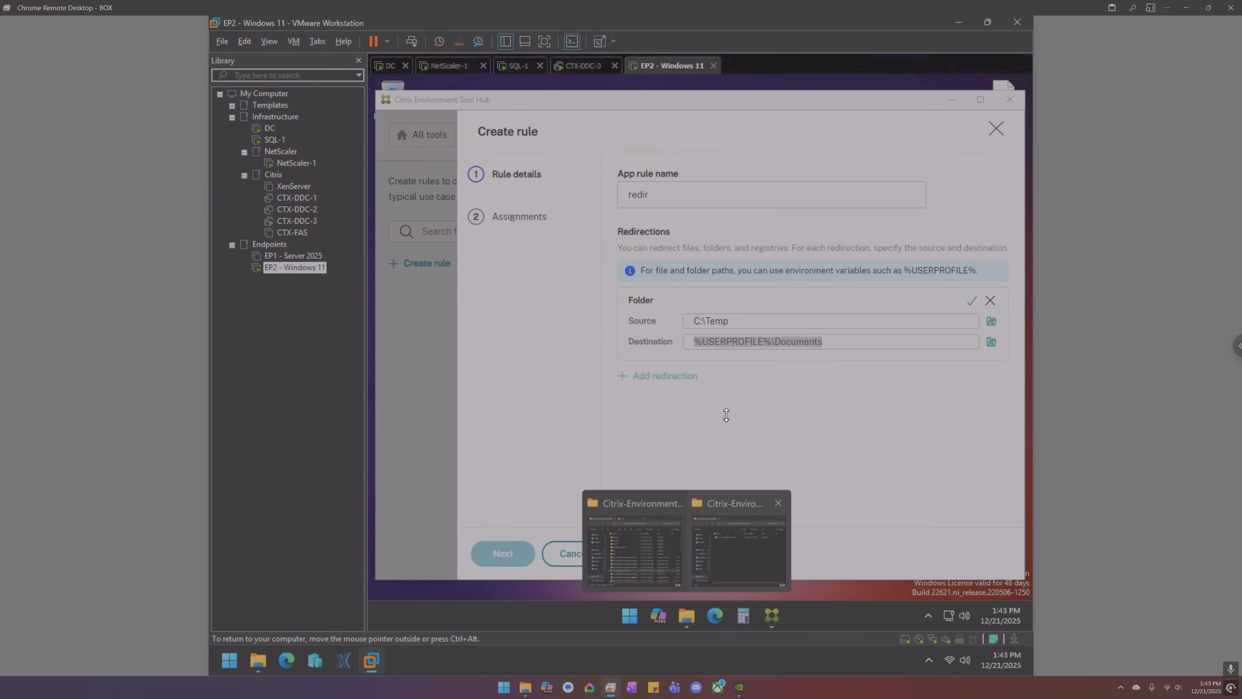
pyautogui.click(738, 549)
pyautogui.click(822, 210)
pyautogui.hotkey('ctrl', 'v')
pyautogui.press('Return')
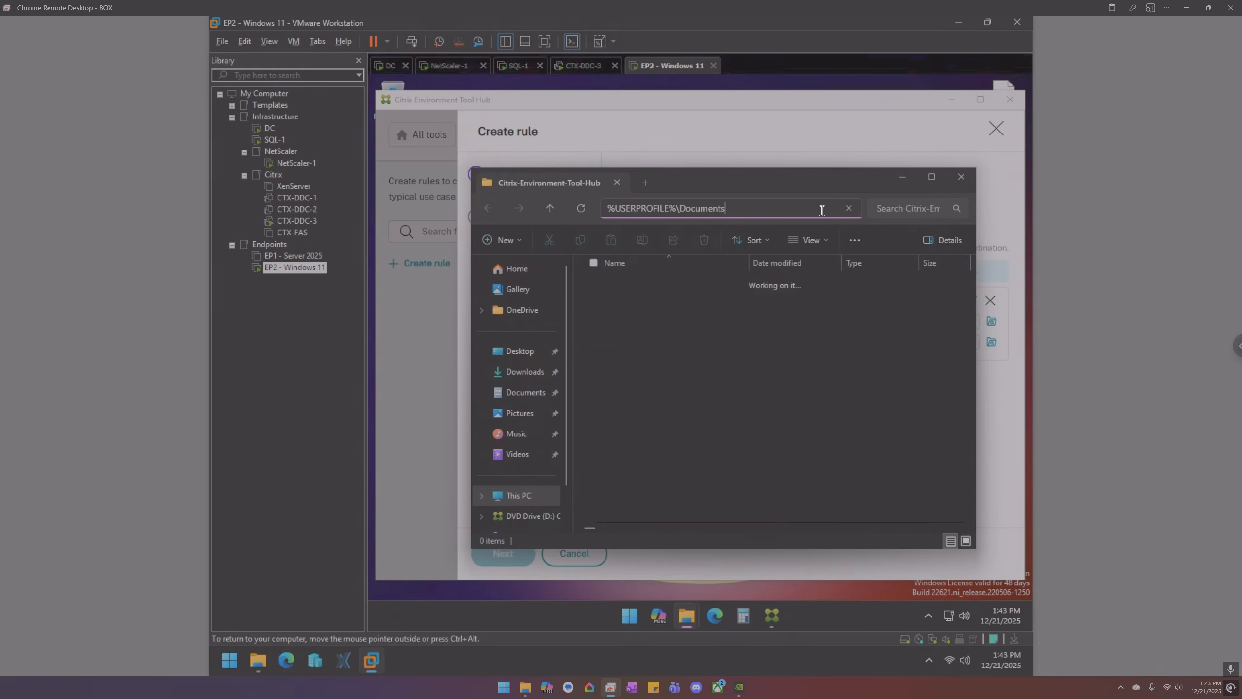
pyautogui.click(963, 177)
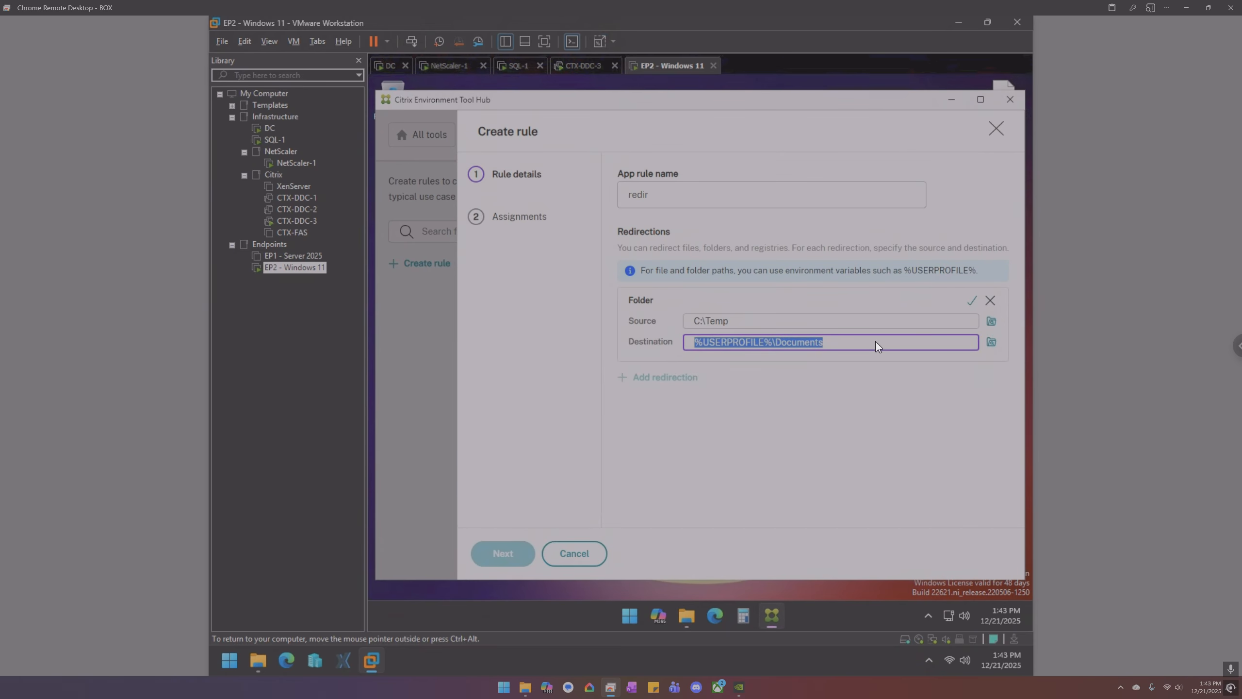
pyautogui.click(872, 375)
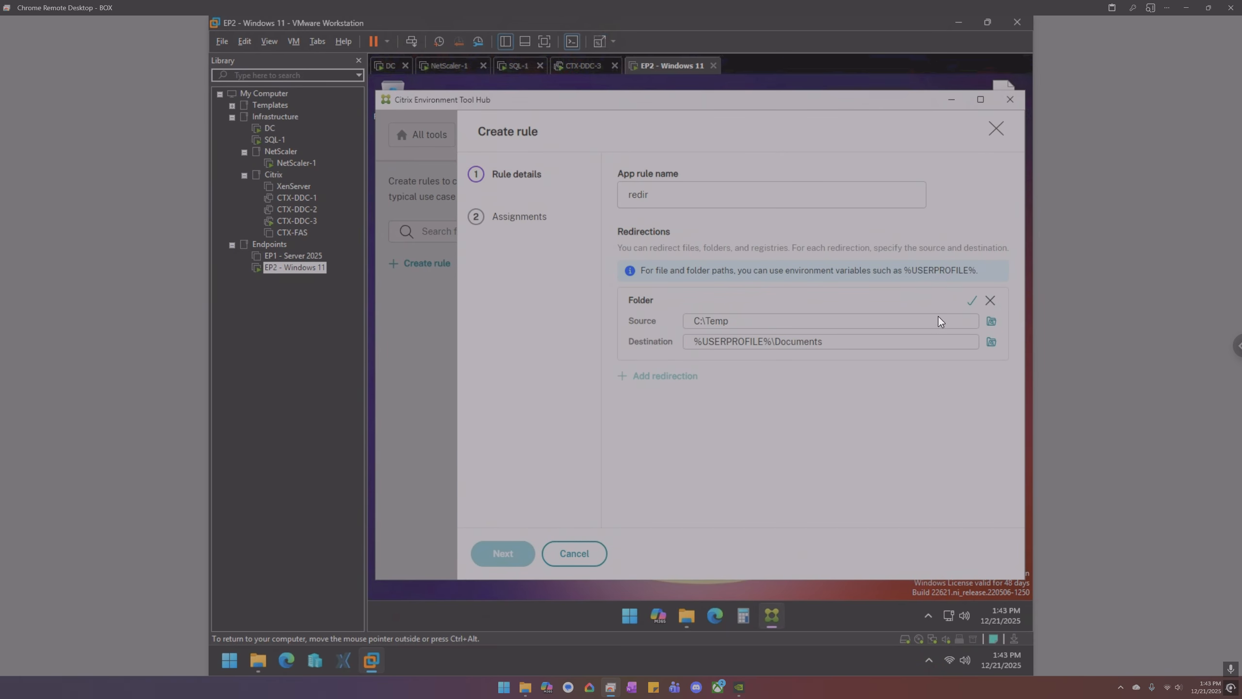
pyautogui.click(972, 303)
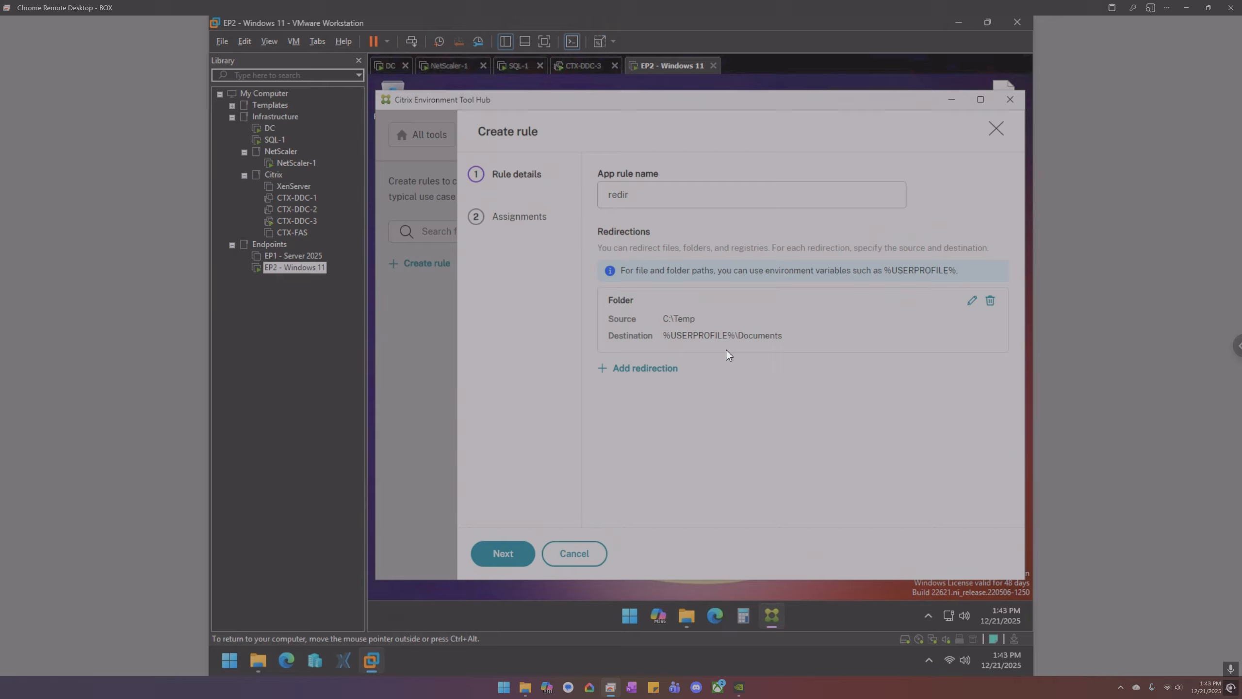
# - Review the Users, Machines and Processes assignment tabs without assigning anything, and finish the redir rule
pyautogui.click(543, 227)
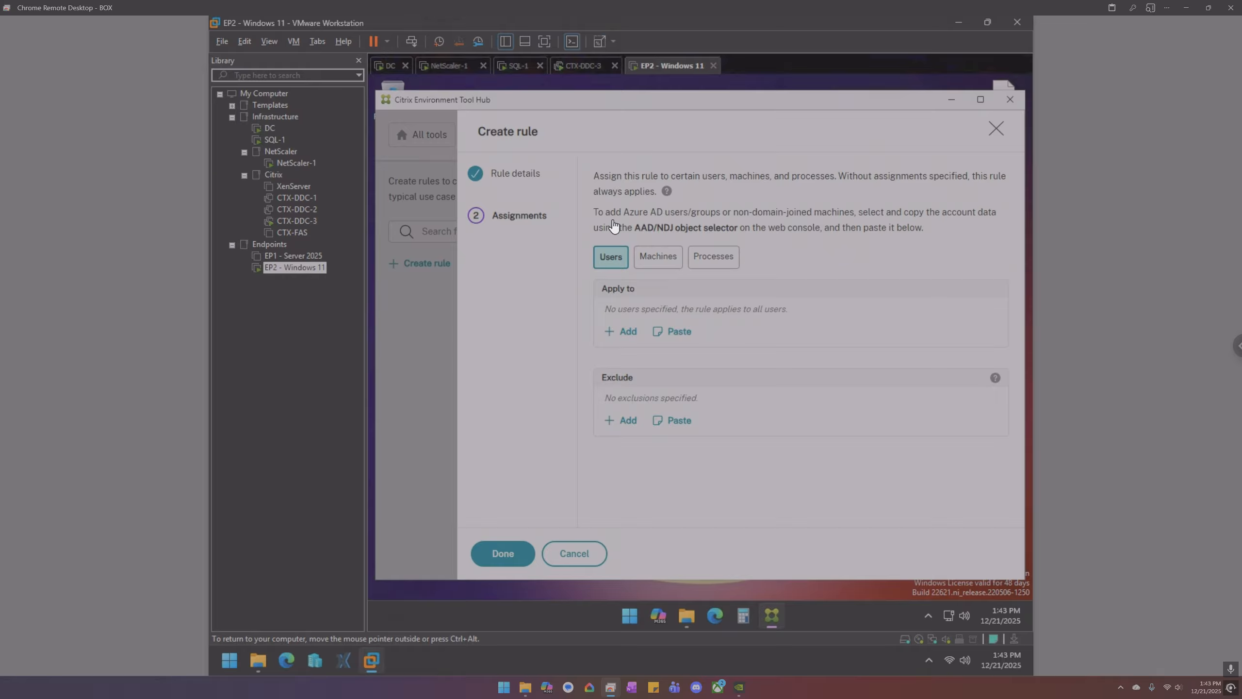
pyautogui.click(665, 265)
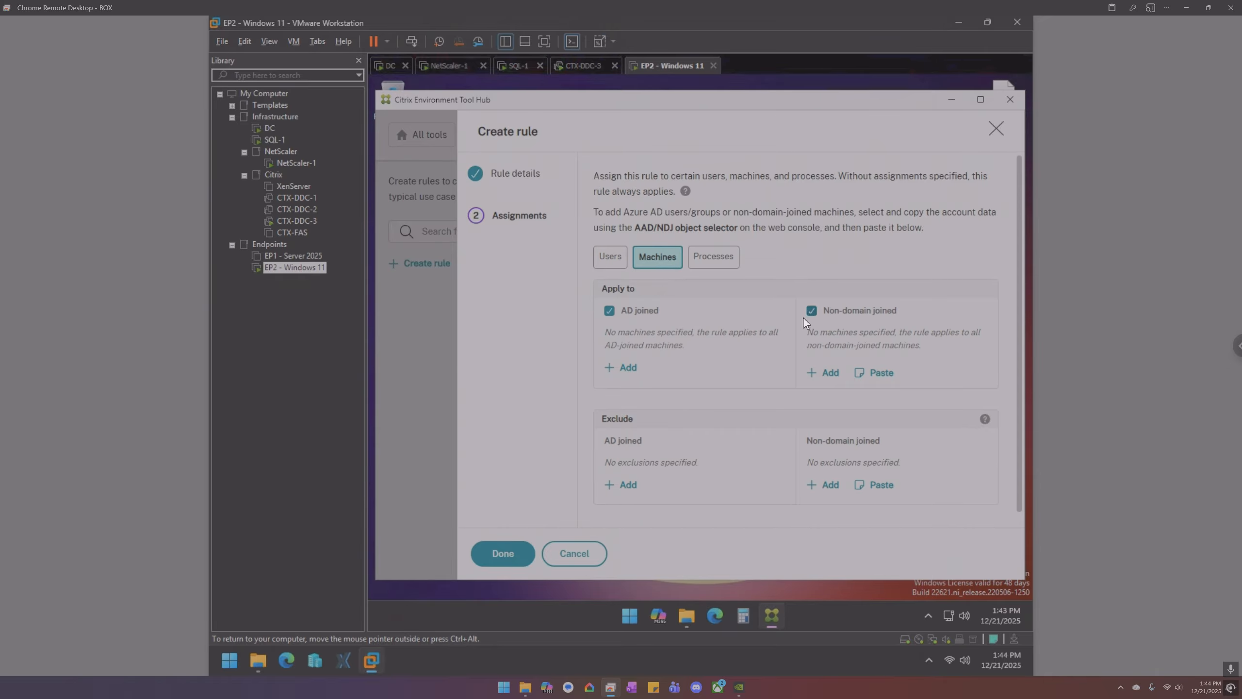
pyautogui.click(715, 260)
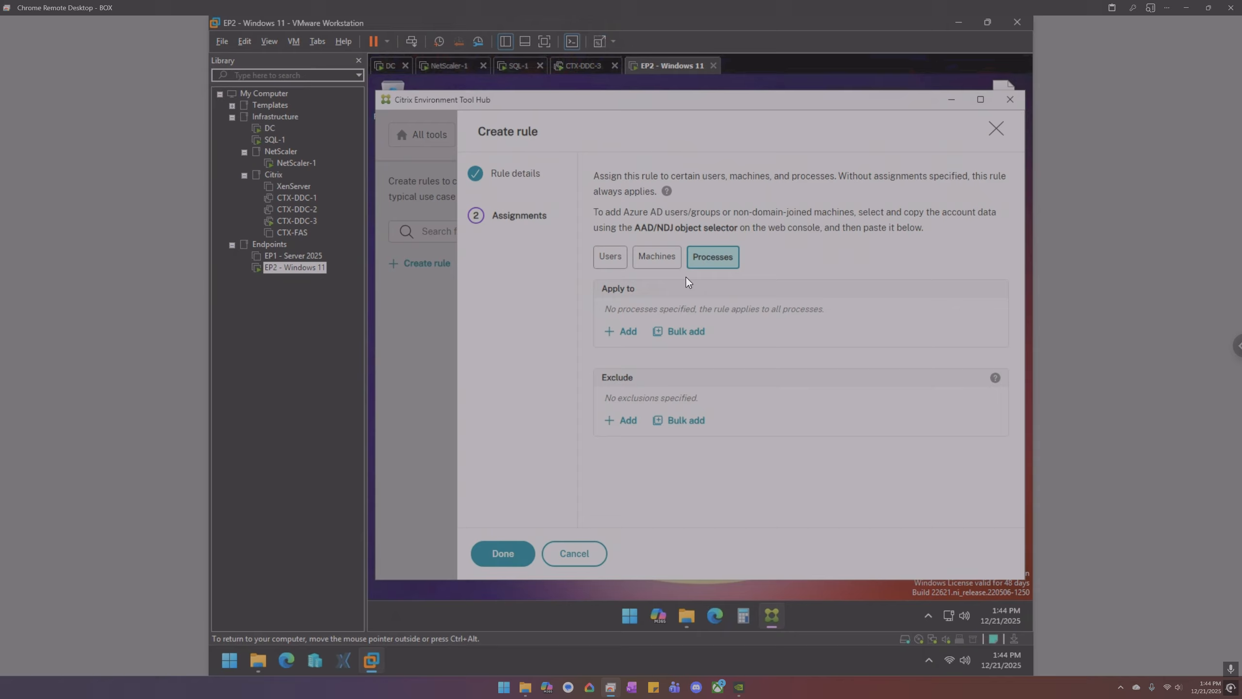
pyautogui.click(609, 259)
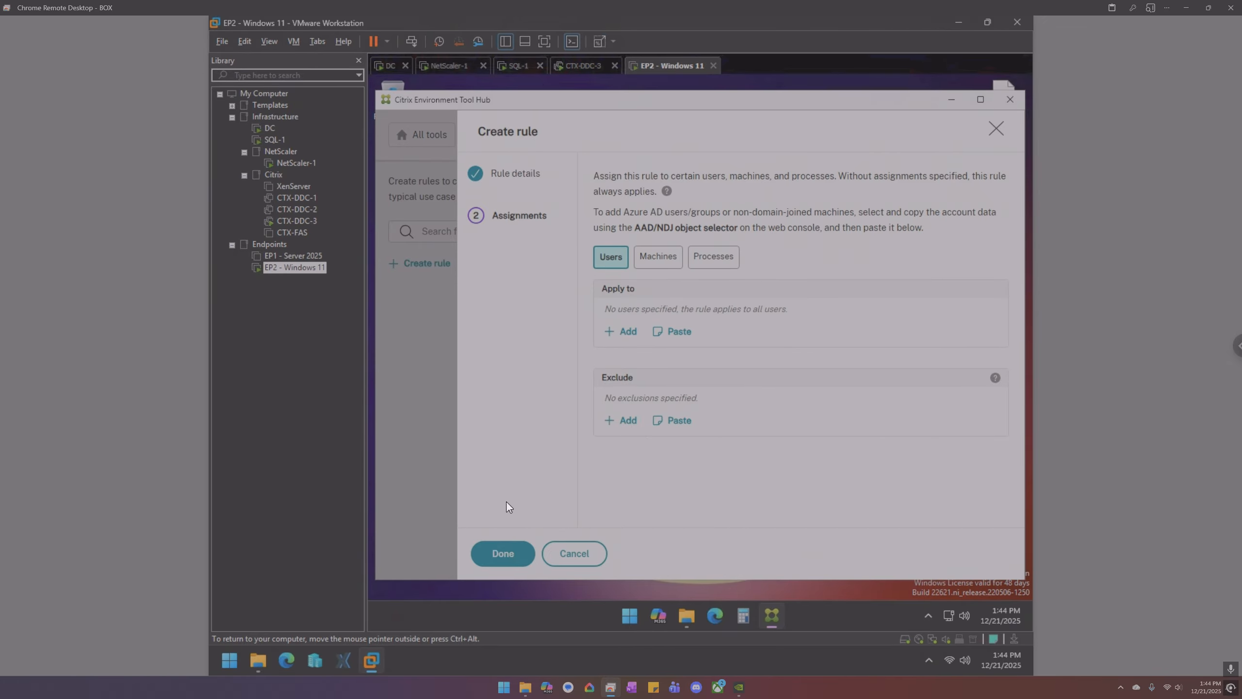
pyautogui.click(509, 555)
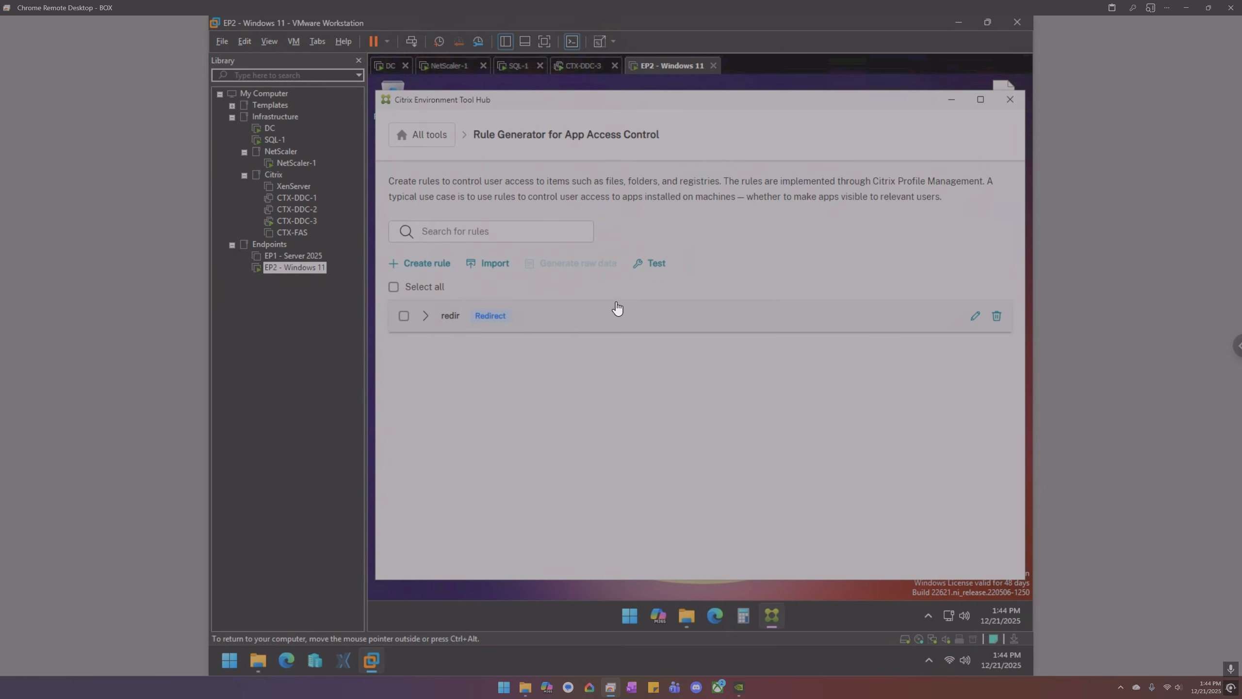
# - Clear previously deployed rules, then deploy the selected redir rule to the local machine
pyautogui.click(653, 269)
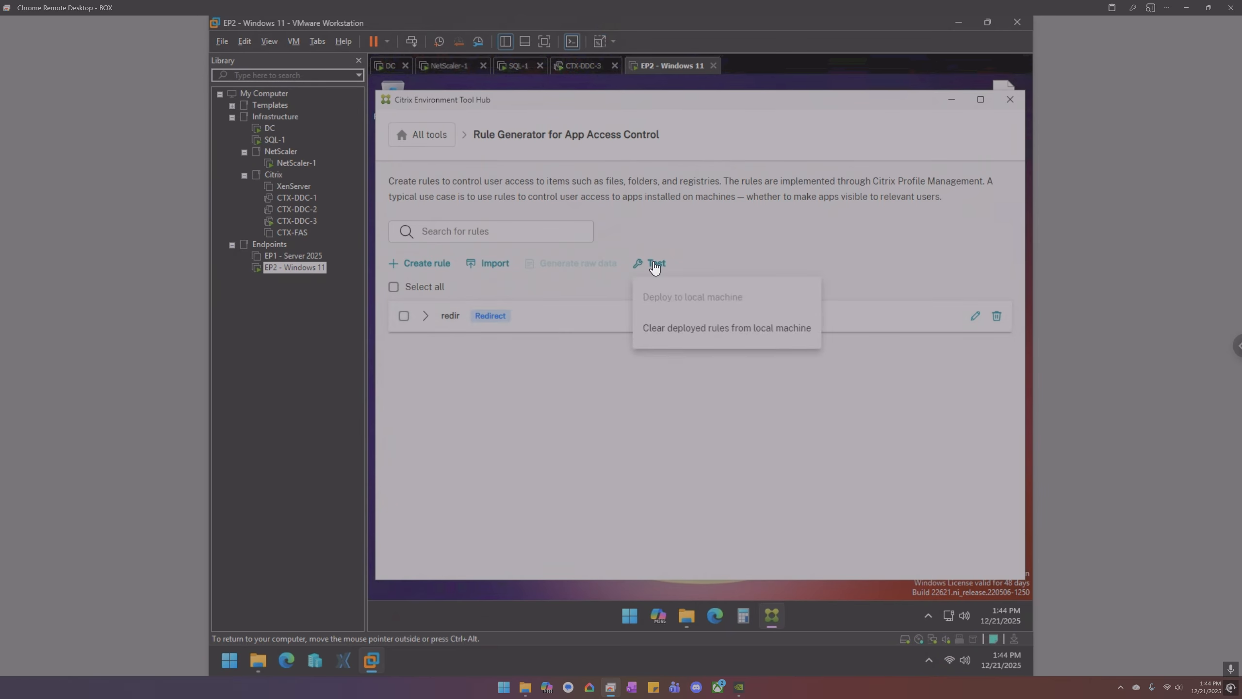
pyautogui.click(662, 338)
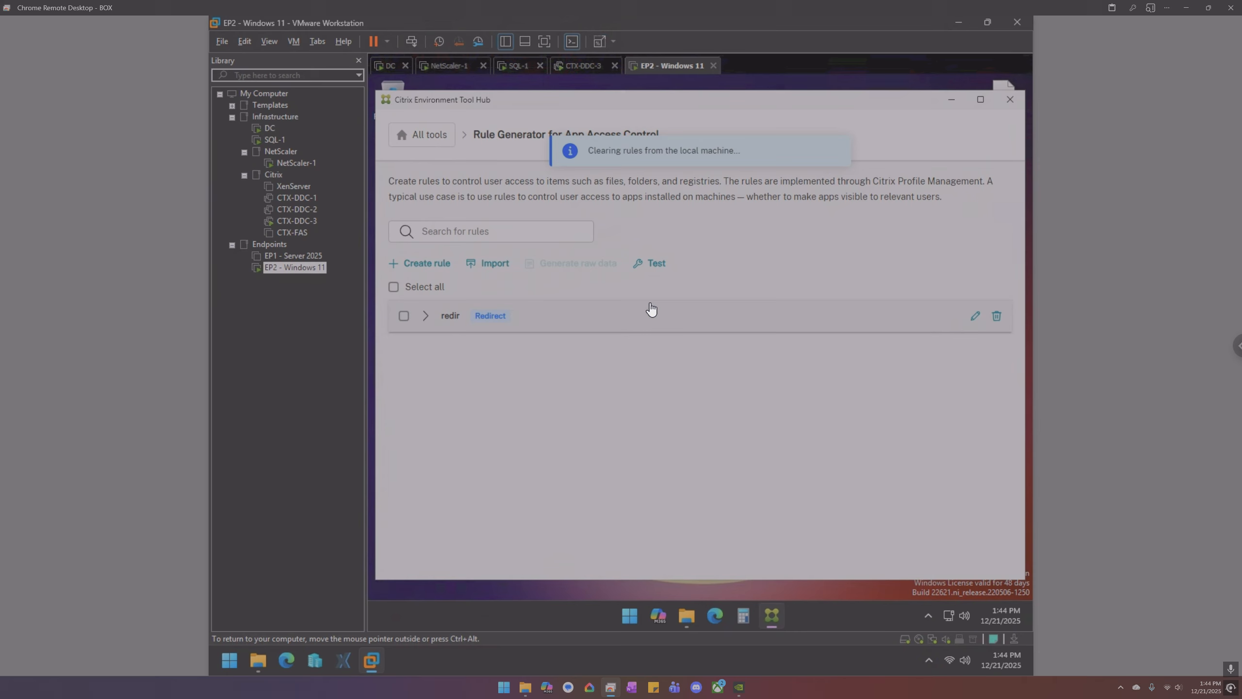
pyautogui.click(656, 269)
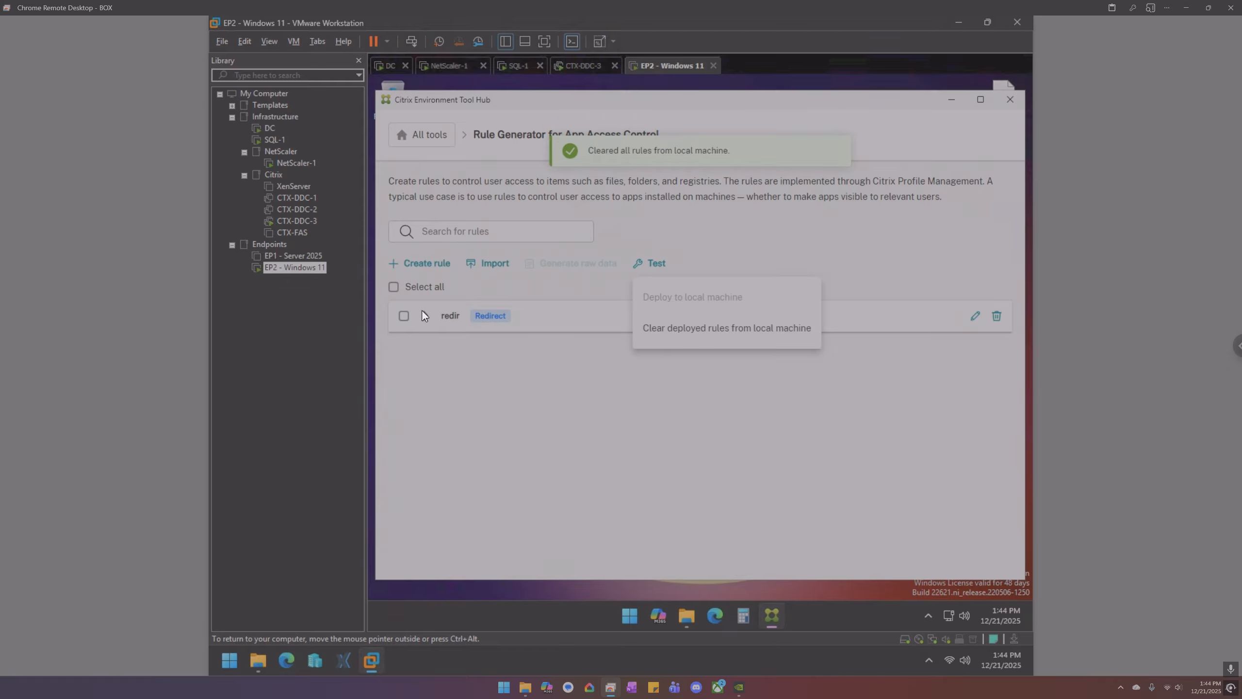
pyautogui.click(403, 316)
pyautogui.click(655, 269)
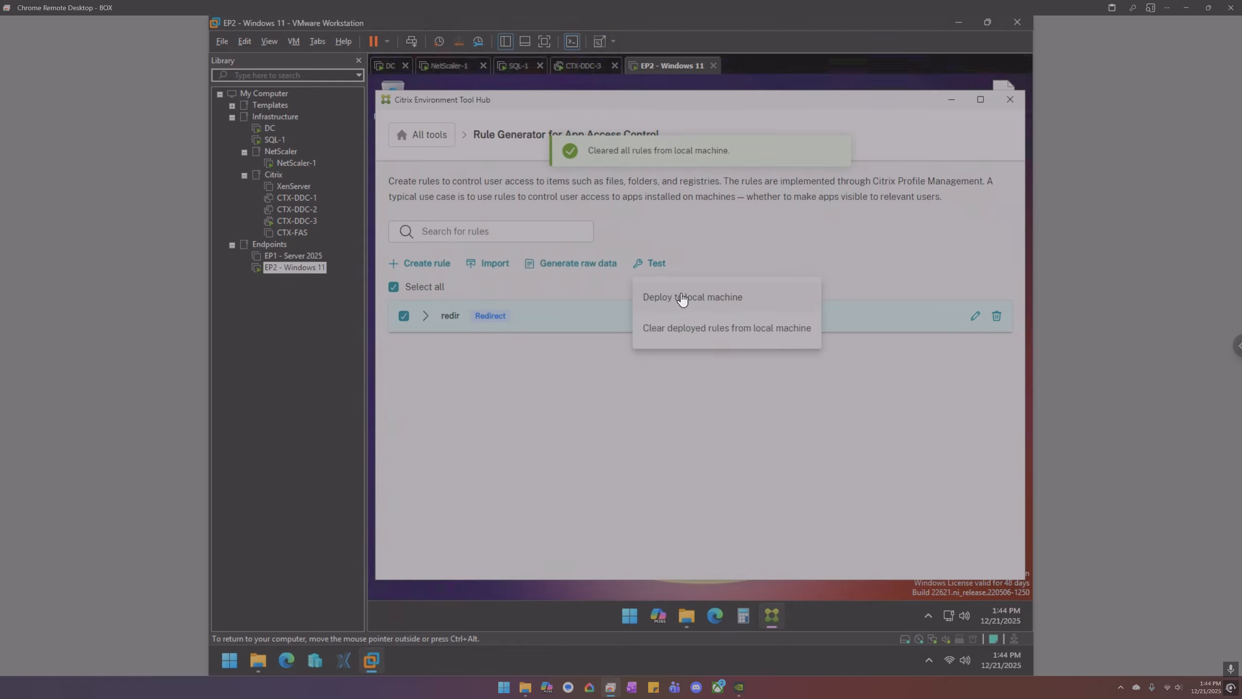
pyautogui.click(727, 302)
pyautogui.click(558, 417)
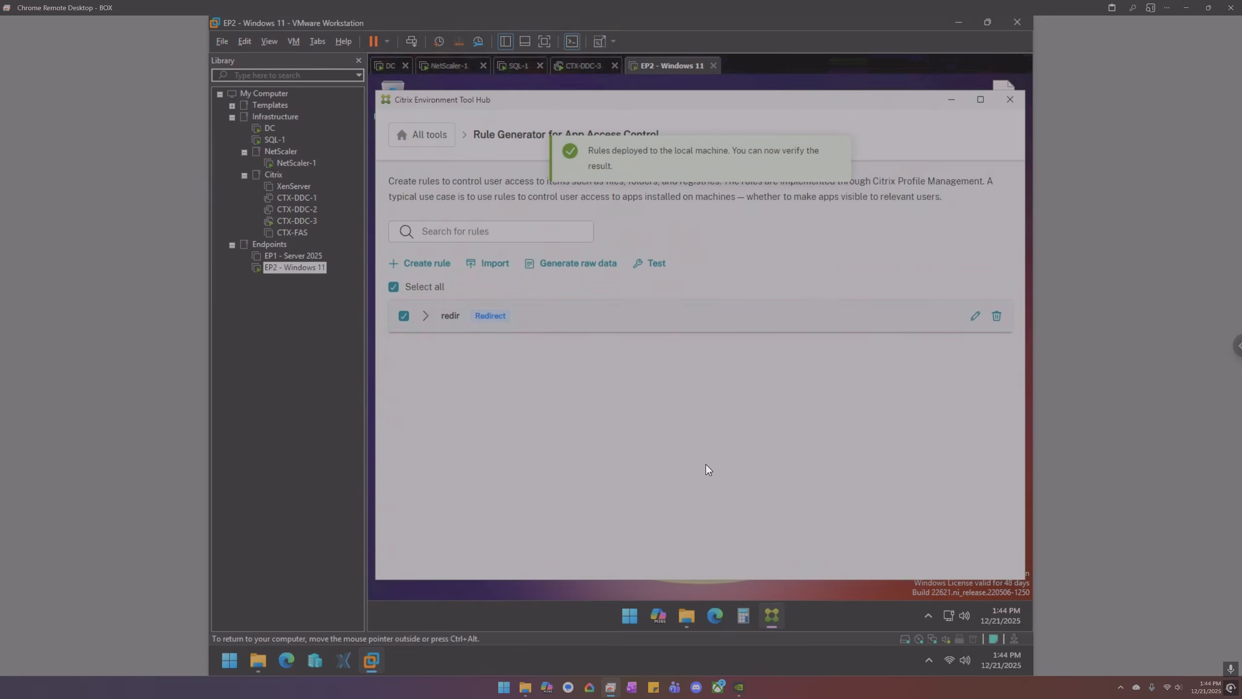
pyautogui.click(686, 616)
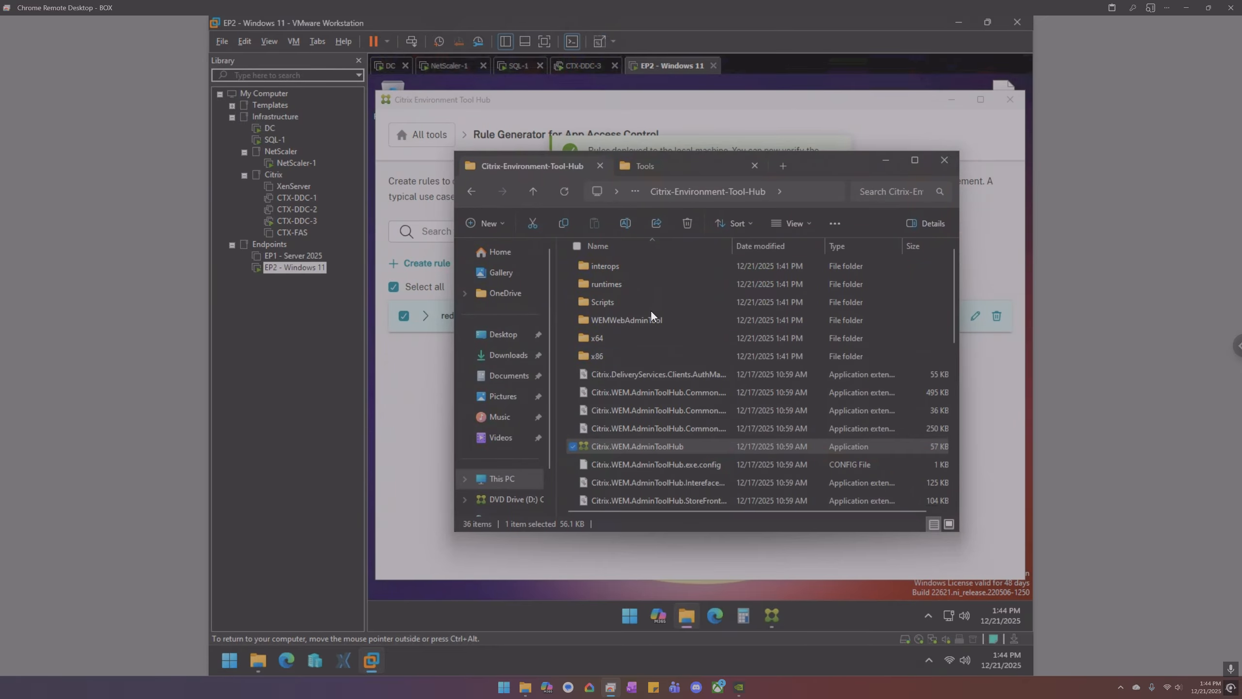
# - Browse This PC to the Temp folder and check the Documents folder contents
pyautogui.click(512, 479)
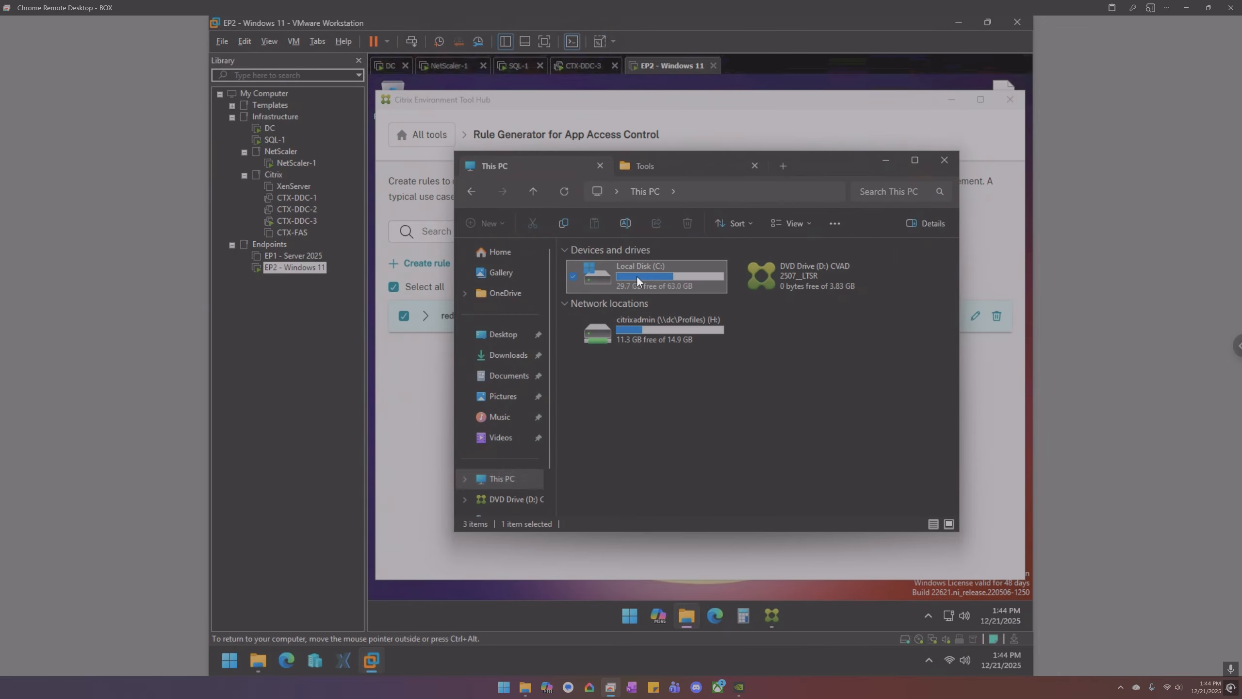
pyautogui.doubleClick(621, 349)
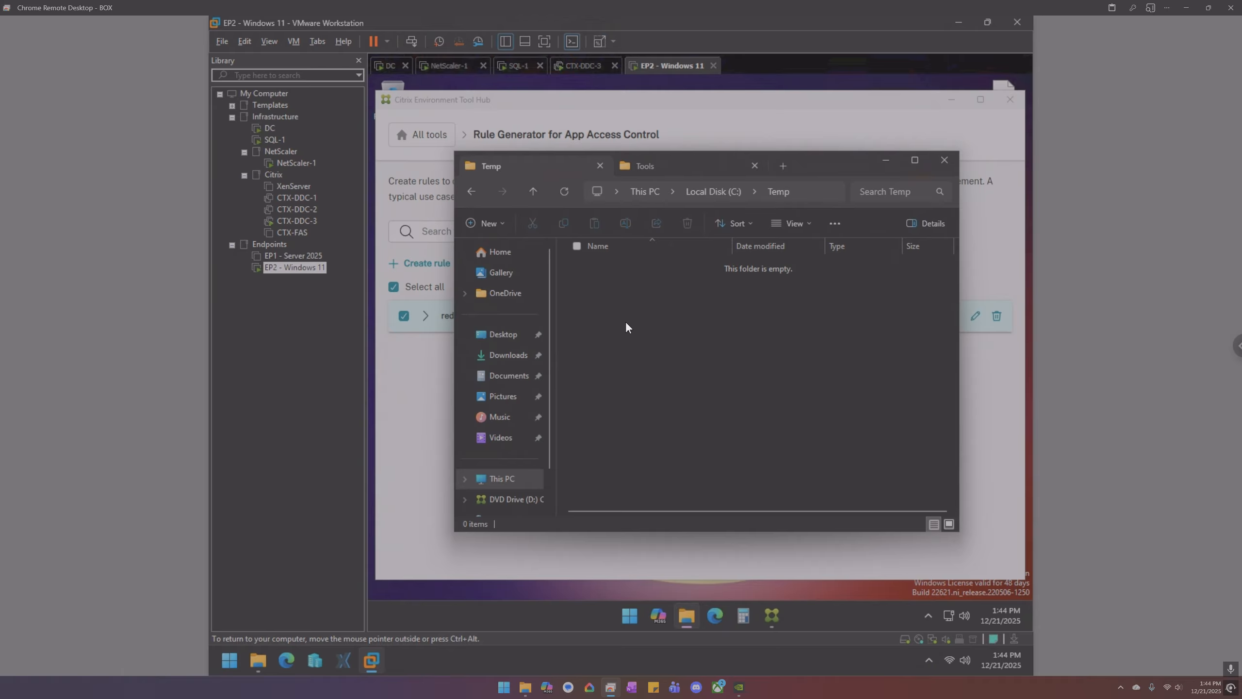
pyautogui.click(511, 383)
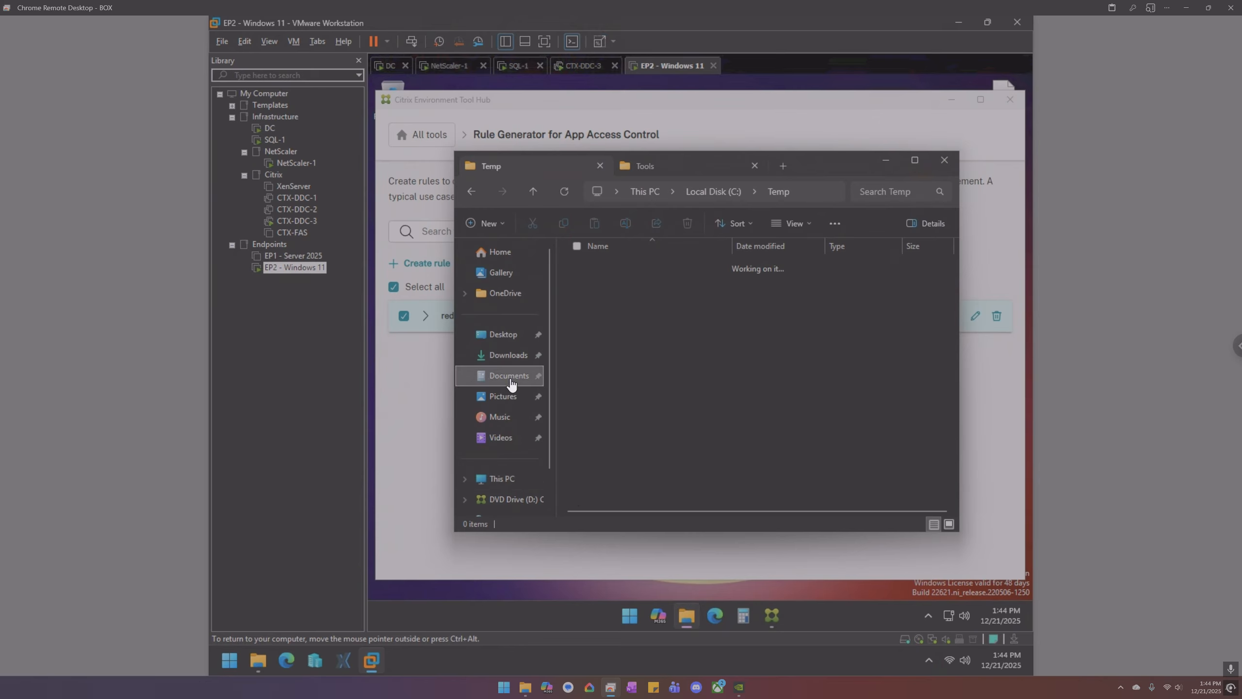
# - Create a New Text Document in C:\Temp and confirm it appears in Documents
pyautogui.click(498, 481)
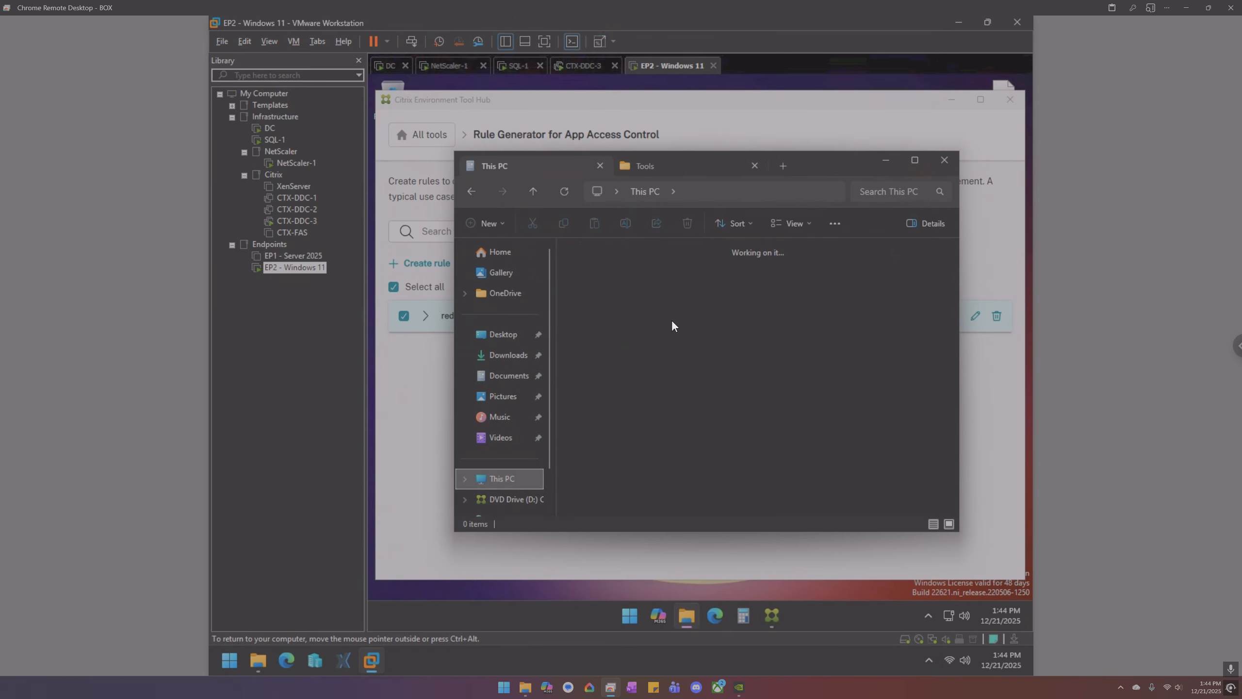
pyautogui.doubleClick(661, 276)
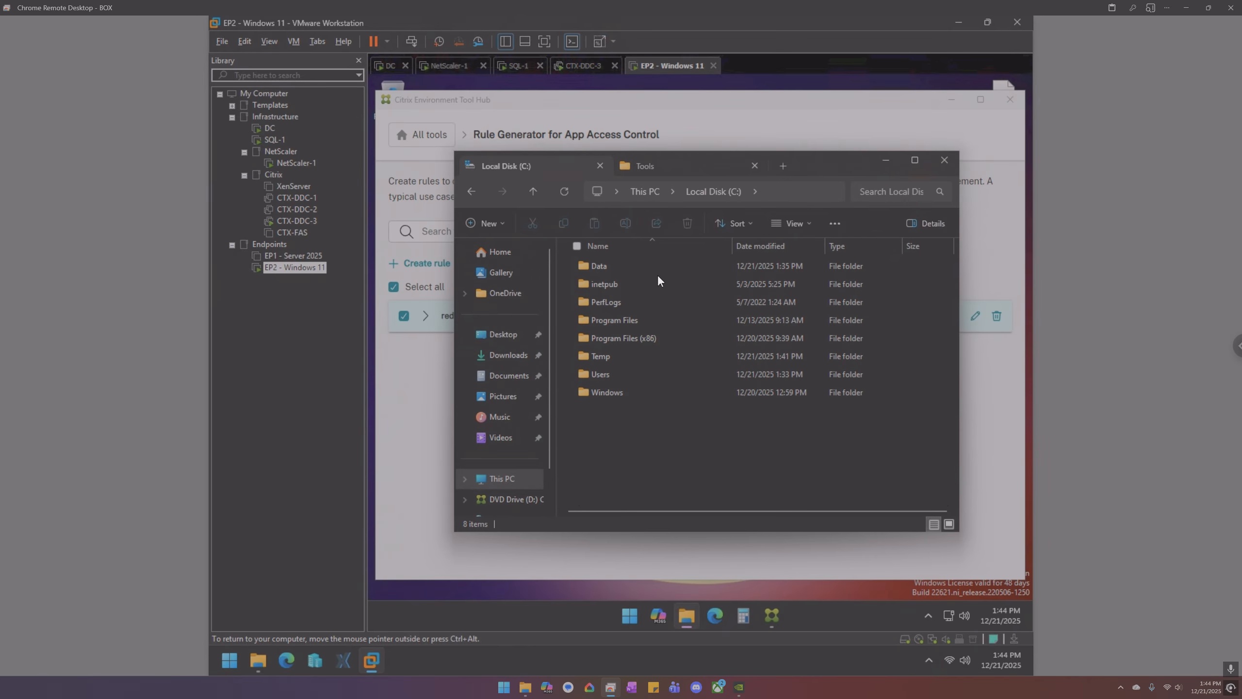
pyautogui.doubleClick(612, 356)
pyautogui.rightClick(625, 342)
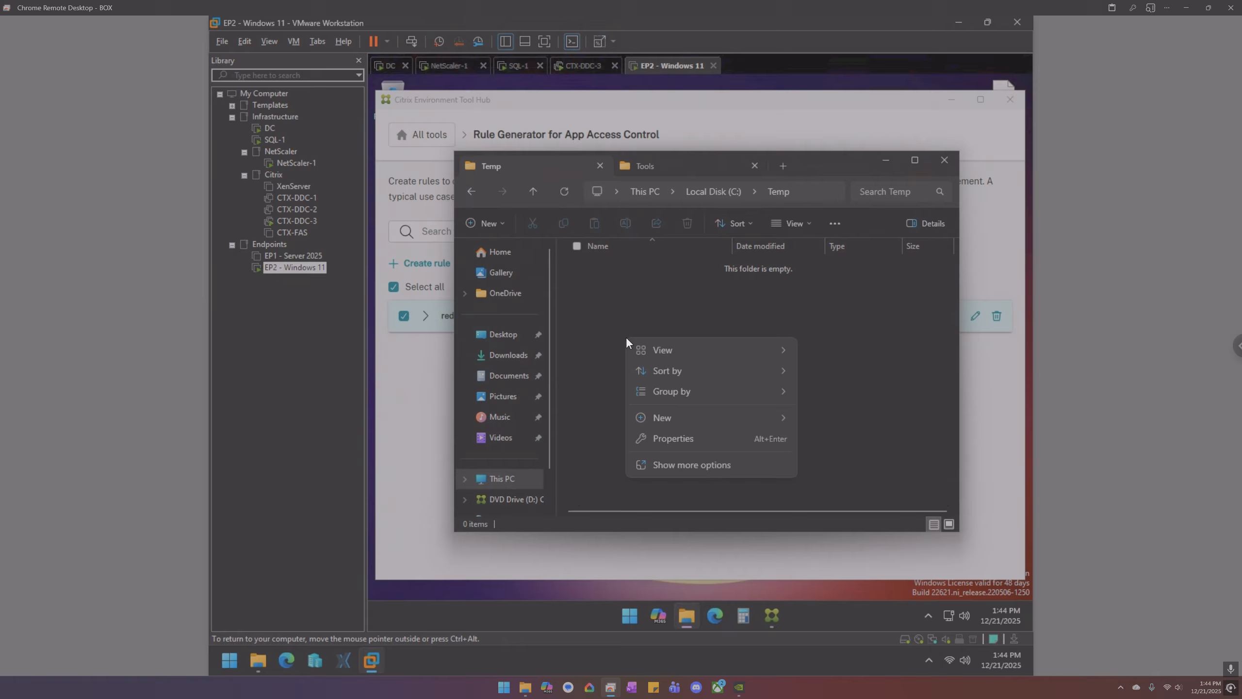
pyautogui.moveTo(677, 417)
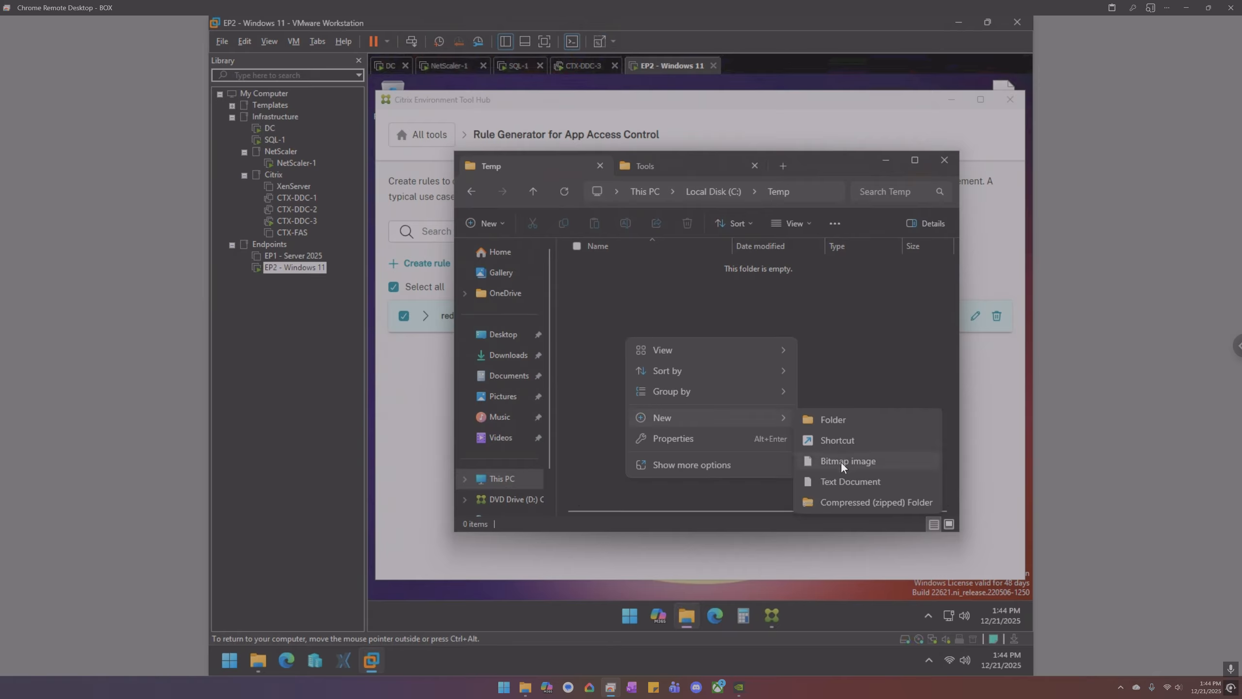
pyautogui.click(840, 480)
pyautogui.click(685, 350)
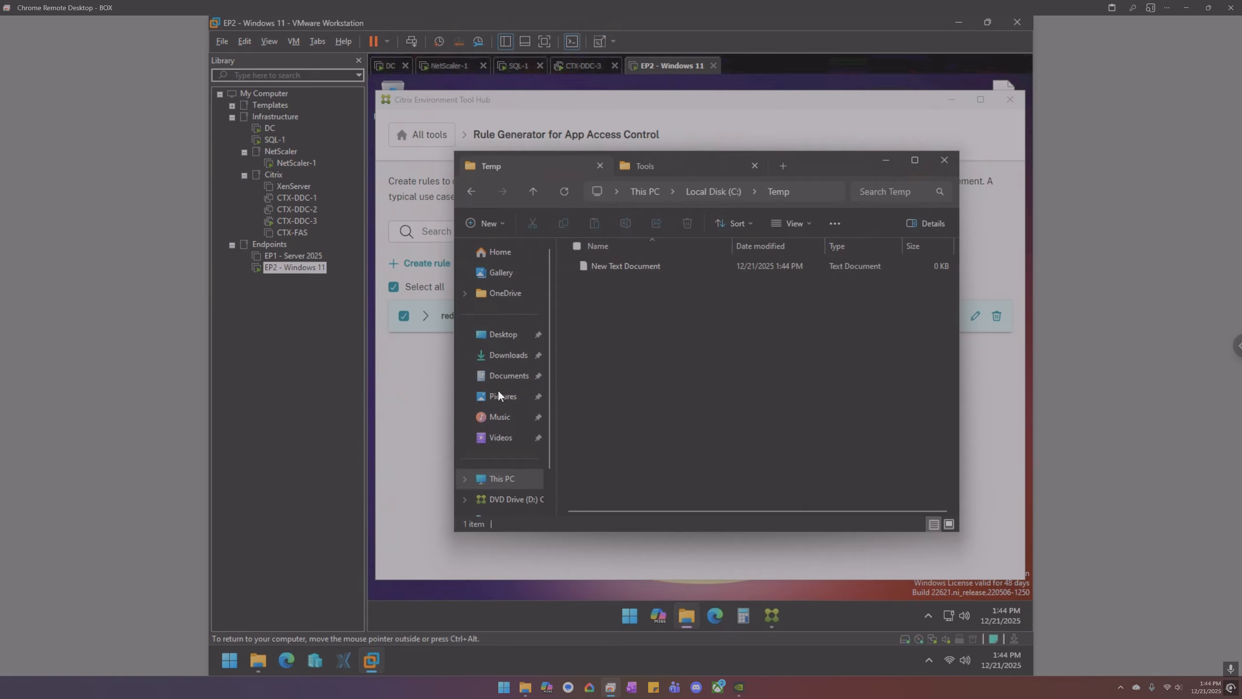
pyautogui.click(505, 380)
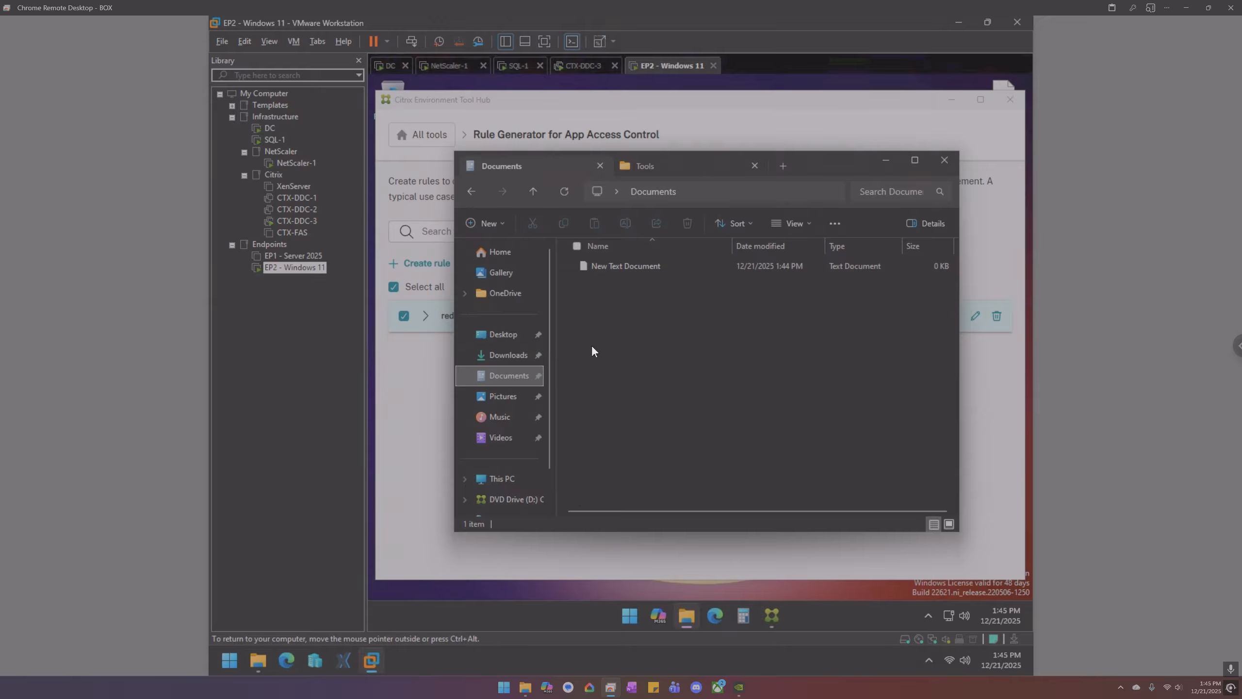
# - Clear the deployed rules from the local machine and check C:\Temp's contents afterwards
pyautogui.click(943, 162)
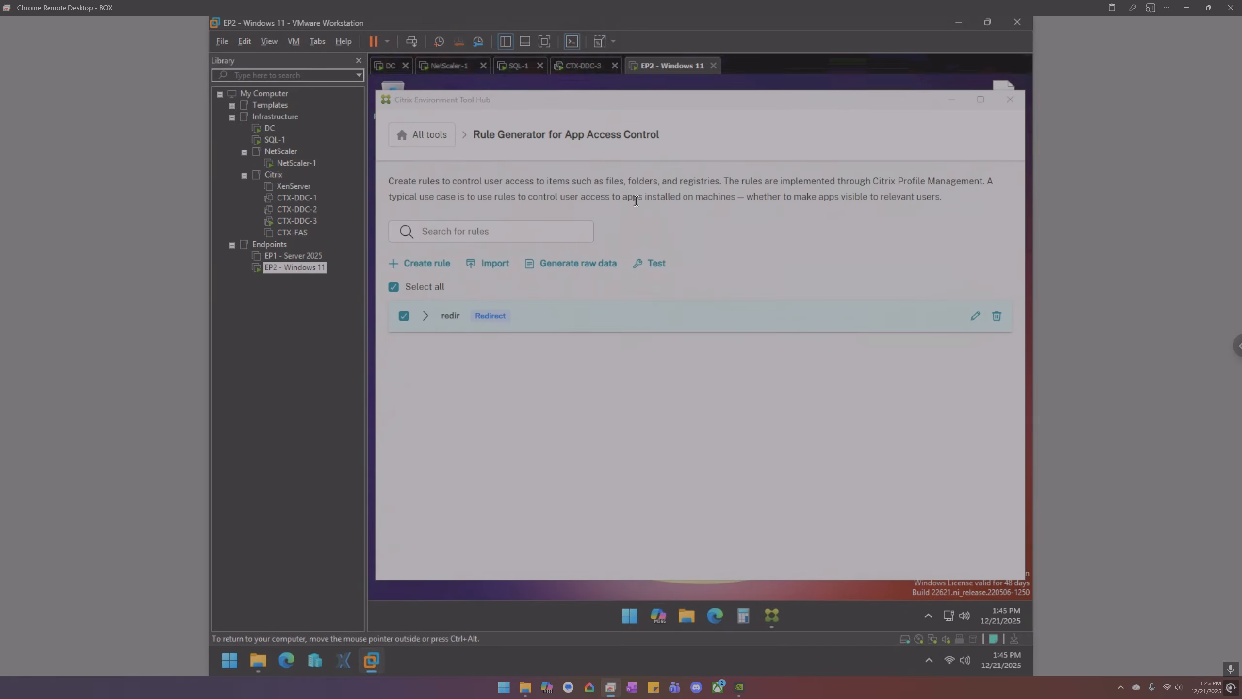
pyautogui.click(654, 267)
pyautogui.click(713, 333)
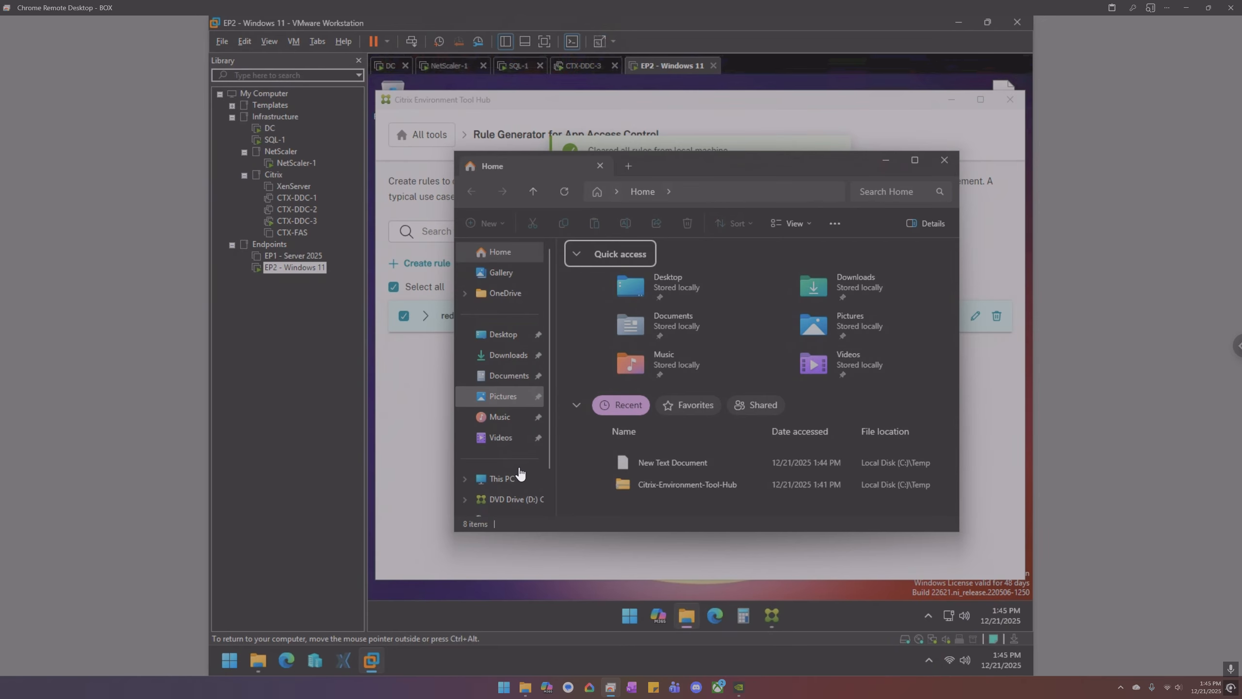
pyautogui.click(518, 478)
pyautogui.doubleClick(633, 272)
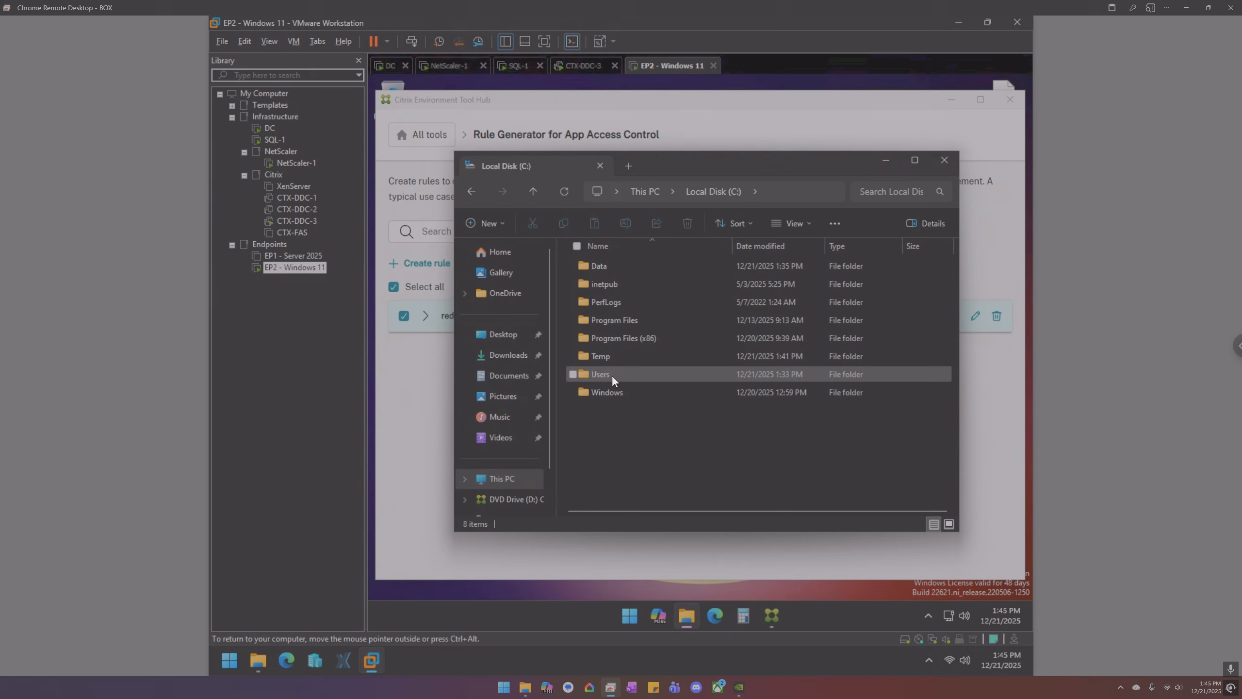
pyautogui.doubleClick(609, 358)
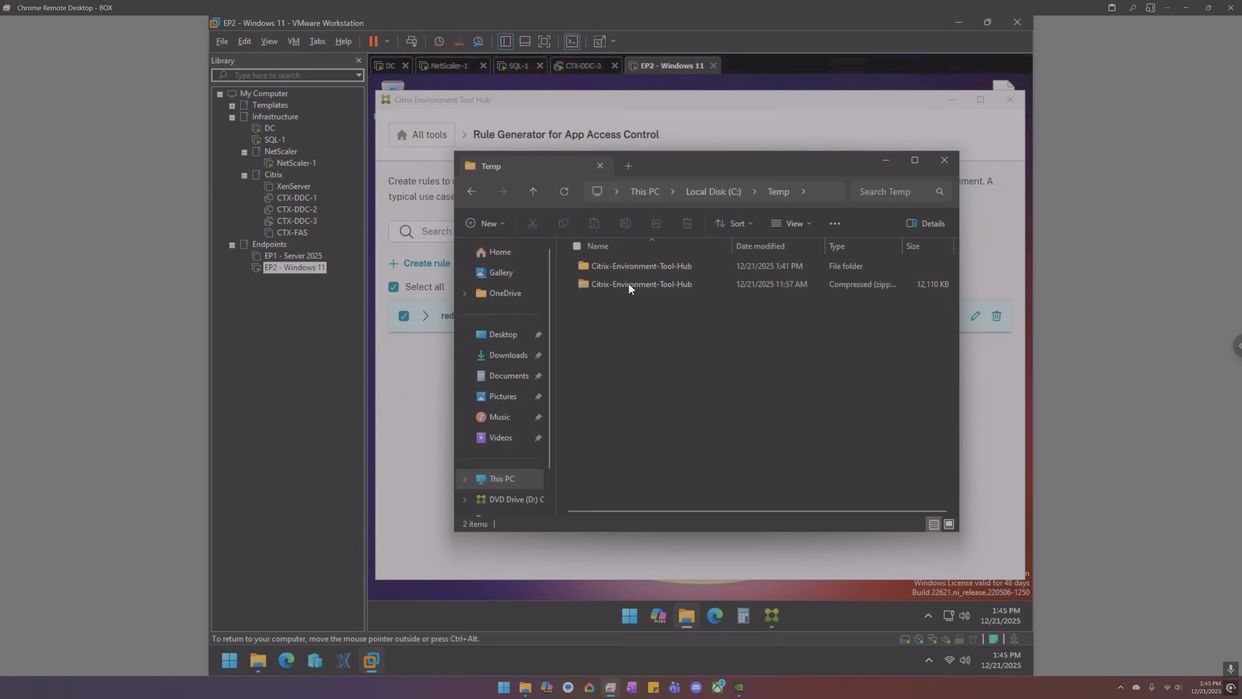
# - Generate the redir rule's raw data and copy it to the clipboard
pyautogui.click(942, 162)
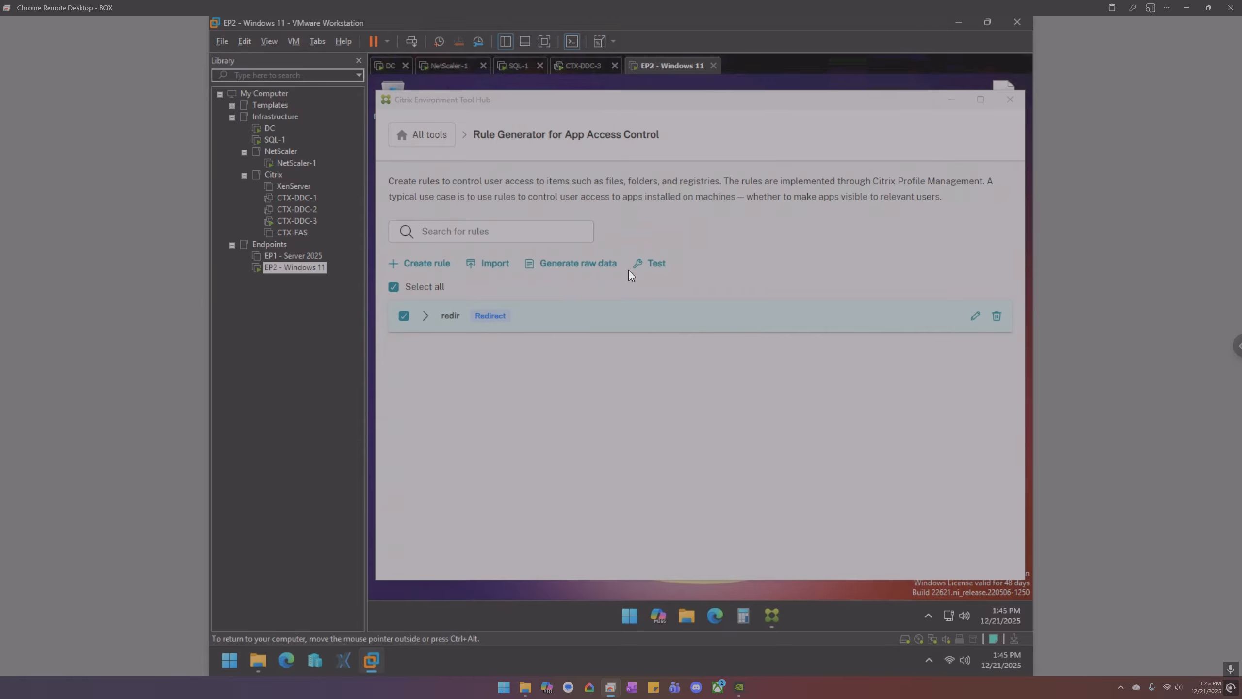
pyautogui.click(589, 264)
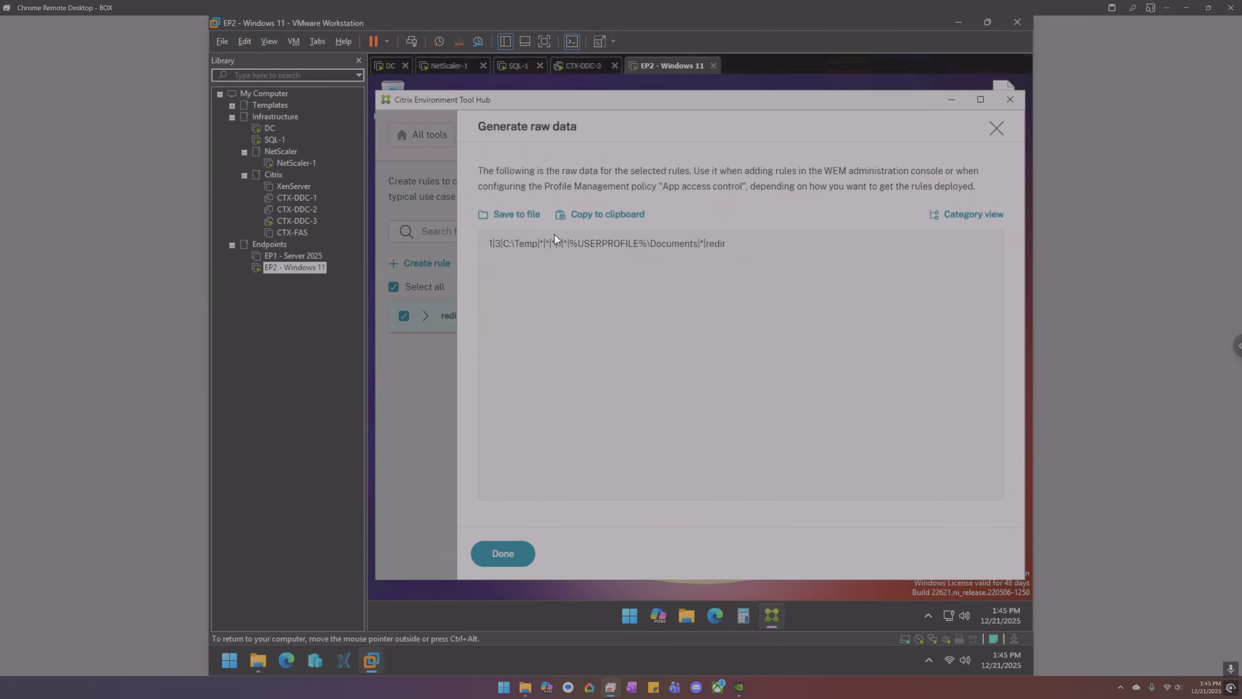
pyautogui.click(620, 219)
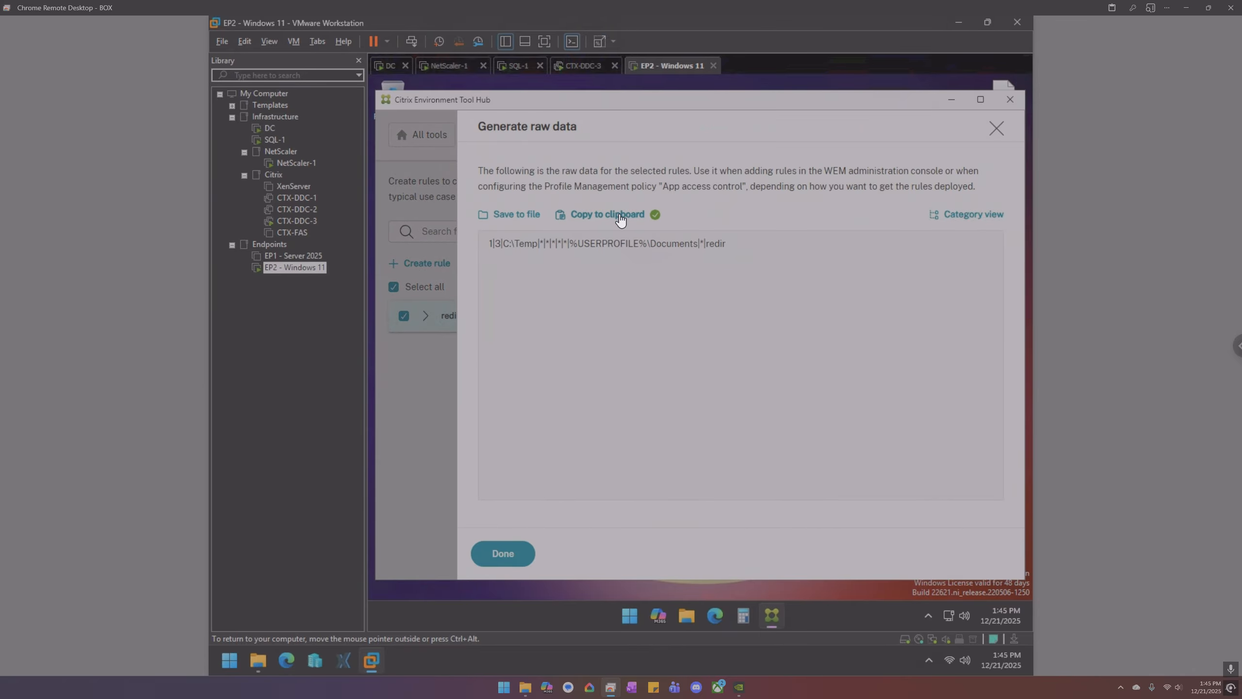
# - Switch to the DC VM, minimize the policy editor and close the Profiles share window
pyautogui.click(390, 69)
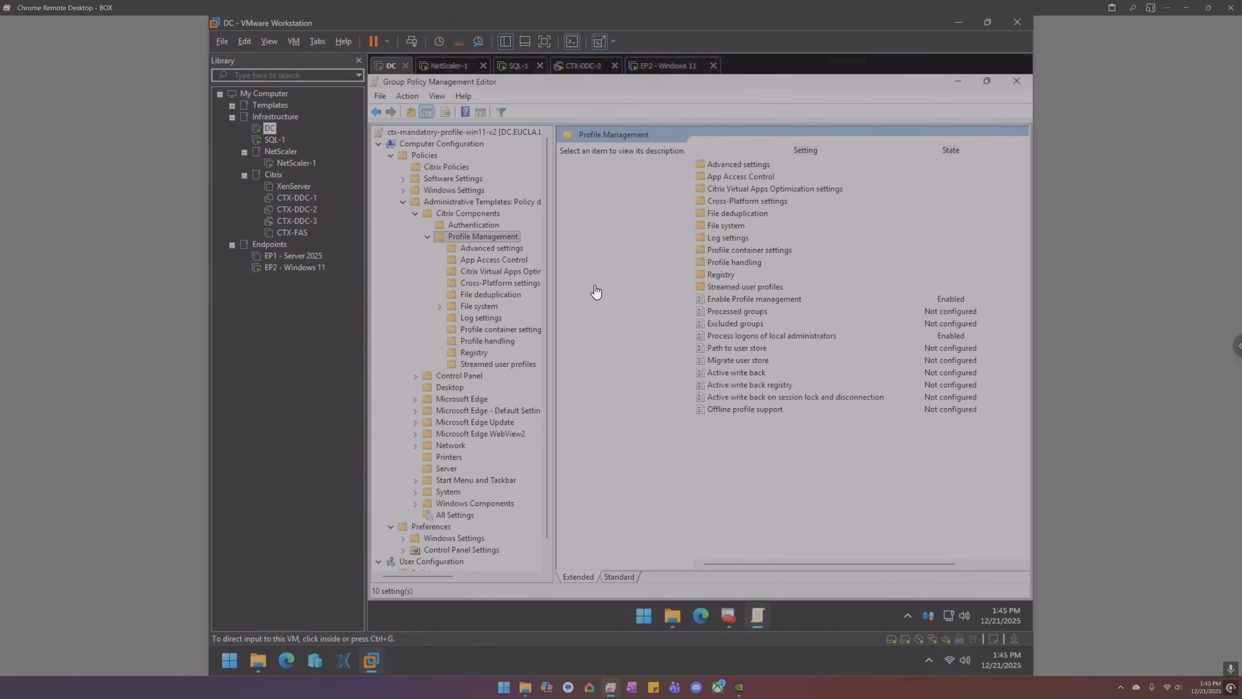
pyautogui.click(957, 81)
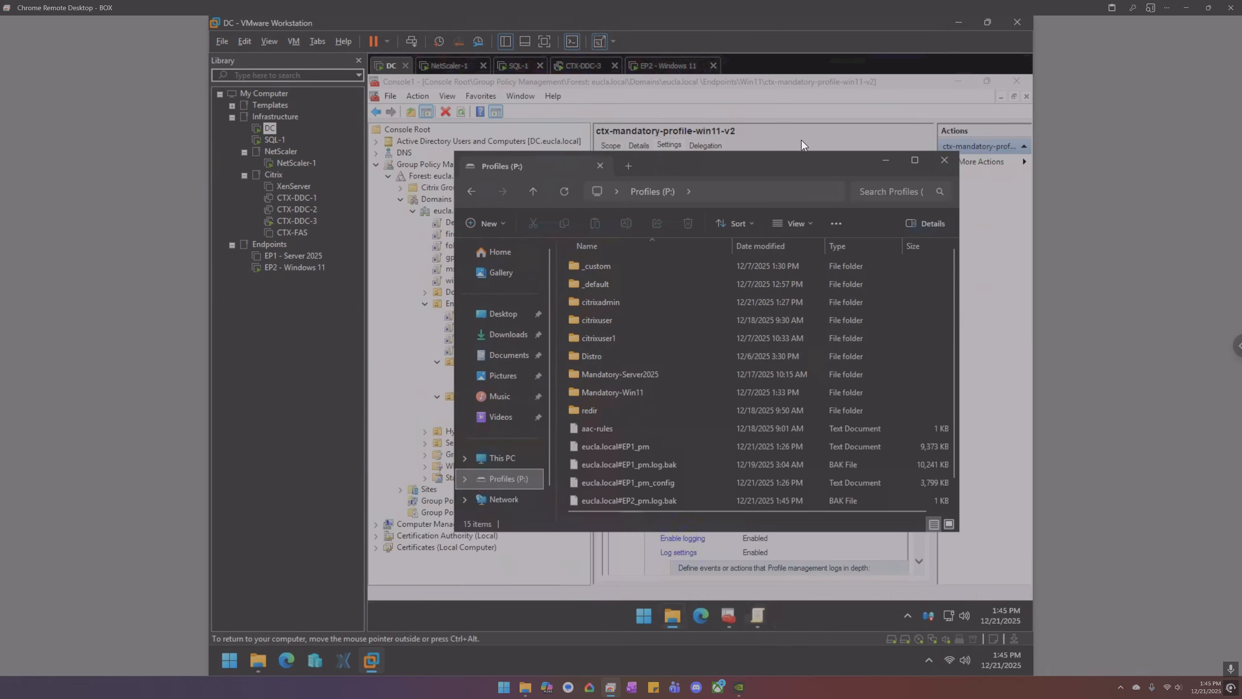
pyautogui.click(943, 163)
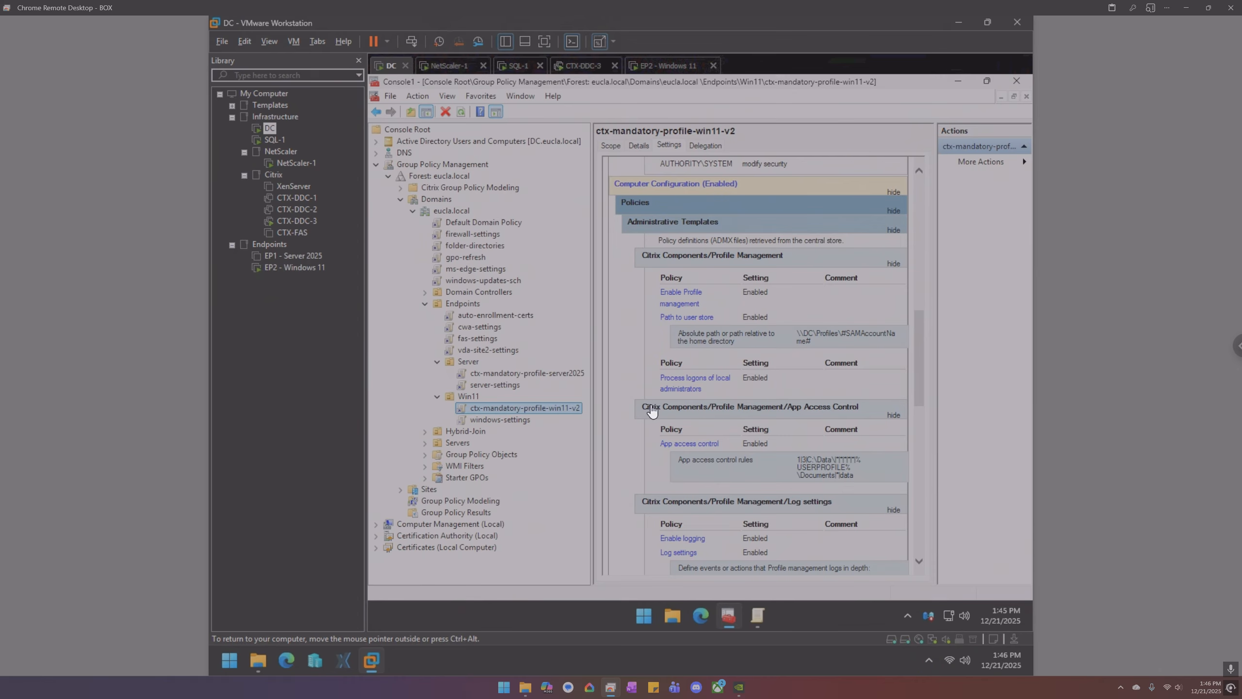
# - Refresh and review the ctx-mandatory-profile-win11-v2 settings report, then open the GPO for editing
pyautogui.rightClick(563, 408)
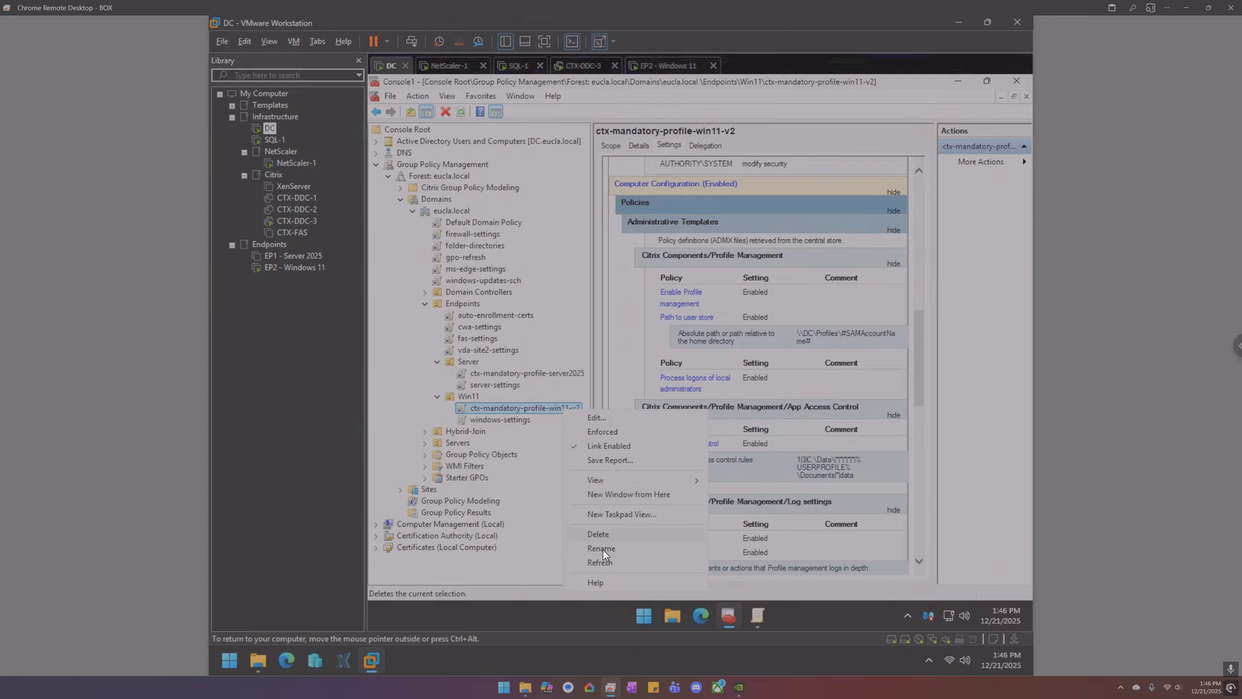
pyautogui.click(605, 563)
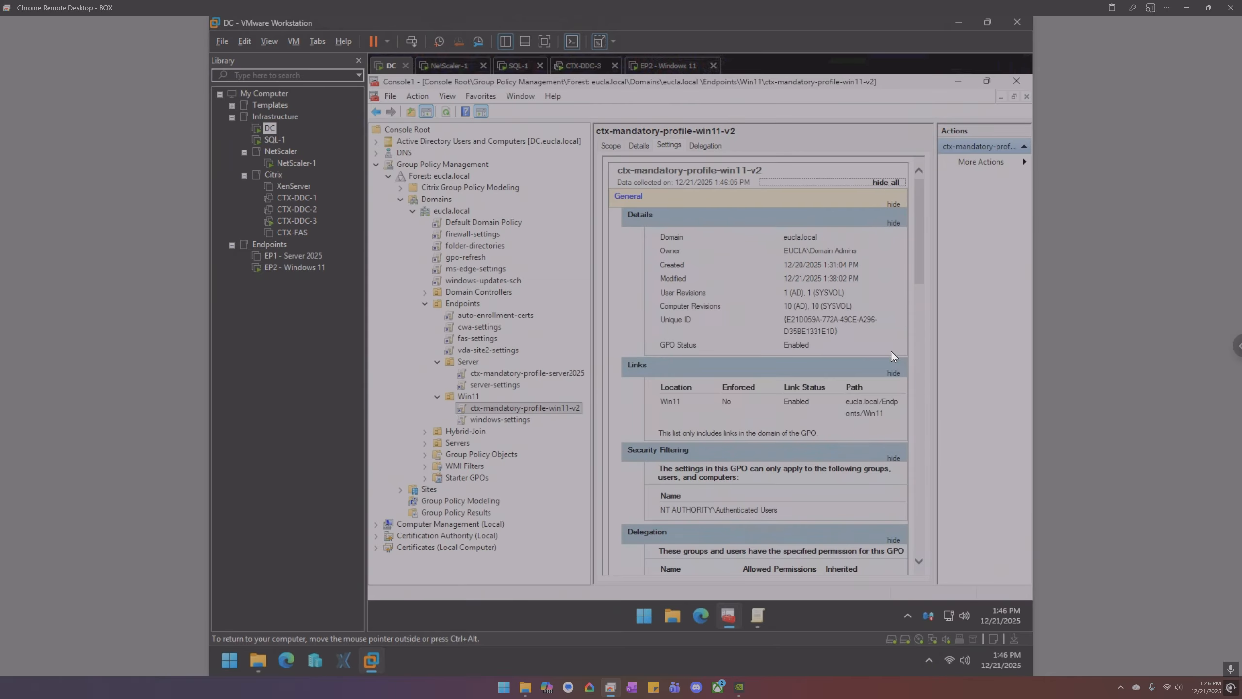
pyautogui.scroll(-15, 879, 367)
pyautogui.scroll(-8, 870, 365)
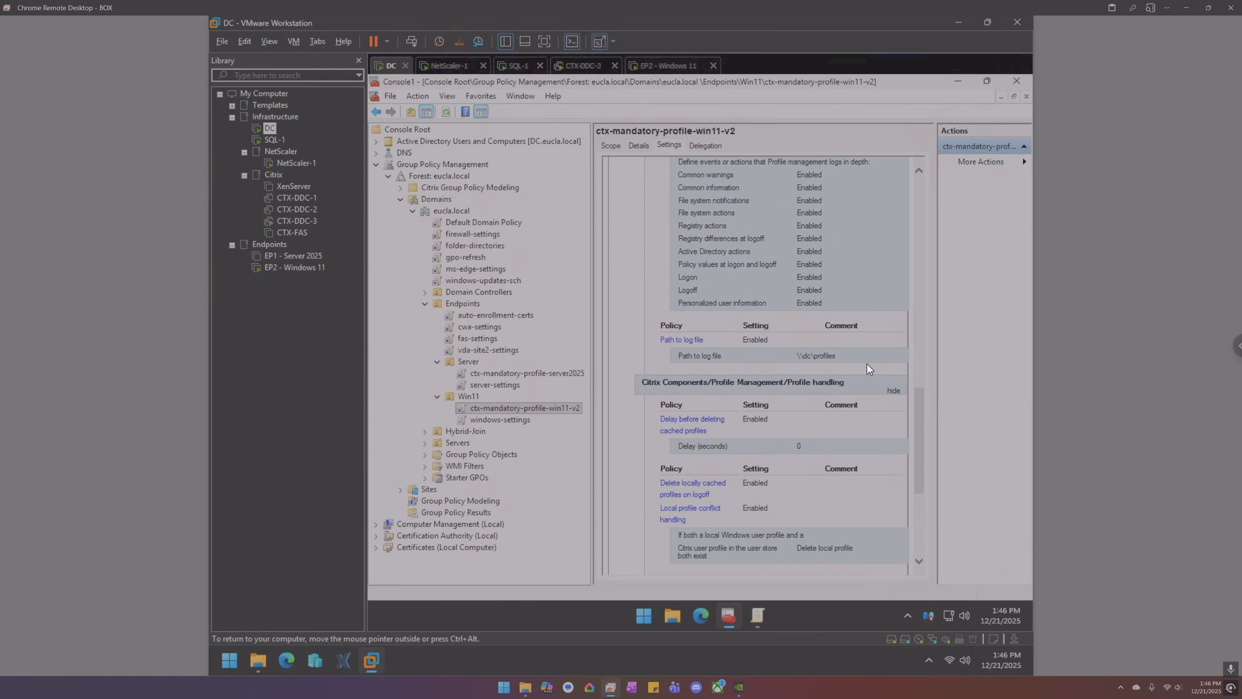
pyautogui.rightClick(531, 407)
pyautogui.click(563, 412)
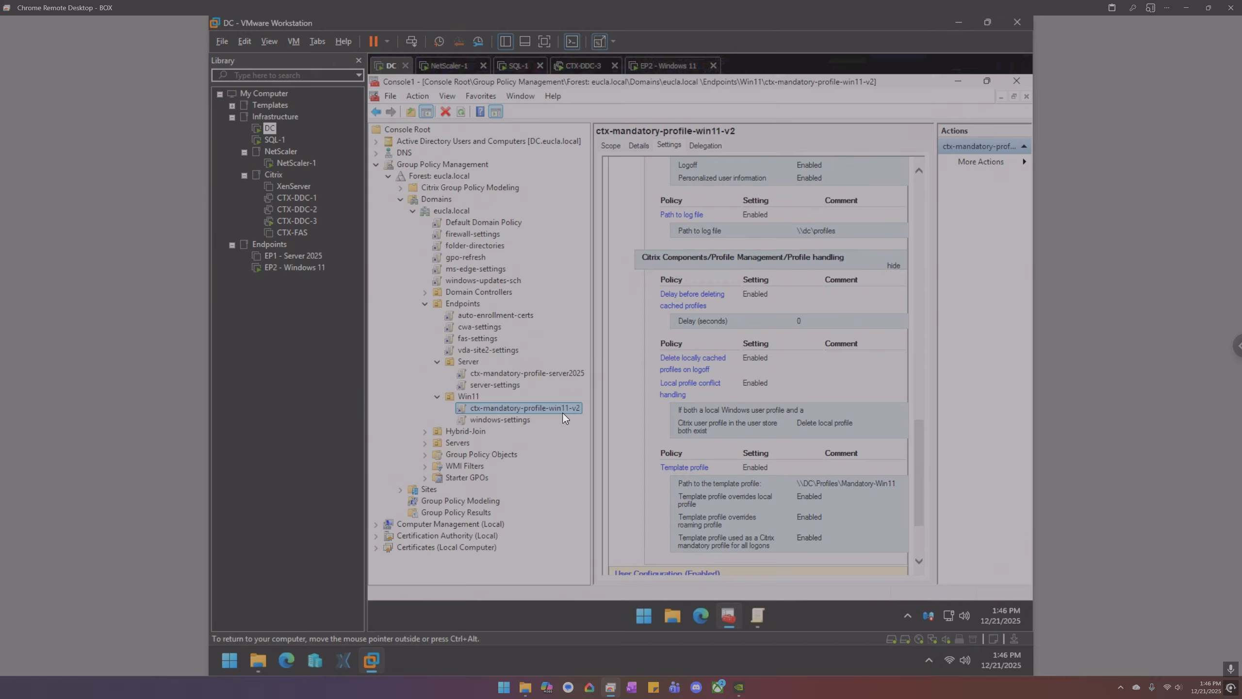
# - Close the older editor window and expand Computer Configuration > Policies > Administrative Templates
pyautogui.click(751, 617)
pyautogui.click(1015, 81)
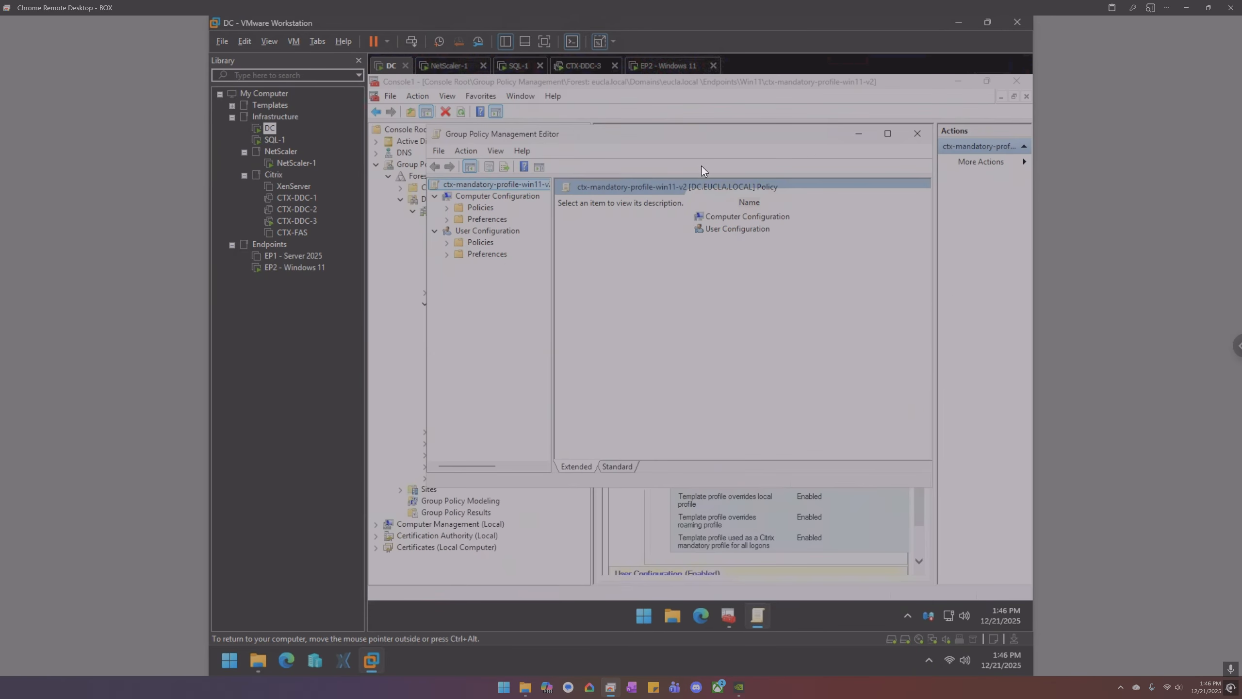
pyautogui.doubleClick(487, 210)
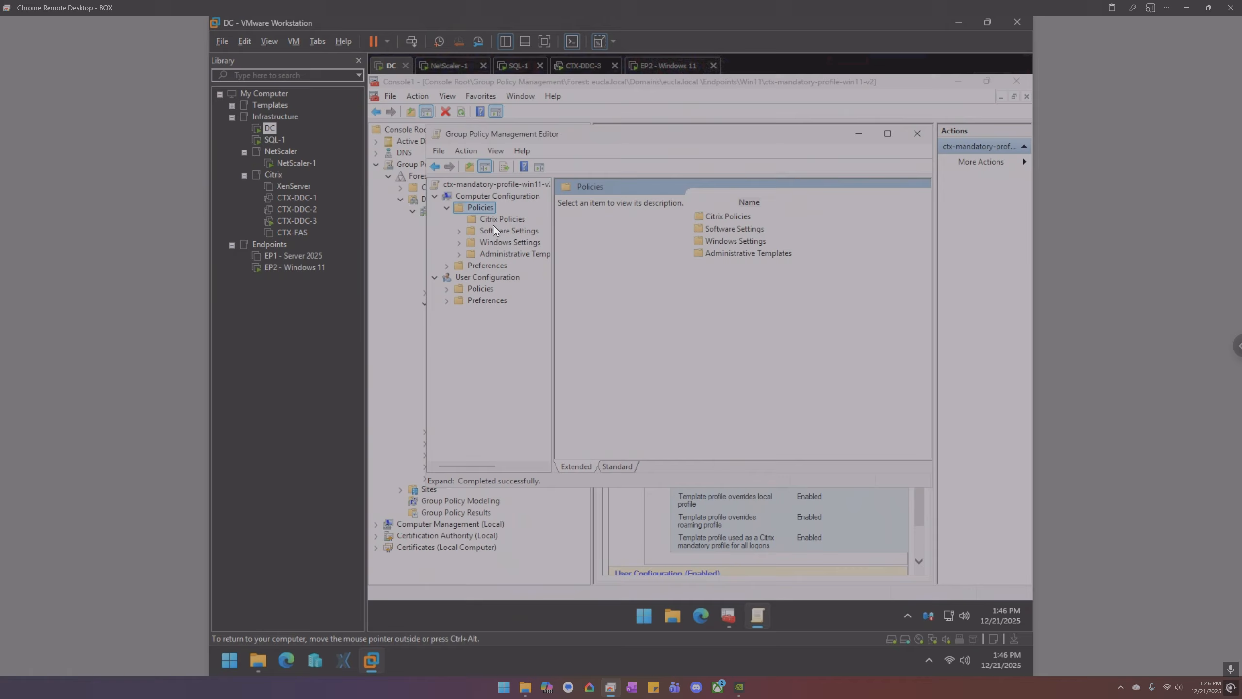
pyautogui.click(501, 252)
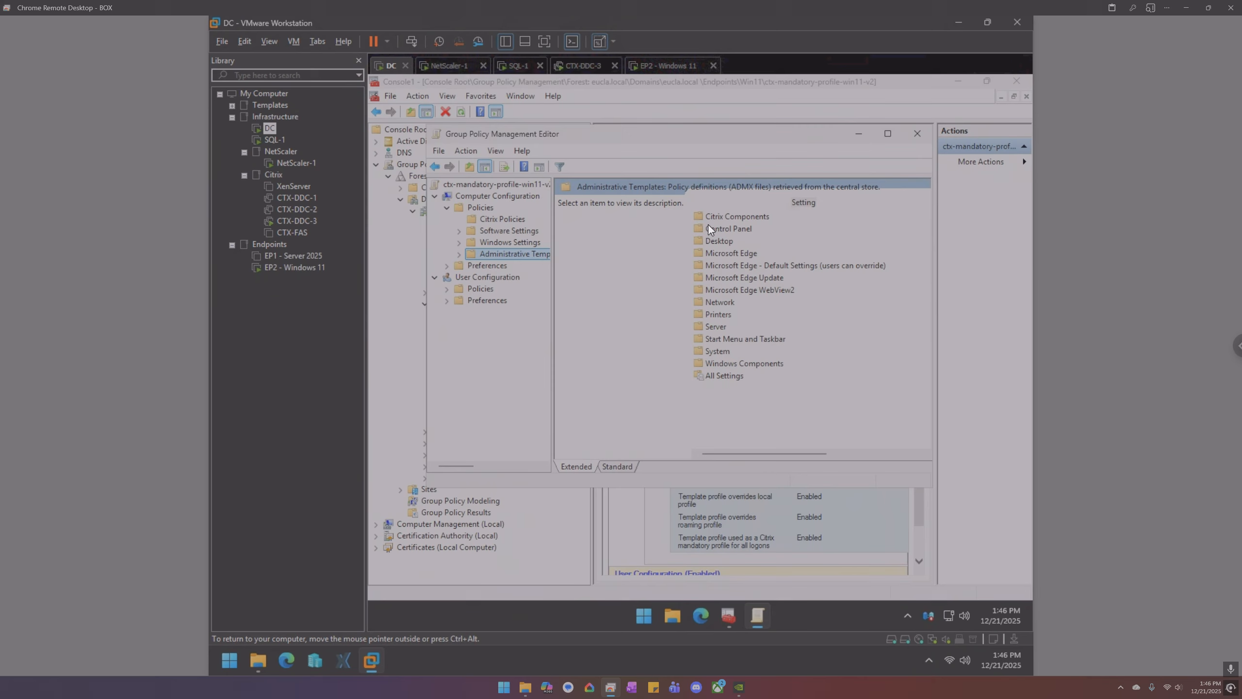
# - Open Citrix Components > Profile Management > App Access Control > App access control setting
pyautogui.click(719, 219)
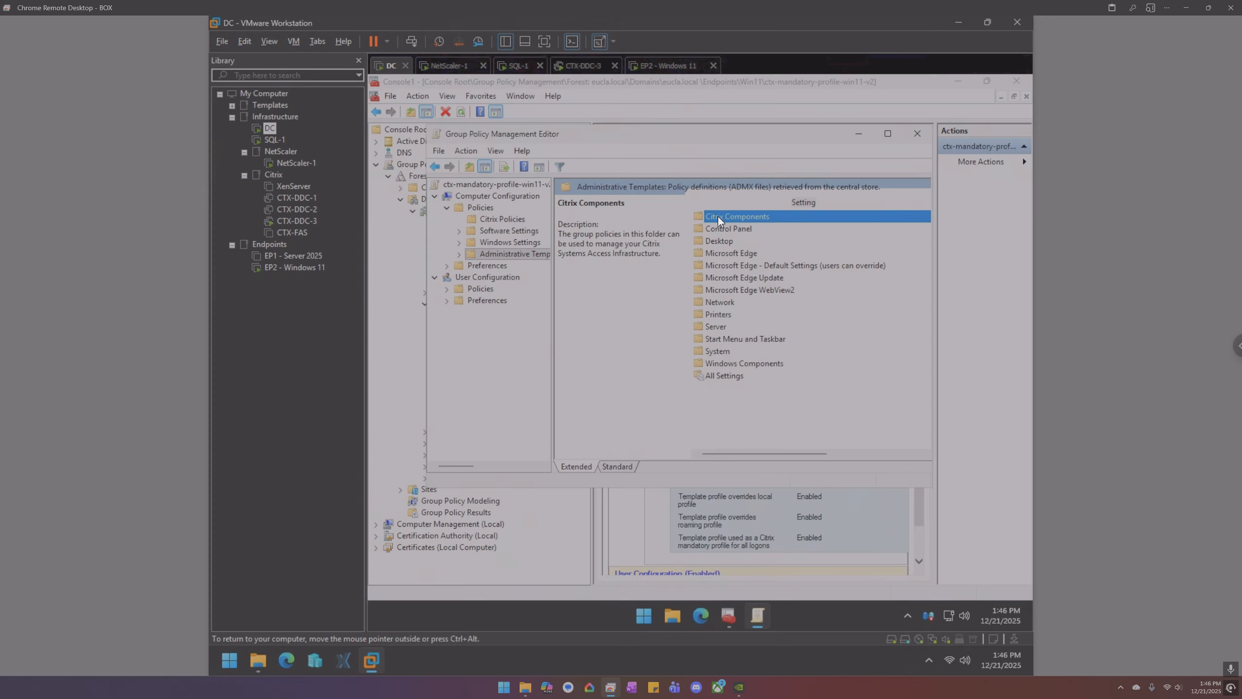
pyautogui.doubleClick(718, 217)
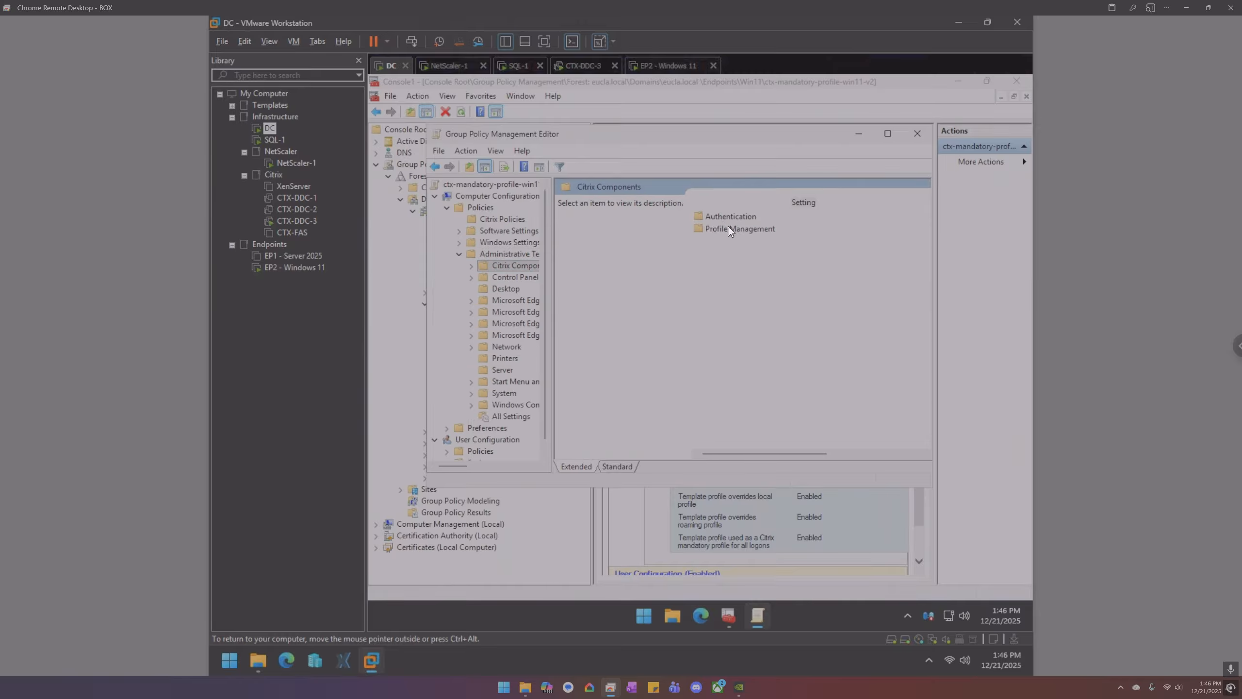
pyautogui.doubleClick(728, 226)
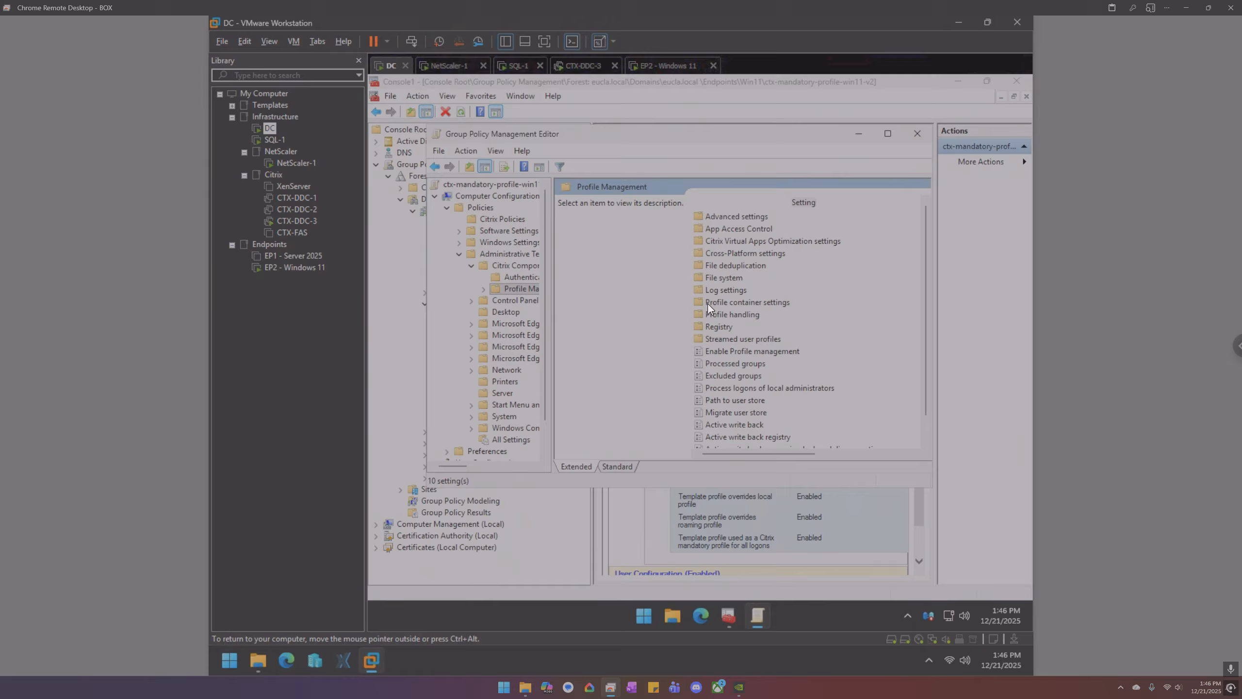
pyautogui.click(717, 314)
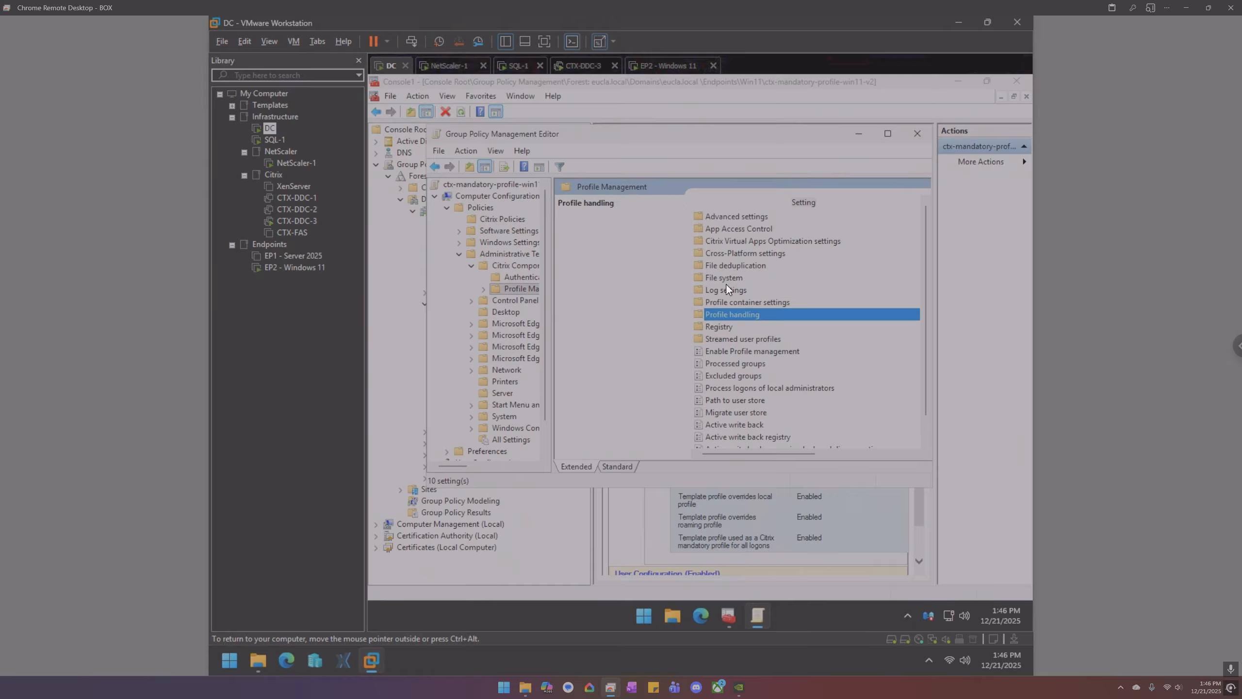
pyautogui.doubleClick(739, 229)
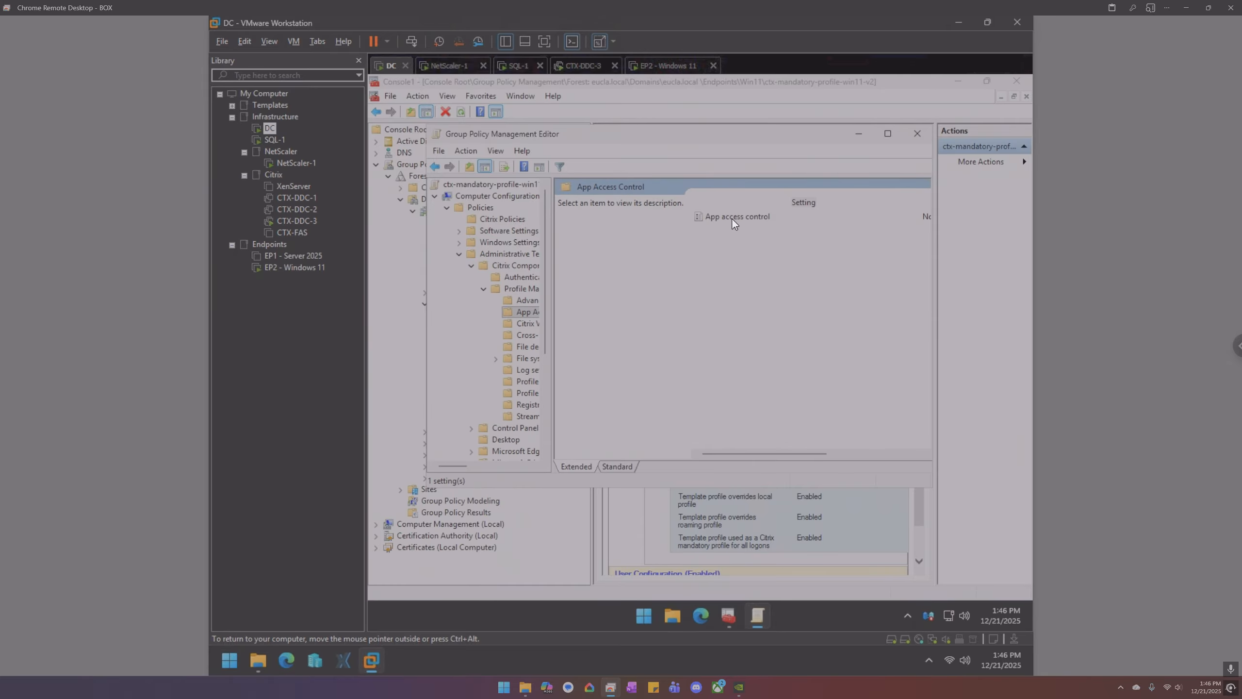
pyautogui.doubleClick(743, 221)
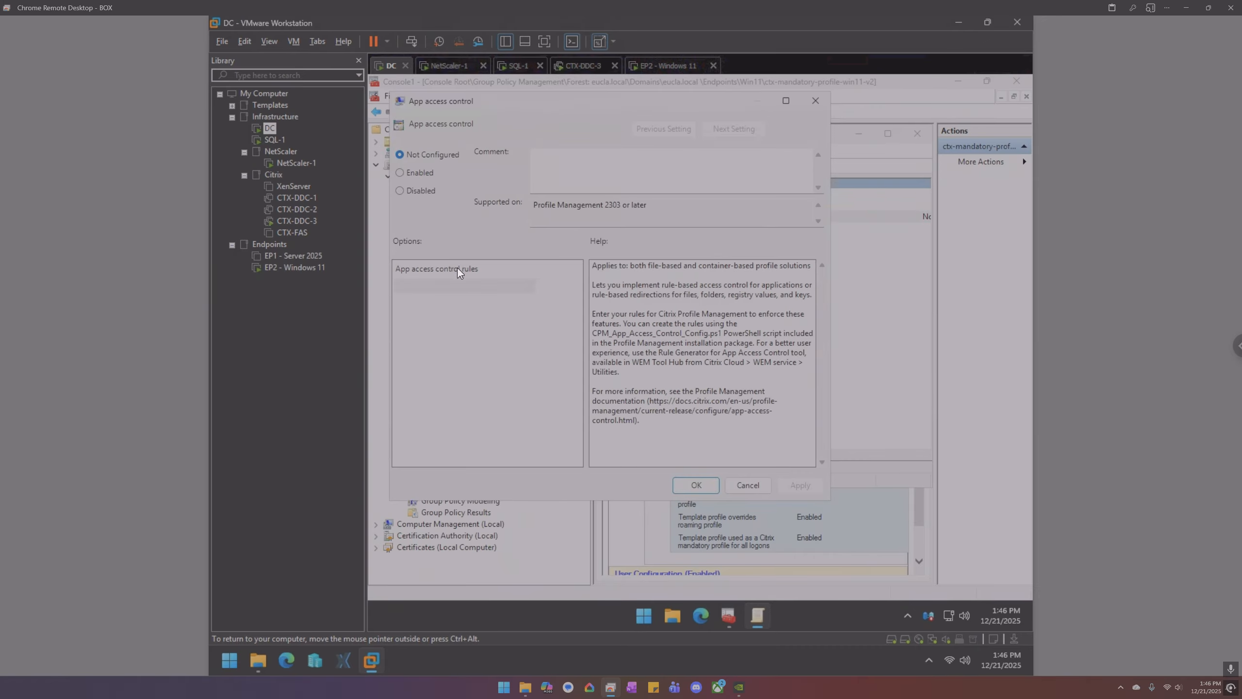
# - Enable App access control with the pasted rule redirecting %USERPROFILE%\Documents to C:\Temp, then reopen it to verify
pyautogui.click(422, 178)
pyautogui.rightClick(447, 286)
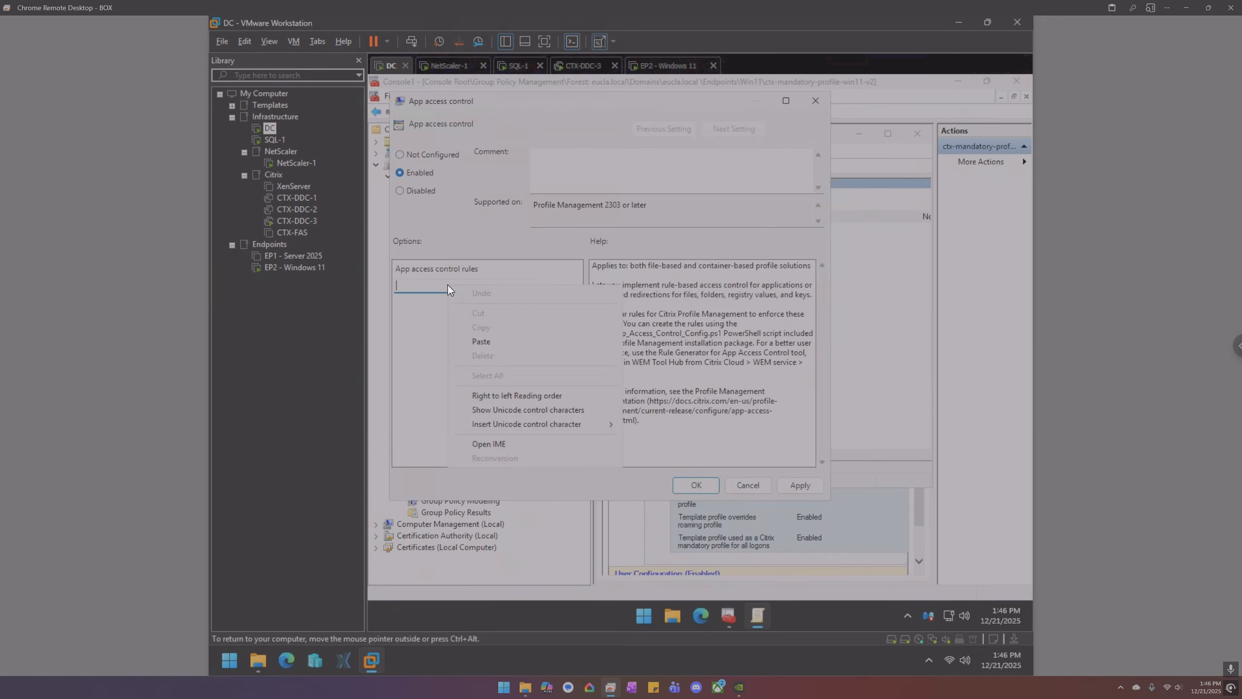
pyautogui.click(487, 341)
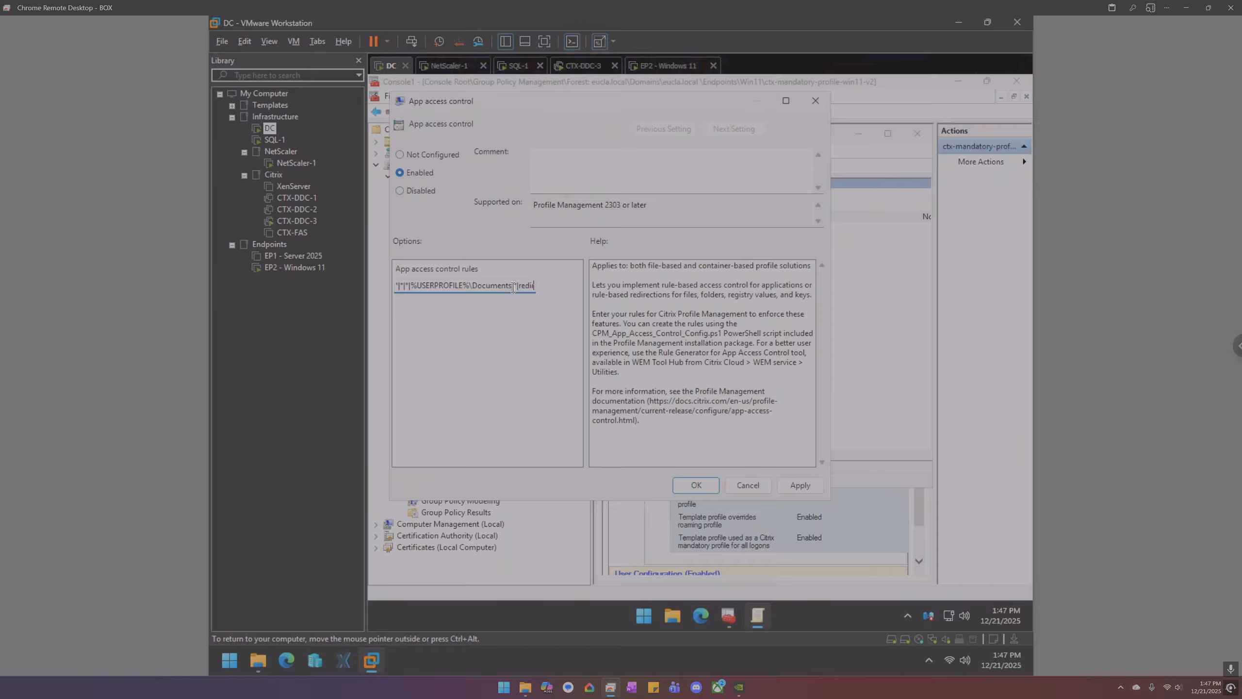
pyautogui.moveTo(513, 287); pyautogui.dragTo(465, 298)
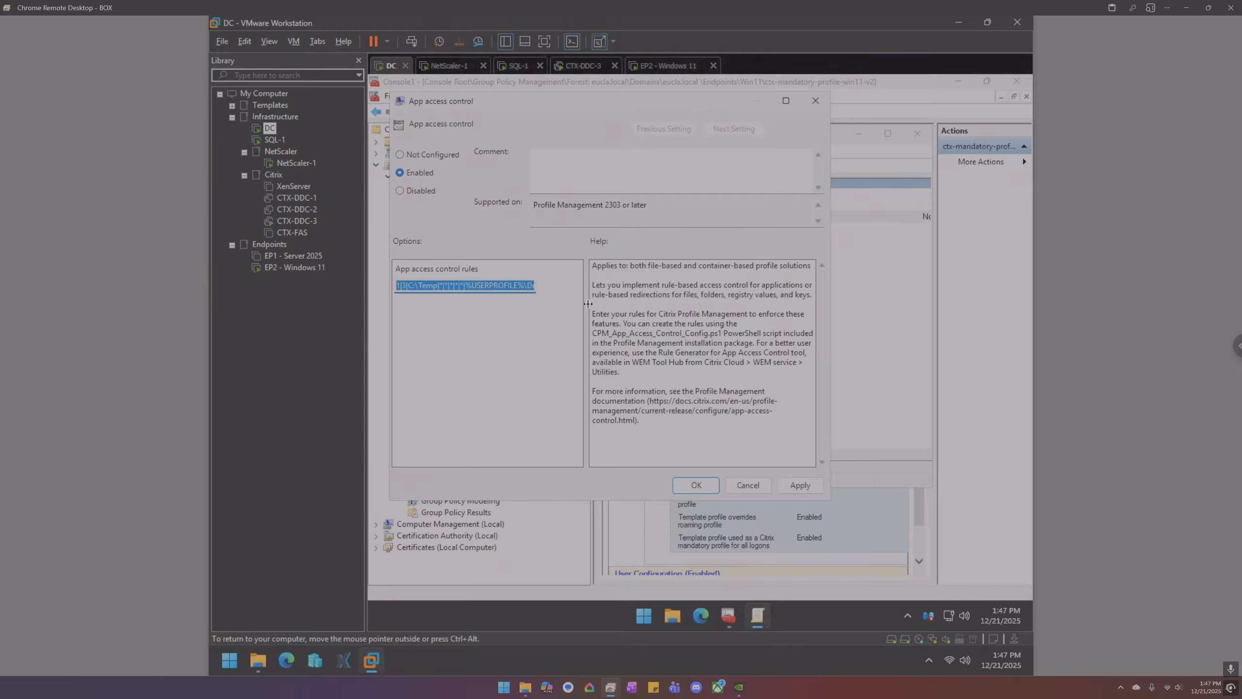
pyautogui.click(800, 485)
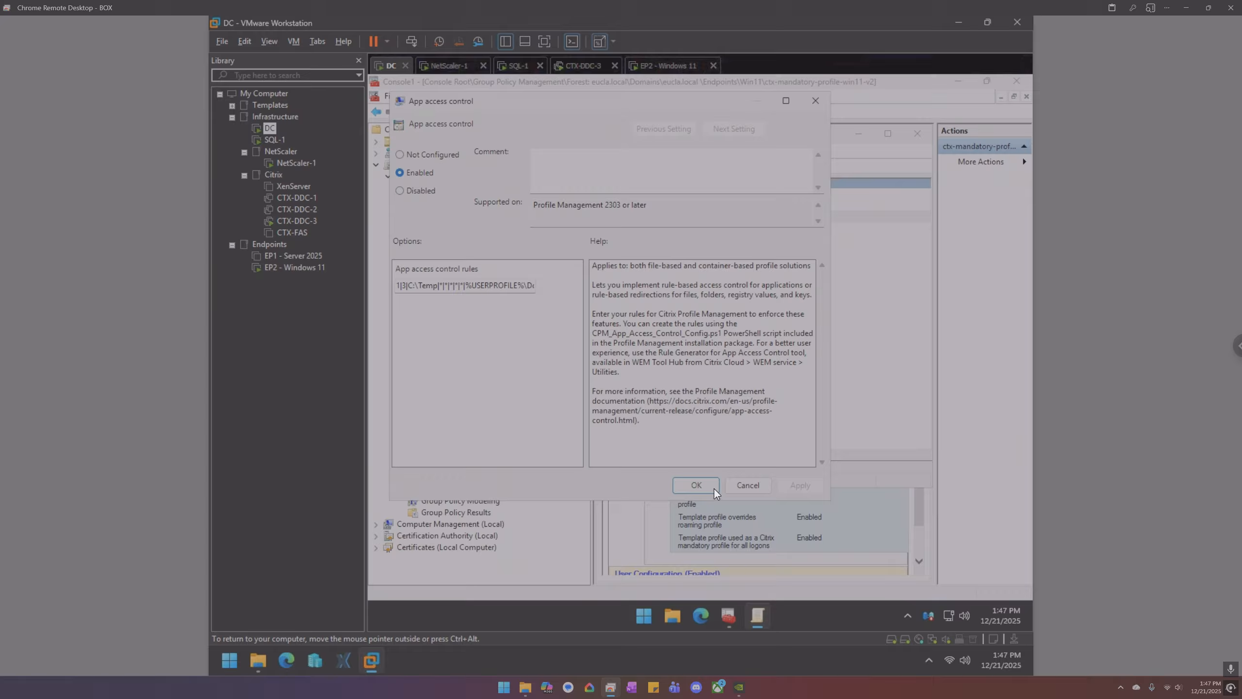
pyautogui.click(683, 485)
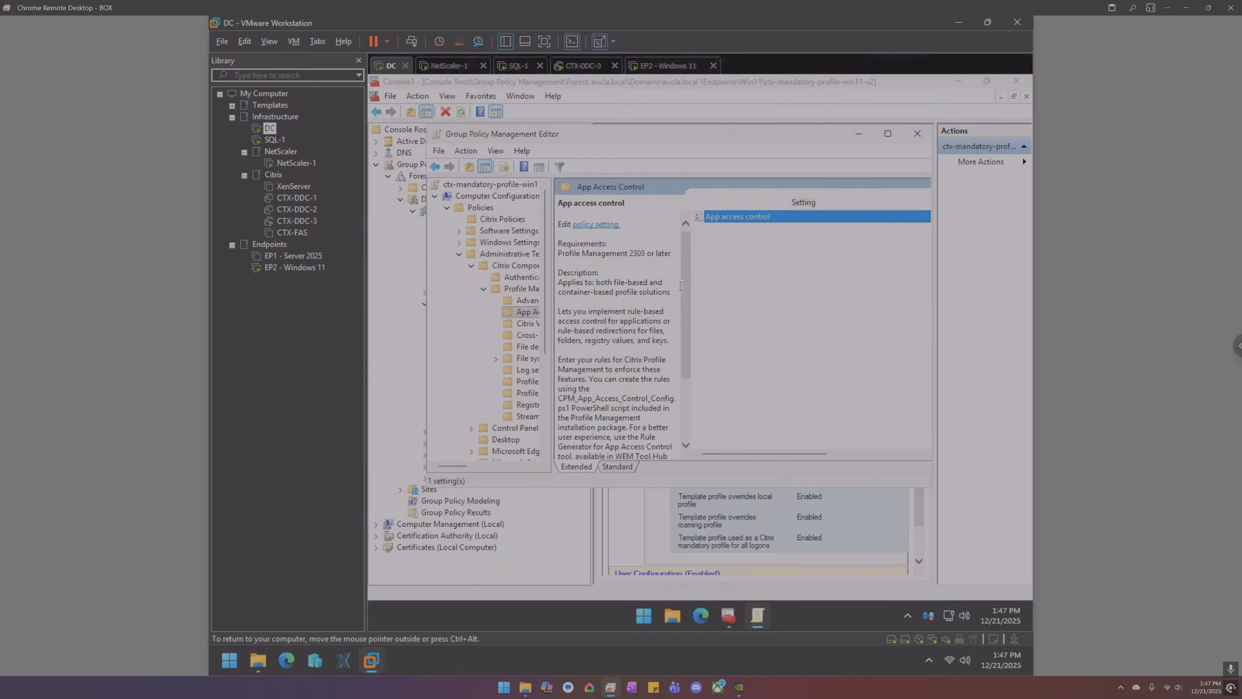
pyautogui.doubleClick(738, 218)
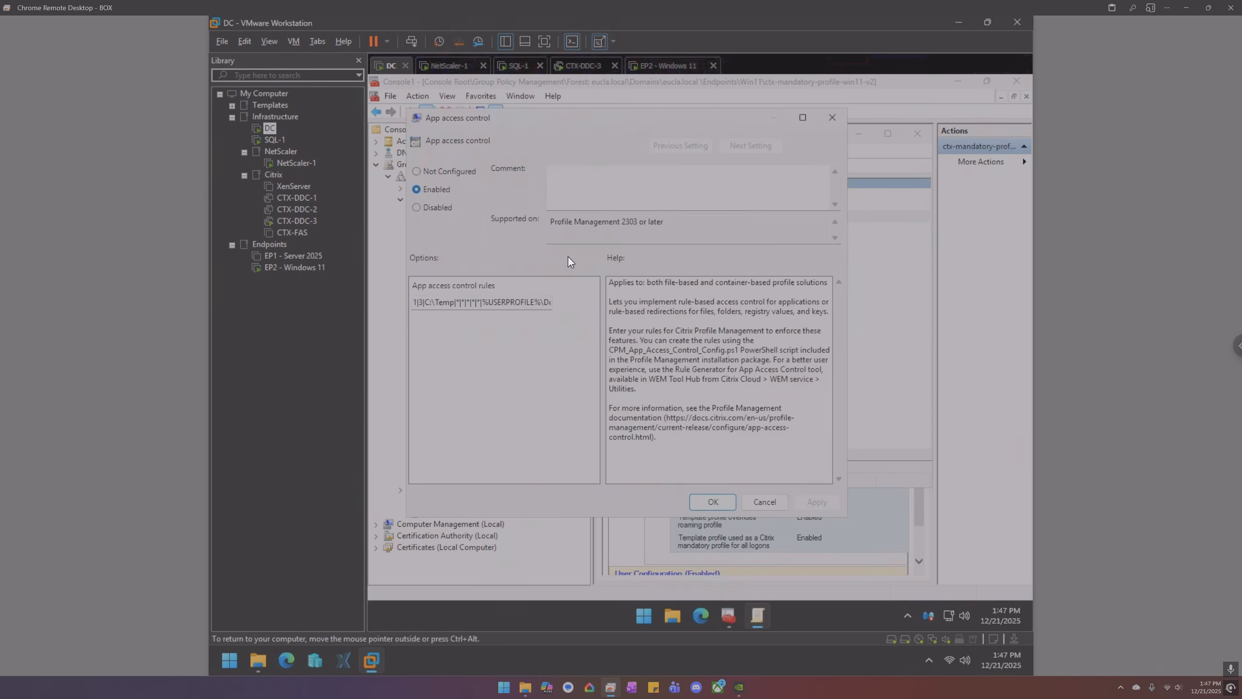
pyautogui.click(713, 500)
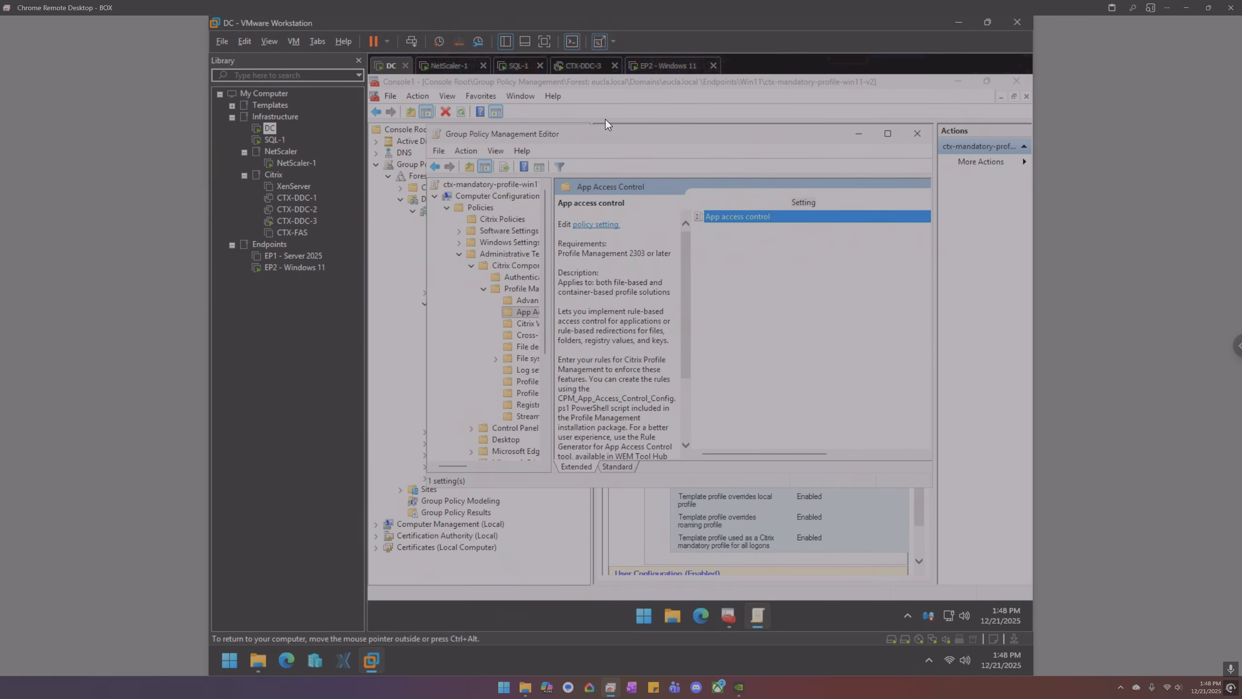
# - On the EP2 endpoint, dismiss the raw rule data view and exit the Citrix Environment Tool Hub
pyautogui.click(632, 68)
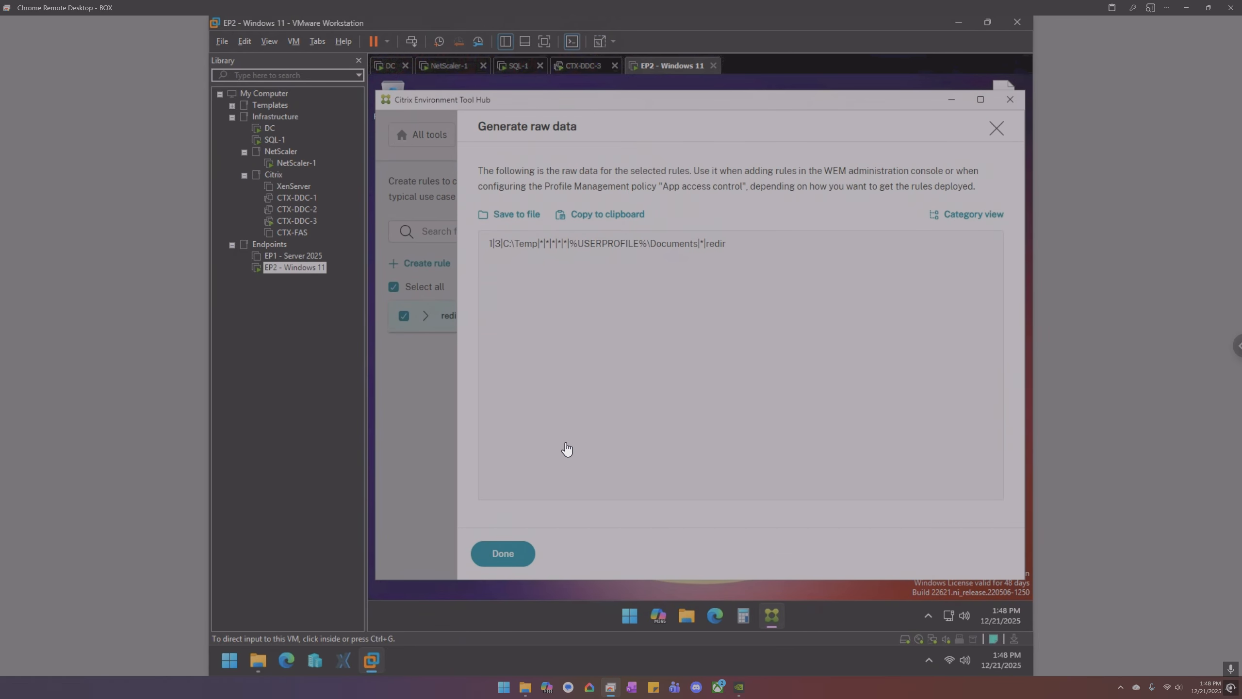
pyautogui.click(993, 128)
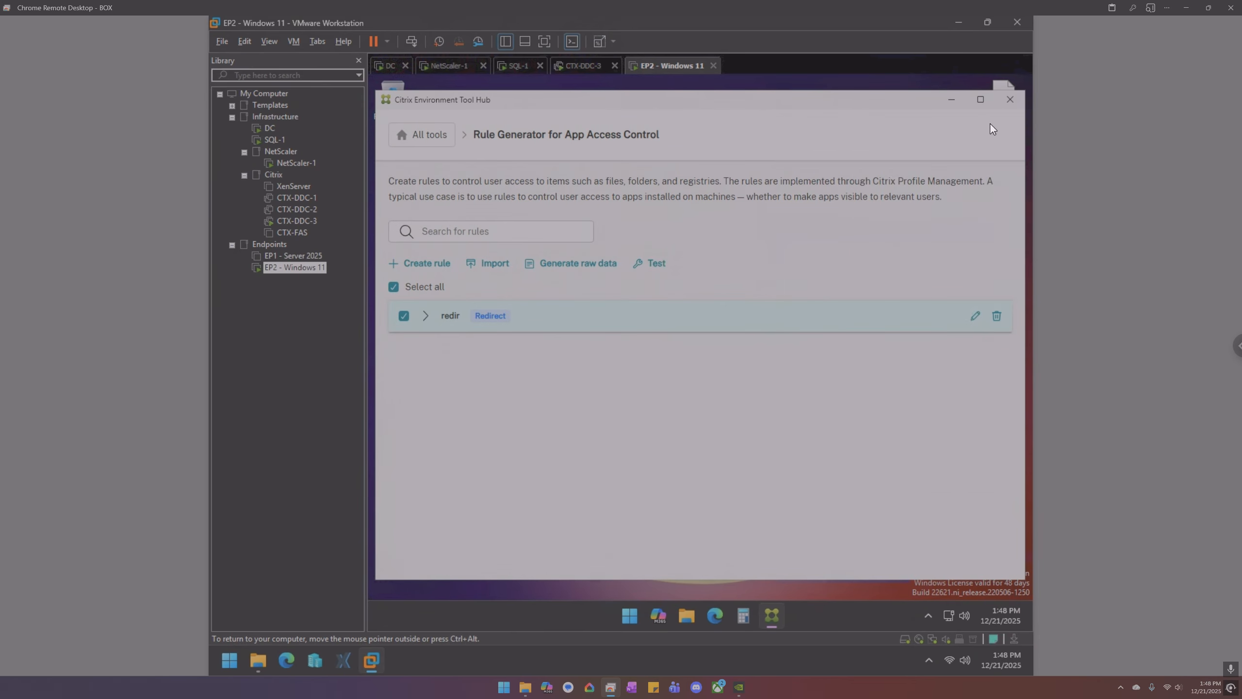
pyautogui.click(1010, 100)
pyautogui.click(554, 414)
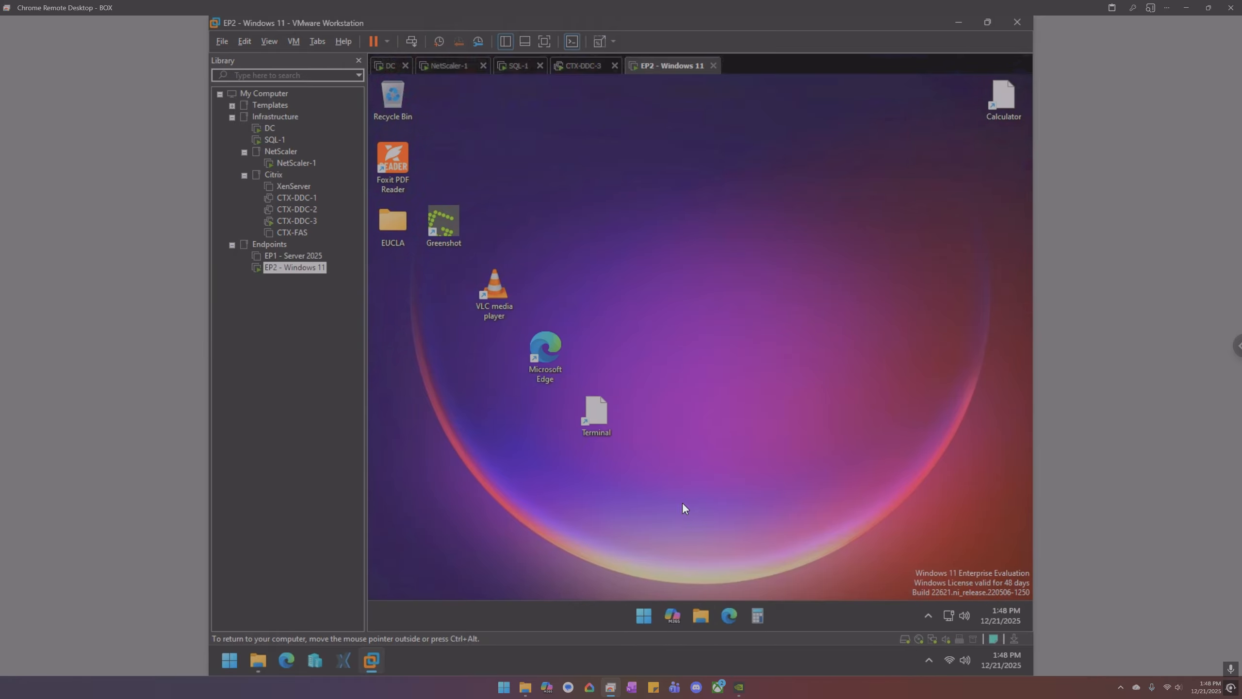
# - Delete New Text Document from C:\Temp's Documents folder in File Explorer, then close Explorer
pyautogui.press('super+e')
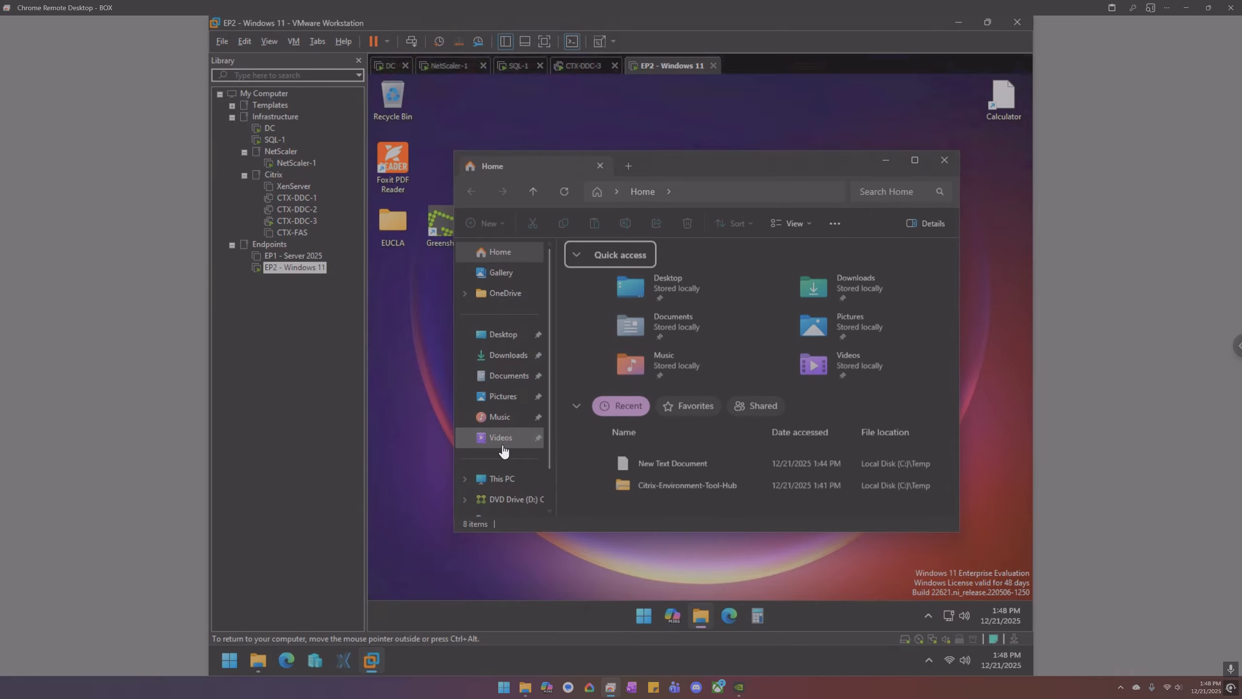
pyautogui.click(502, 479)
pyautogui.click(639, 279)
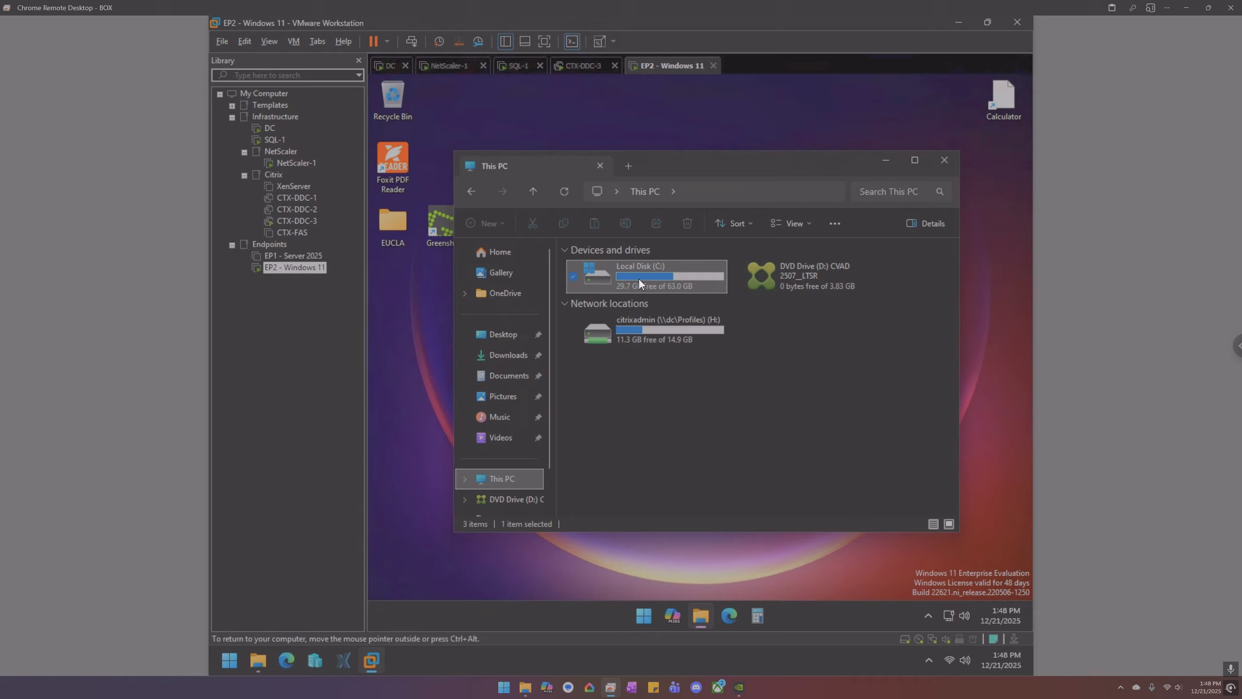
pyautogui.doubleClick(638, 279)
pyautogui.click(613, 354)
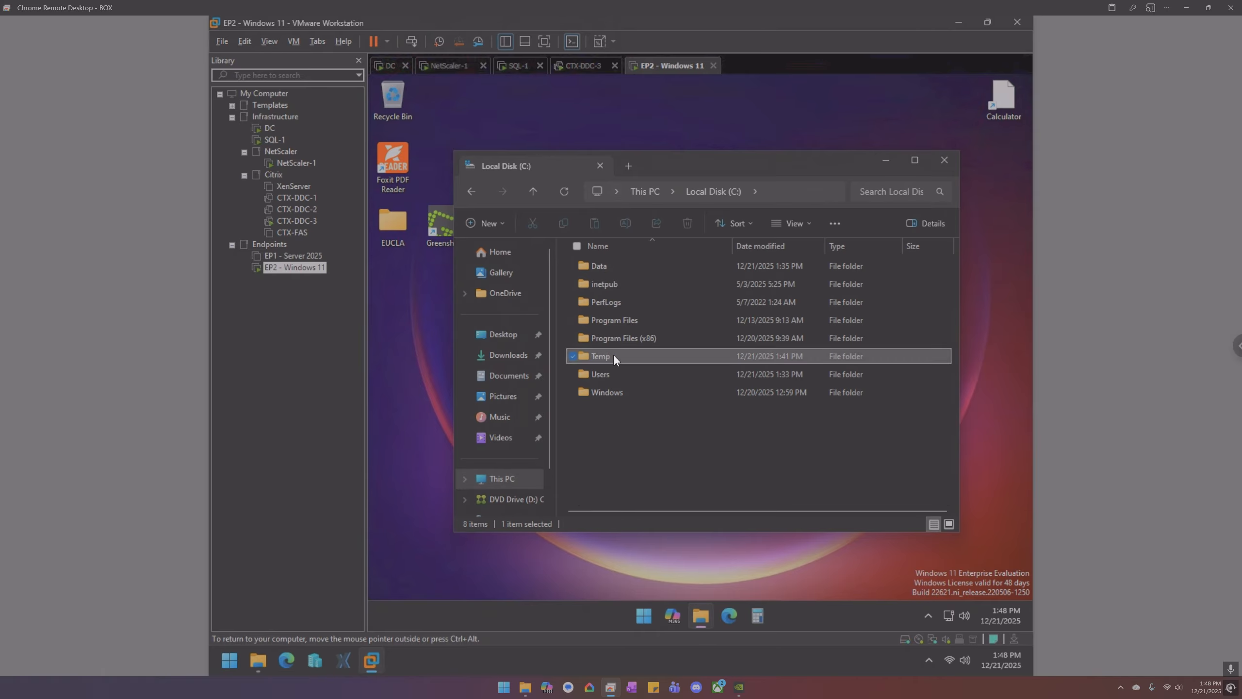
pyautogui.doubleClick(613, 353)
pyautogui.click(498, 377)
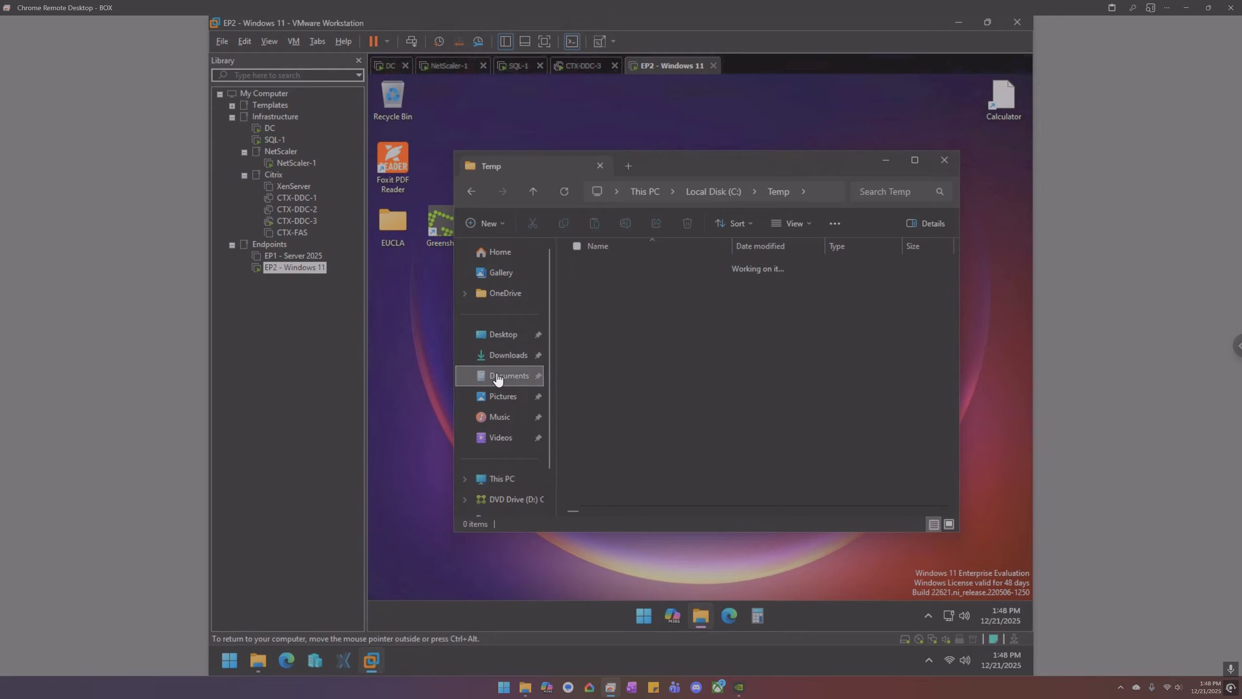
pyautogui.click(638, 267)
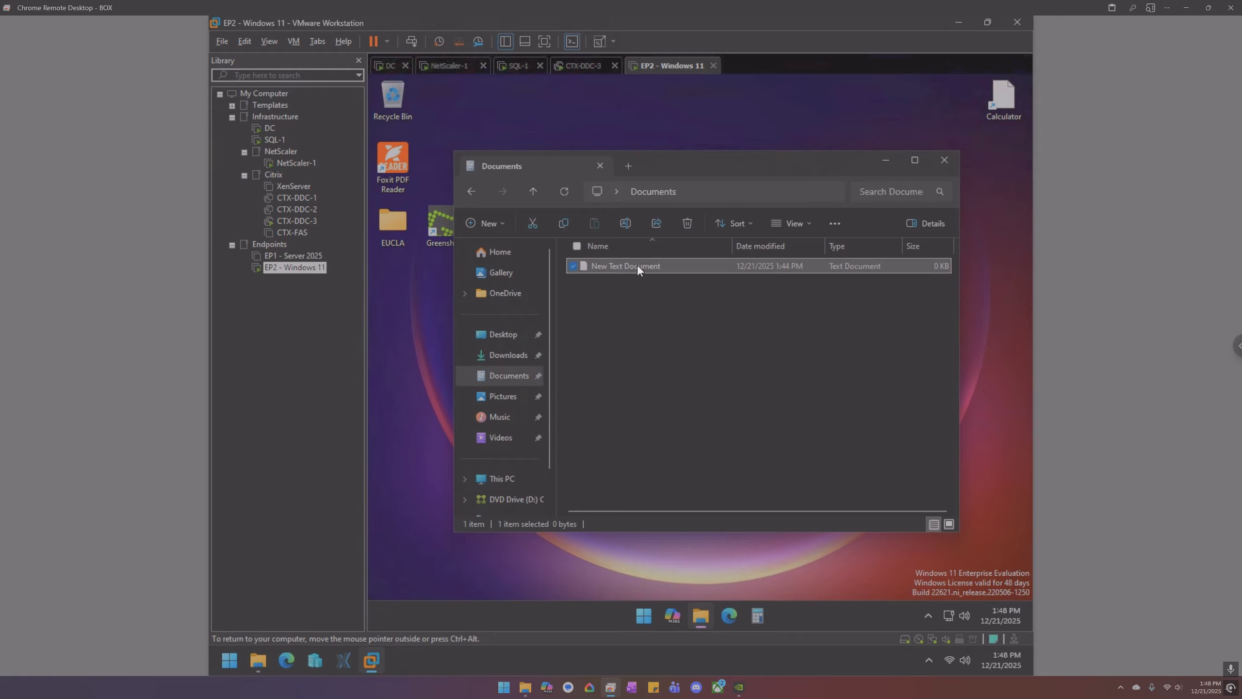
pyautogui.press('Delete')
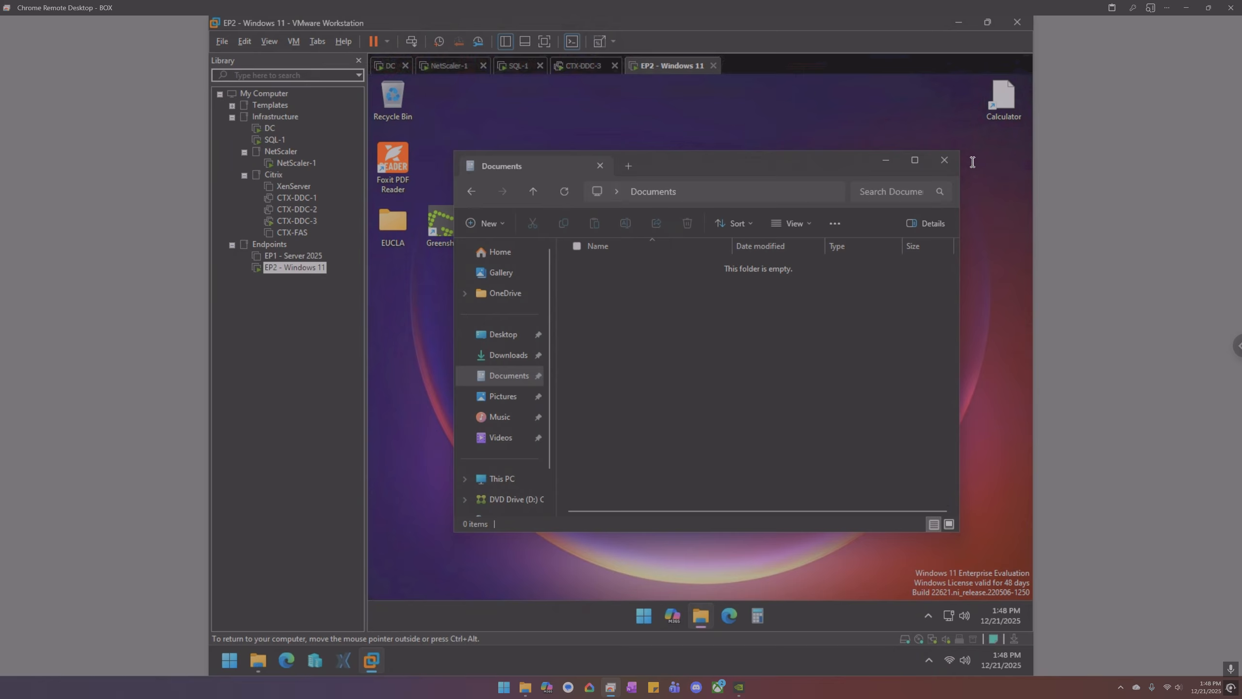
pyautogui.click(944, 160)
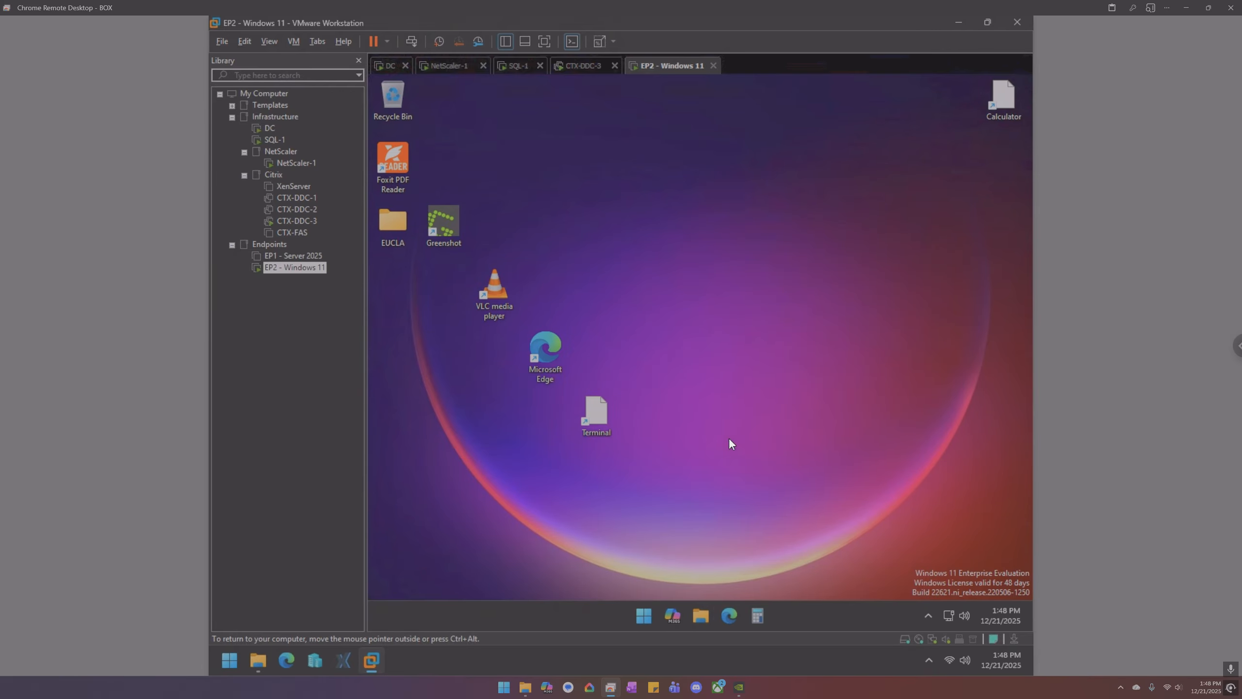
# - Launch Command Prompt as administrator from the Start menu search for cmd
pyautogui.click(641, 614)
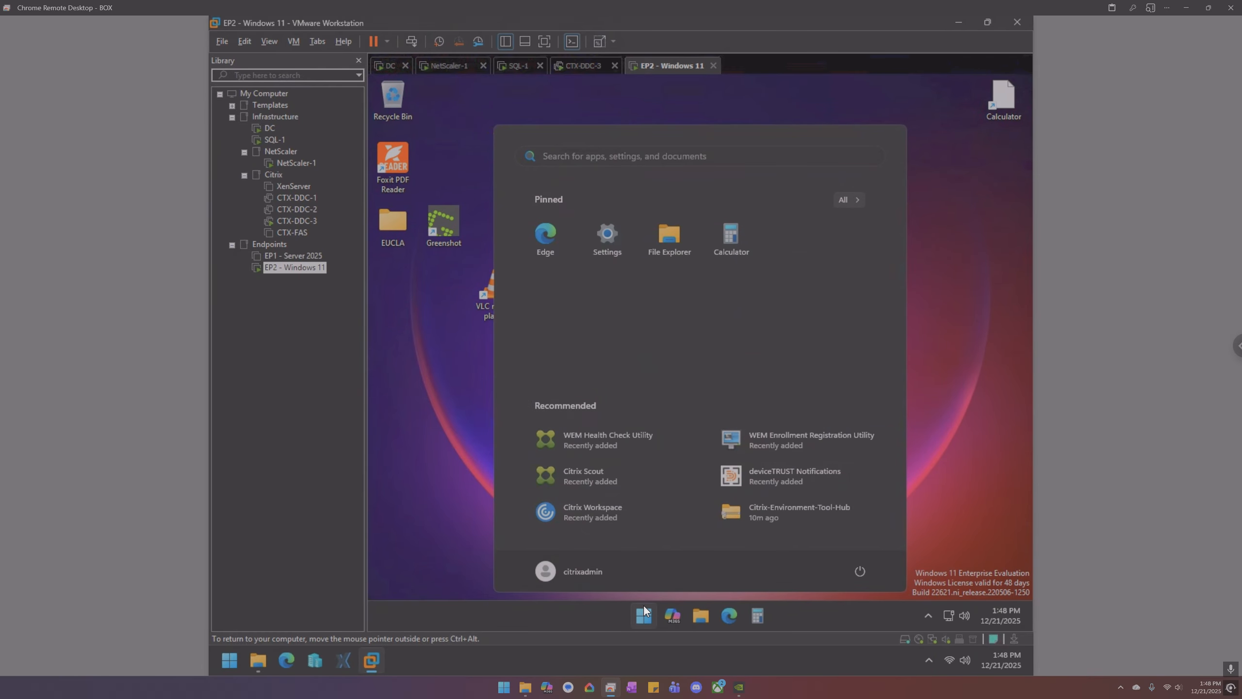
pyautogui.write('cmd')
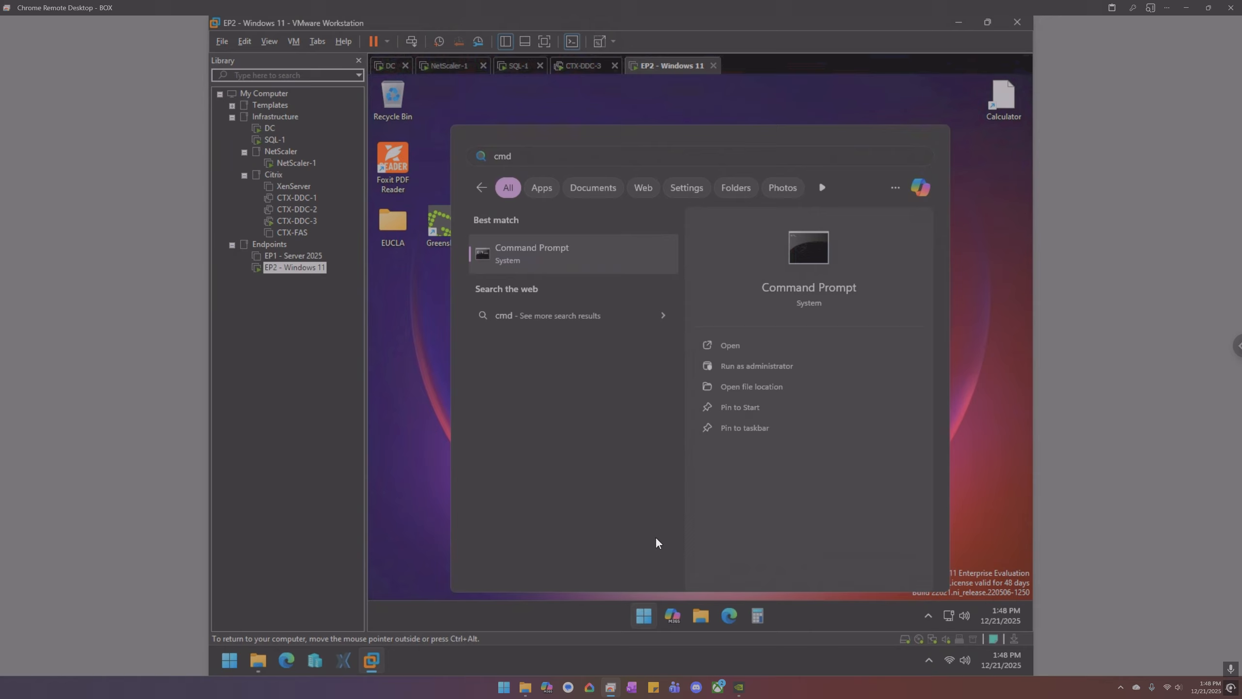
pyautogui.press('Right')
pyautogui.press('Down')
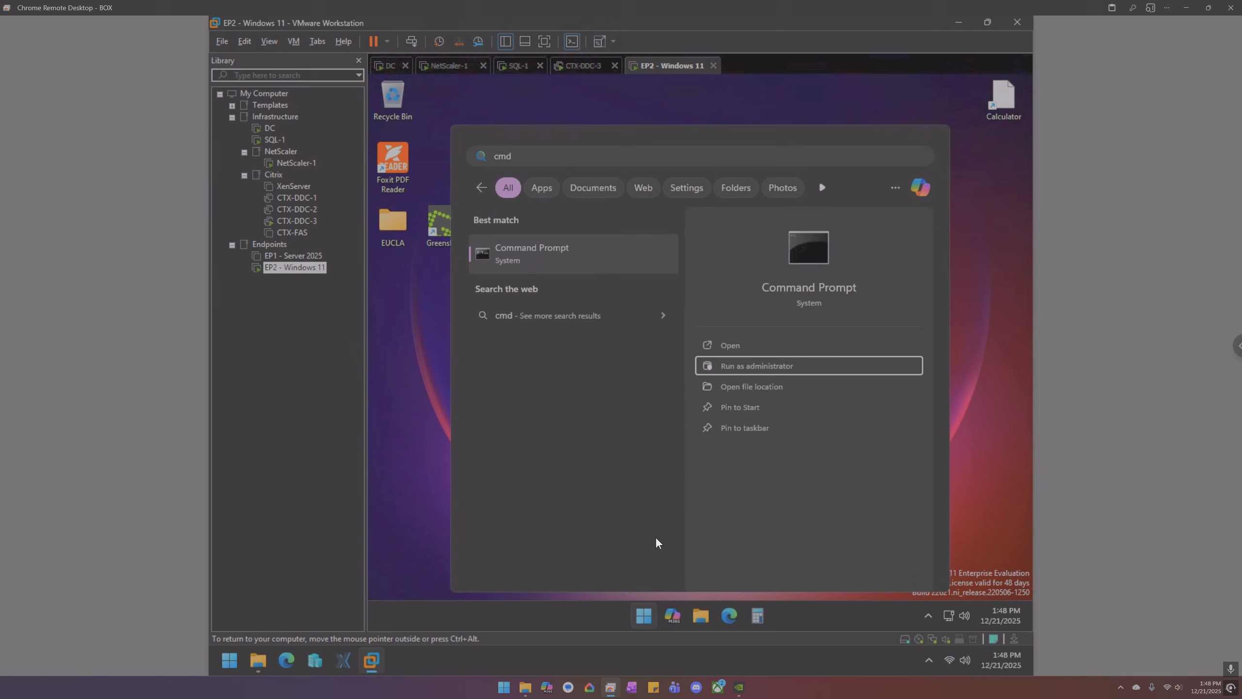
pyautogui.press('Return')
pyautogui.press('Left')
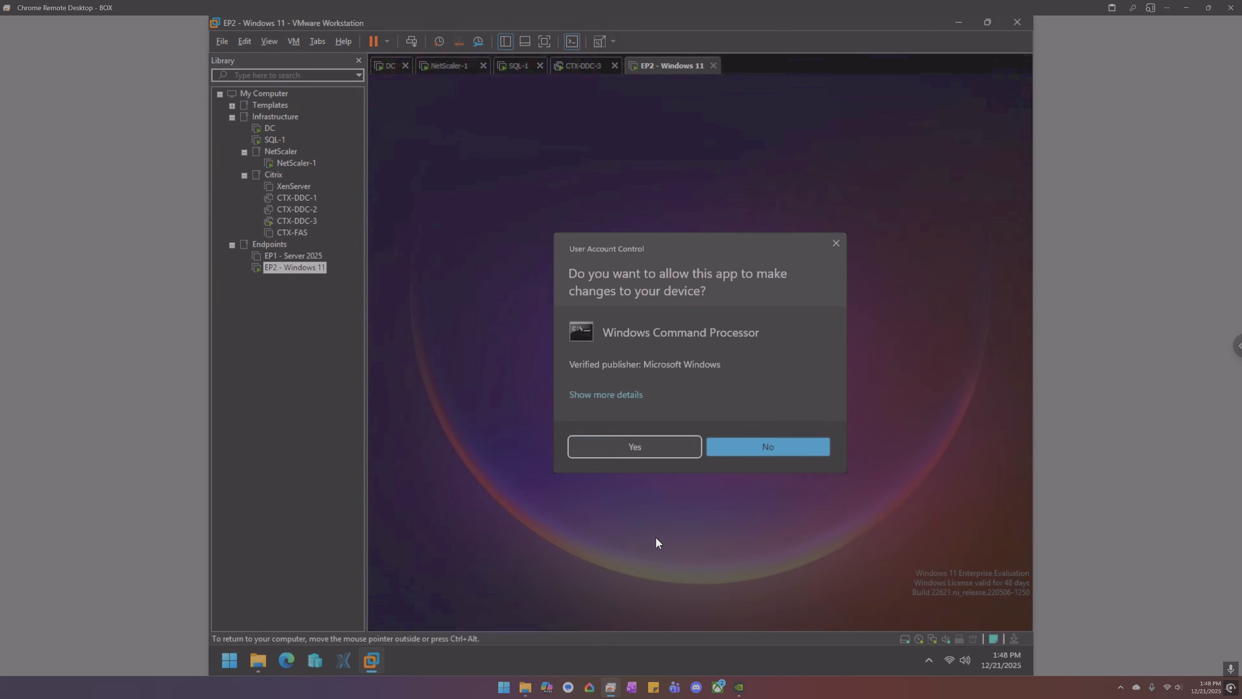
pyautogui.press('Return')
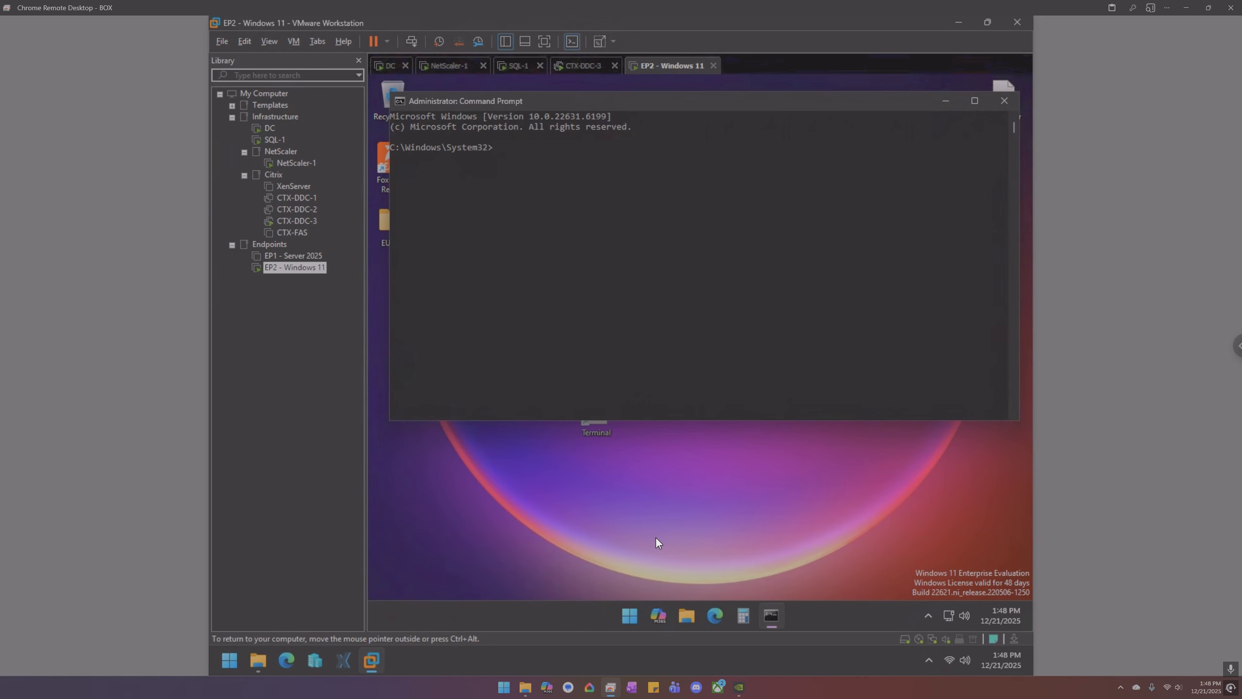
# - Run gpupdate /force and answer Y to log off the user
pyautogui.write('gpupdate /')
pyautogui.write('force')
pyautogui.press('Return')
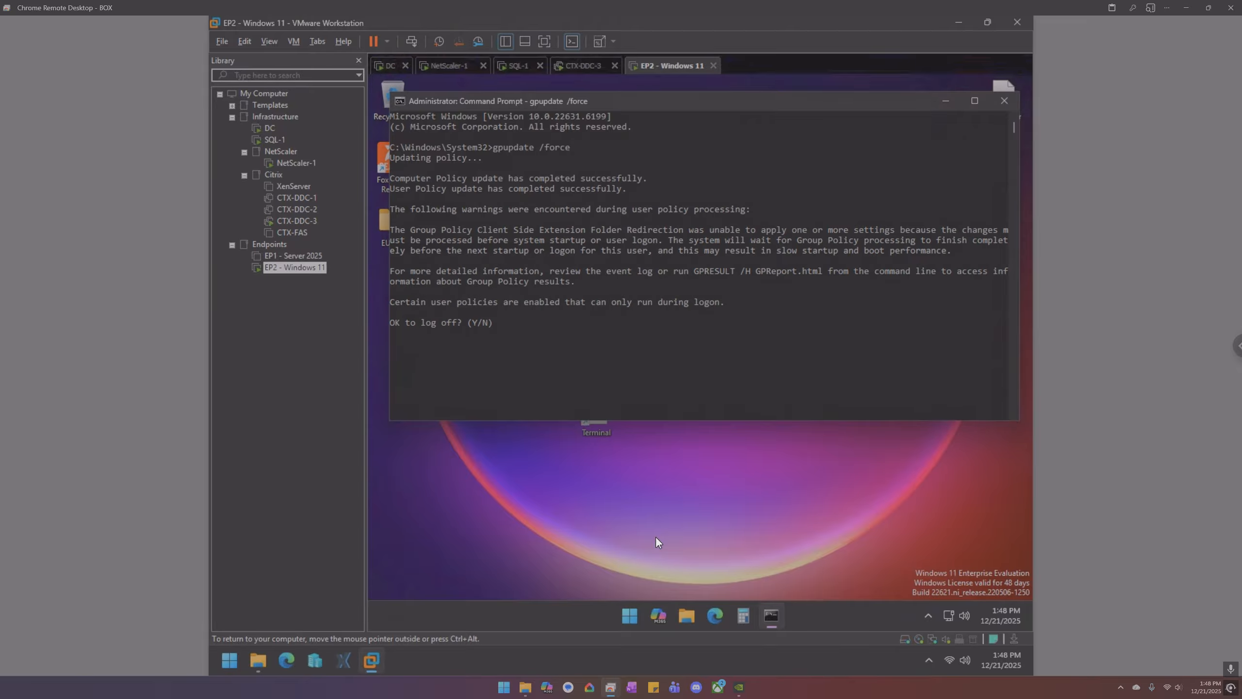
pyautogui.click(712, 345)
pyautogui.write('y')
pyautogui.press('Return')
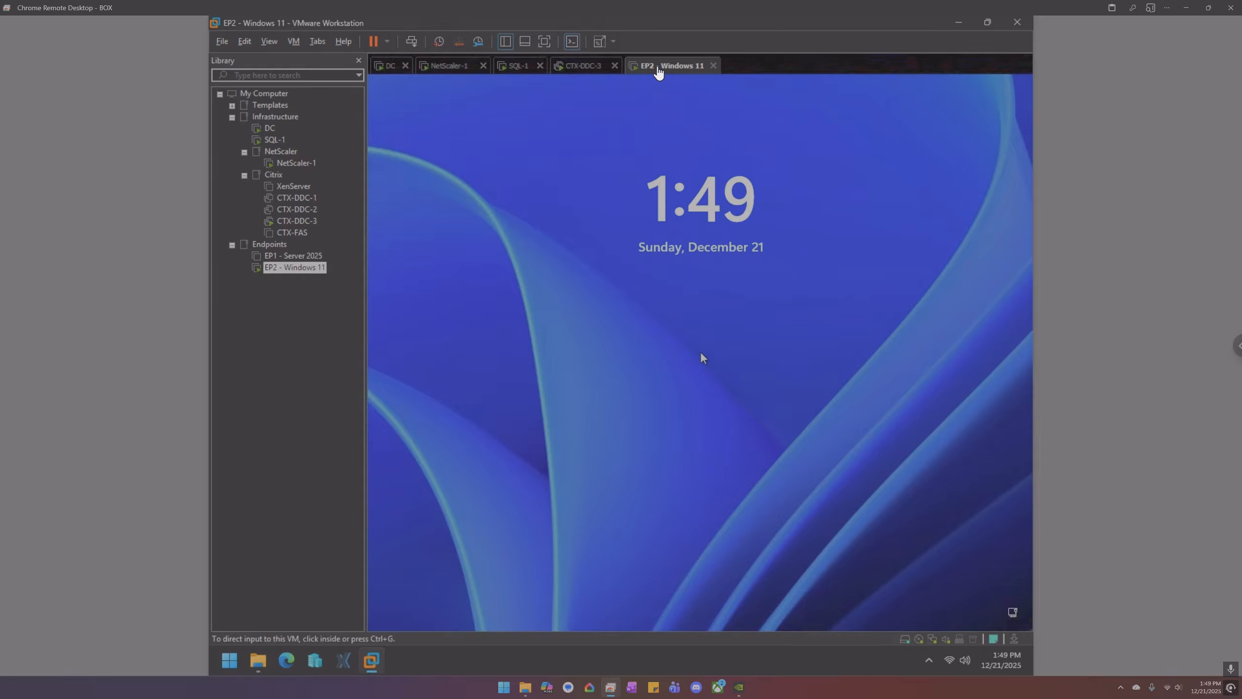
# - Sign the EP2 Windows 11 machine back in with the admin account password
pyautogui.rightClick(659, 72)
pyautogui.moveTo(673, 94)
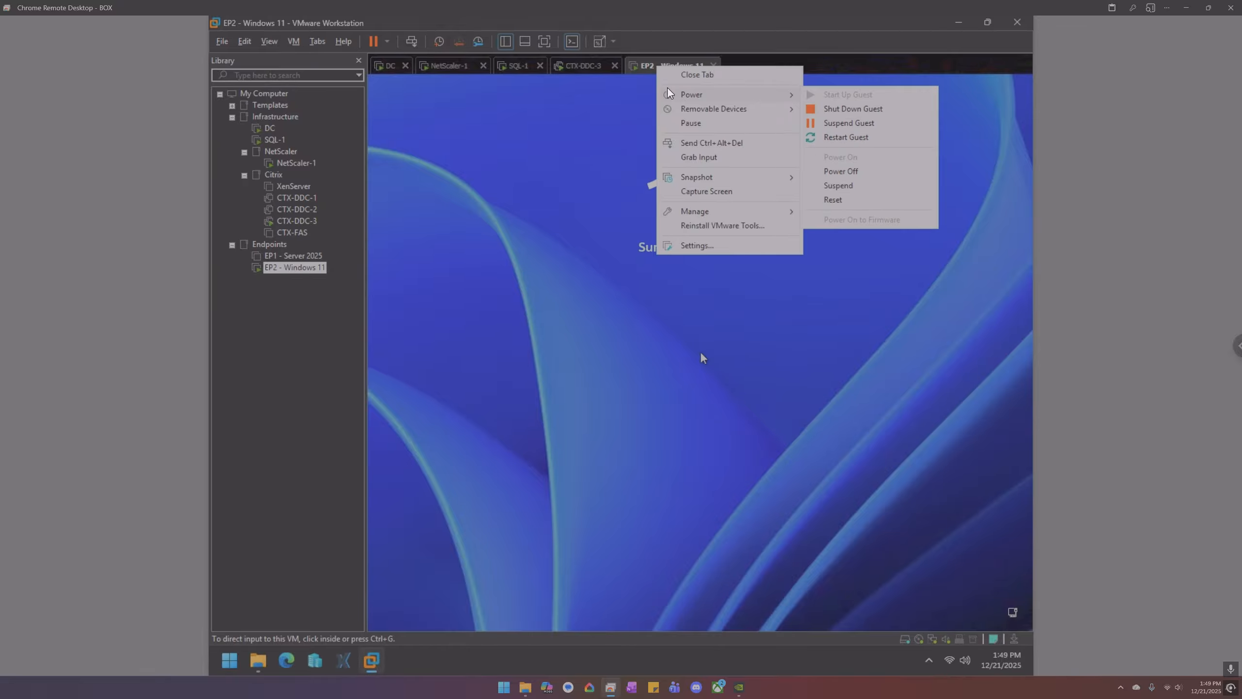
pyautogui.click(555, 117)
pyautogui.click(412, 45)
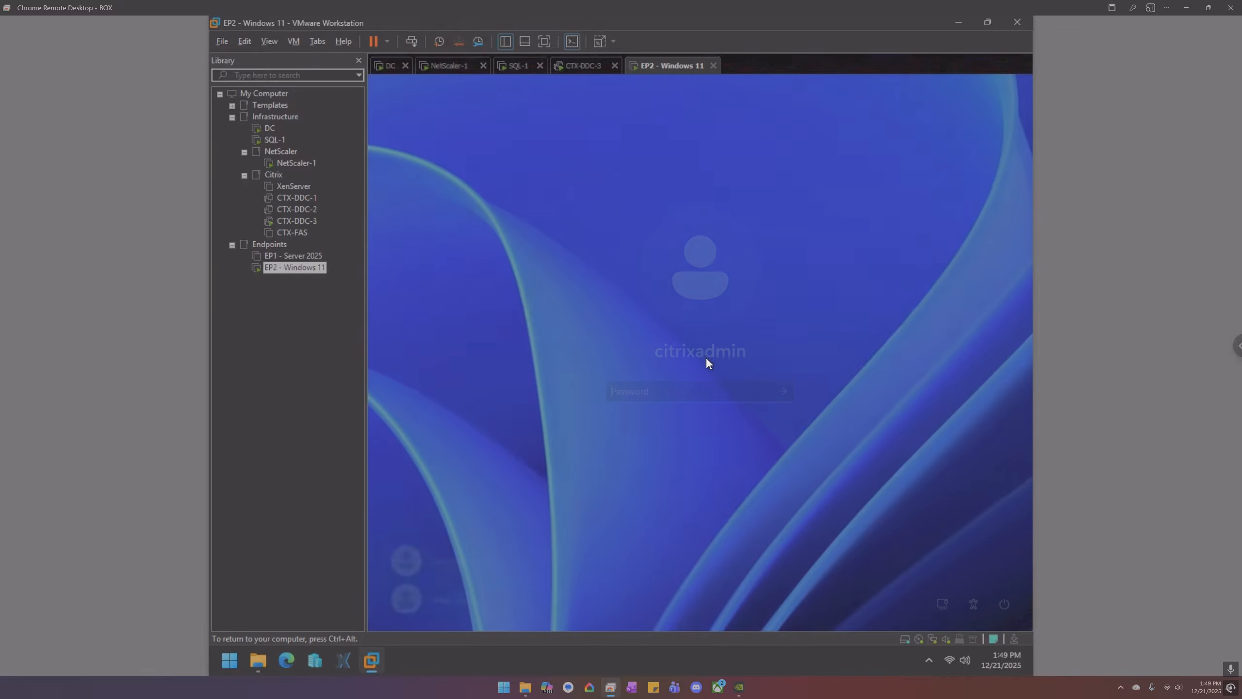
pyautogui.write('••••••••••')
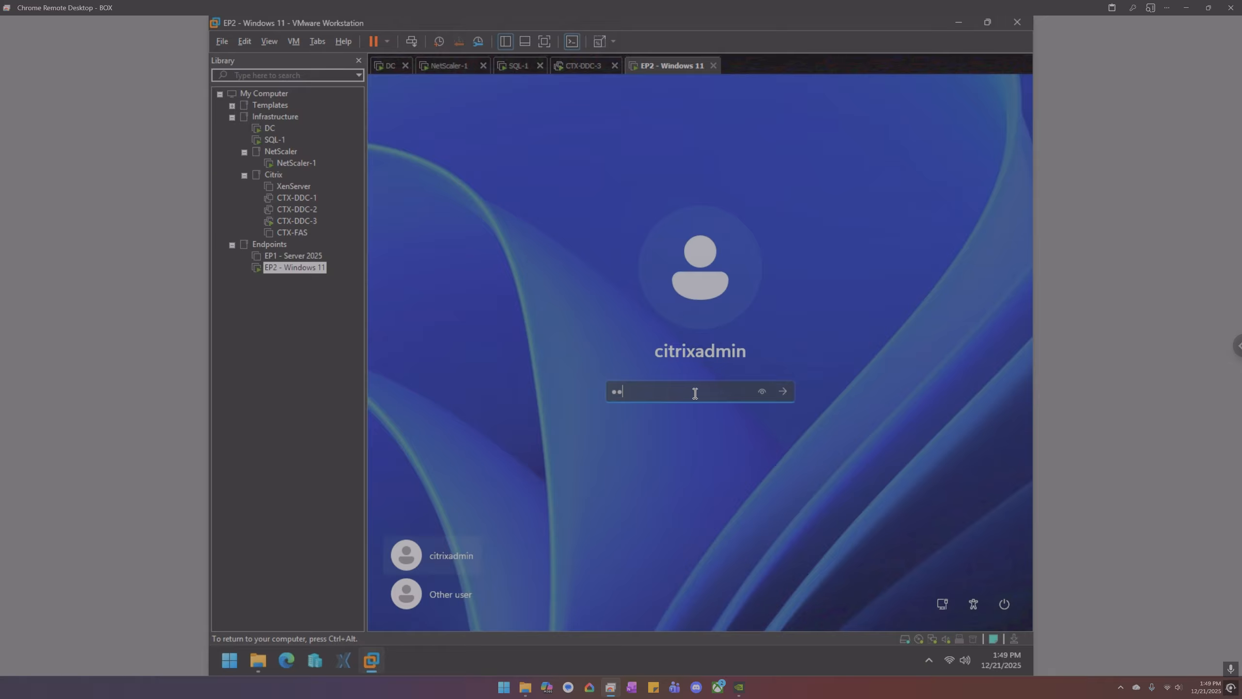
pyautogui.press('Return')
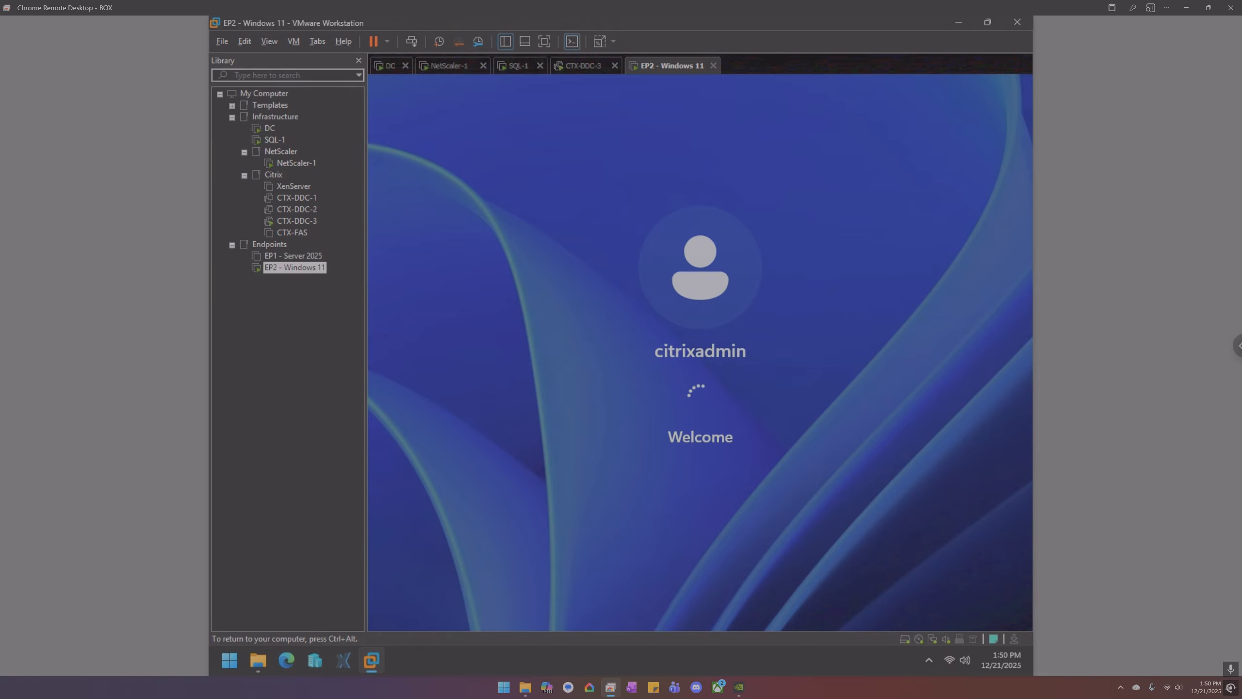
# - On the DC, open Profile Management's Path to user store setting and enable it
pyautogui.click(391, 65)
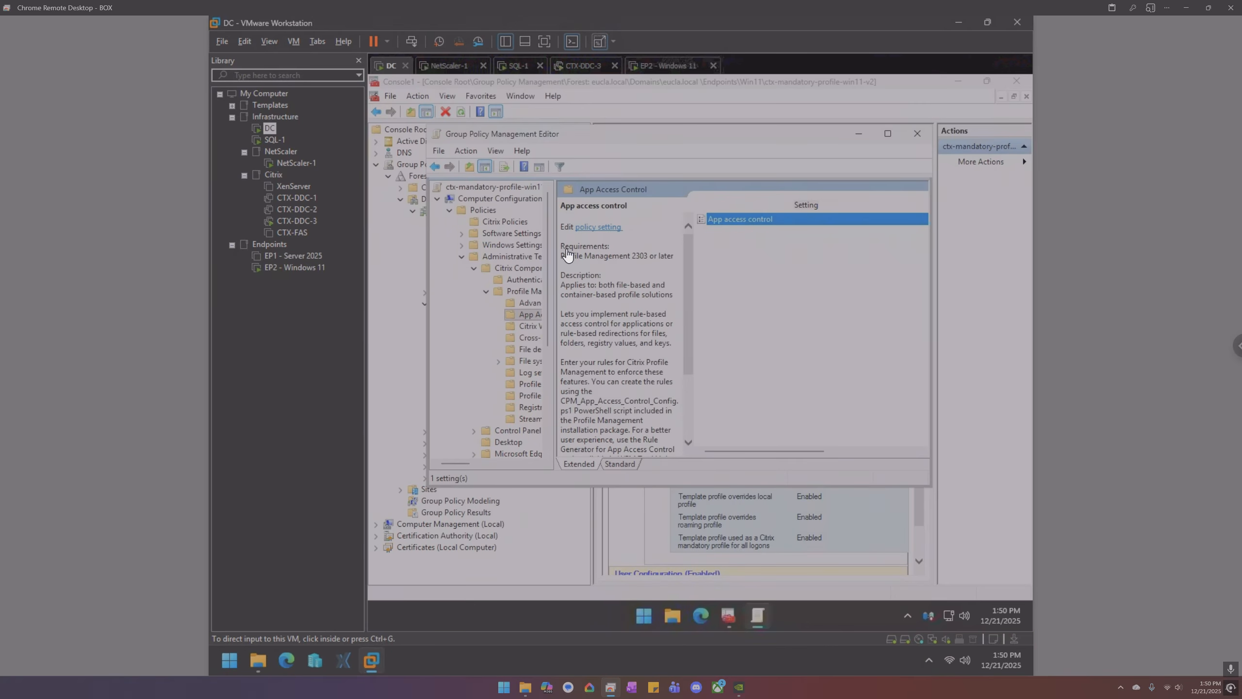
pyautogui.click(528, 291)
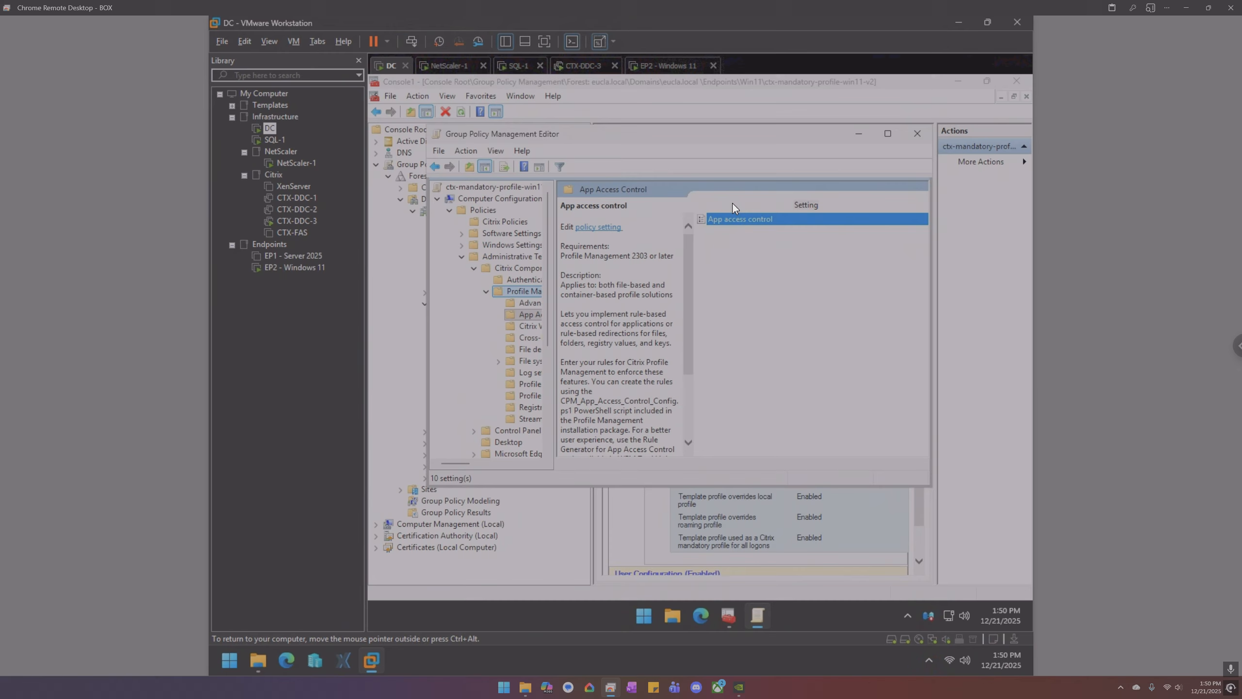
pyautogui.click(887, 133)
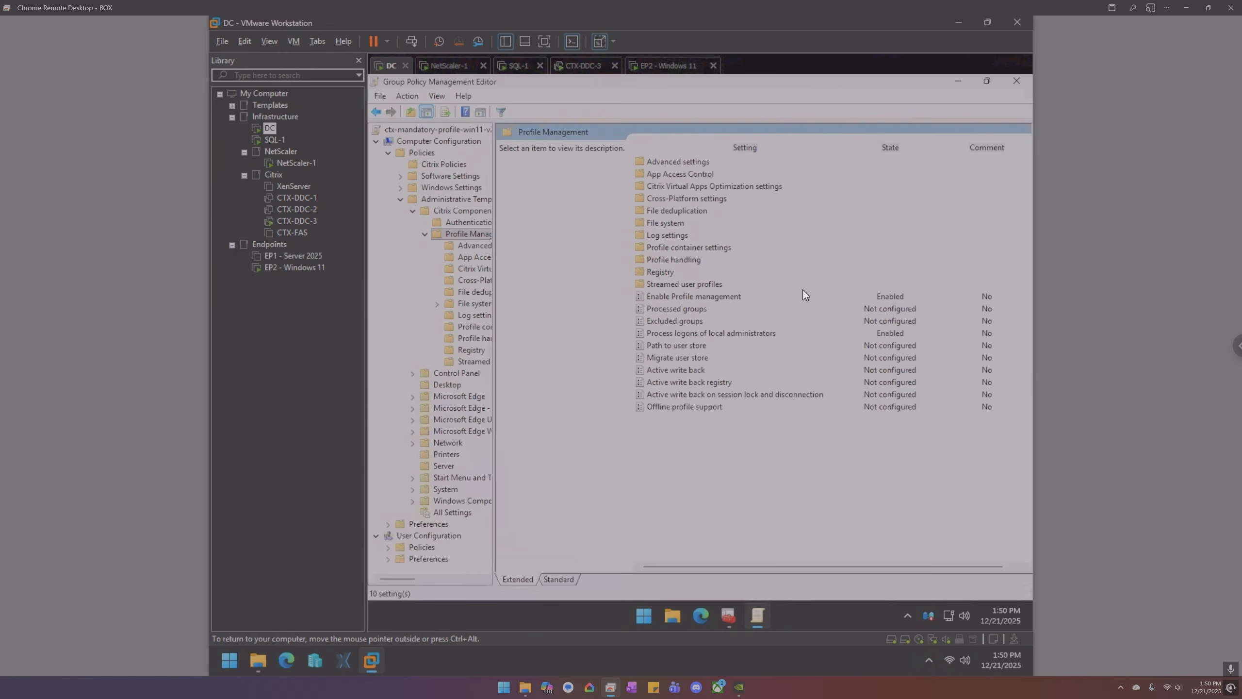
pyautogui.doubleClick(670, 345)
pyautogui.click(451, 208)
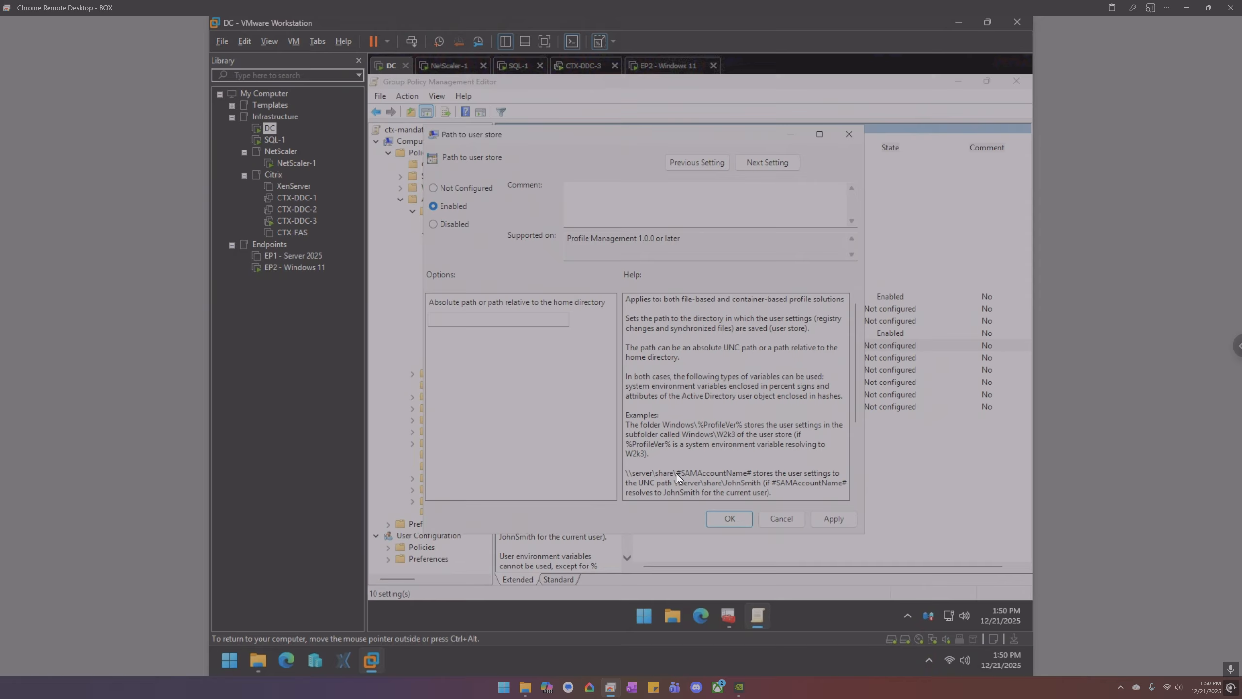
# - Paste the help text's example UNC path into the user store path field
pyautogui.moveTo(751, 474); pyautogui.dragTo(598, 465)
pyautogui.click(514, 323)
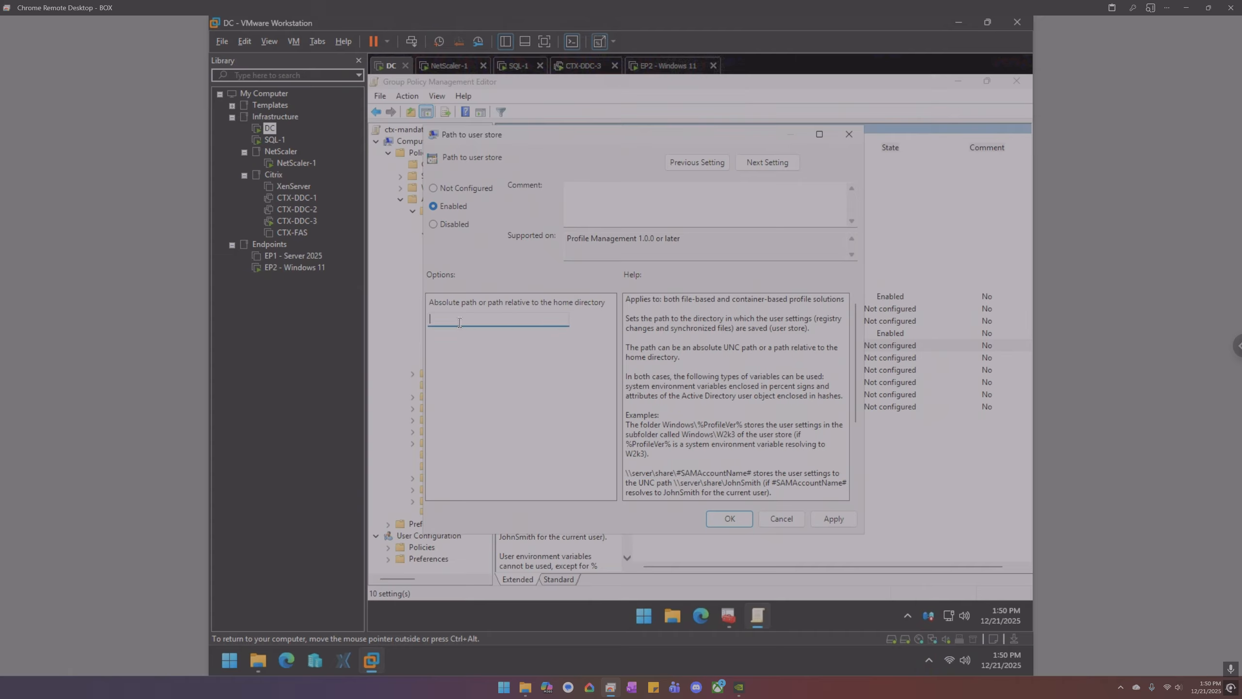
pyautogui.rightClick(505, 319)
pyautogui.click(534, 375)
pyautogui.moveTo(751, 473); pyautogui.dragTo(626, 468)
pyautogui.hotkey('ctrl', 'c')
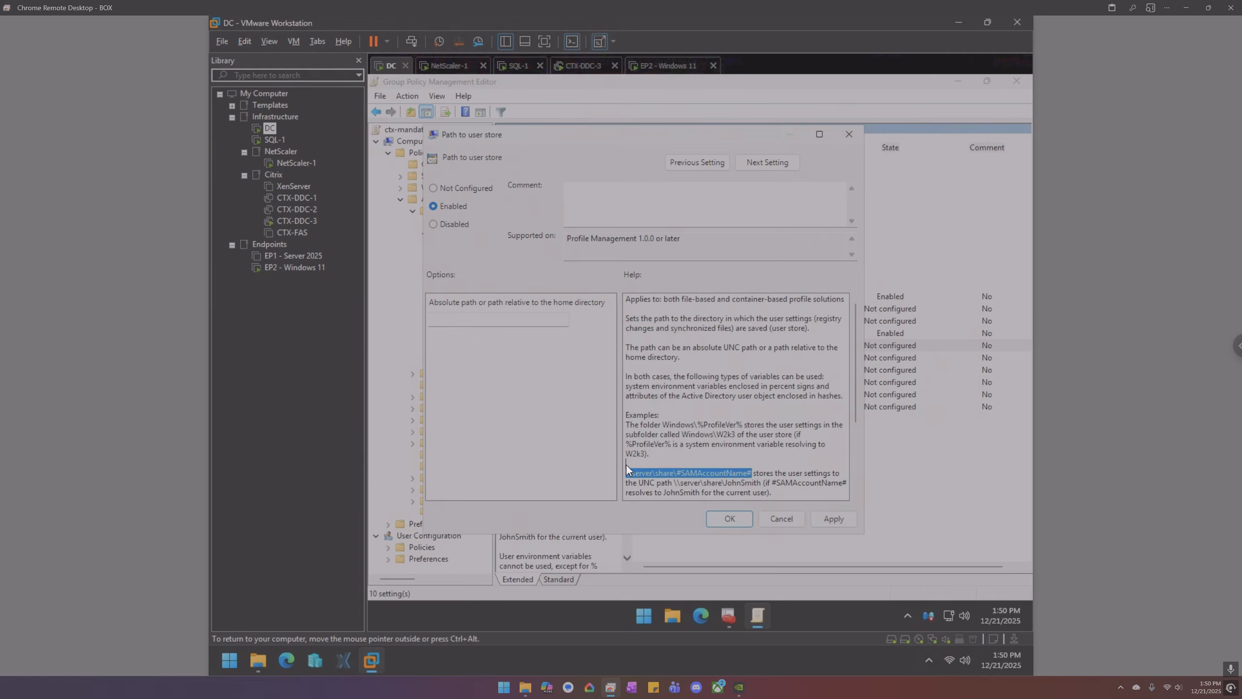
pyautogui.click(539, 323)
pyautogui.hotkey('ctrl', 'v')
# - Edit the path to \\dc\profiles\#SAMAccountName# and confirm the setting
pyautogui.moveTo(430, 319); pyautogui.dragTo(453, 319)
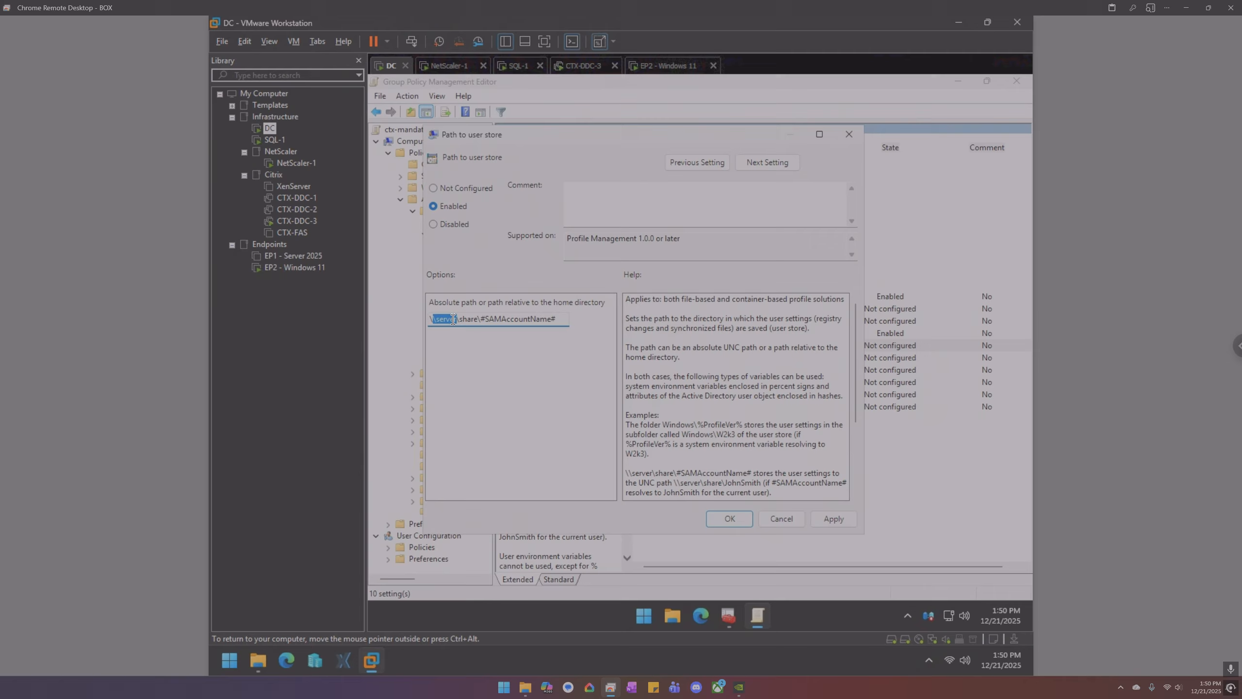
pyautogui.press('BackSpace')
pyautogui.press('BackSpace')
pyautogui.write('\\dc')
pyautogui.doubleClick(466, 320)
pyautogui.press('BackSpace')
pyautogui.write('profiles')
pyautogui.click(738, 517)
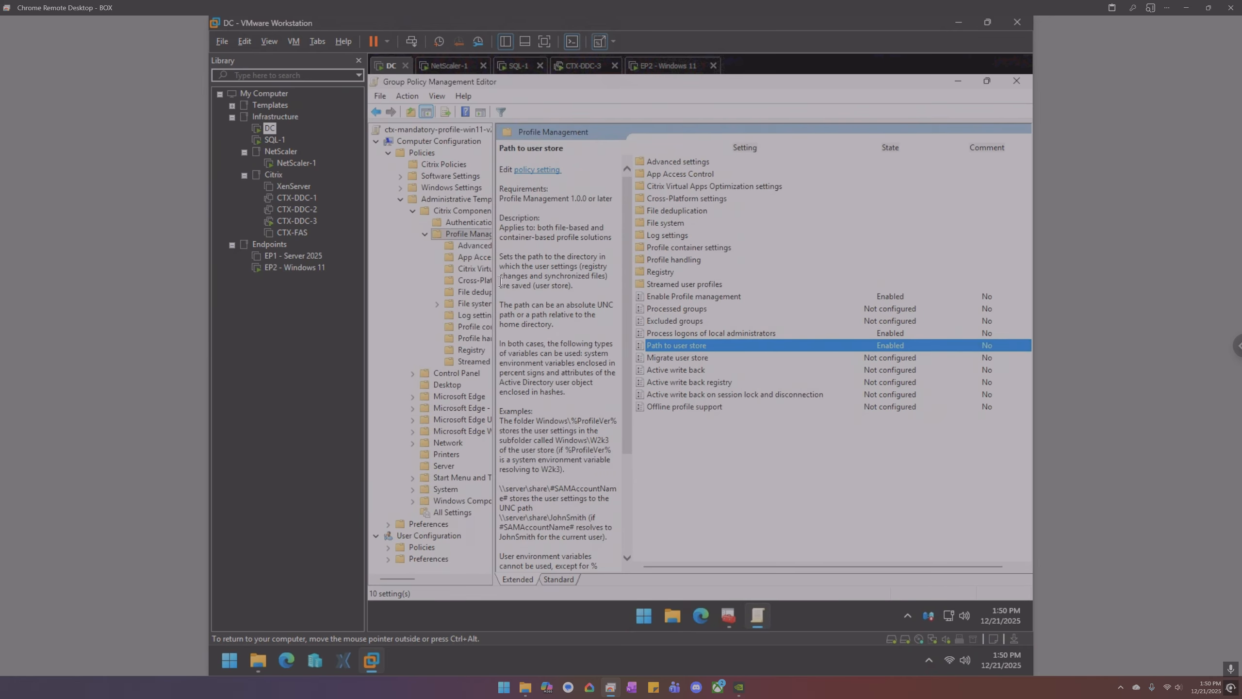
# - Enable the Profile container policy with one folder entry in its list, and apply it
pyautogui.click(478, 326)
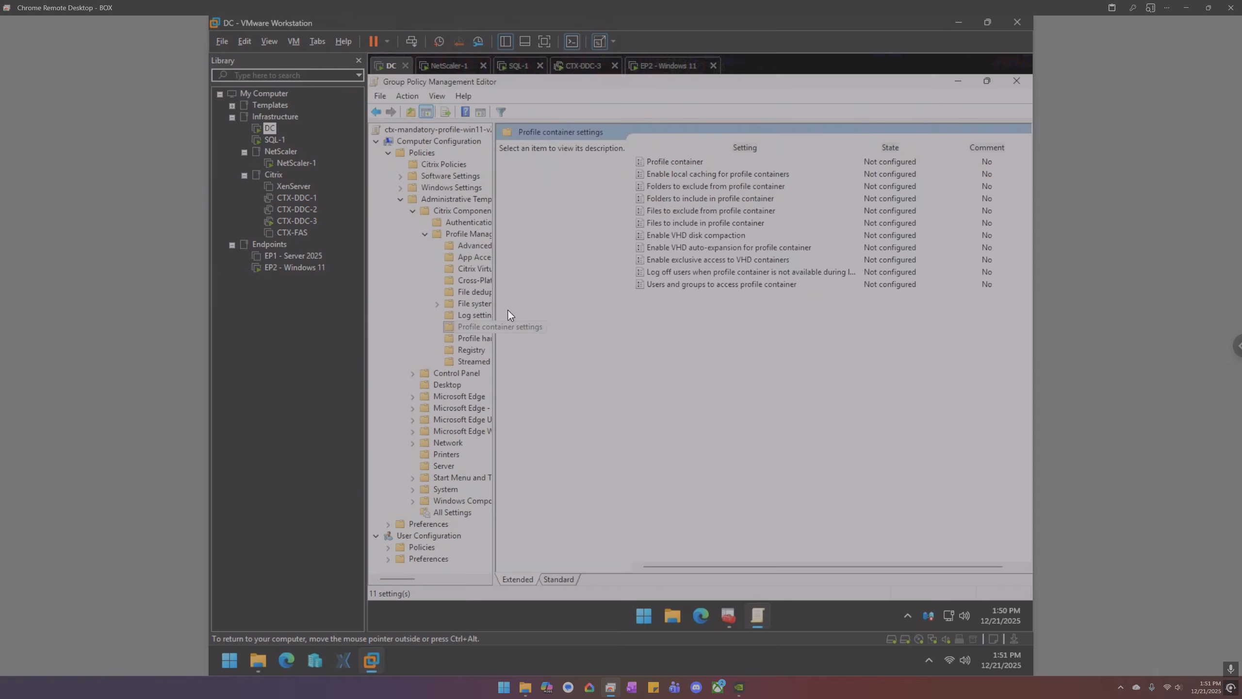
pyautogui.doubleClick(678, 161)
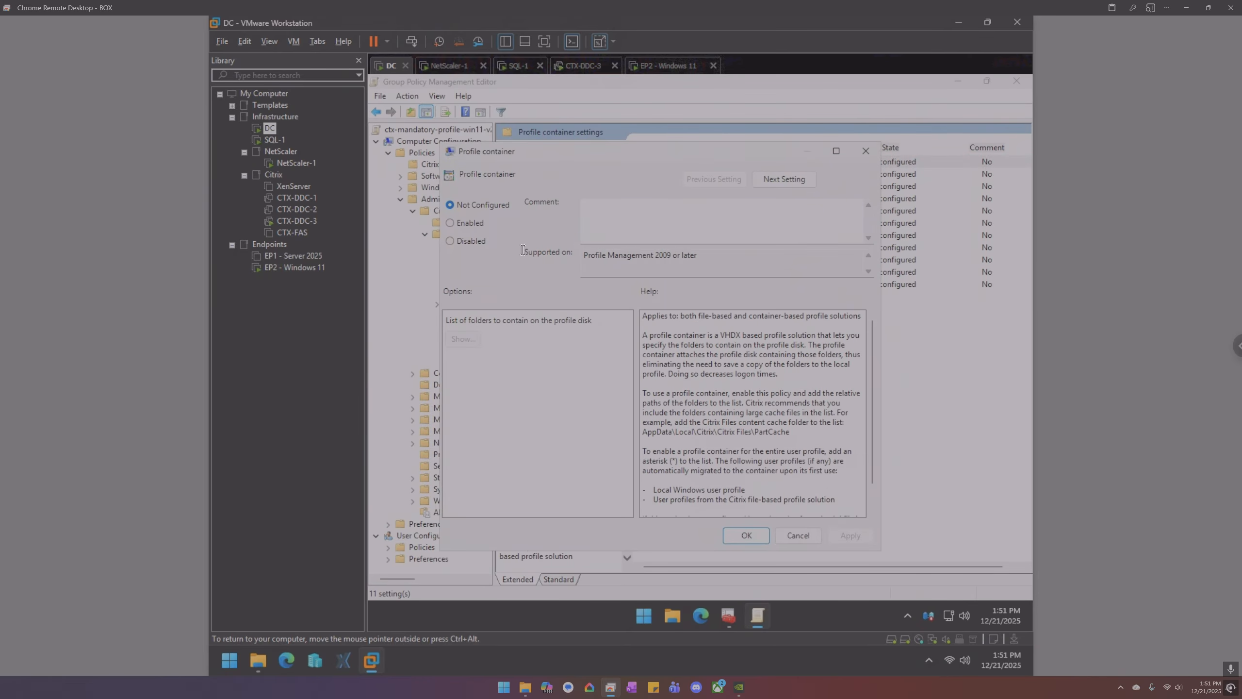
pyautogui.click(466, 226)
pyautogui.click(460, 338)
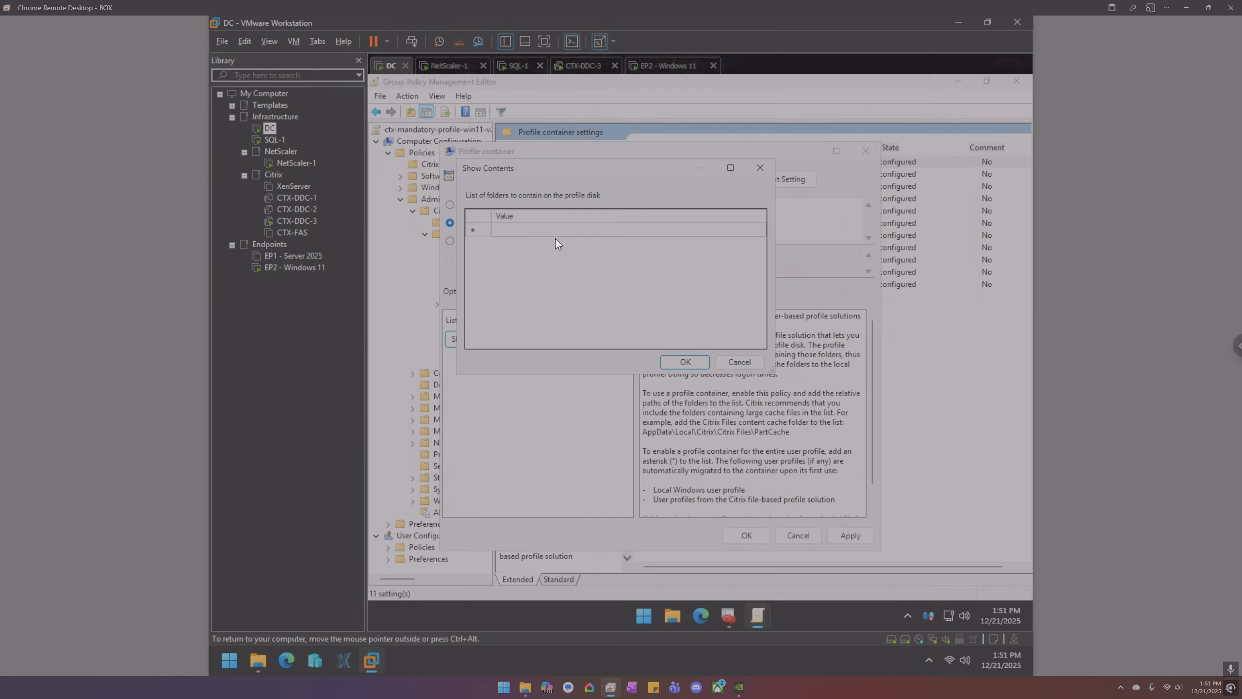
pyautogui.click(554, 230)
pyautogui.click(554, 231)
pyautogui.click(687, 361)
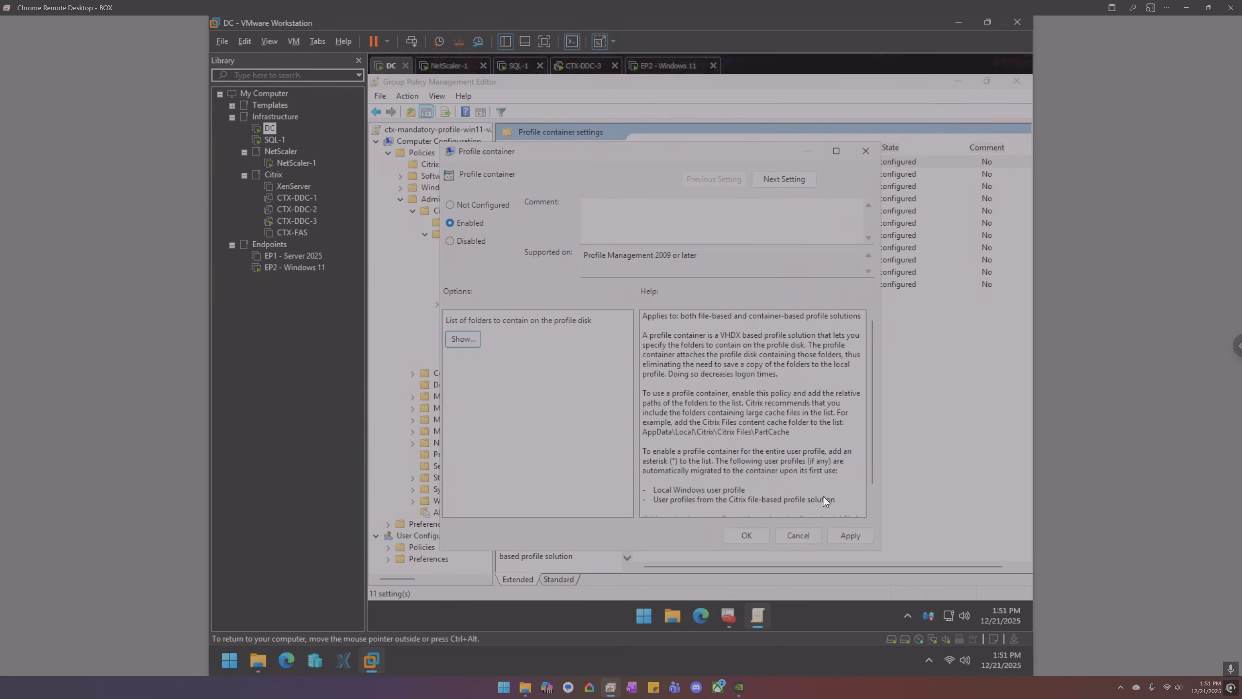
pyautogui.click(838, 531)
pyautogui.click(753, 533)
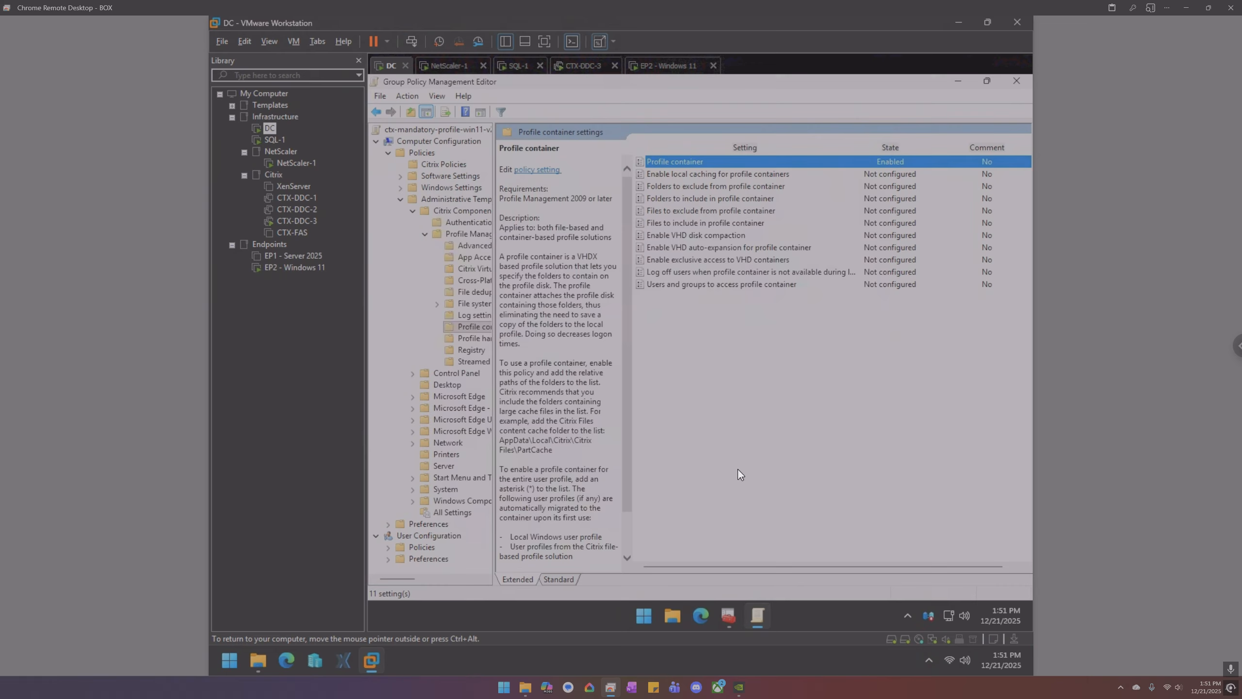
pyautogui.click(668, 65)
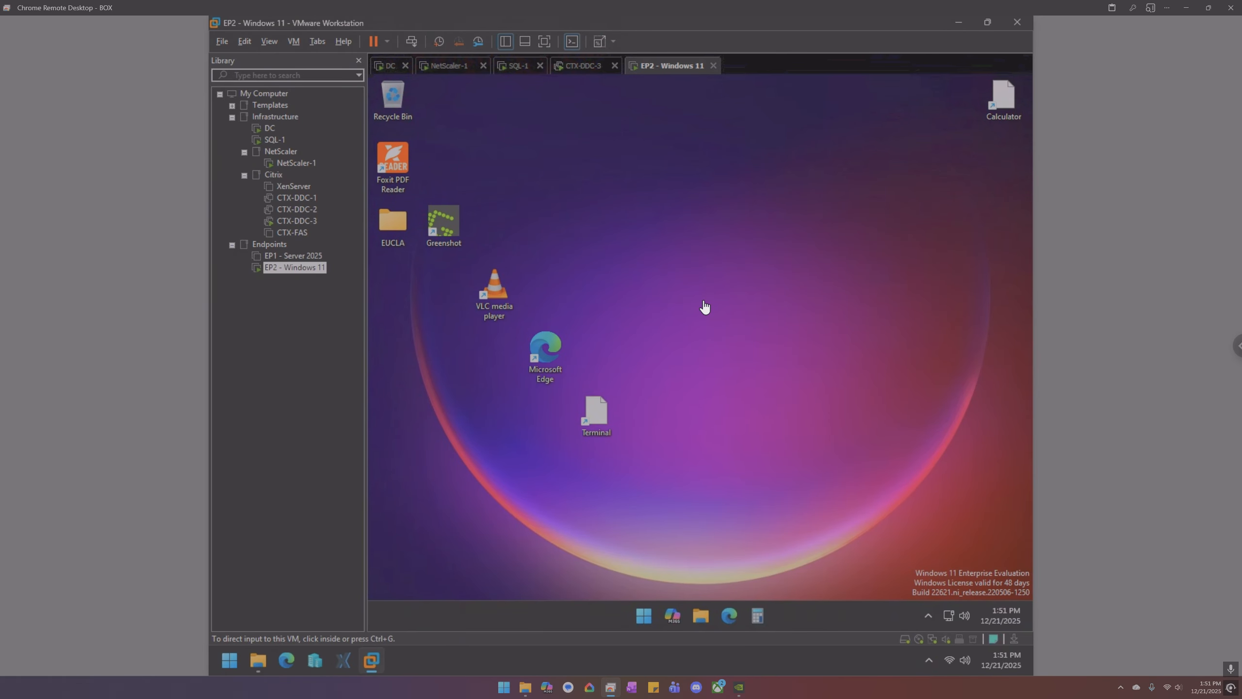
pyautogui.click(702, 613)
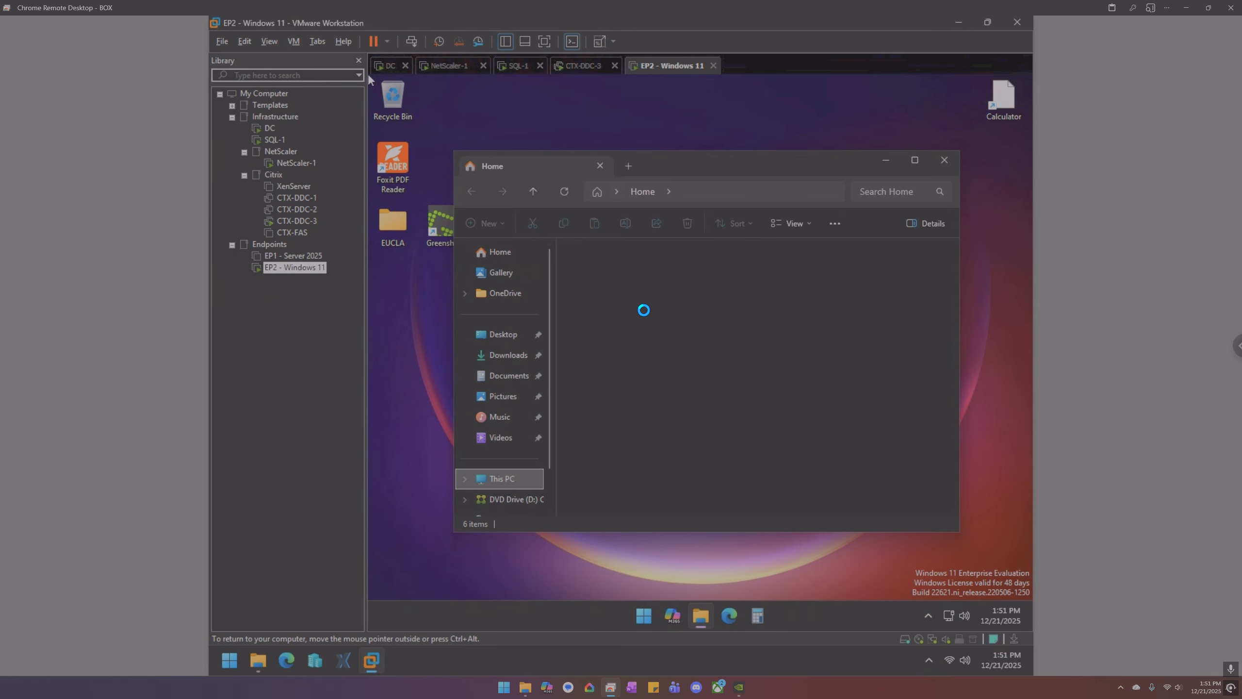
pyautogui.doubleClick(655, 272)
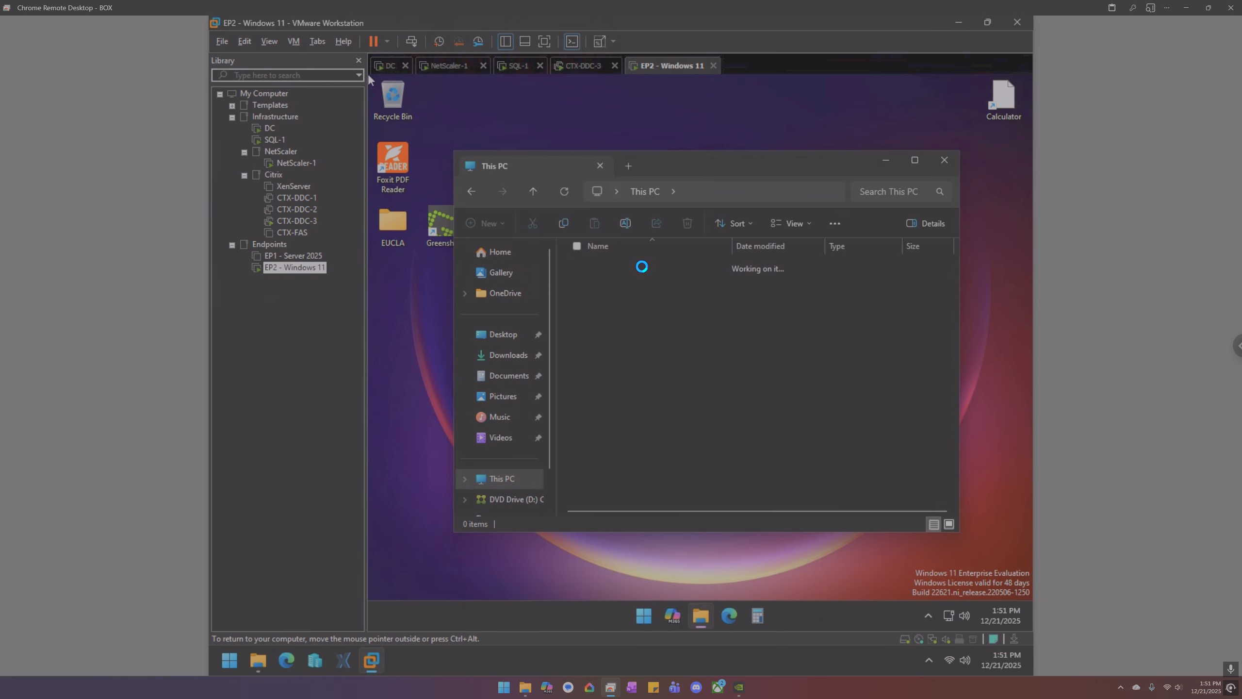
pyautogui.doubleClick(601, 356)
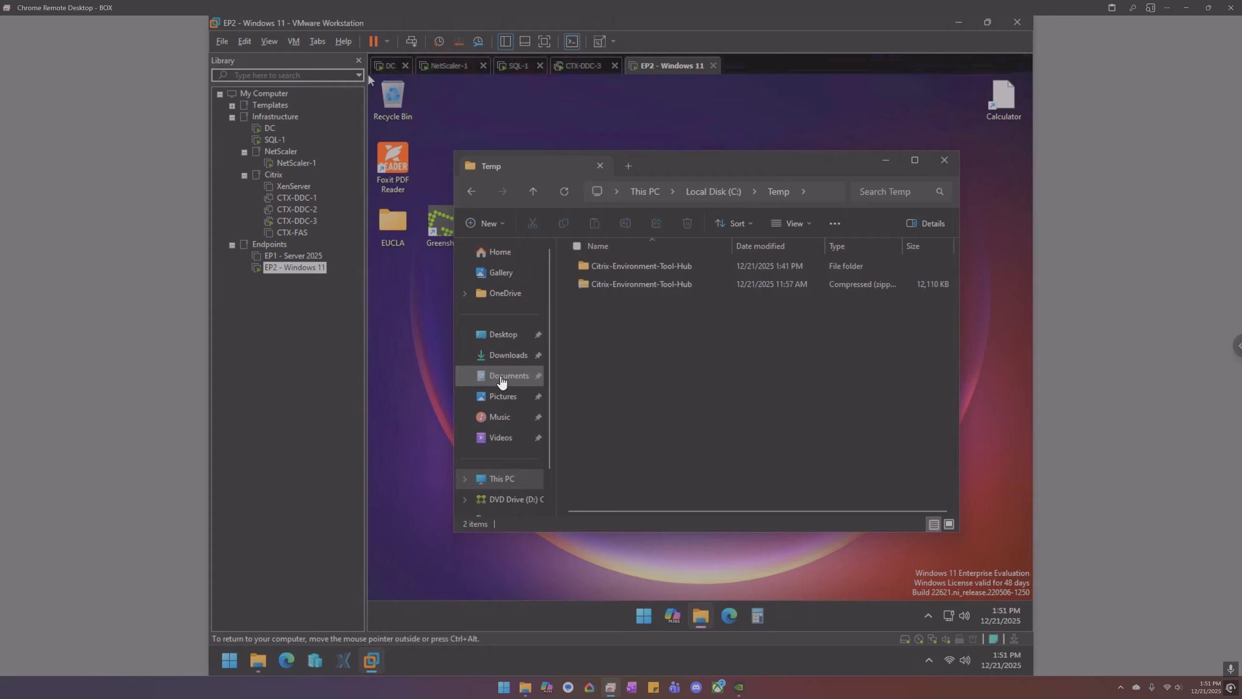
pyautogui.click(501, 380)
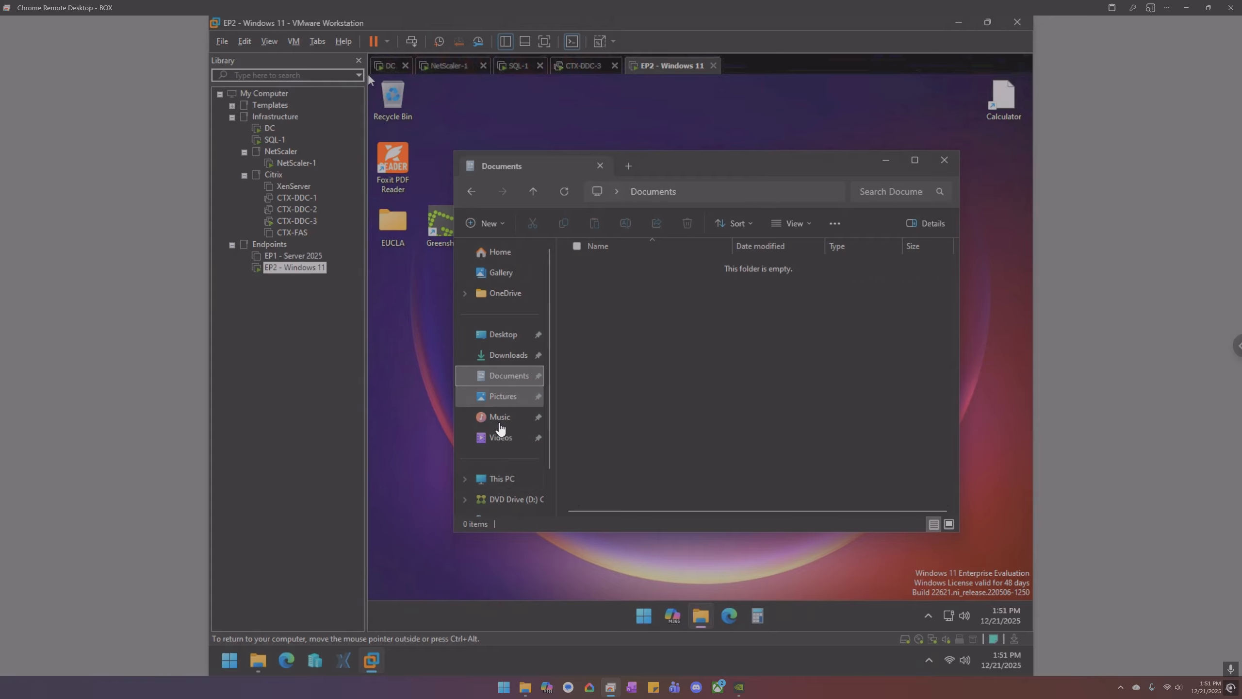
pyautogui.click(504, 479)
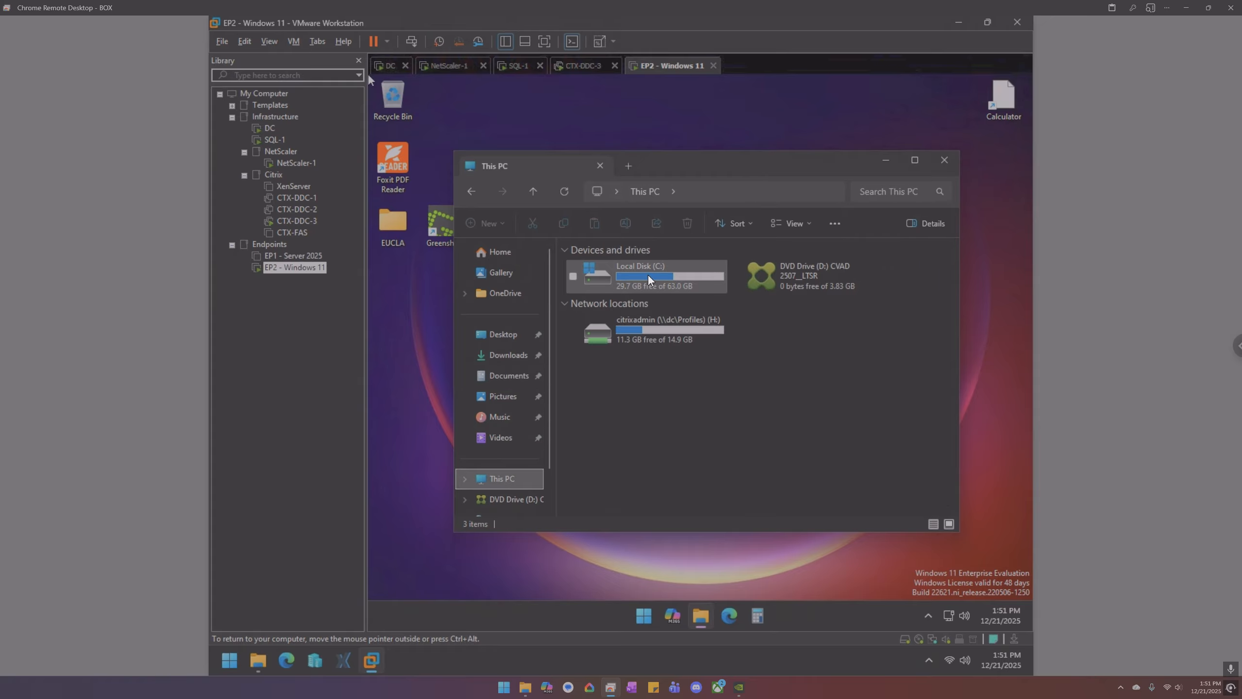
pyautogui.doubleClick(647, 278)
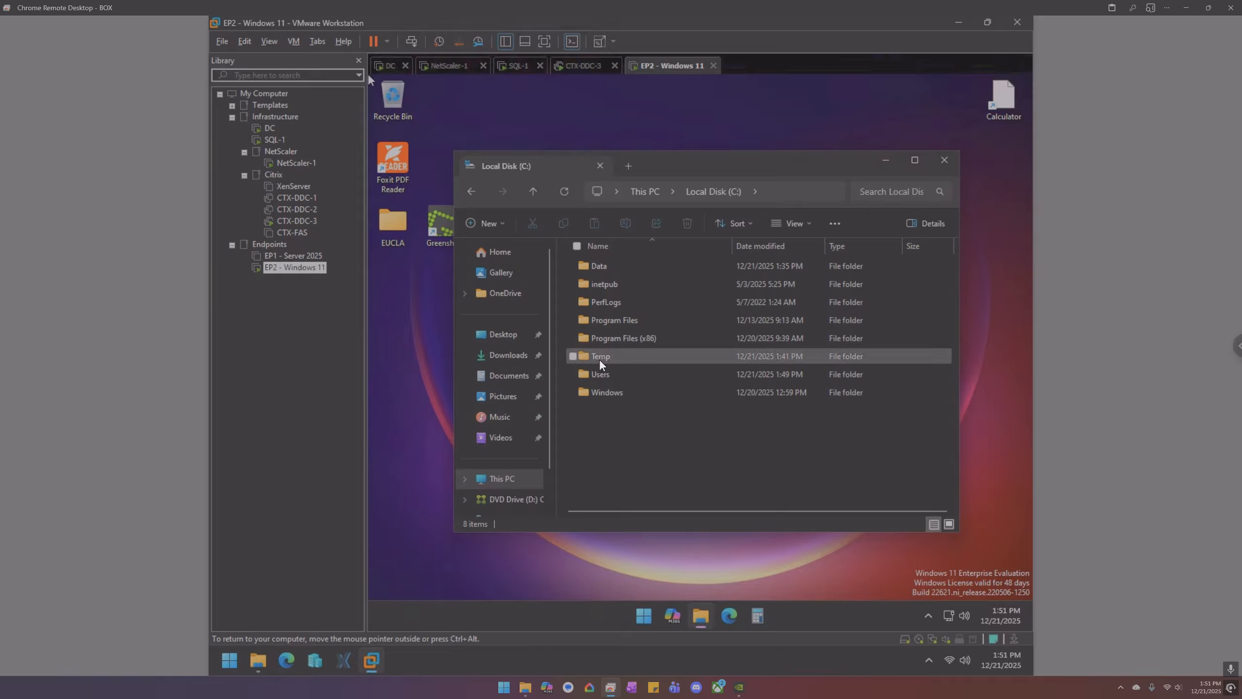
pyautogui.doubleClick(598, 266)
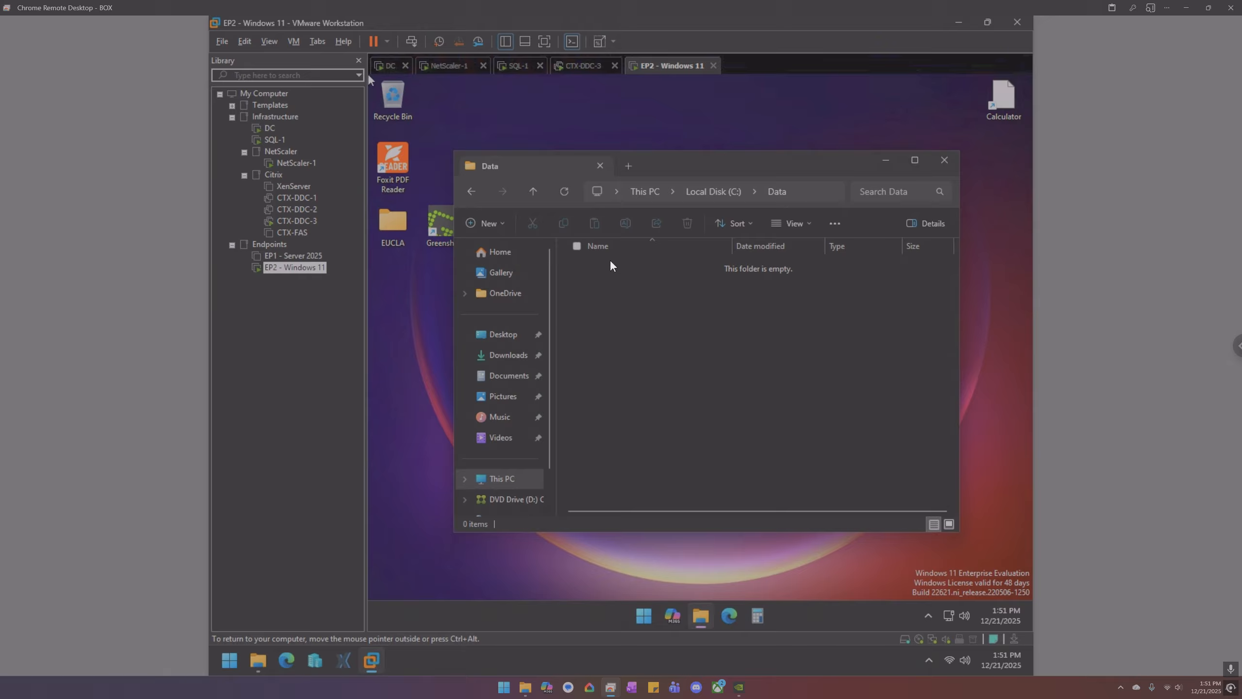
pyautogui.click(712, 191)
pyautogui.click(610, 356)
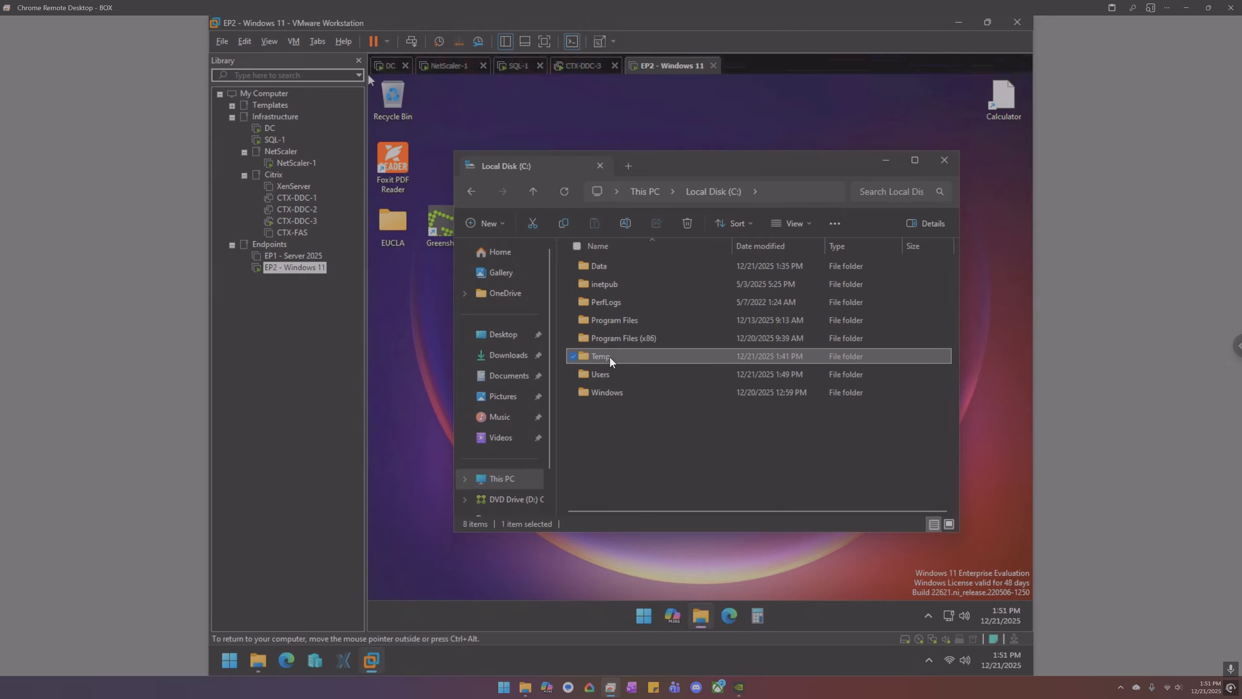
pyautogui.doubleClick(610, 355)
pyautogui.rightClick(614, 357)
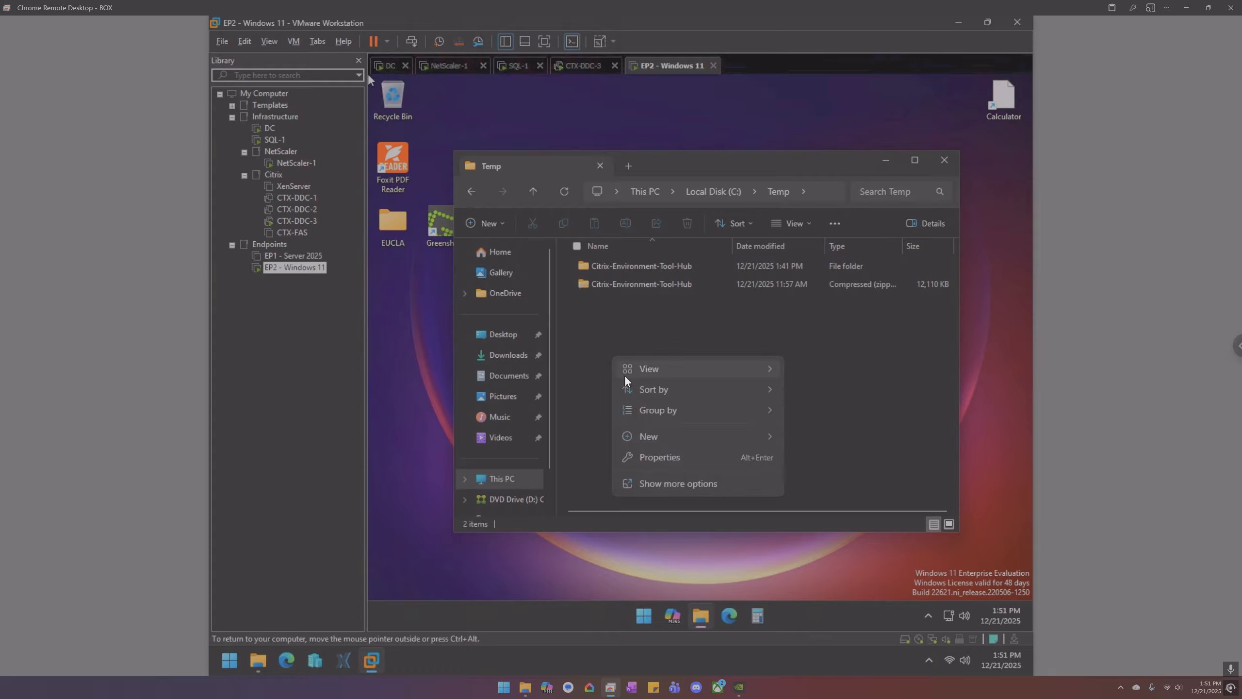
pyautogui.moveTo(666, 434)
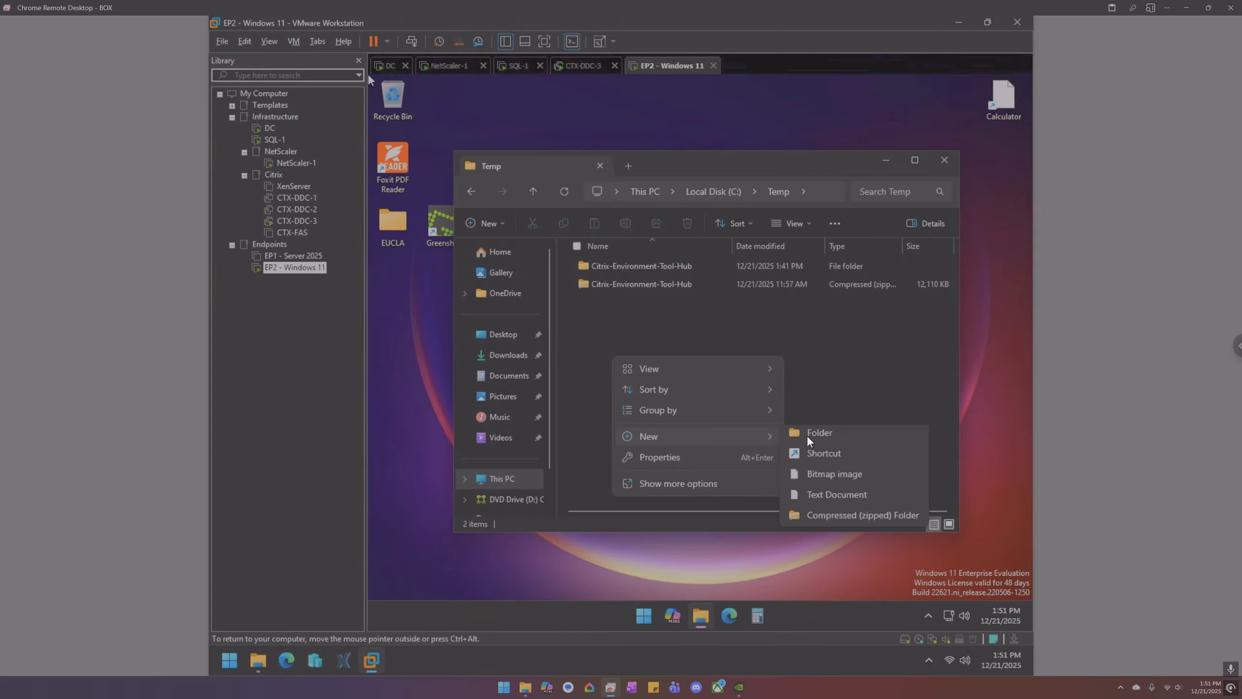
pyautogui.click(817, 496)
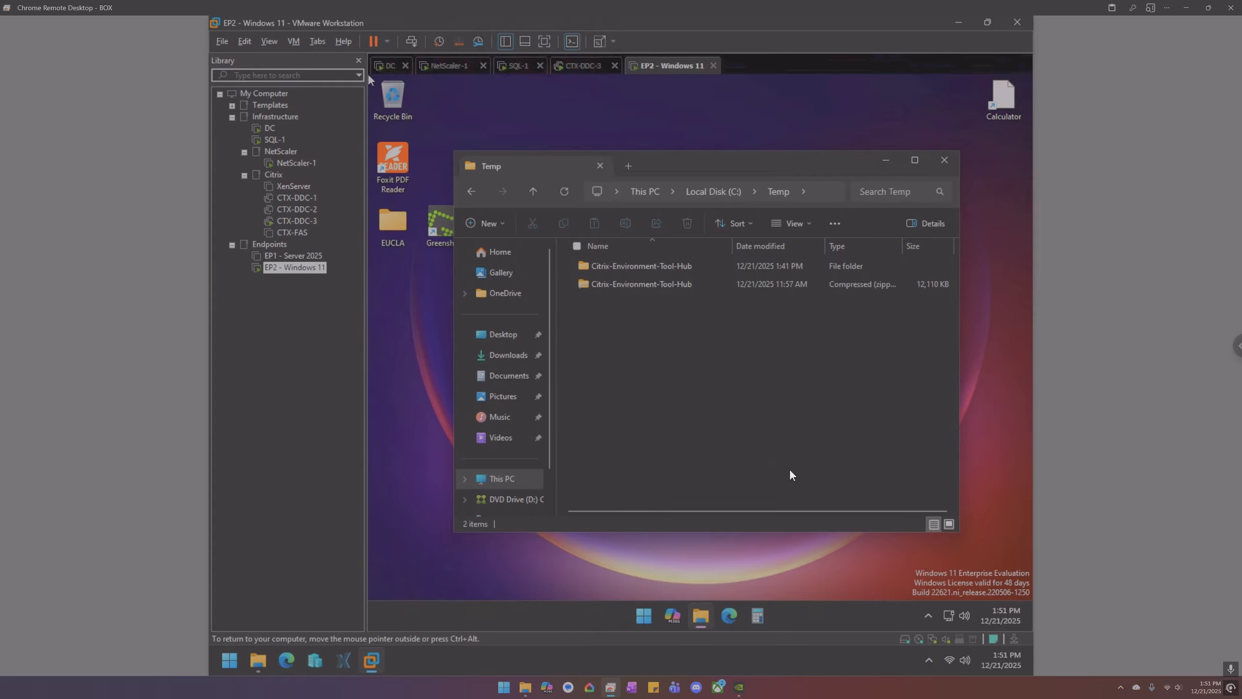
pyautogui.click(504, 375)
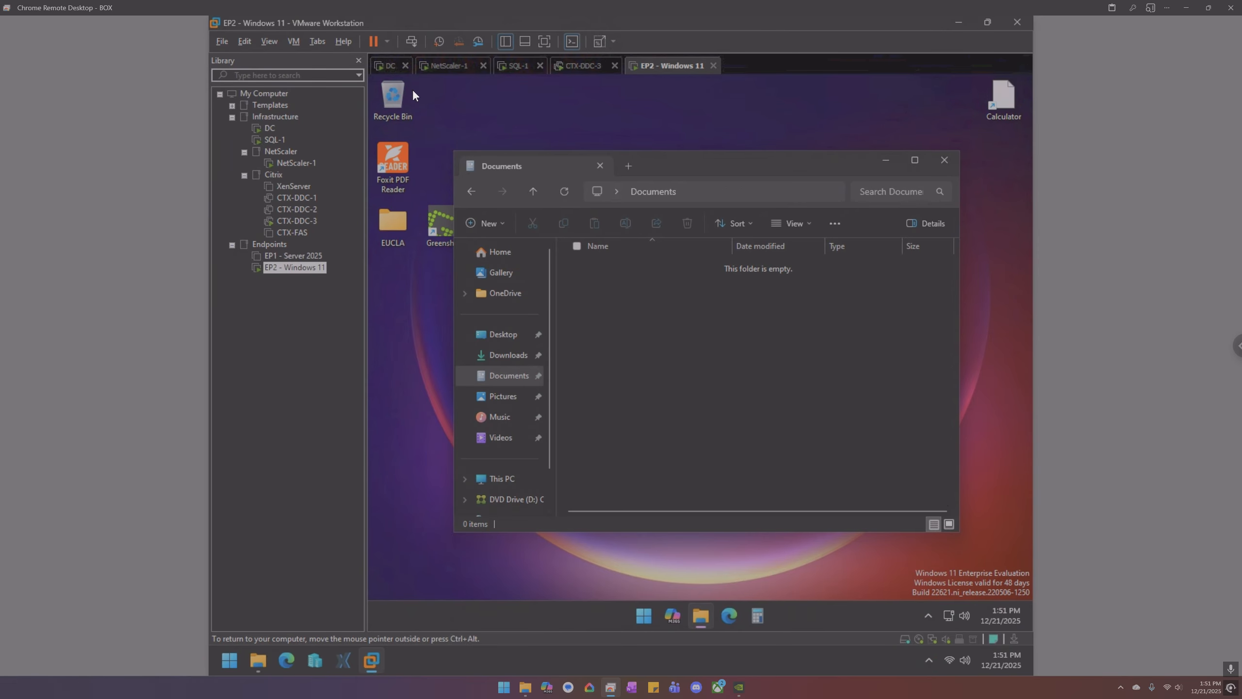
pyautogui.click(389, 65)
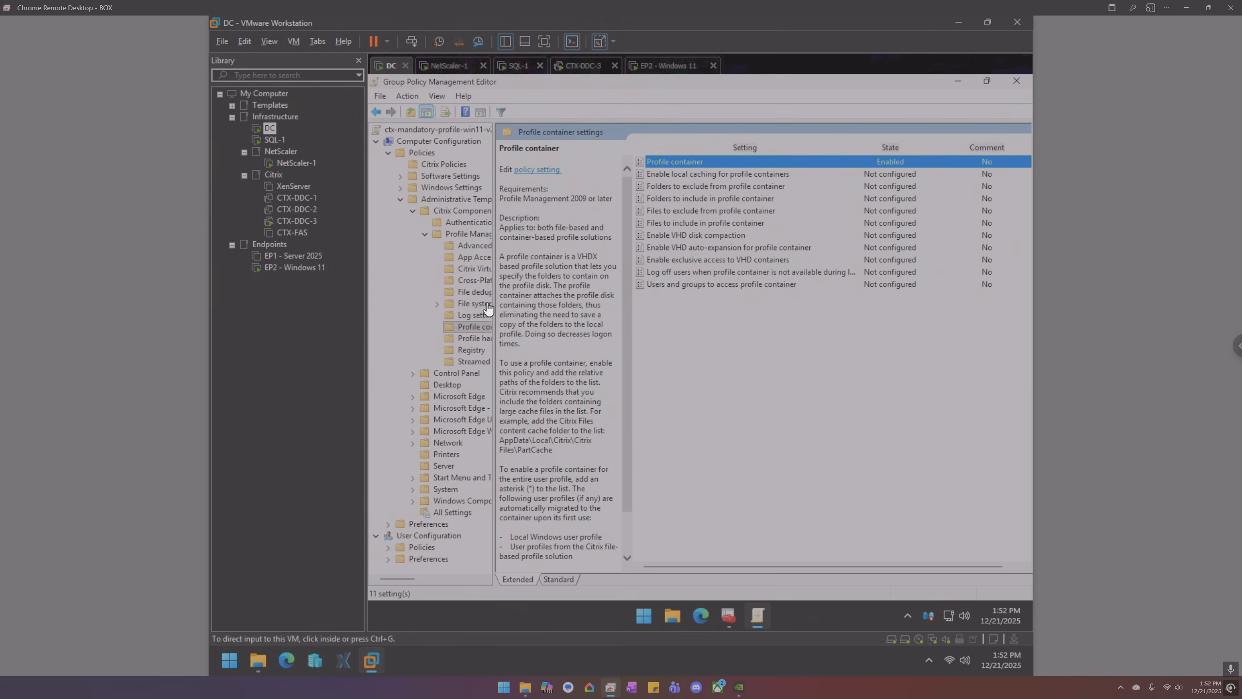
# - Set the Profile handling Template profile policy to Not configured
pyautogui.click(463, 231)
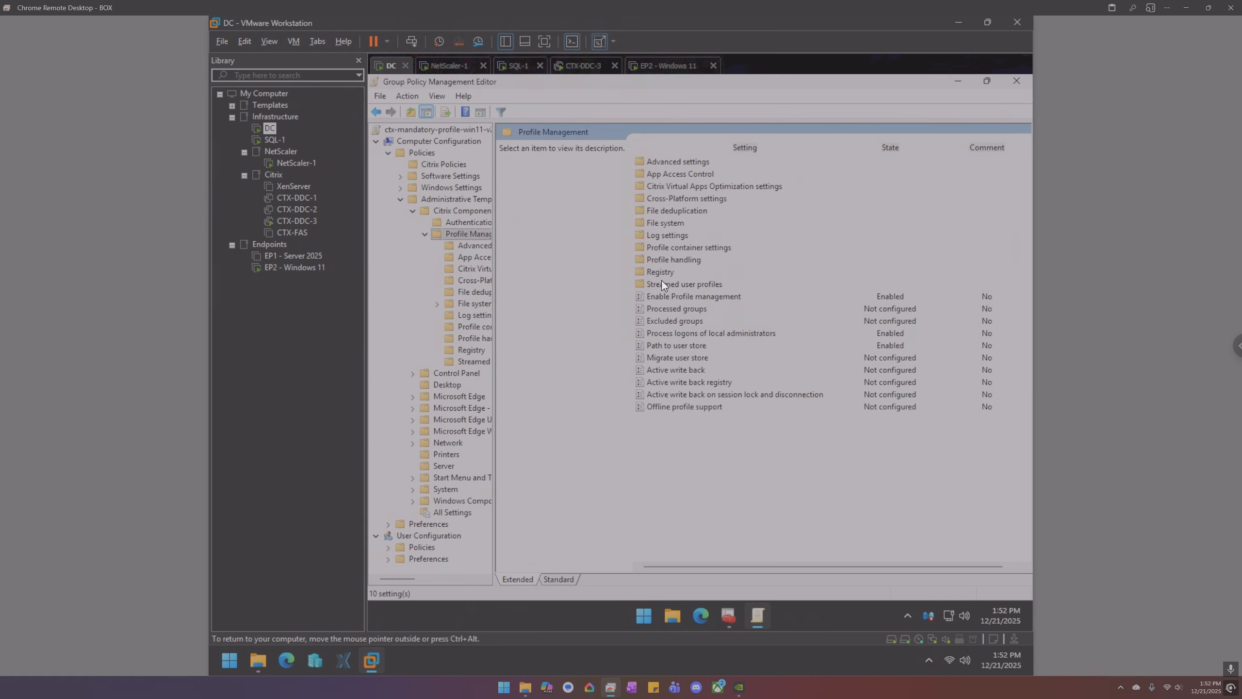
pyautogui.doubleClick(665, 262)
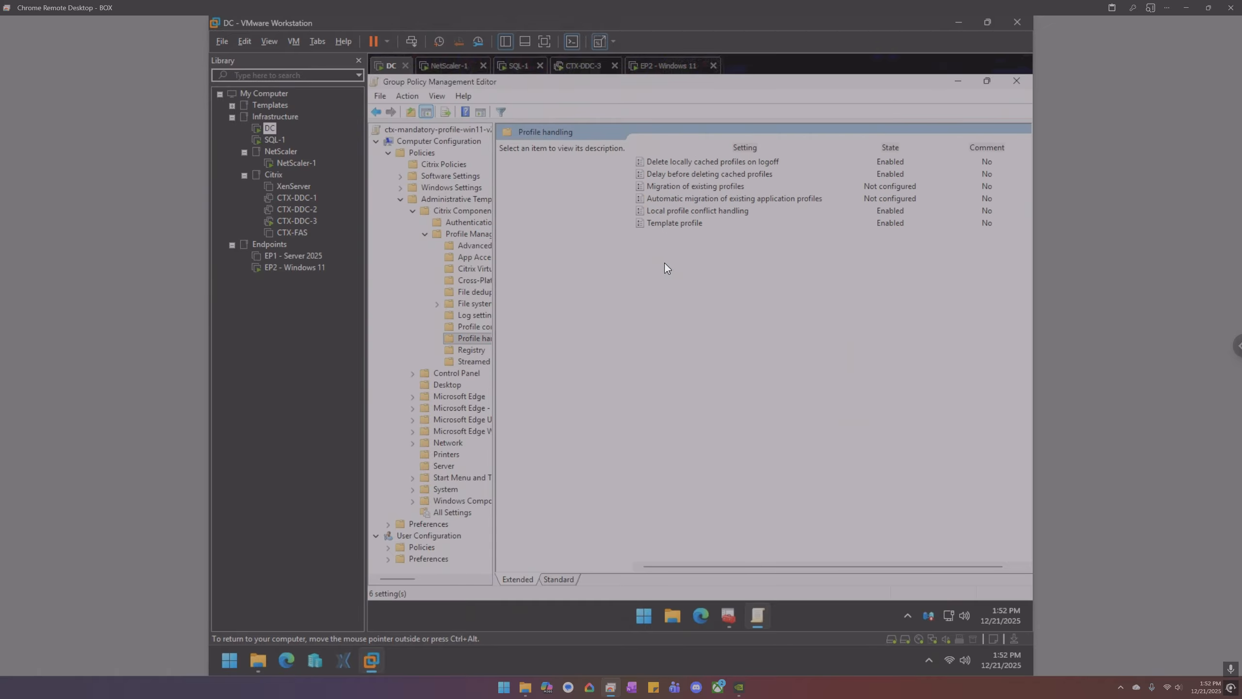
pyautogui.doubleClick(678, 227)
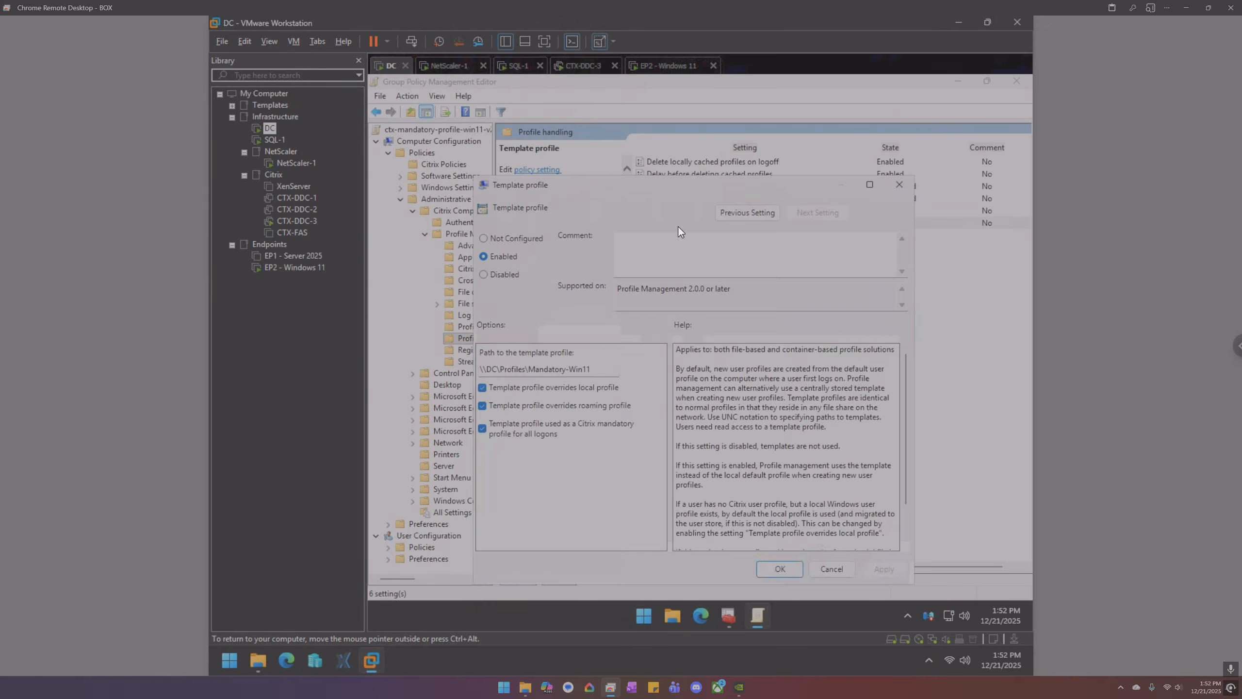
pyautogui.click(491, 238)
pyautogui.click(779, 568)
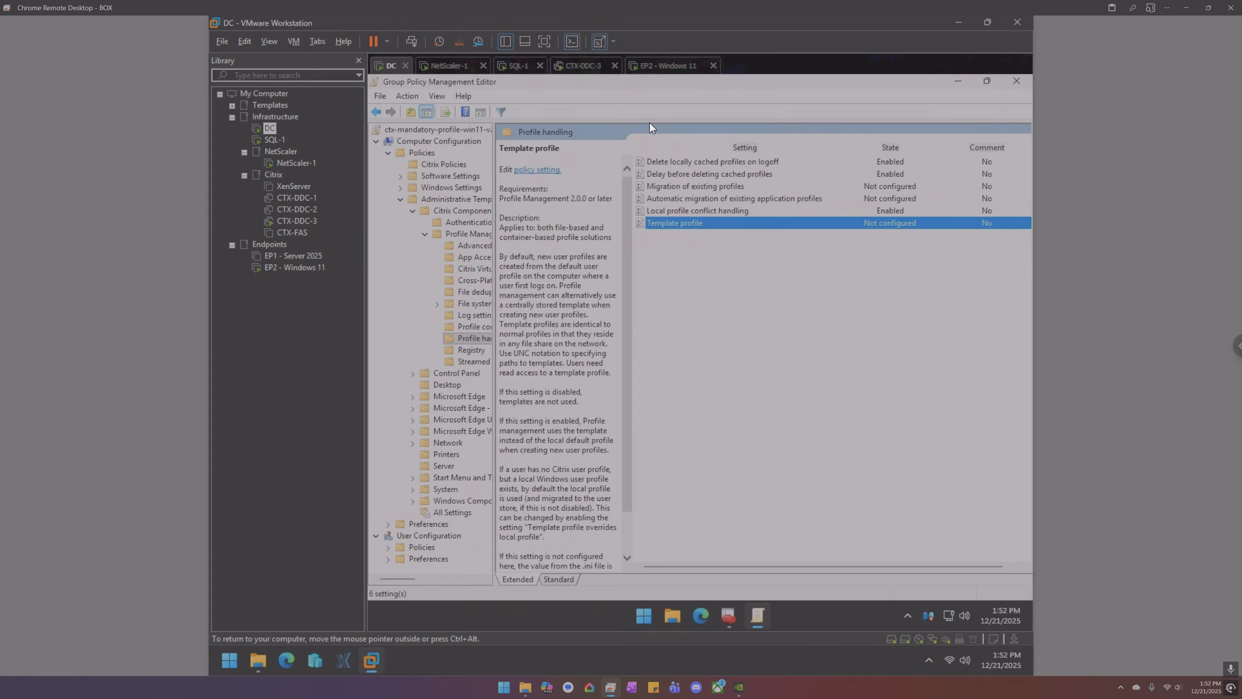
# - Reopen App access control to confirm it stays Enabled, then switch to the EP2 machine
pyautogui.click(481, 260)
pyautogui.click(693, 163)
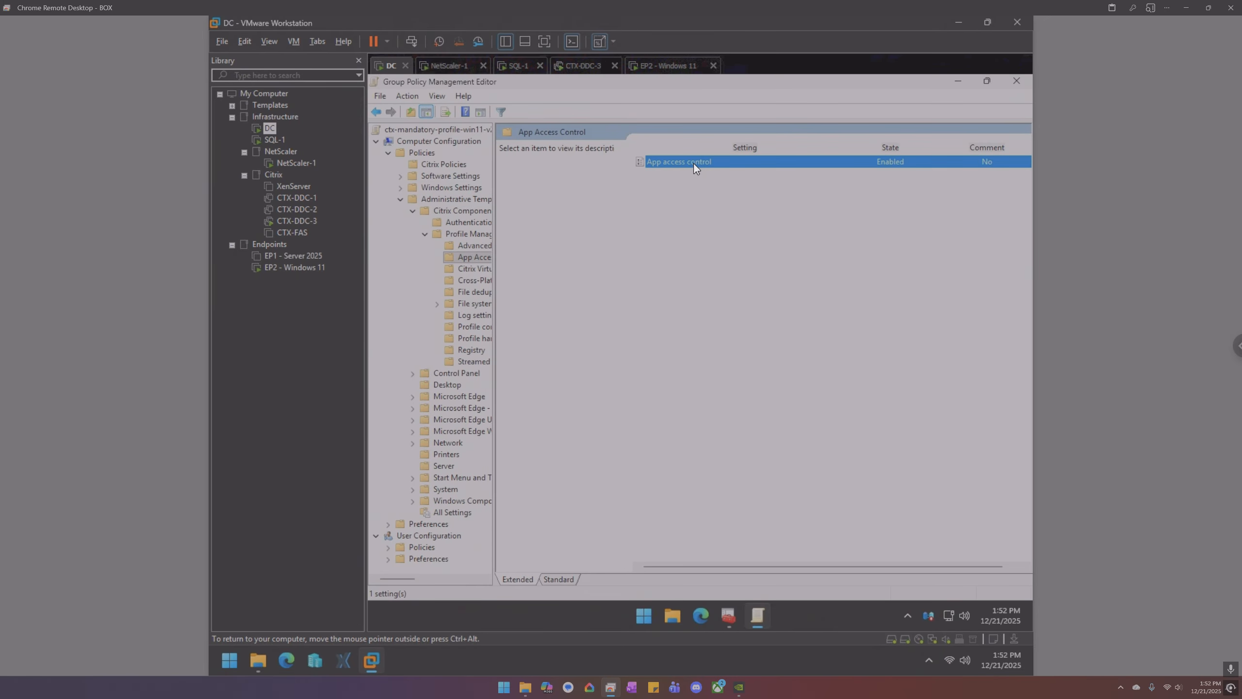
pyautogui.doubleClick(693, 163)
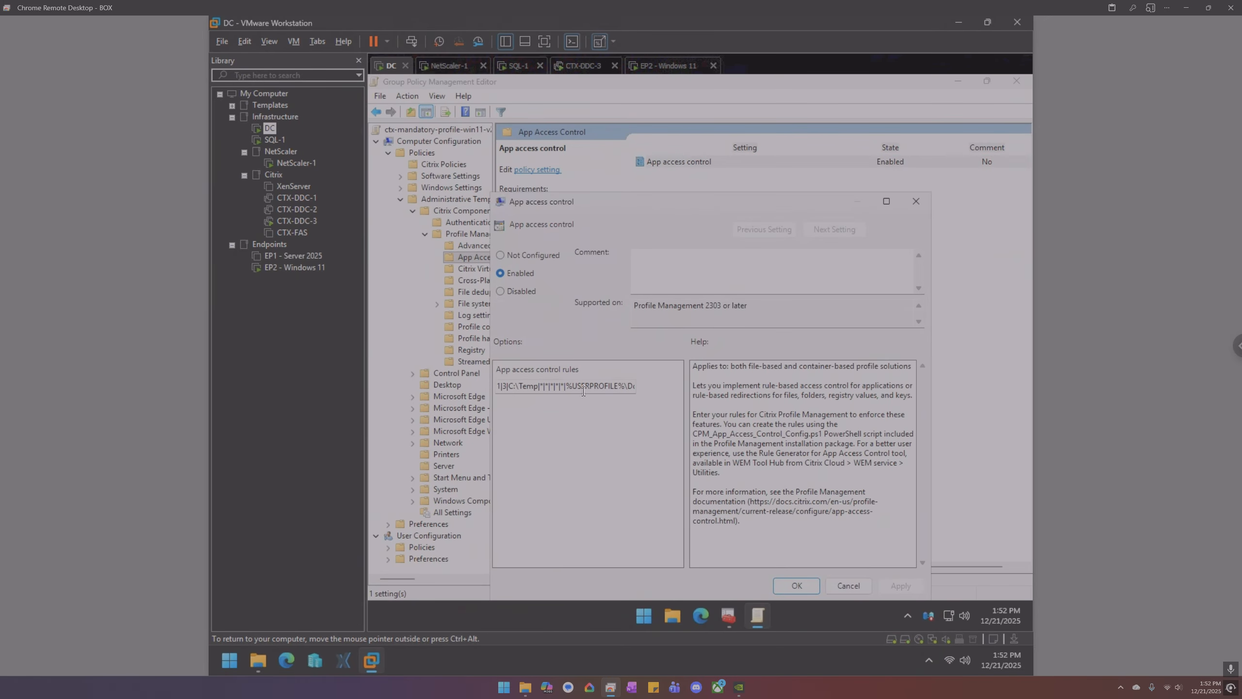
pyautogui.click(917, 201)
pyautogui.click(668, 65)
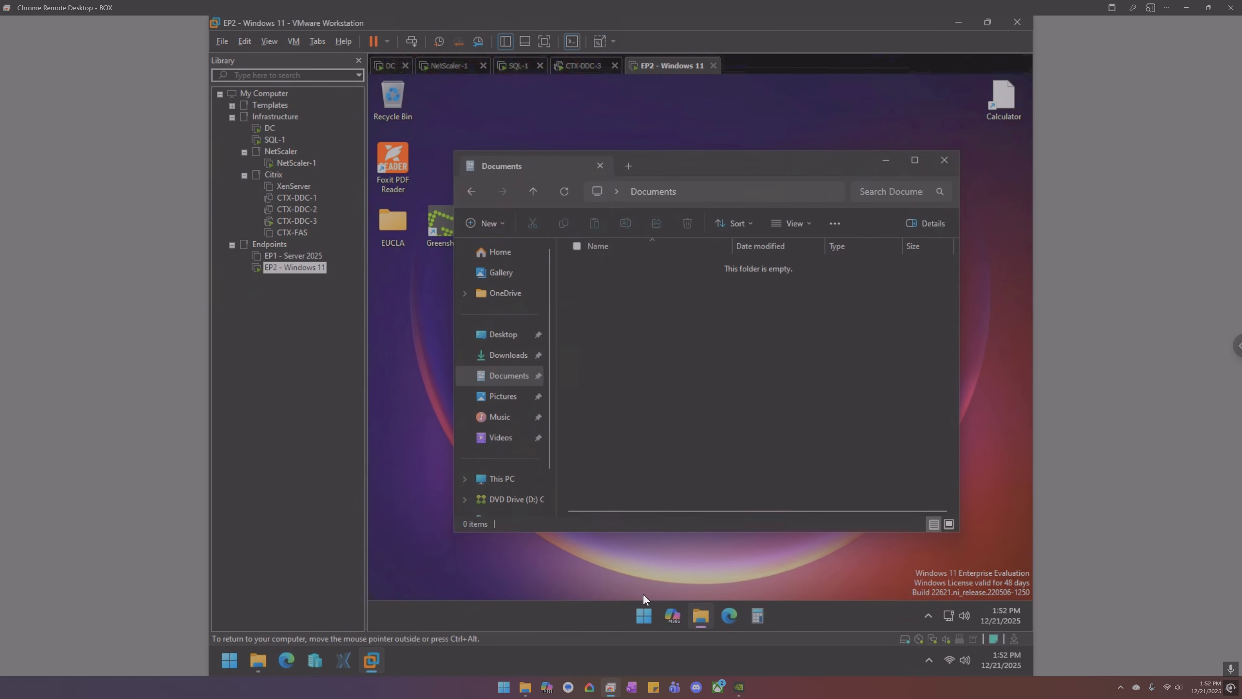
# - Restart the EP2 Windows 11 endpoint from the Start button's quick menu
pyautogui.rightClick(643, 609)
pyautogui.moveTo(642, 560)
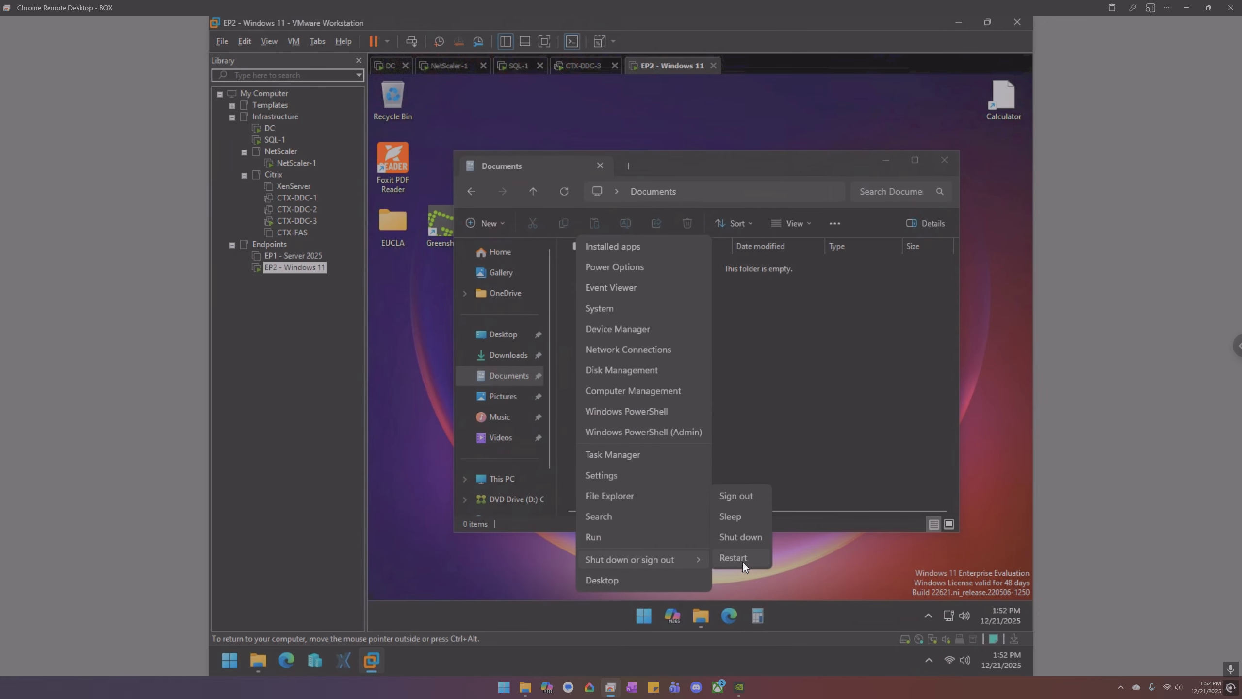
pyautogui.click(733, 558)
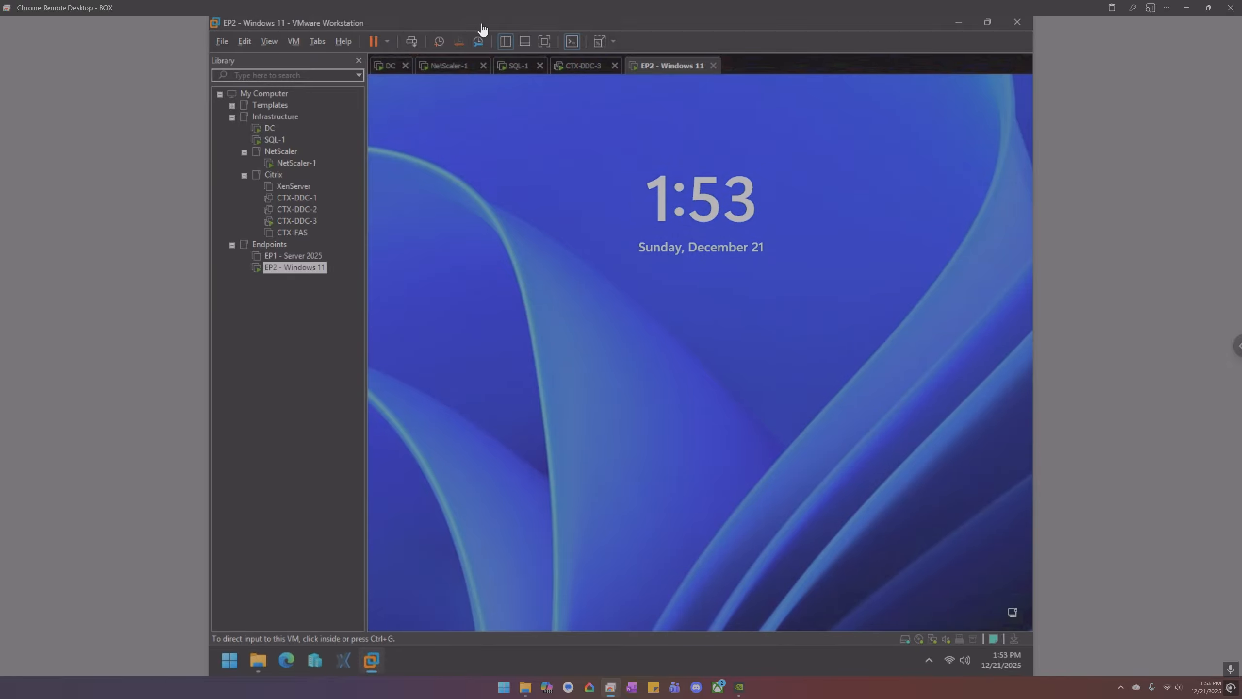
# - After the reboot, sign in with the account password and return to the DC machine
pyautogui.click(549, 264)
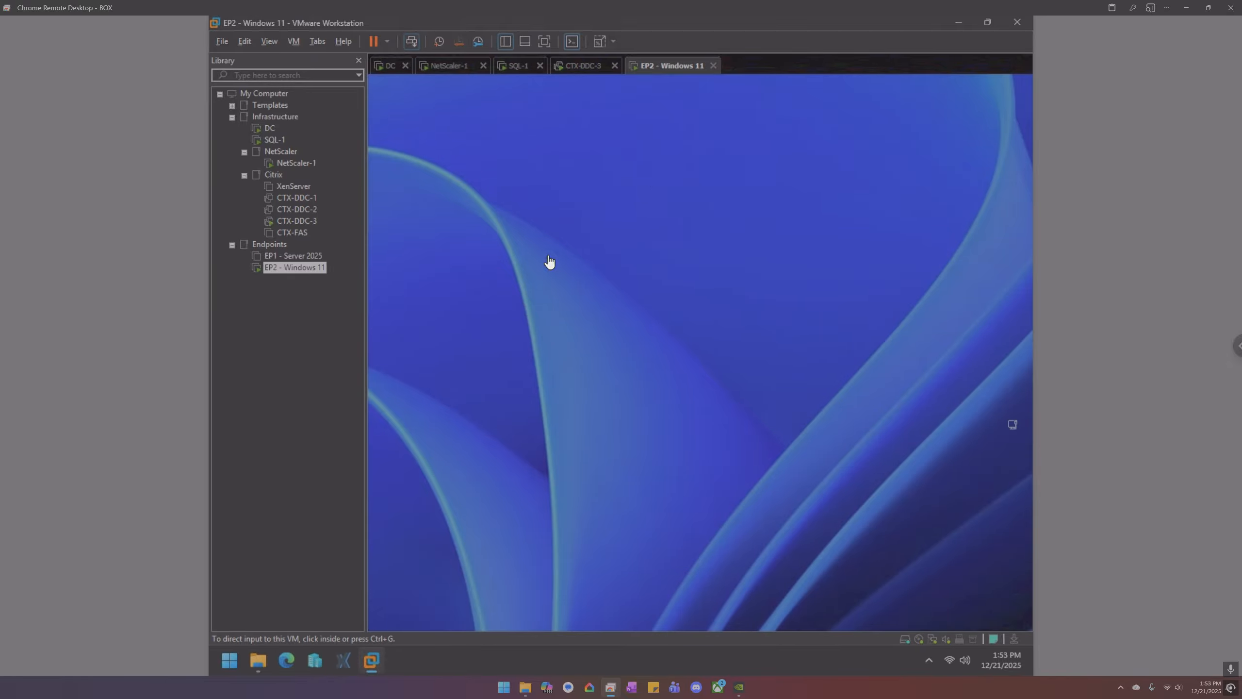
pyautogui.click(705, 393)
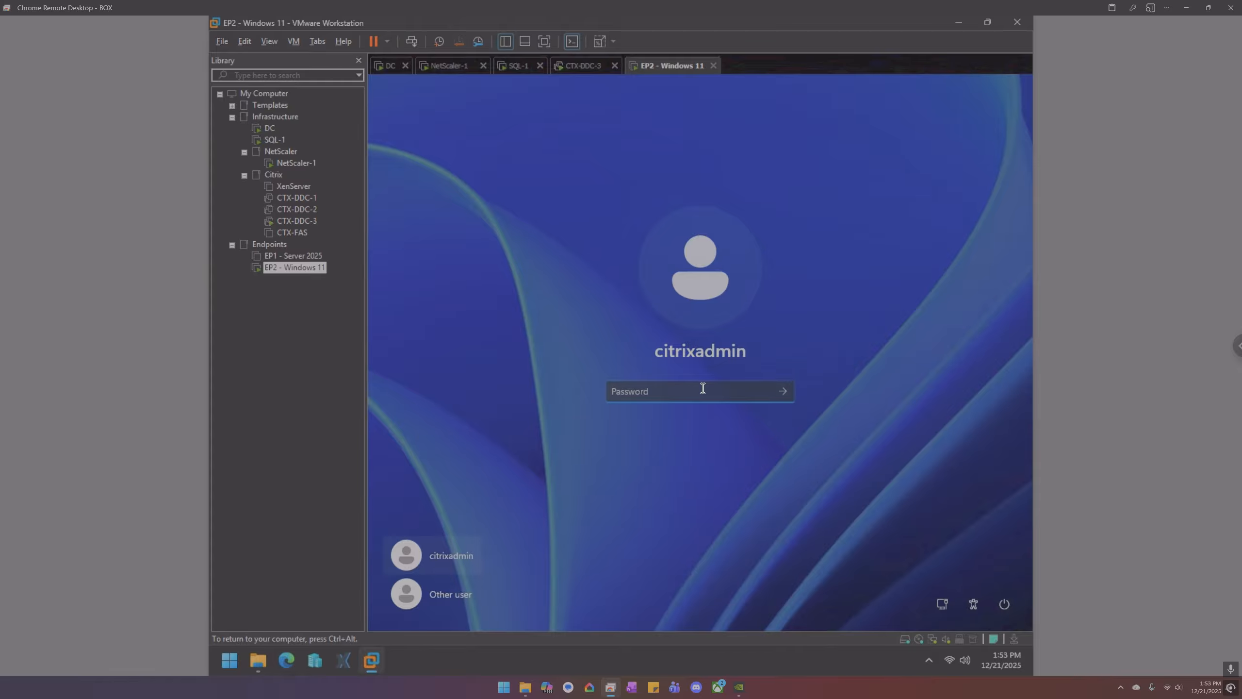
pyautogui.write('•••••••••')
pyautogui.press('Return')
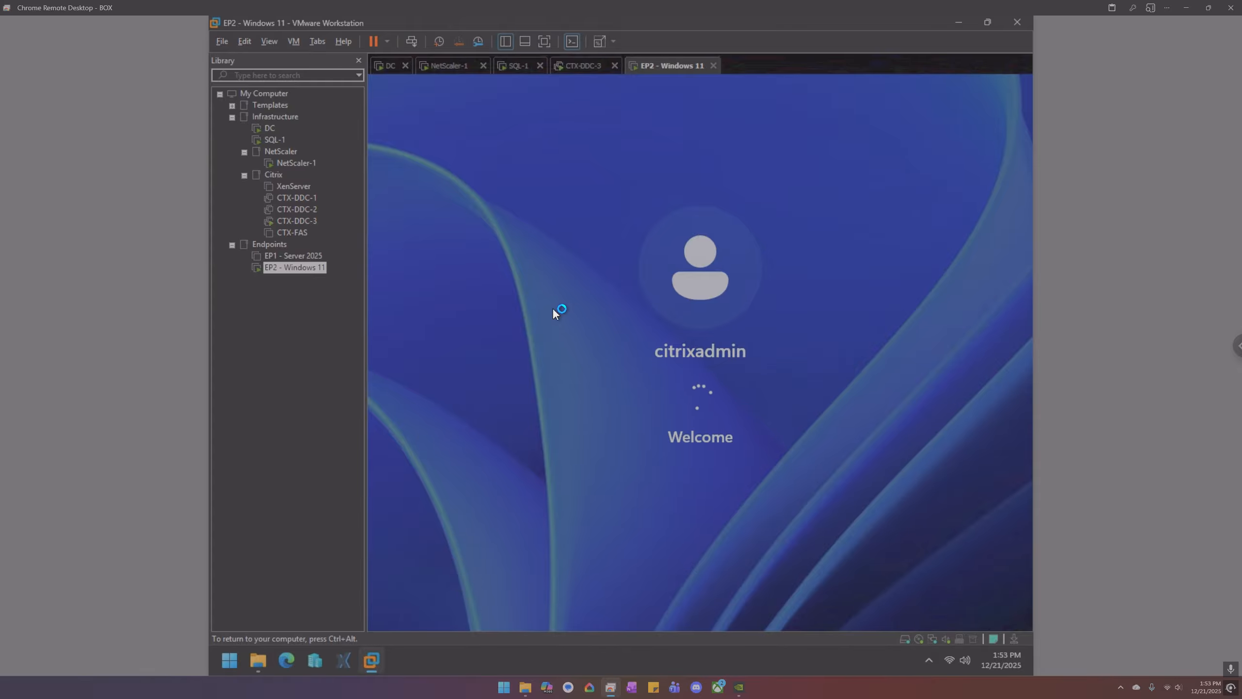
pyautogui.click(393, 66)
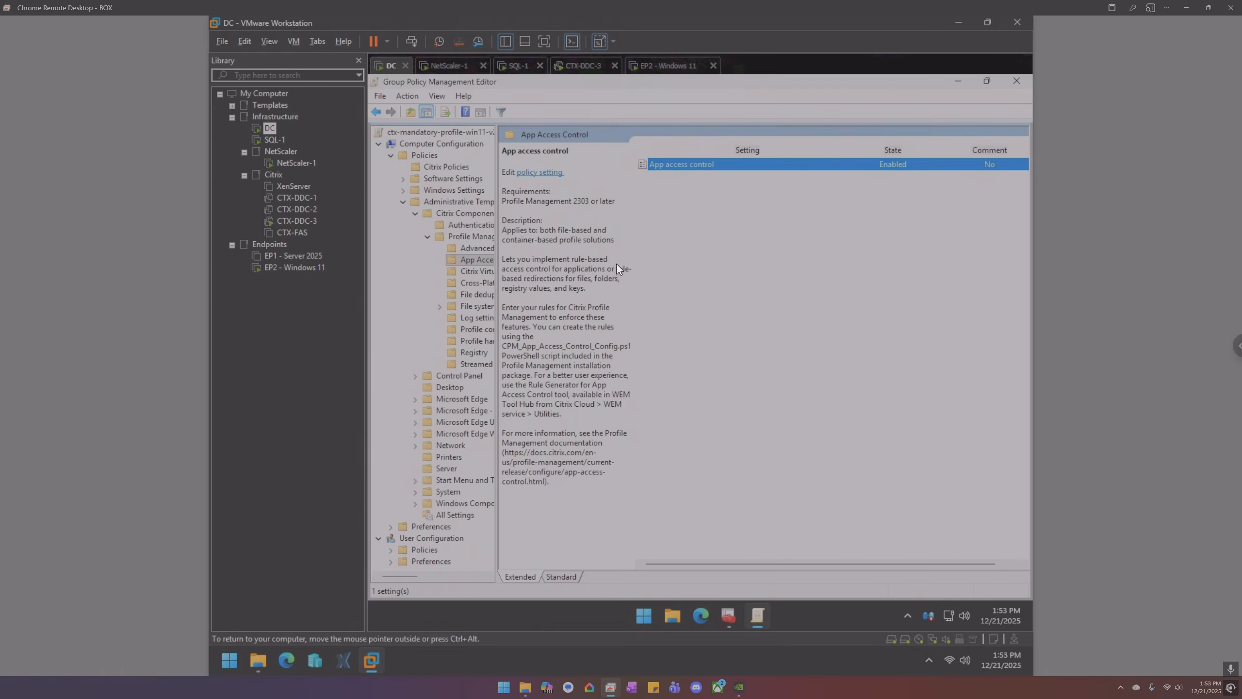
# - On the DC, open File Explorer to the citrixadmin folder on Profiles (P:)
pyautogui.click(584, 202)
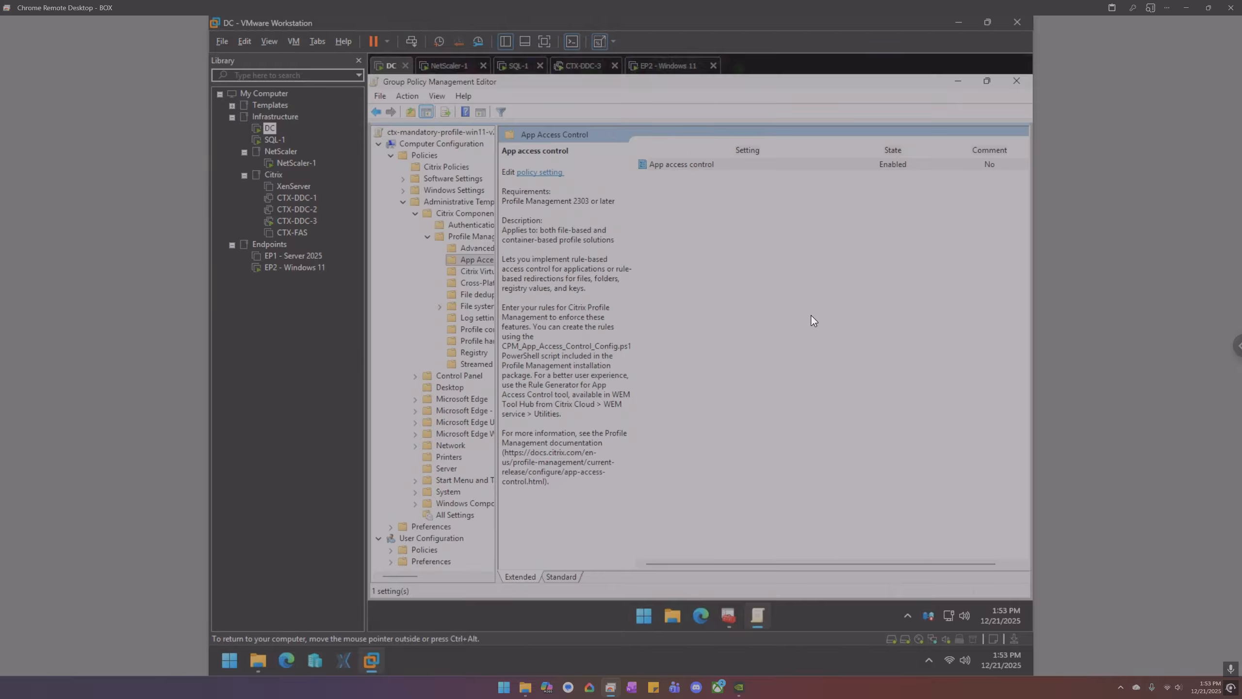
pyautogui.click(677, 609)
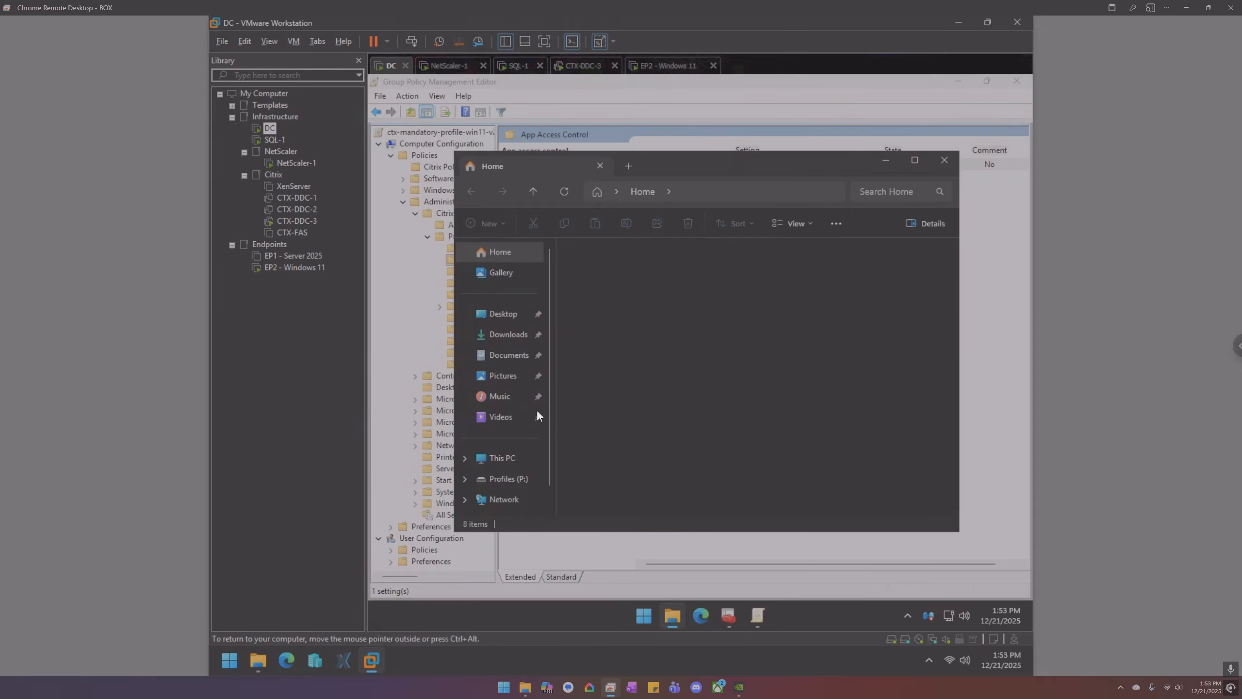
pyautogui.click(501, 465)
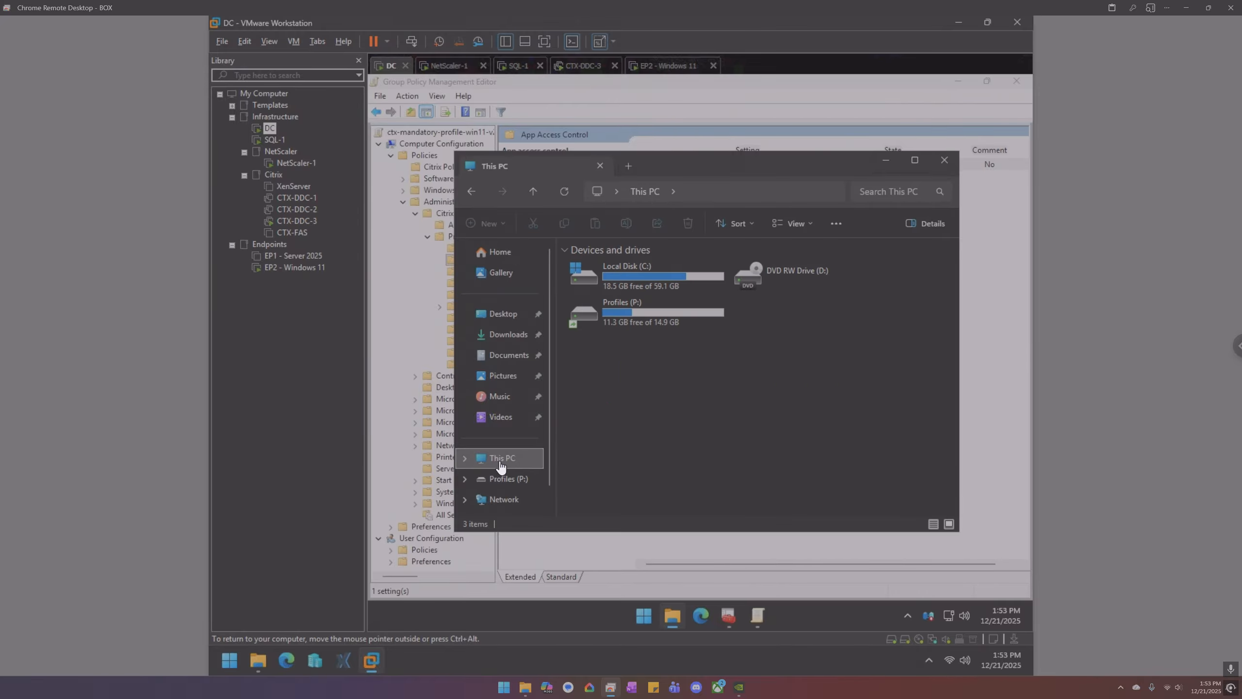
pyautogui.click(511, 479)
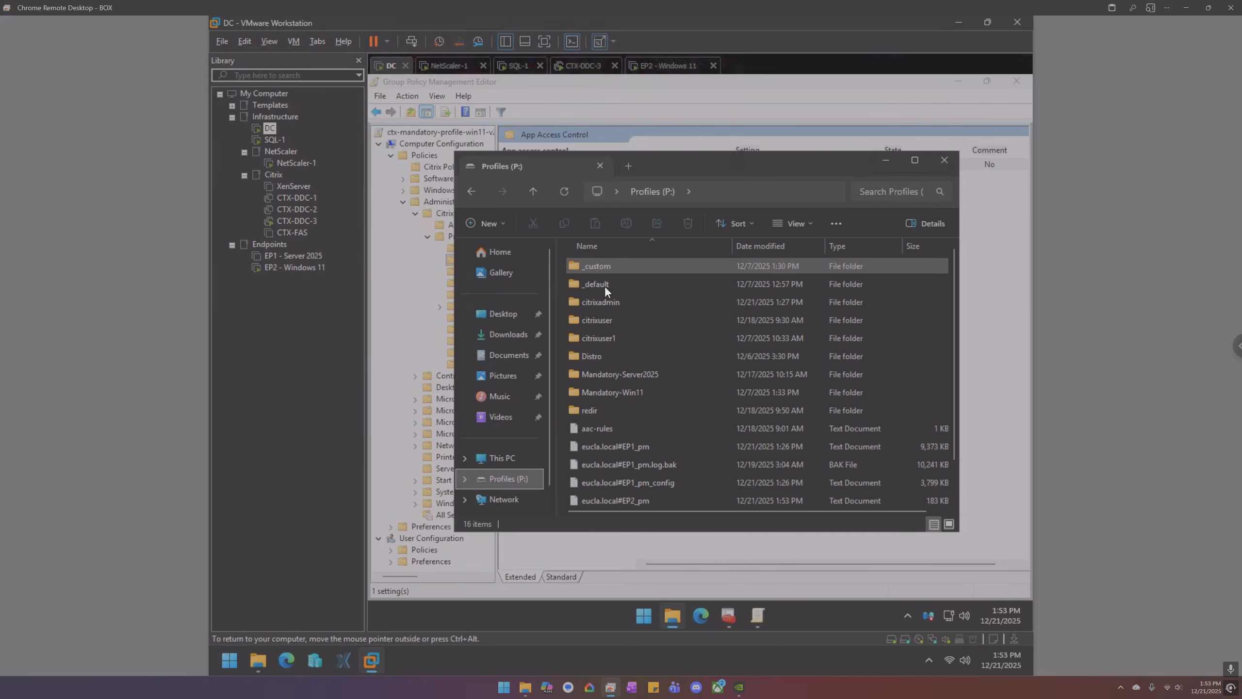
pyautogui.doubleClick(611, 300)
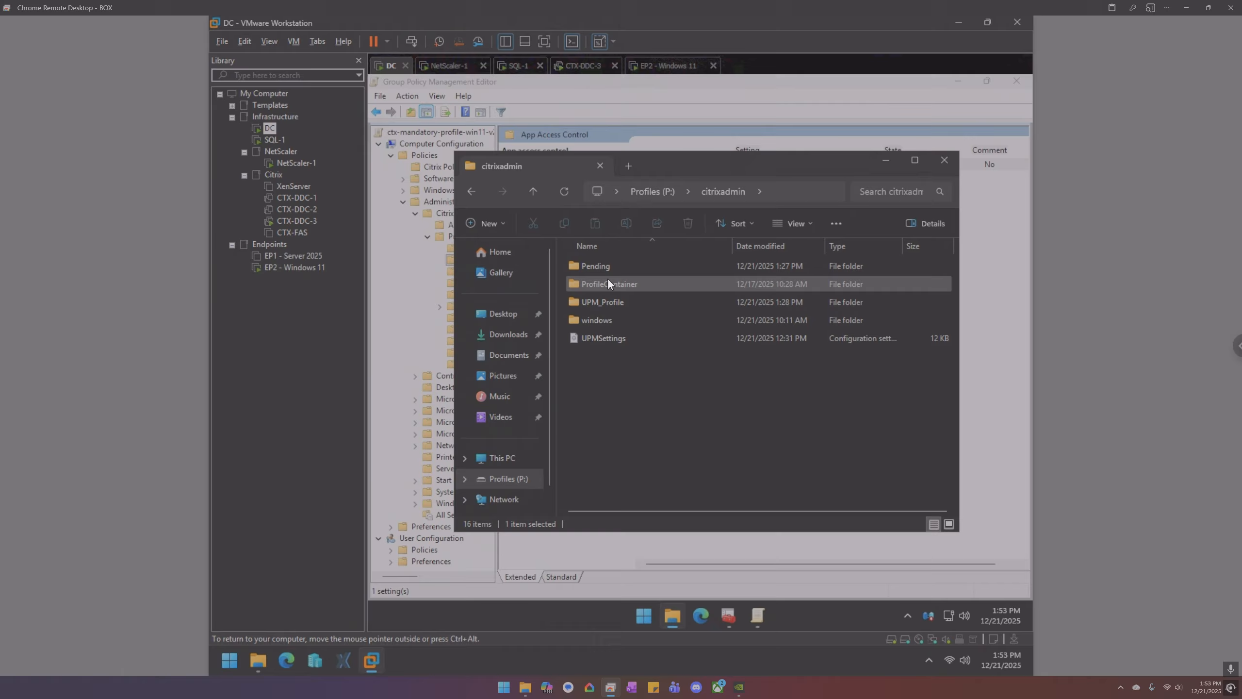
pyautogui.moveTo(608, 283)
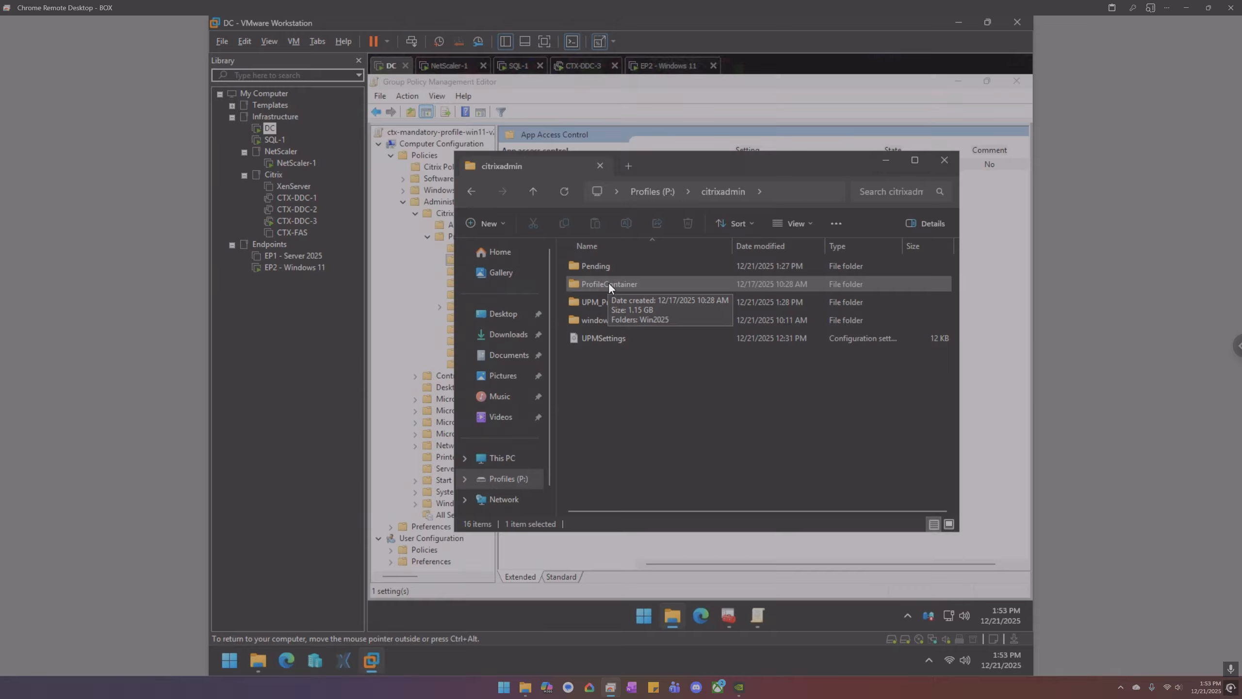
# - Check EP2's sign-in progress, then inspect the disk images in ProfileContainer\Win2025
pyautogui.click(666, 66)
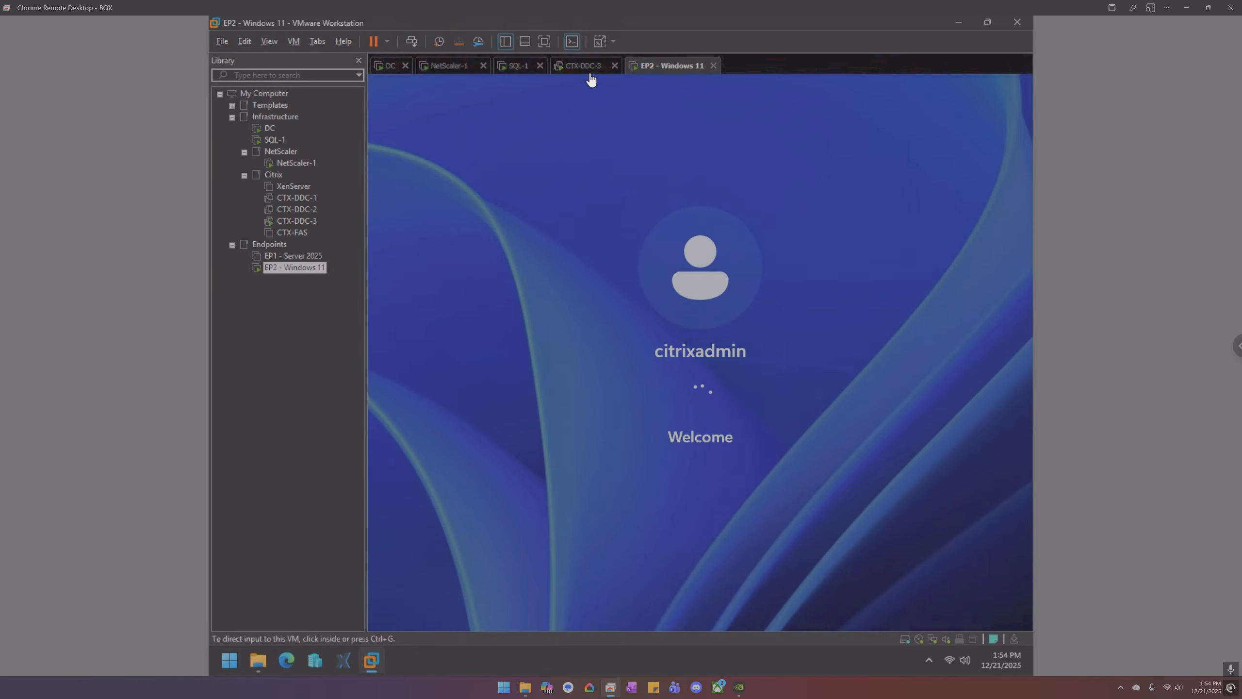
pyautogui.click(390, 67)
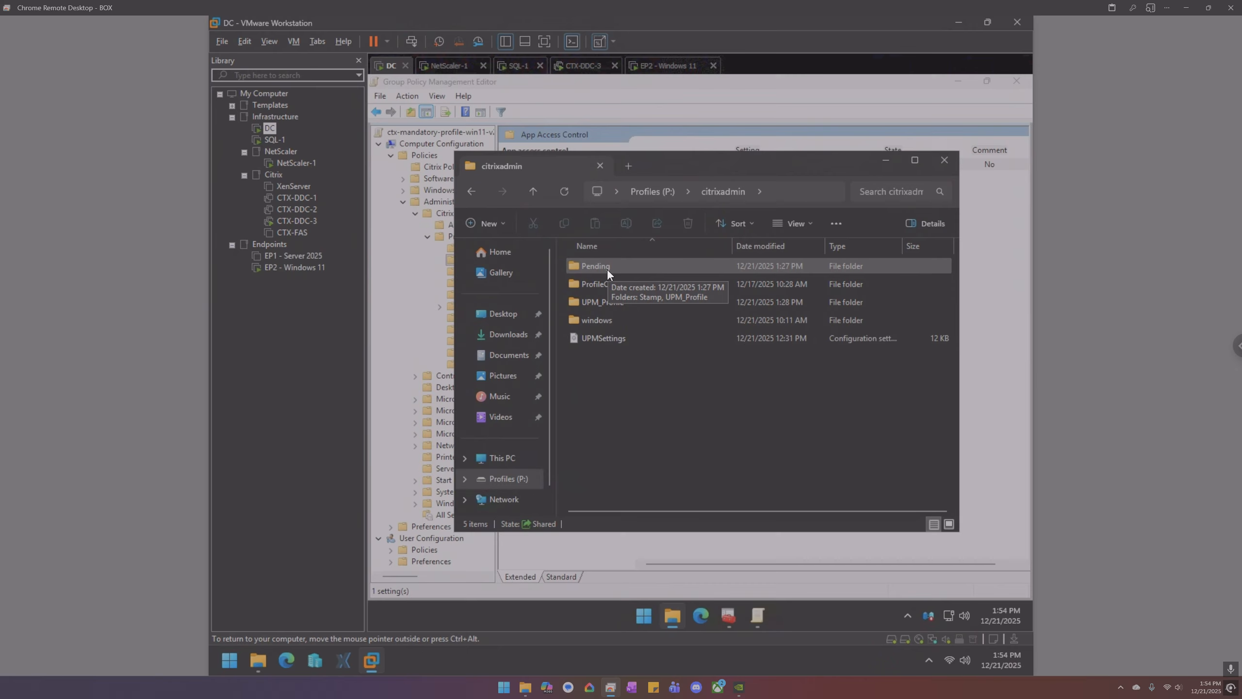
pyautogui.click(608, 304)
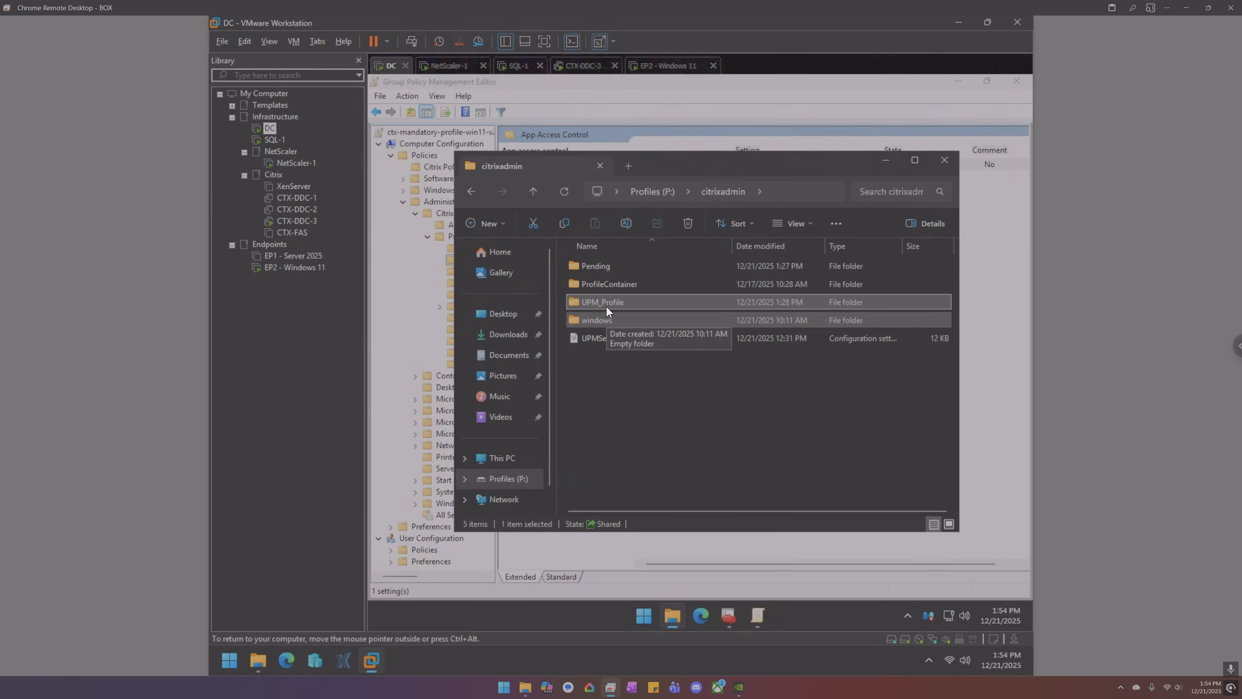
pyautogui.doubleClick(606, 283)
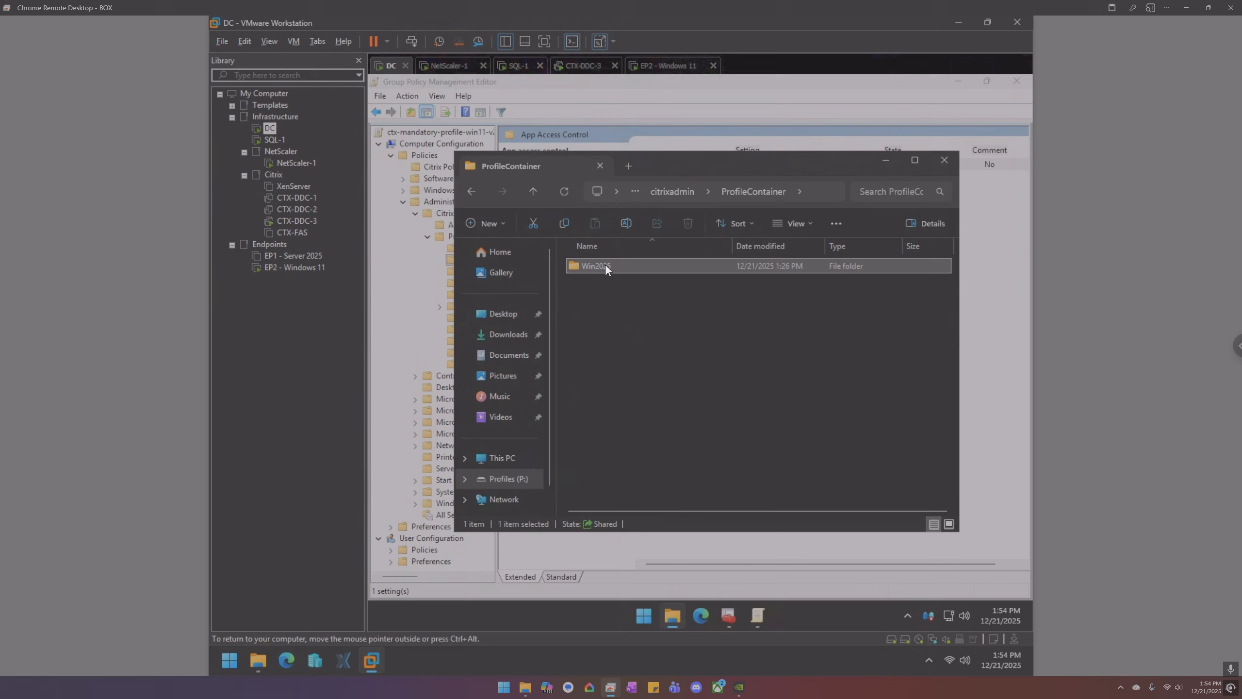
pyautogui.doubleClick(606, 266)
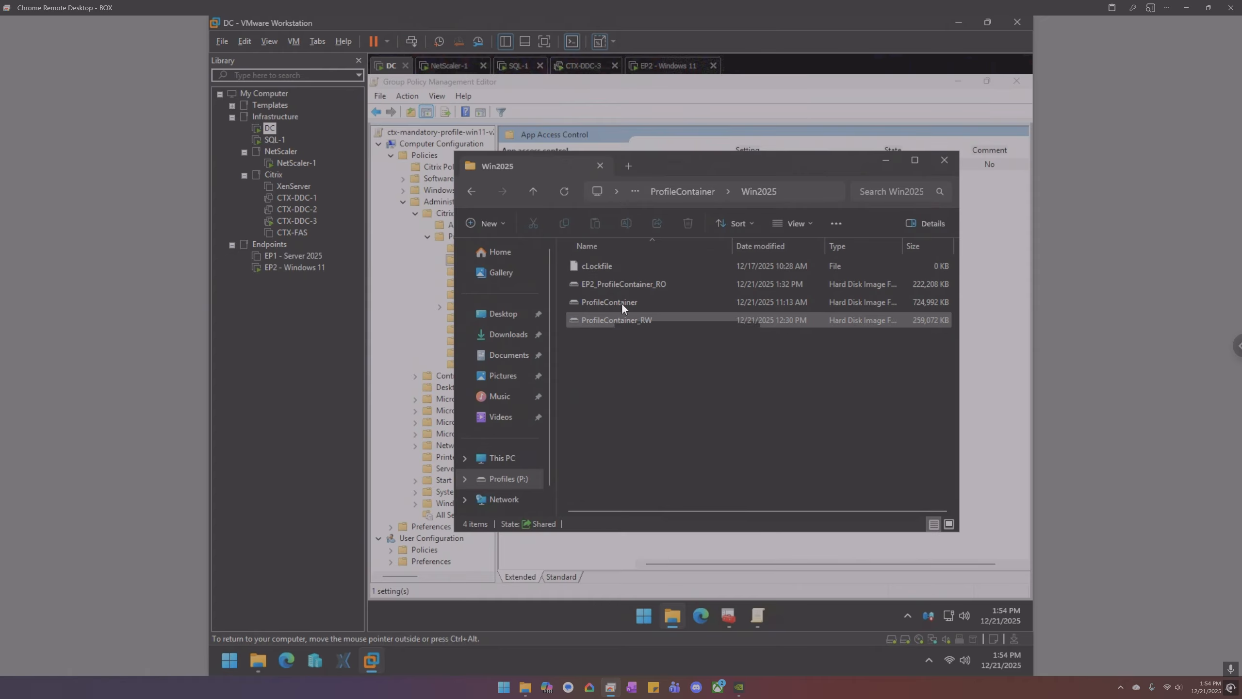
pyautogui.click(681, 190)
pyautogui.click(681, 190)
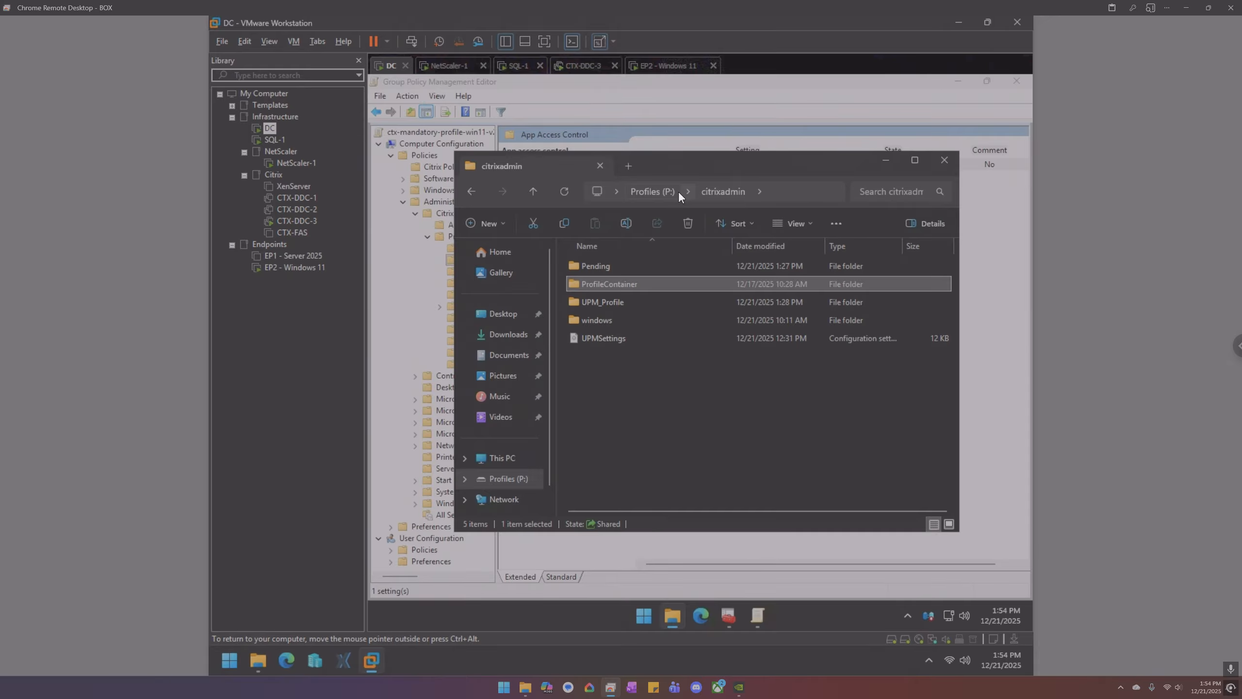
# - Check EP2 again, recheck the Win2025 disk image sizes, then go back to citrixadmin
pyautogui.click(667, 66)
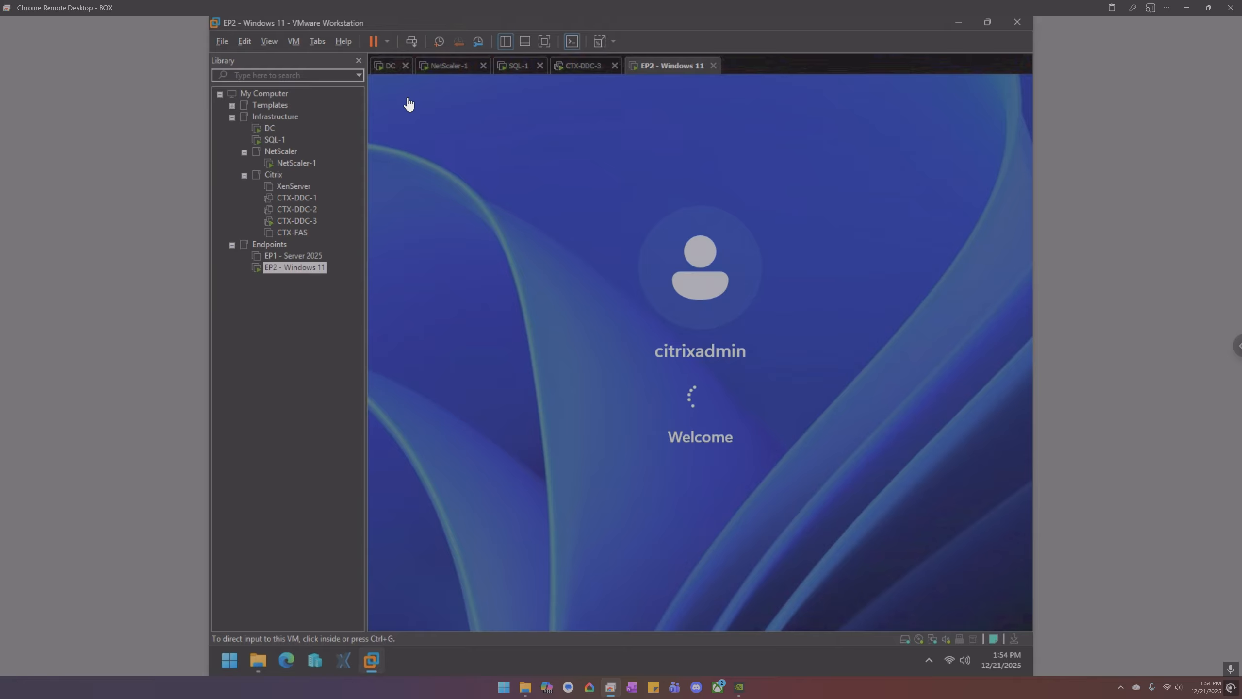
pyautogui.click(392, 71)
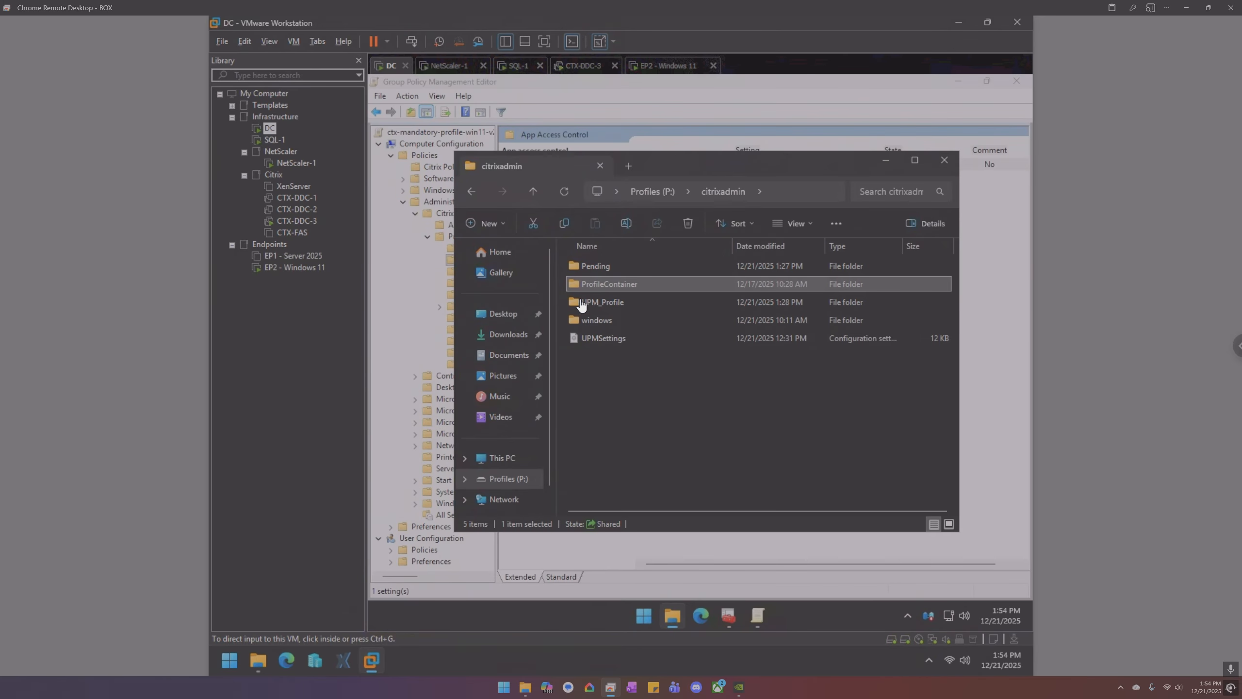
pyautogui.doubleClick(610, 284)
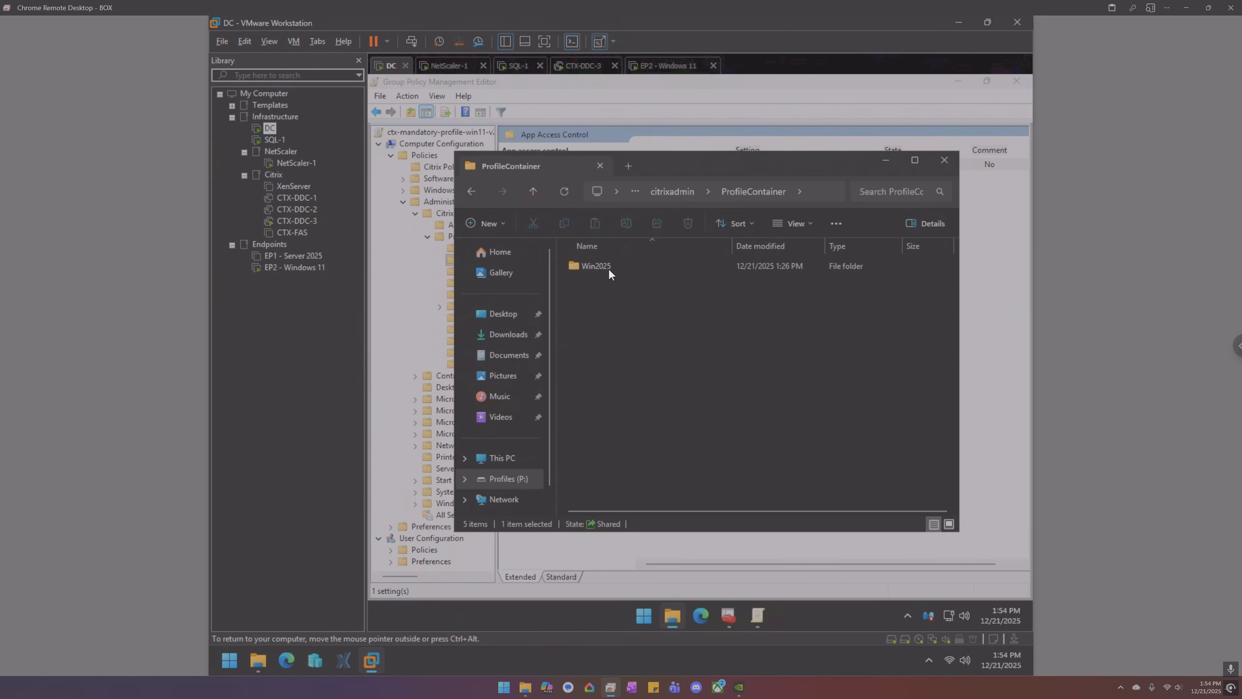
pyautogui.doubleClick(609, 269)
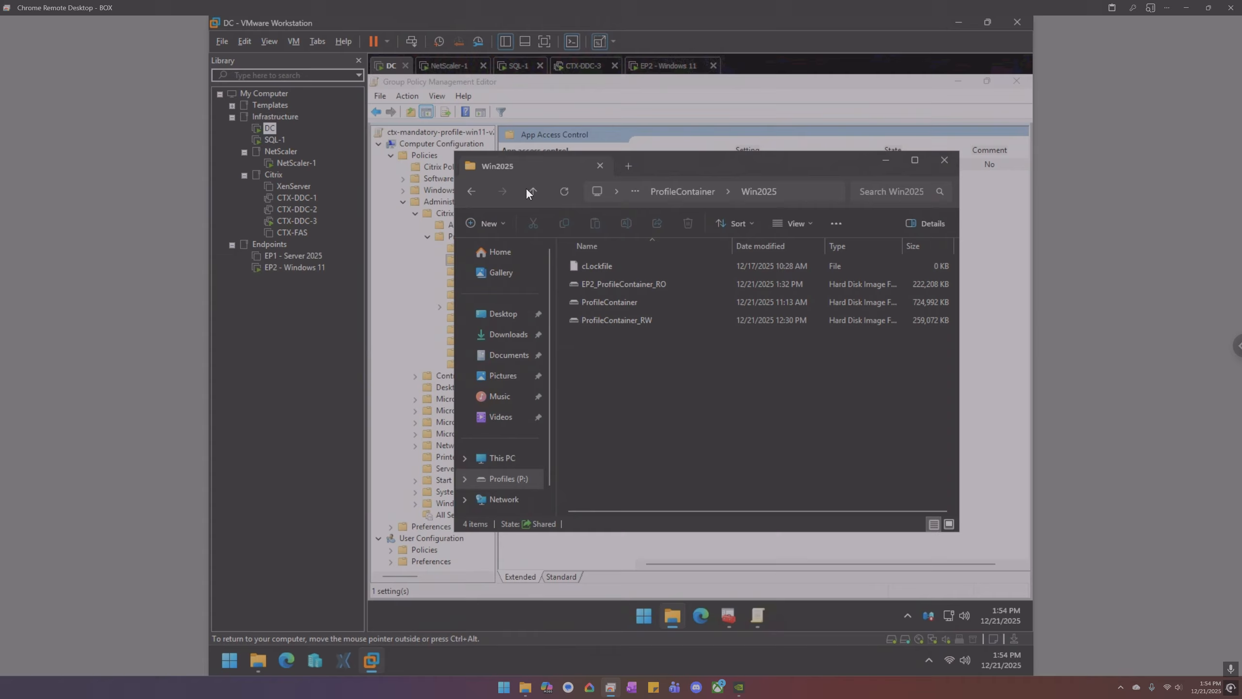
pyautogui.click(471, 191)
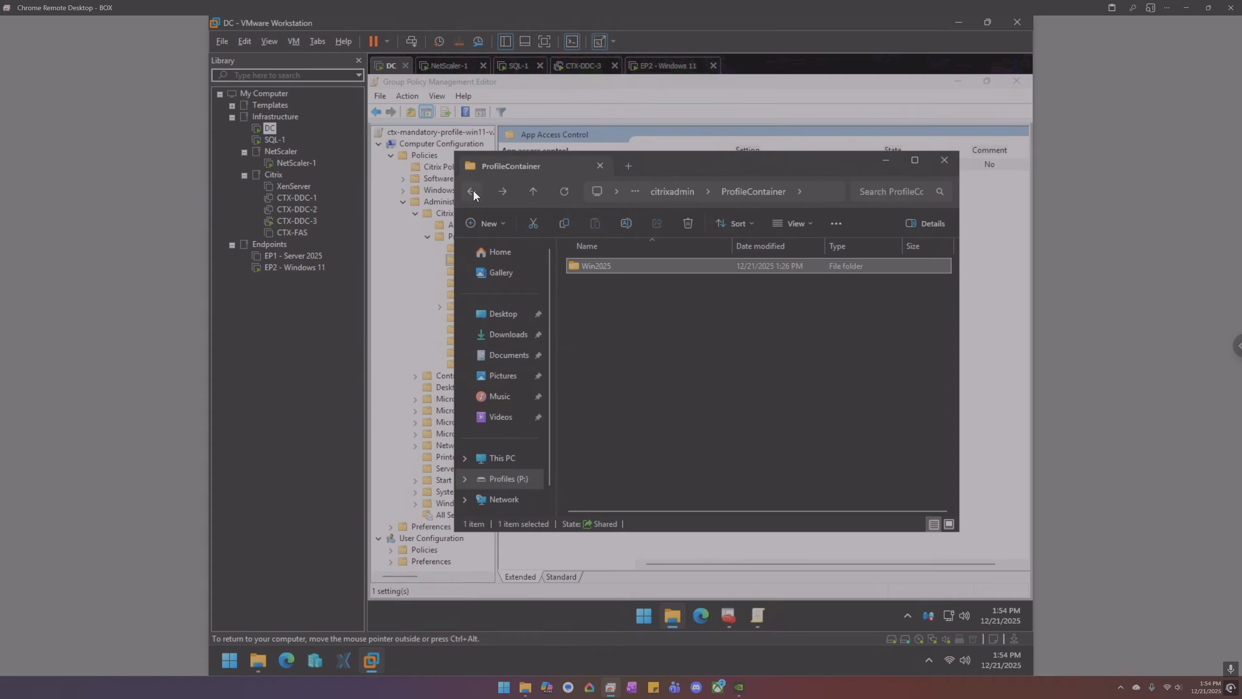
pyautogui.click(473, 192)
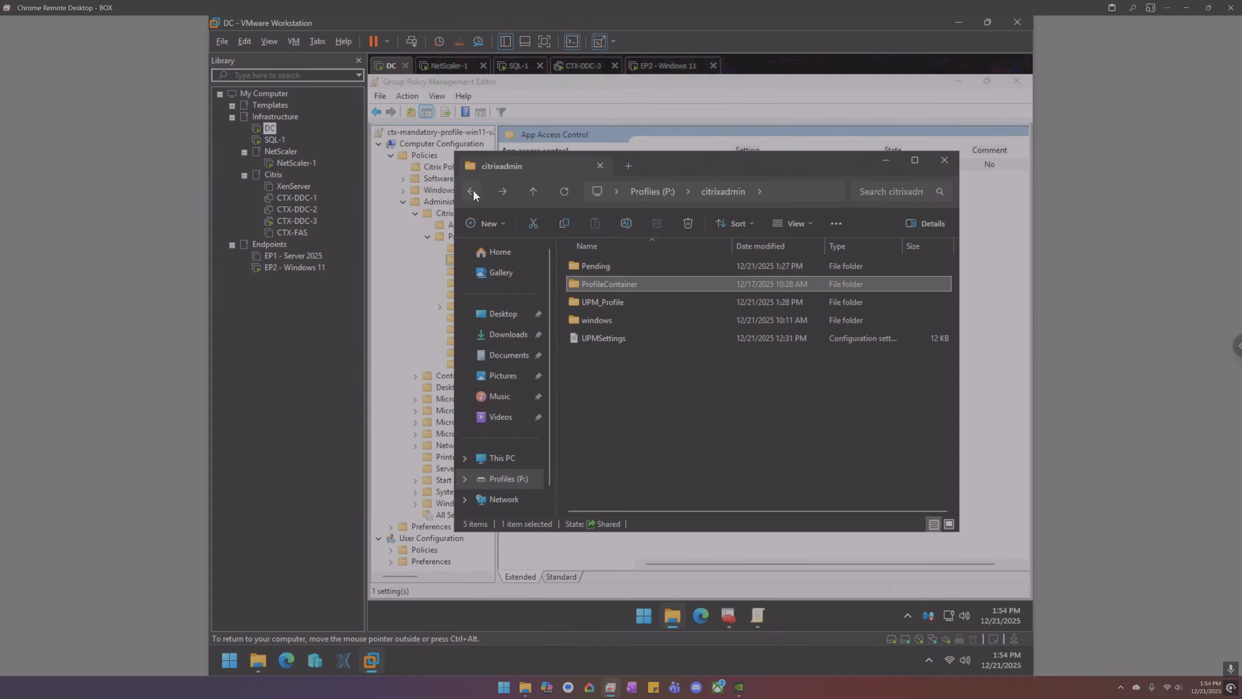
# - Permanently delete all five items in citrixadmin, applying to all items, then switch to EP2
pyautogui.moveTo(638, 355); pyautogui.dragTo(618, 263)
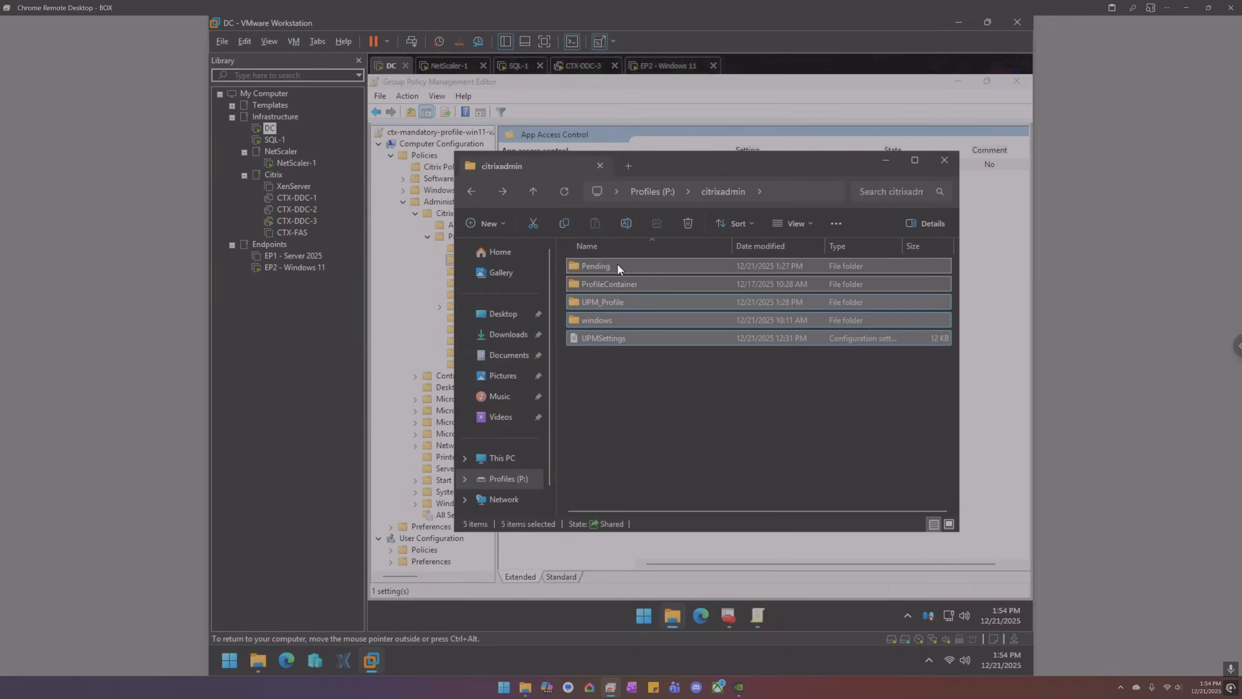
pyautogui.hotkey('shift', 'Delete')
pyautogui.press('Return')
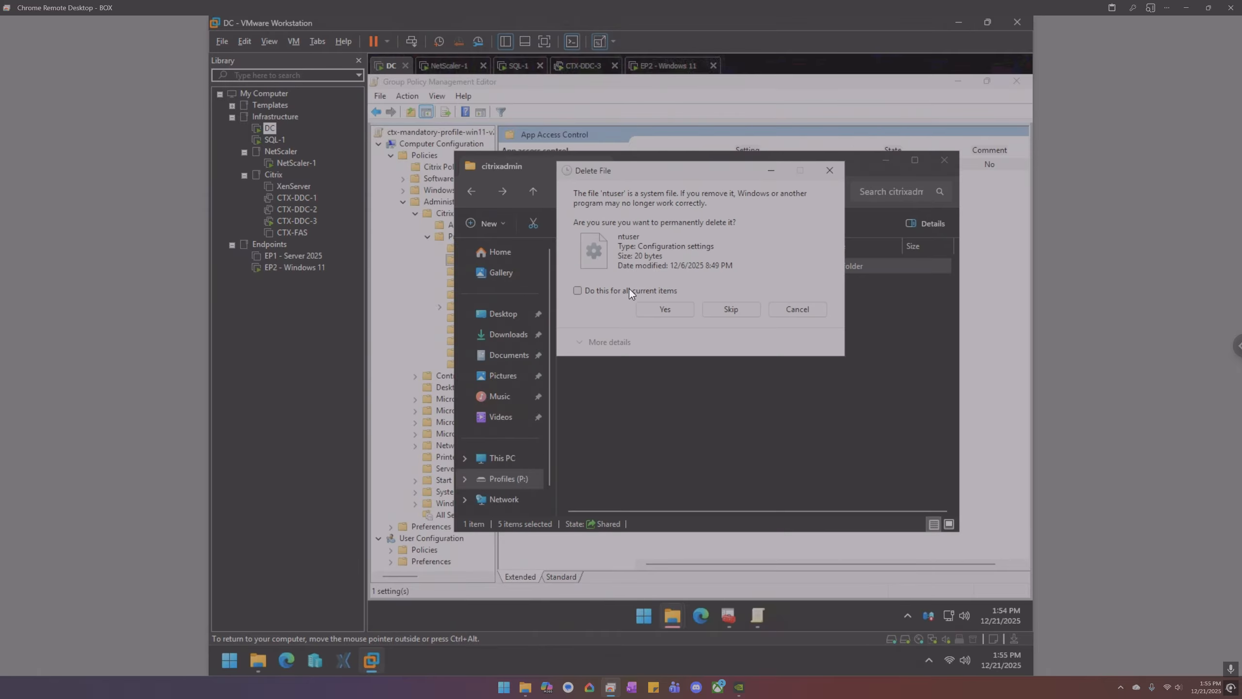
pyautogui.click(629, 290)
pyautogui.click(651, 308)
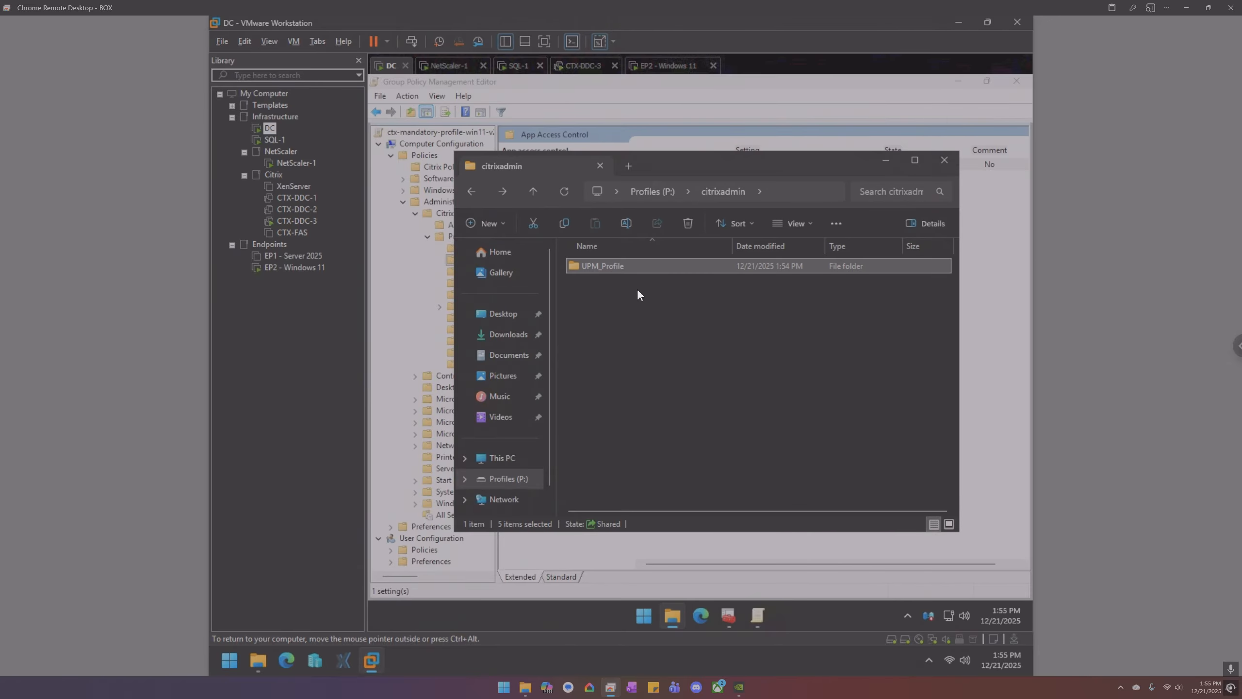
pyautogui.click(668, 65)
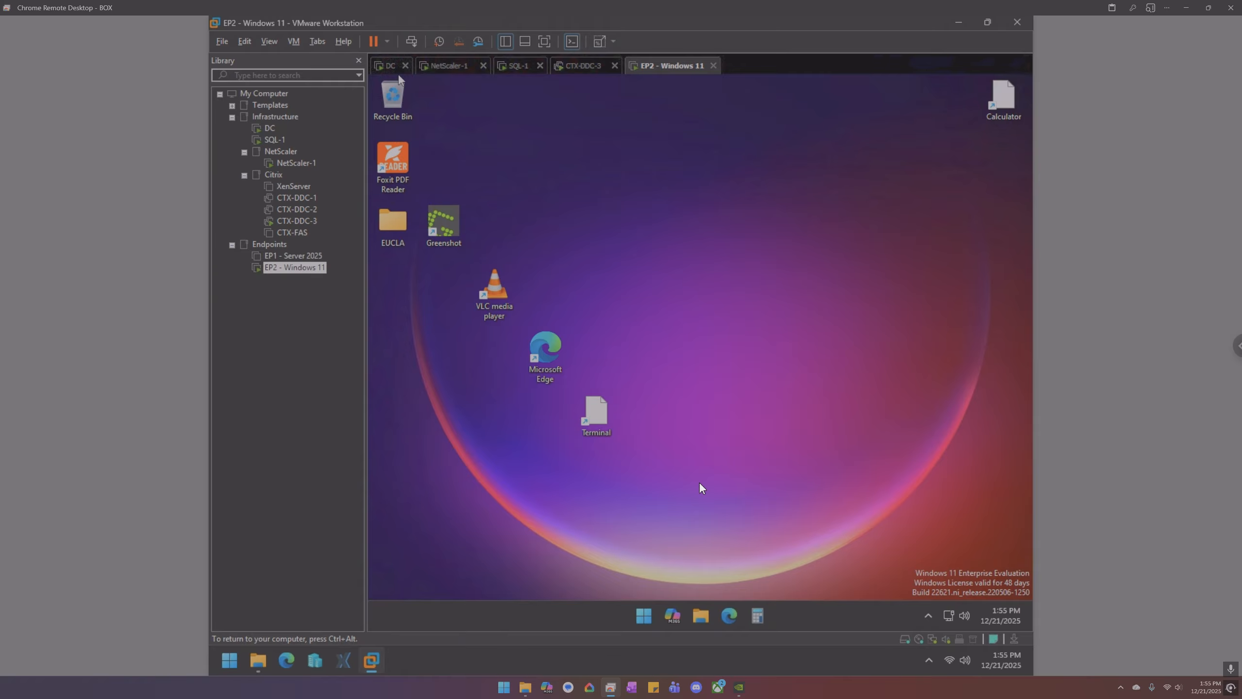
# - Inspect the VM's drives in Disk Management, then close it
pyautogui.rightClick(644, 613)
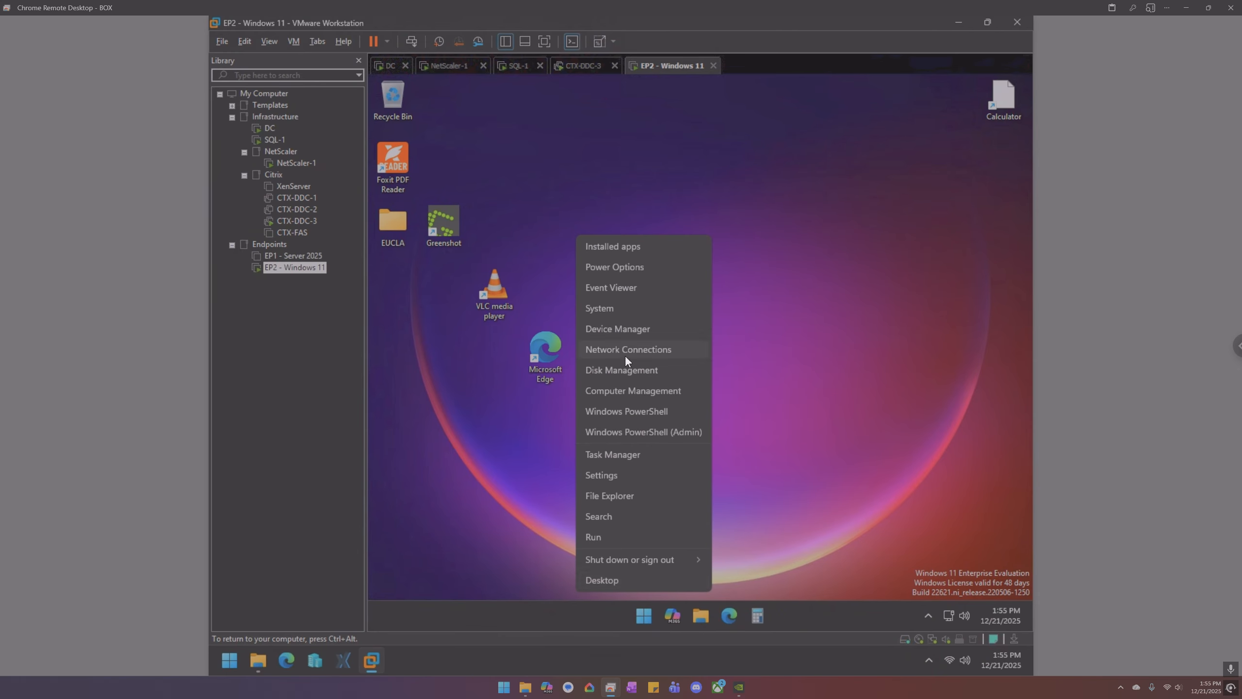
pyautogui.click(624, 387)
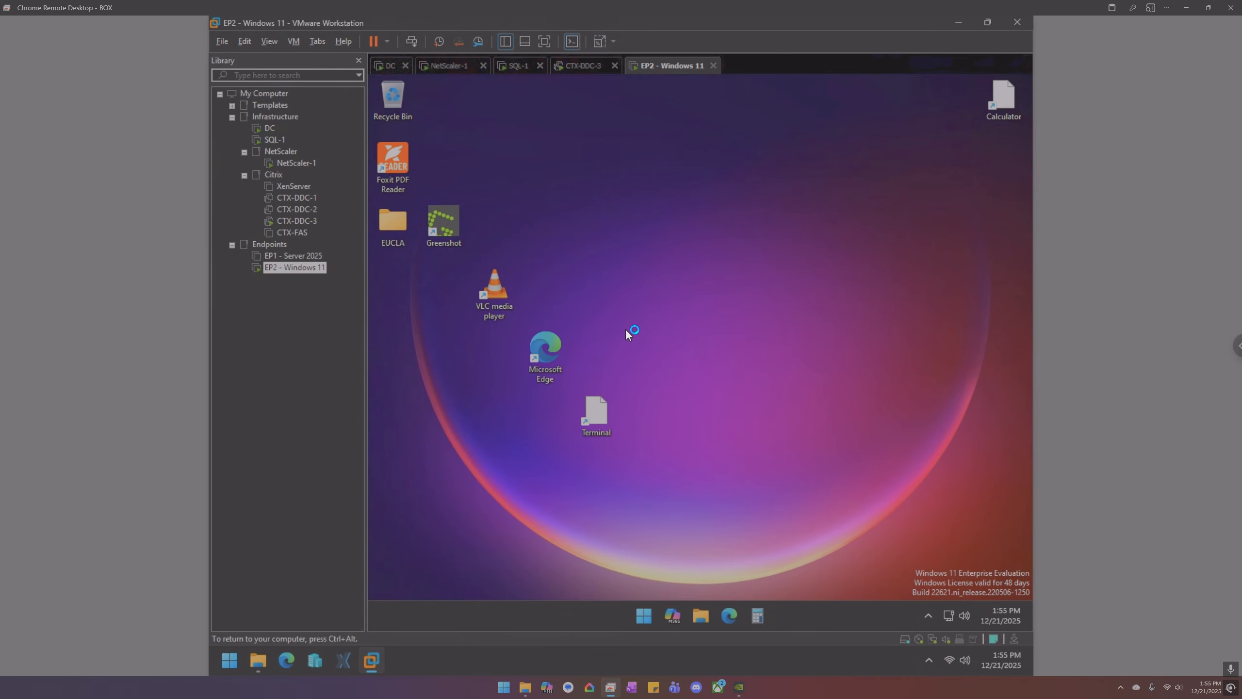
pyautogui.rightClick(646, 600)
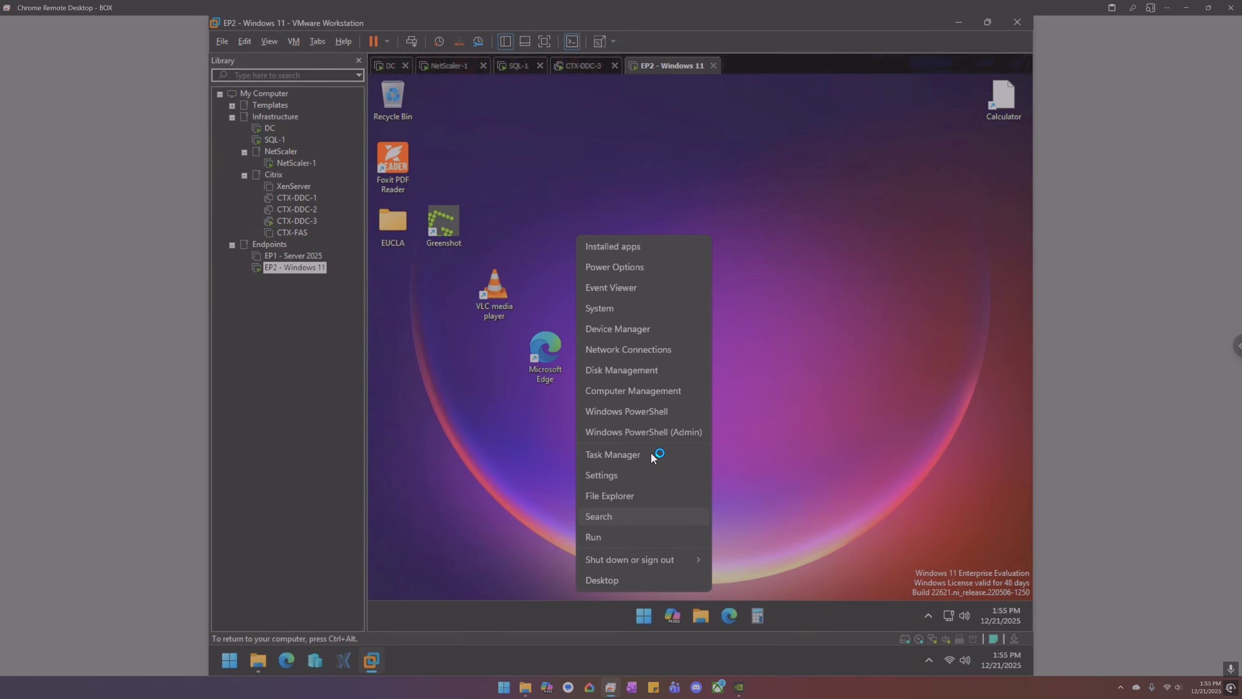
pyautogui.click(625, 369)
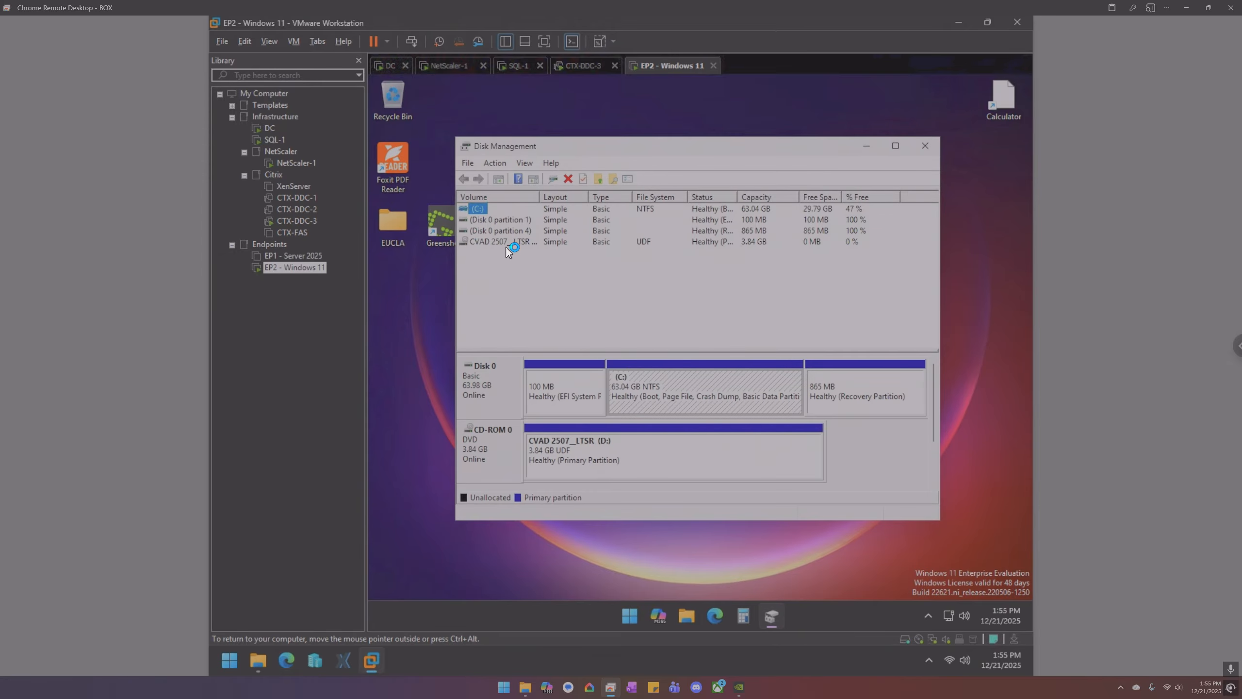
pyautogui.click(920, 145)
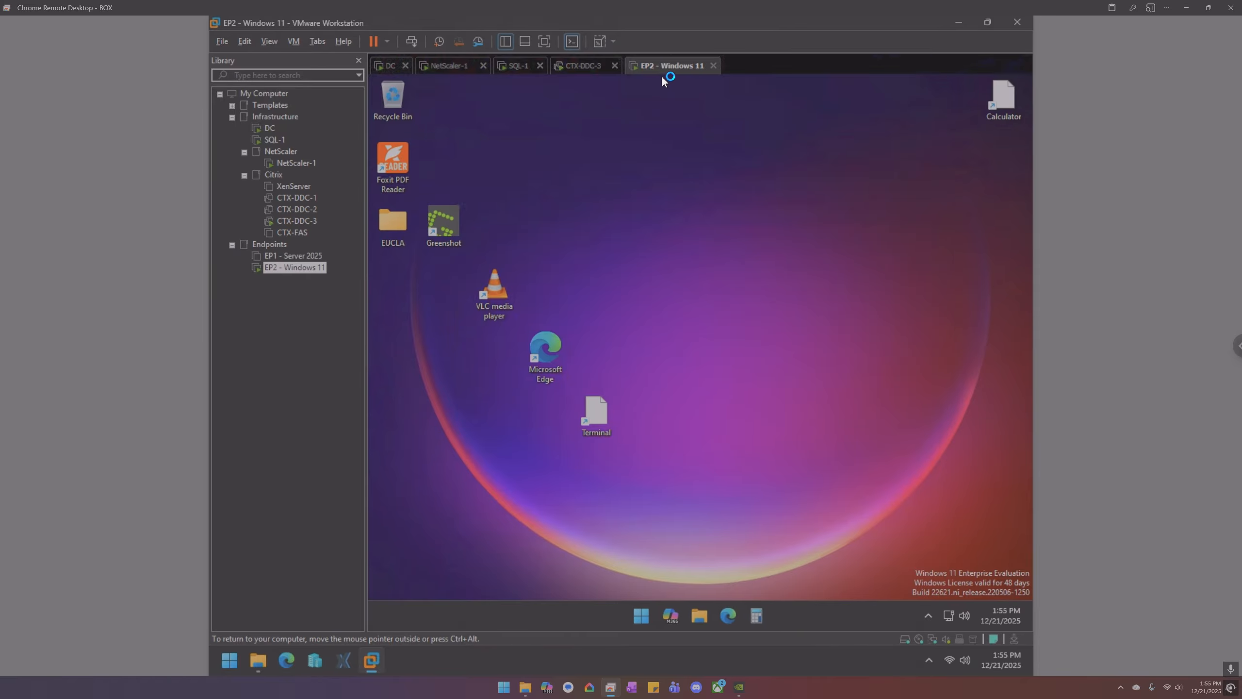
# - Switch EP2's CD/DVD (SATA) drive from the Citrix ISO to the physical drive
pyautogui.rightClick(662, 71)
pyautogui.click(710, 248)
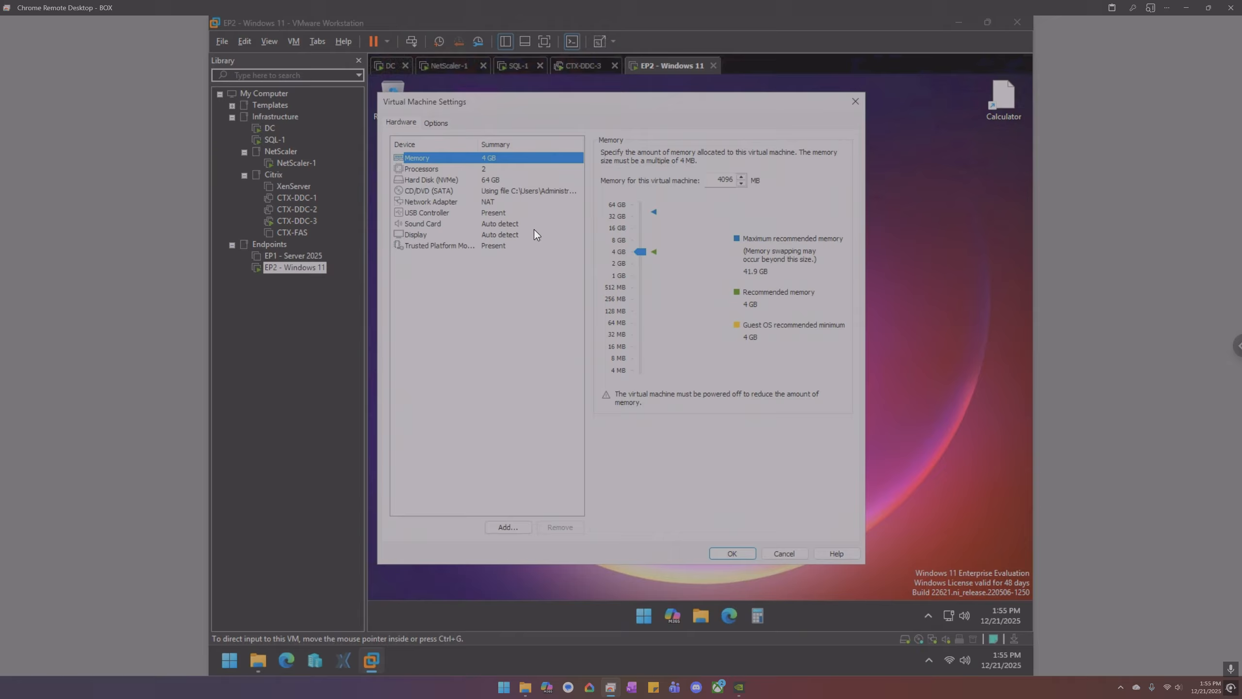
pyautogui.click(482, 191)
pyautogui.click(626, 200)
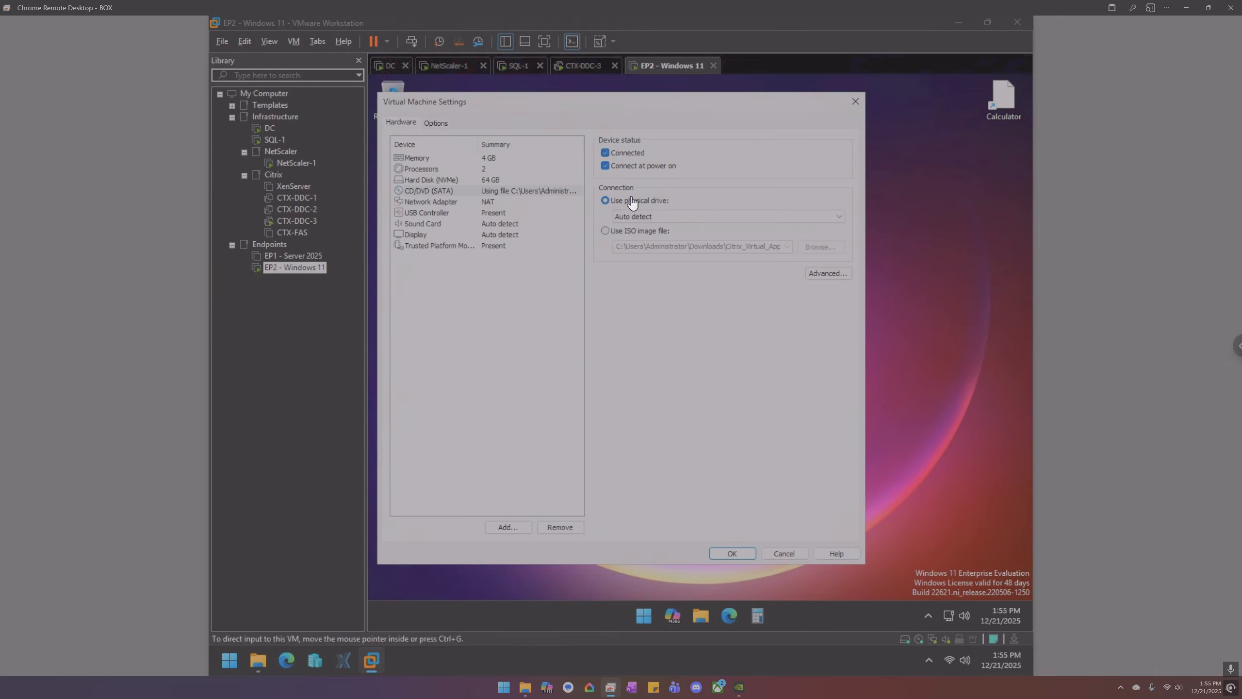
pyautogui.click(736, 552)
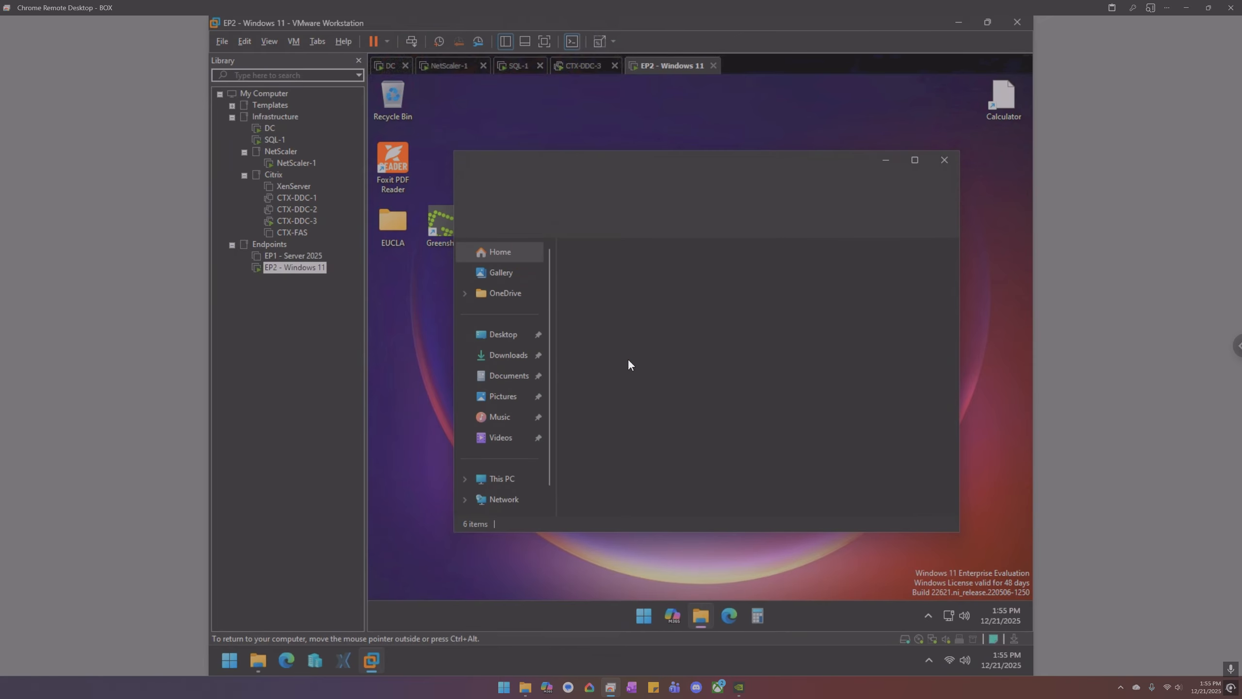
# - Open the Temp folder on Local Disk (C:), dismissing drive D:'s insert-disc prompt
pyautogui.click(503, 477)
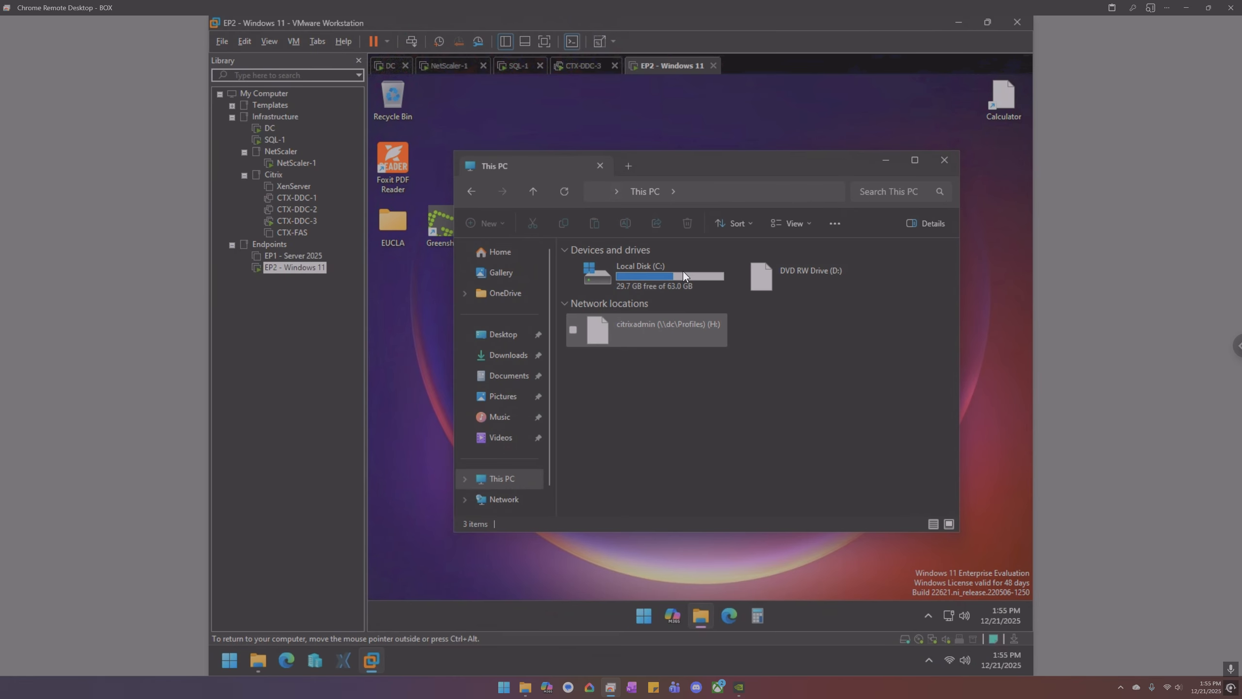
pyautogui.click(678, 256)
pyautogui.doubleClick(654, 280)
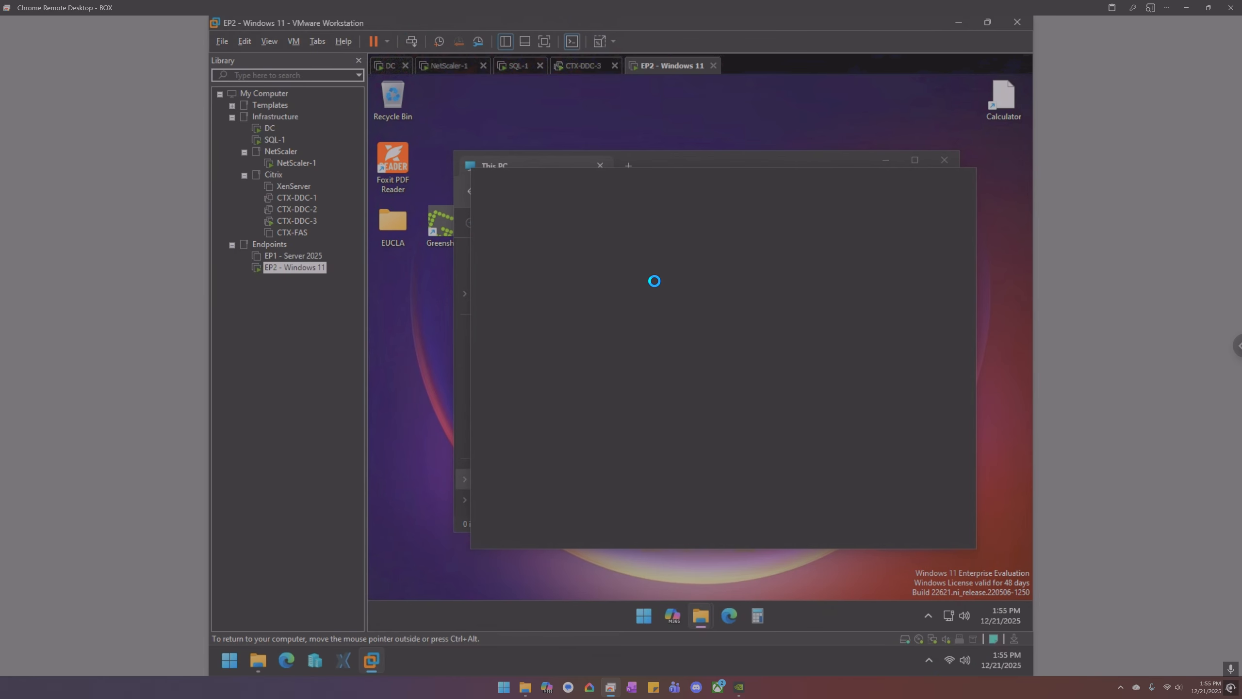
pyautogui.click(802, 267)
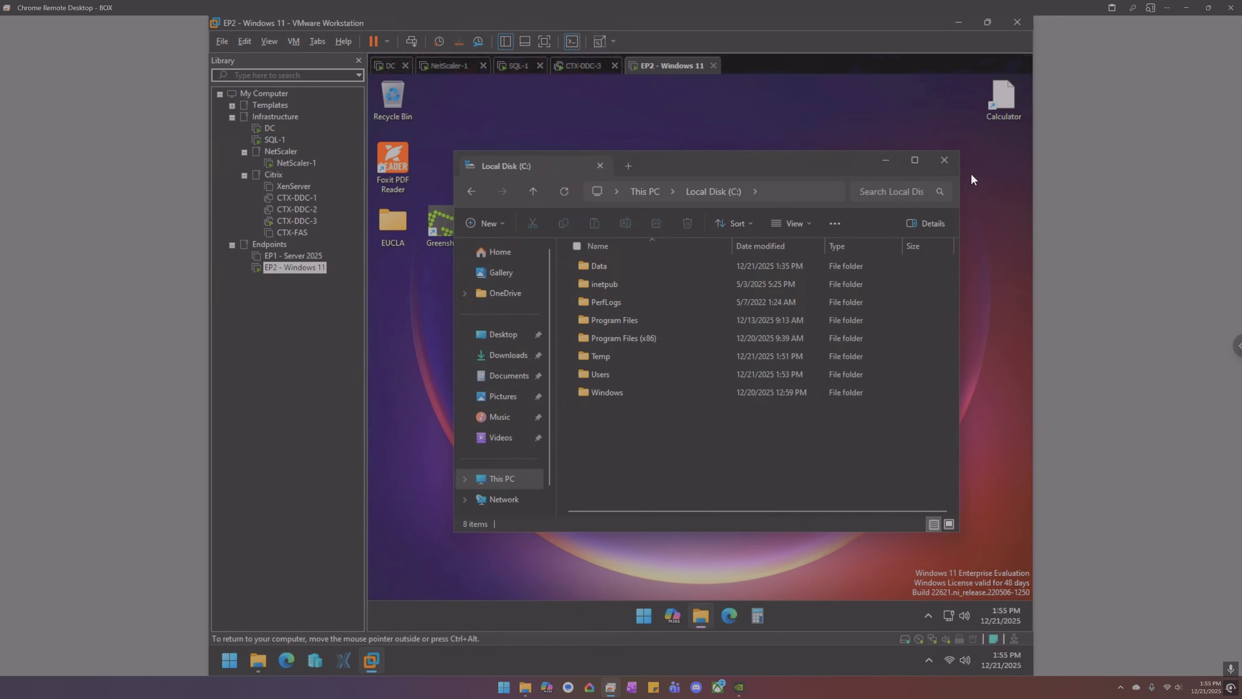
pyautogui.click(612, 355)
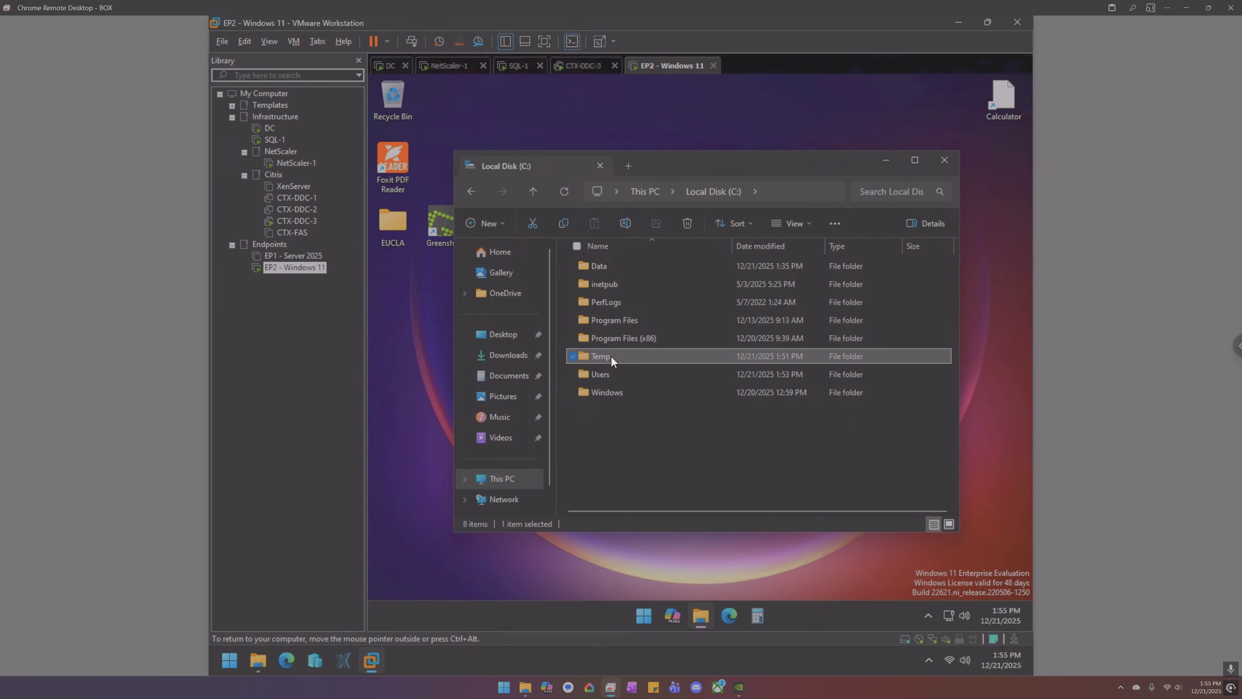
pyautogui.doubleClick(611, 356)
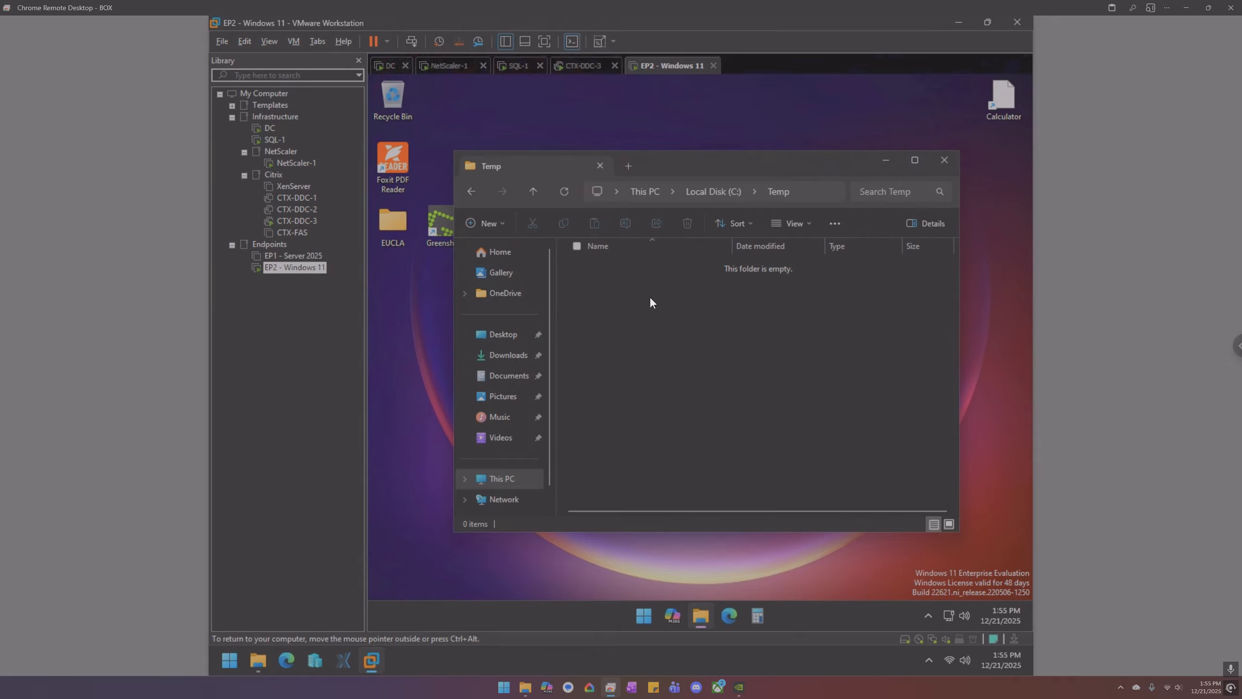
# - Glance at the Documents folder and return to C:\Temp
pyautogui.rightClick(670, 316)
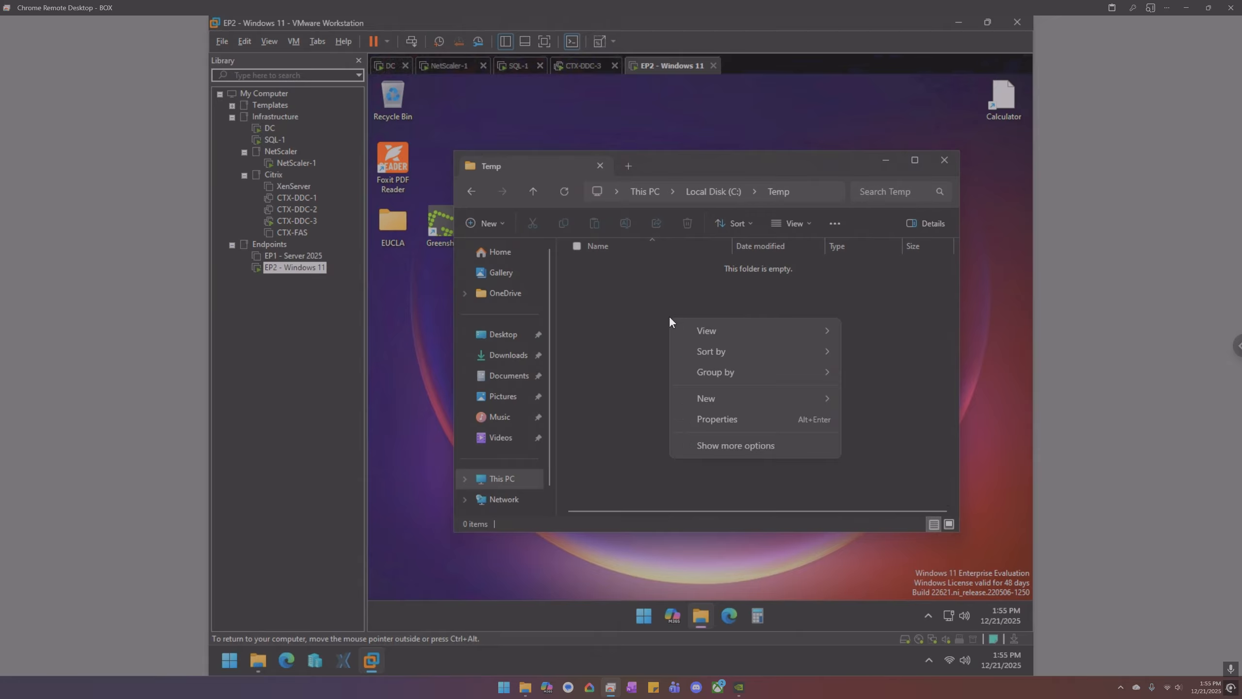
pyautogui.moveTo(728, 399)
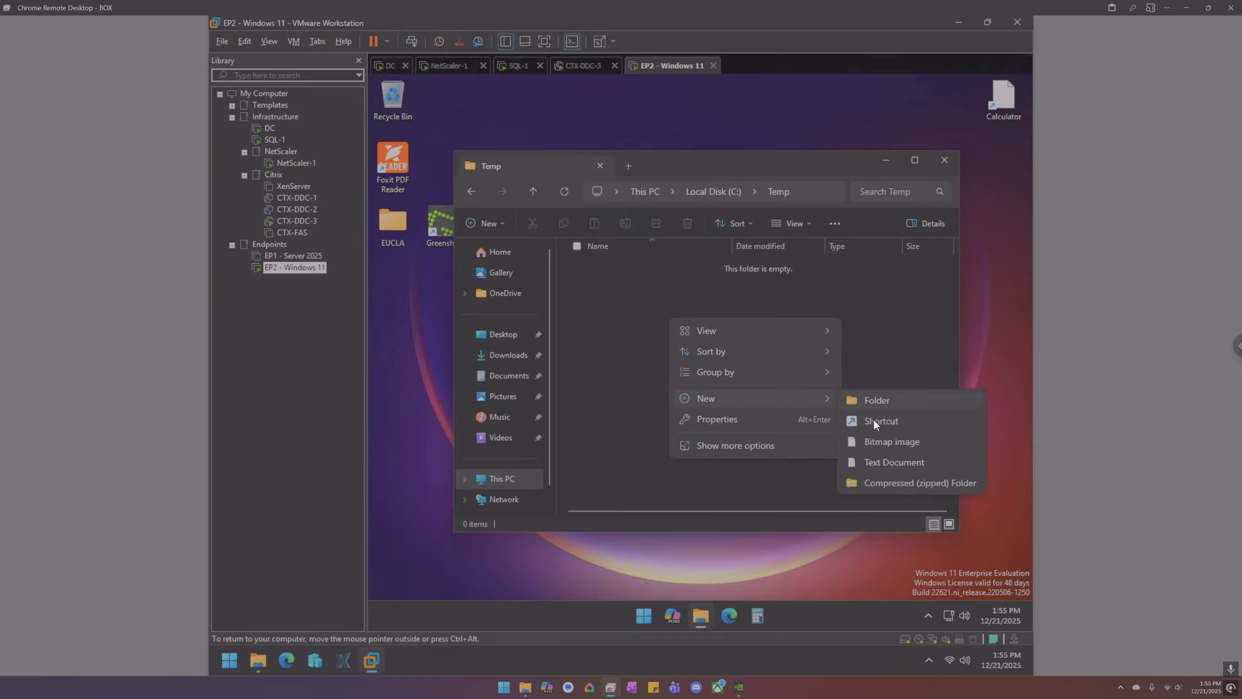
pyautogui.click(653, 345)
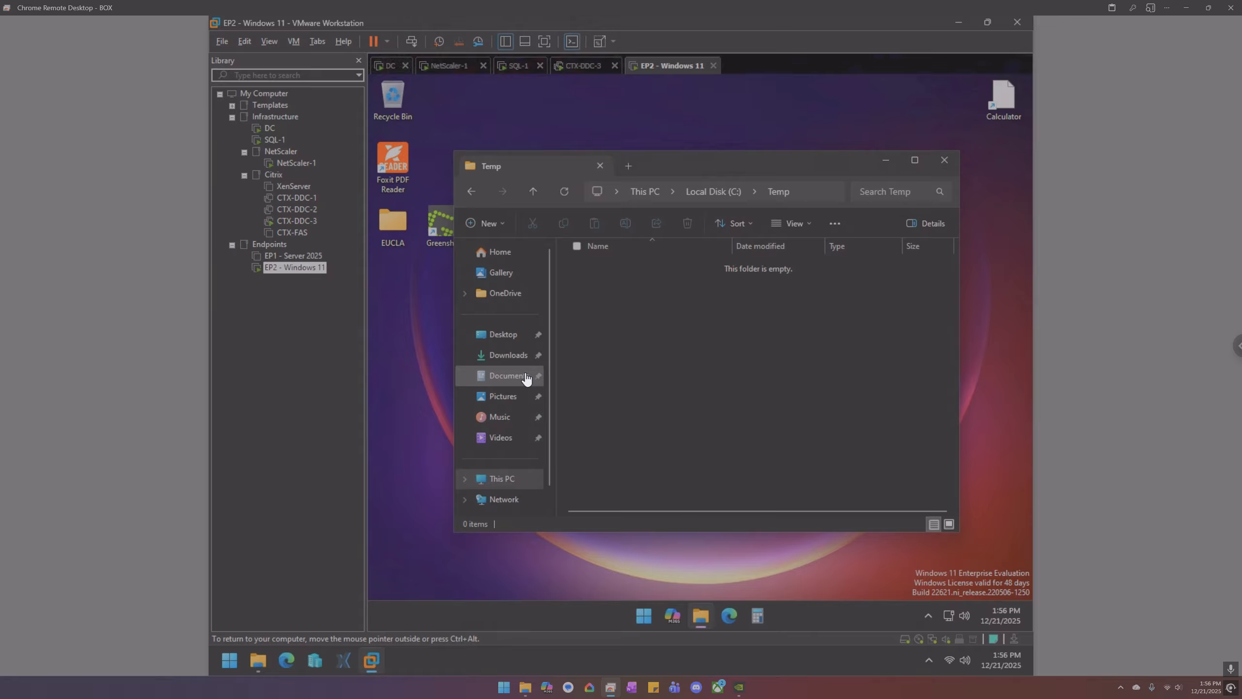
pyautogui.click(509, 375)
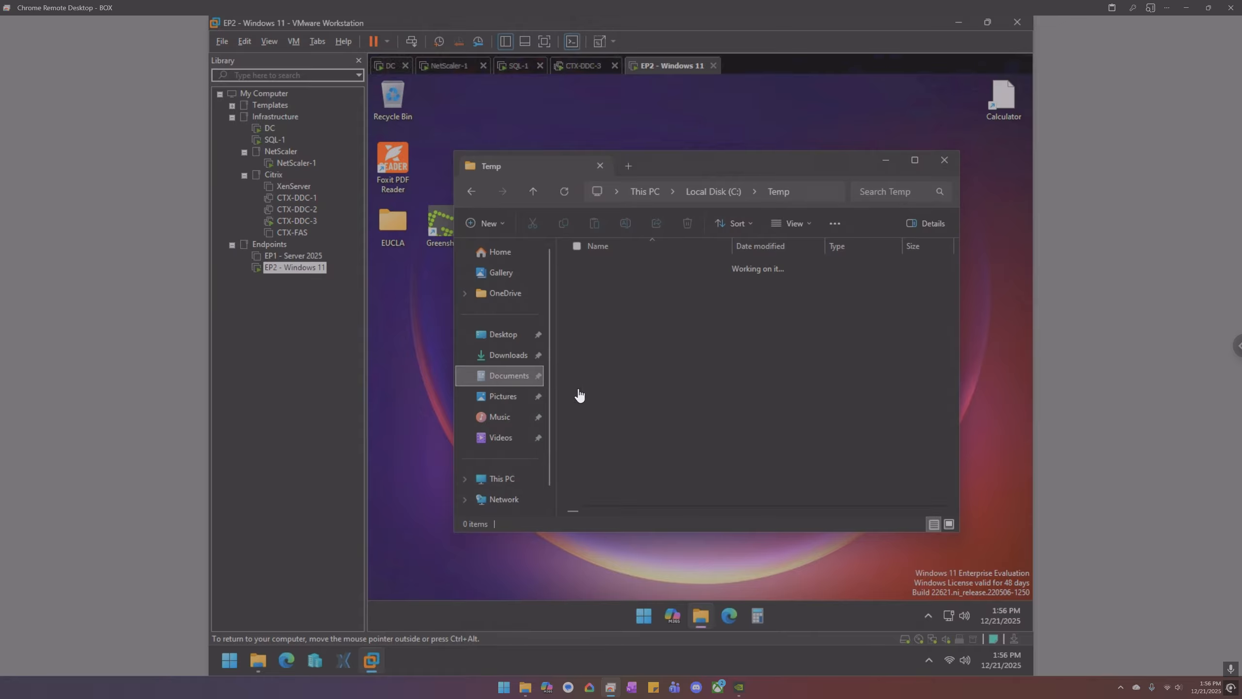
pyautogui.click(472, 189)
# - Create an empty text document named hellooo in C:\Temp, then view Documents
pyautogui.rightClick(672, 324)
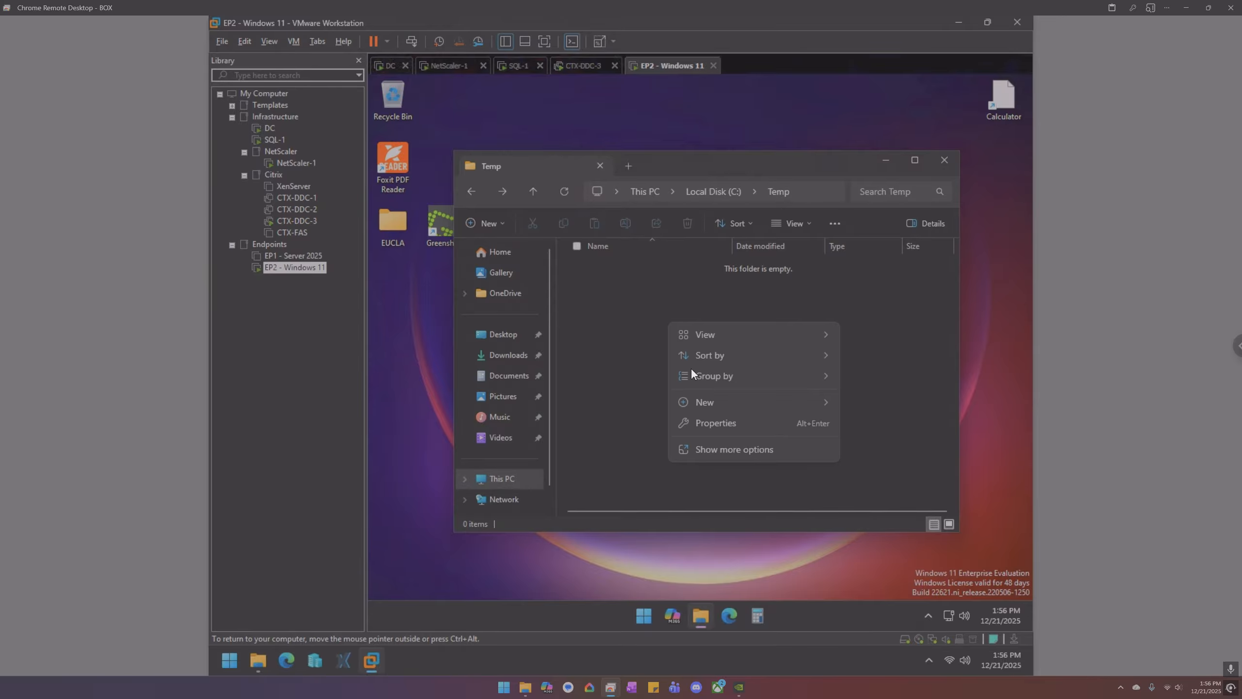
pyautogui.moveTo(702, 400)
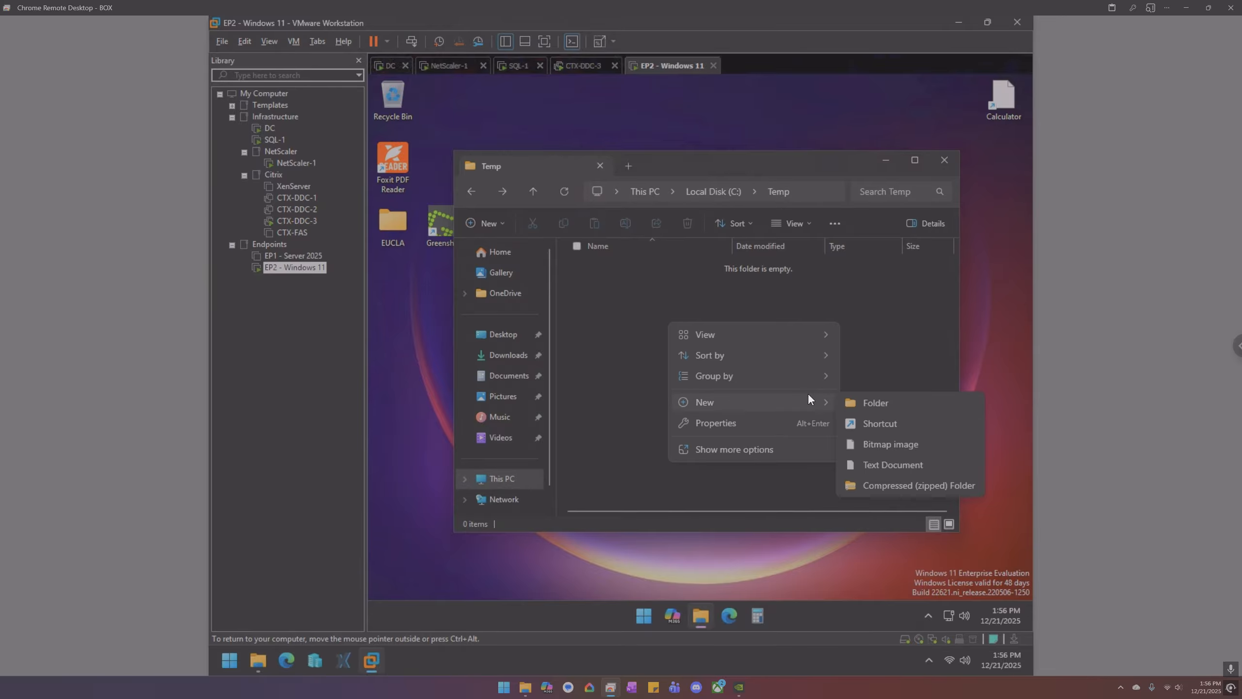
pyautogui.click(884, 467)
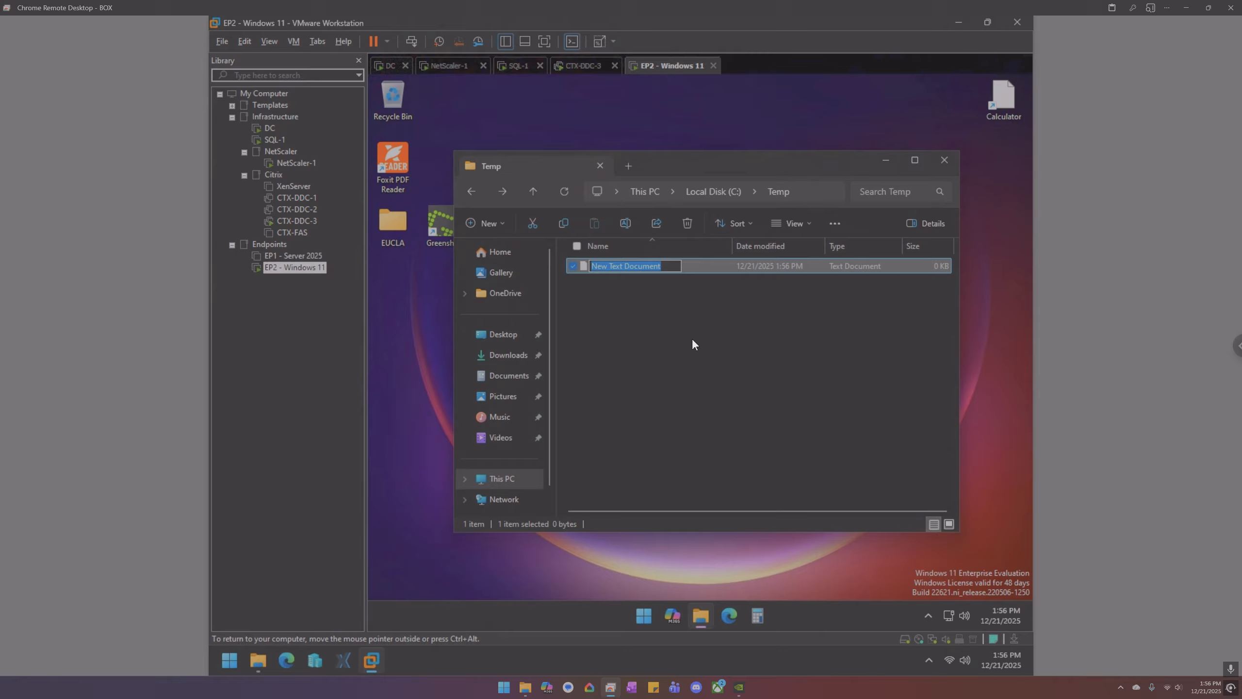
pyautogui.write('hellooo')
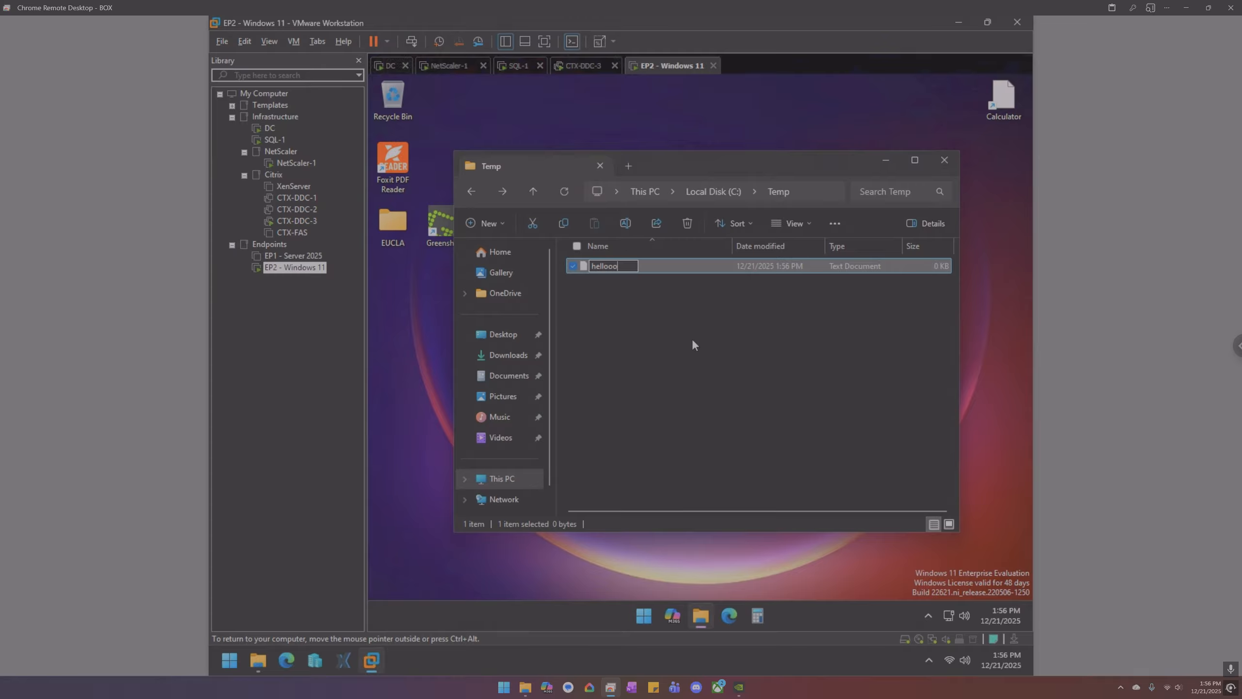
pyautogui.press('Return')
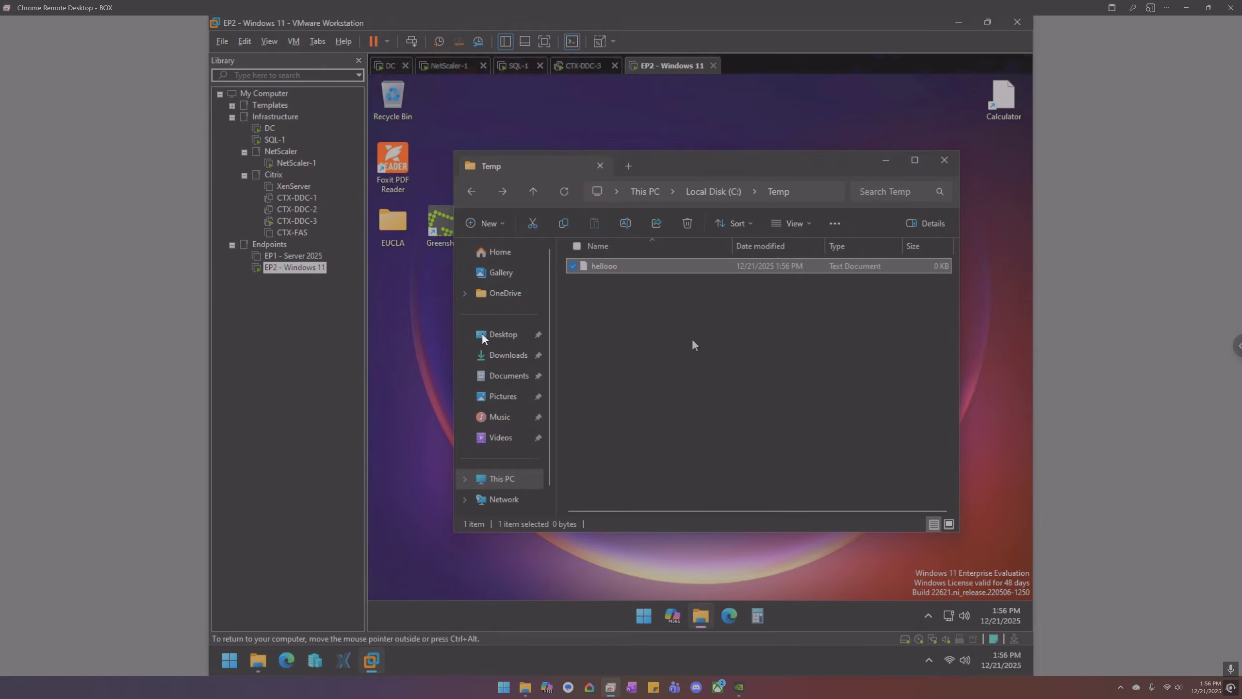
pyautogui.click(508, 379)
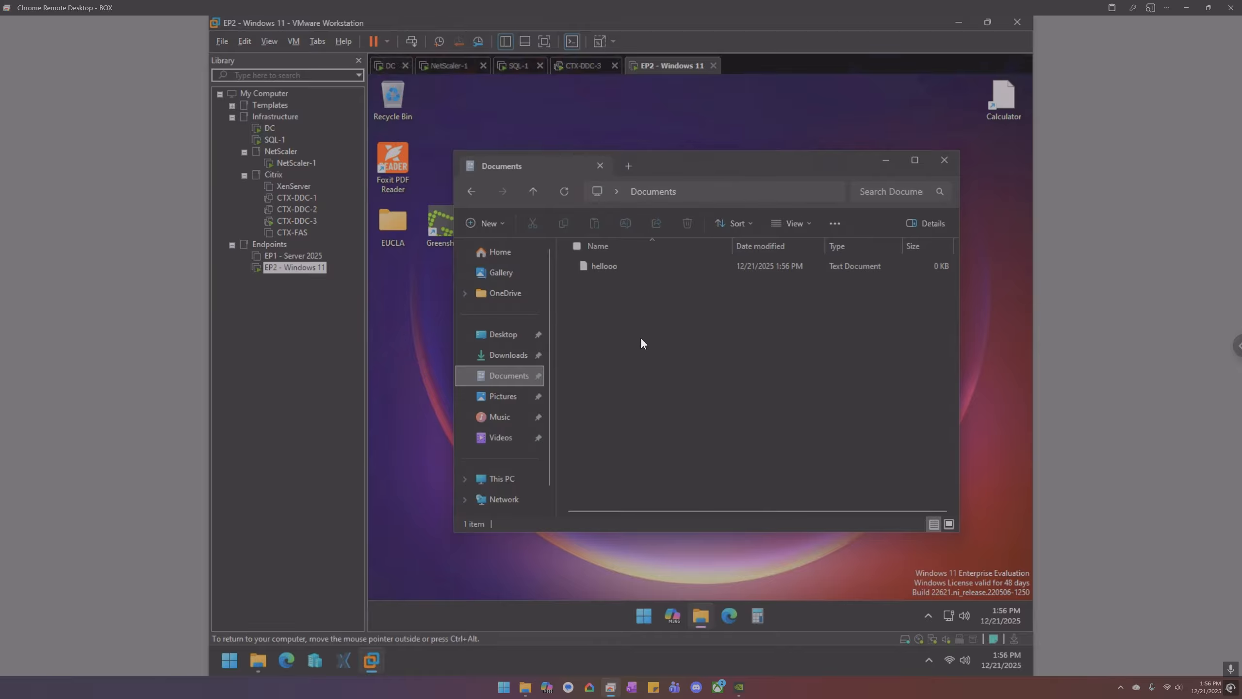
# - Run gpupdate /force in an administrator Command Prompt launched from a 'cmd' search
pyautogui.click(643, 617)
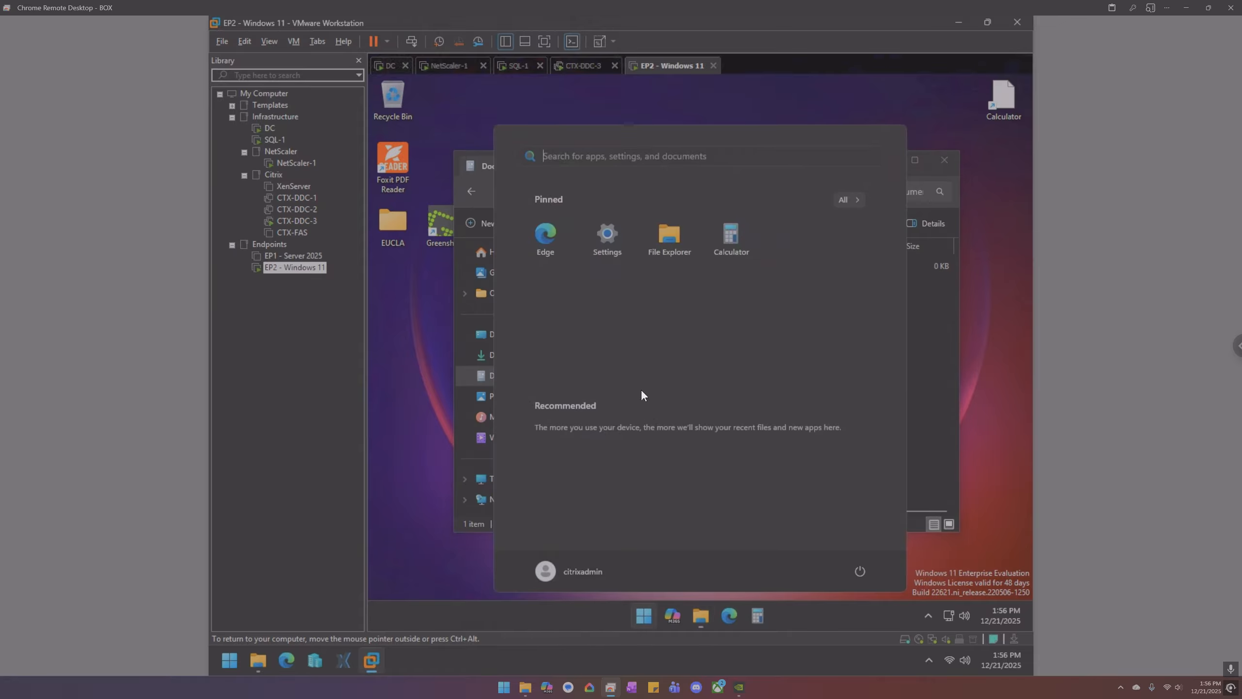
pyautogui.click(631, 159)
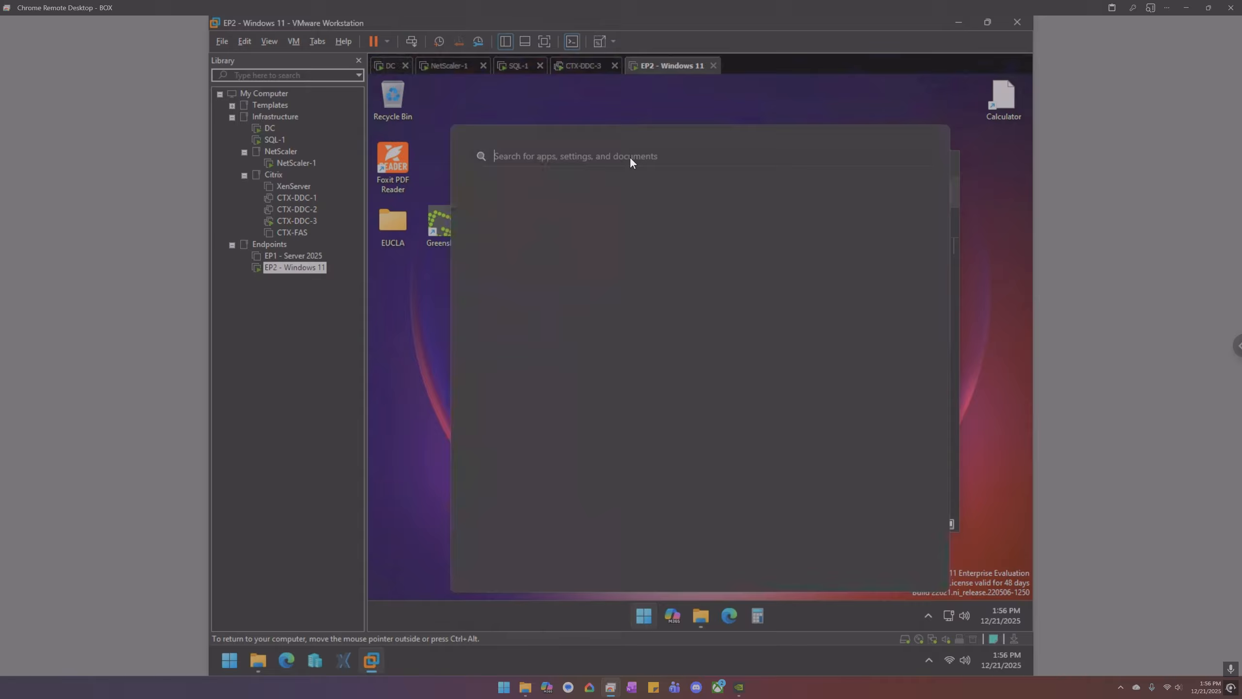
pyautogui.write('cmd')
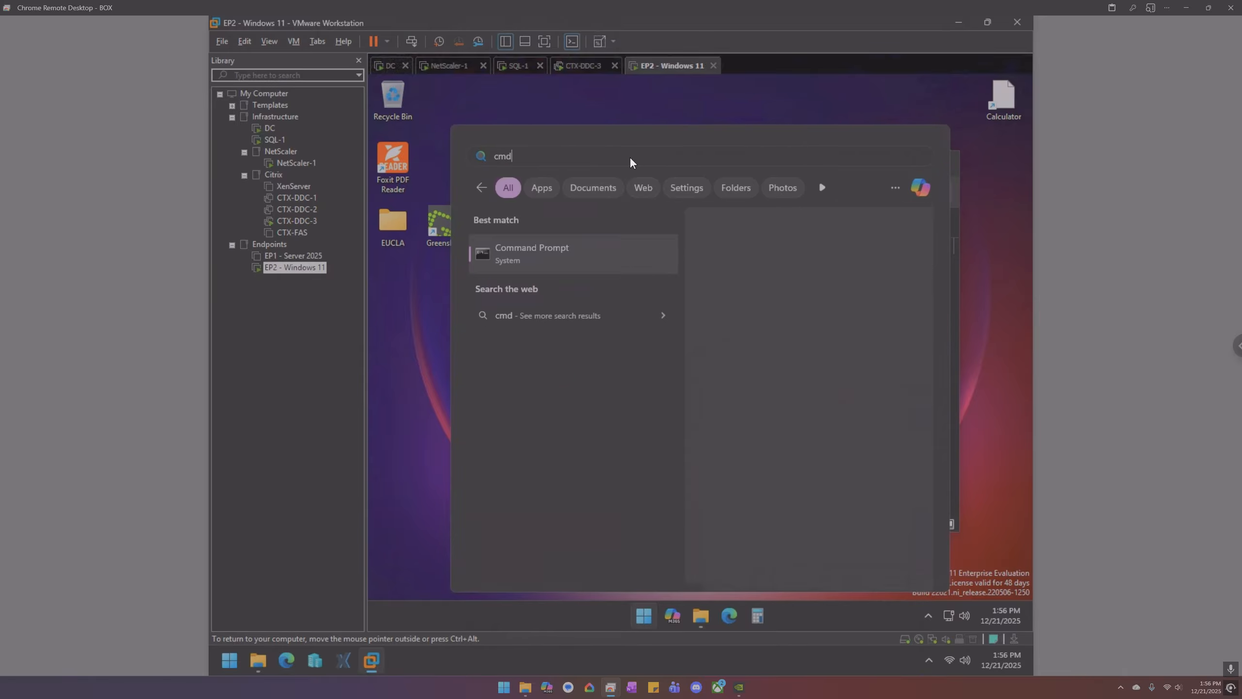
pyautogui.press('Right')
pyautogui.press('Down')
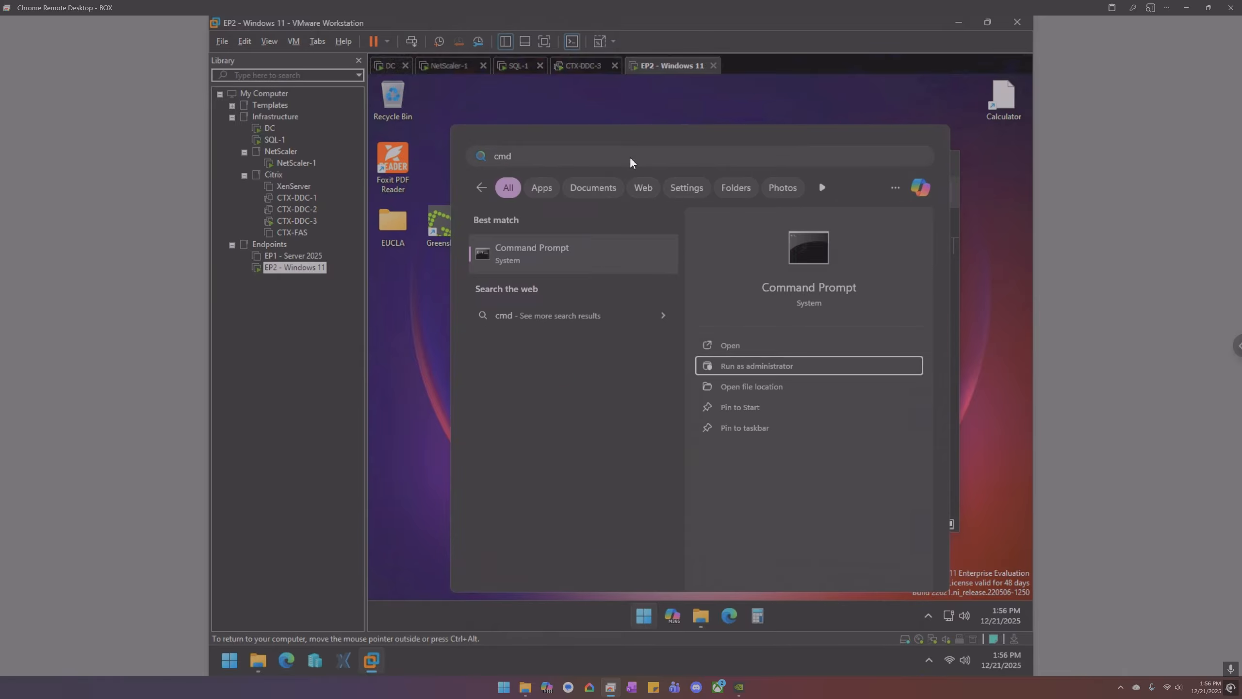
pyautogui.press('Return')
pyautogui.press('Left')
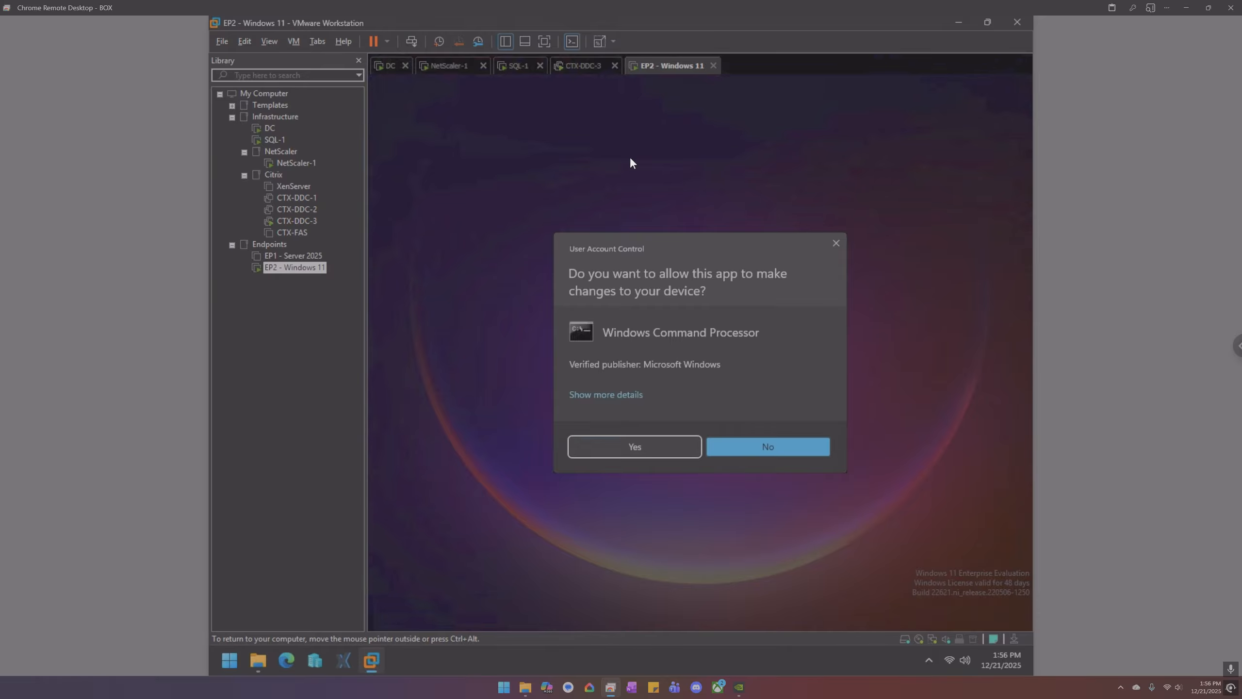
pyautogui.press('Return')
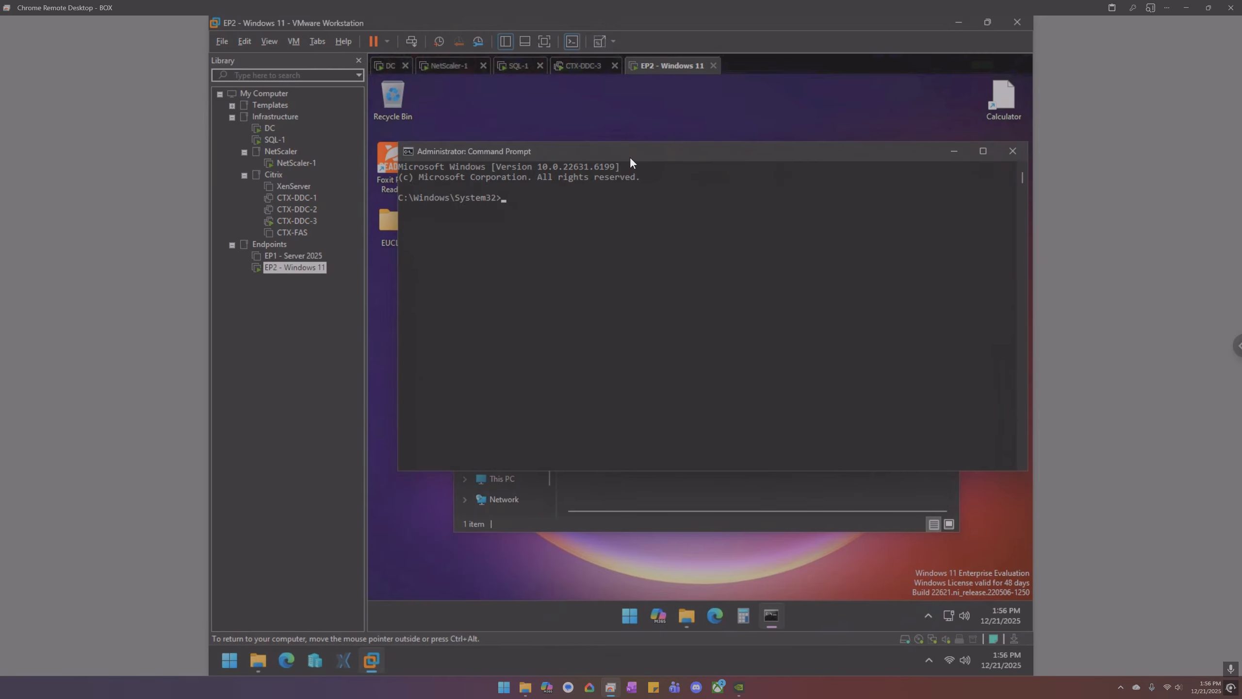
pyautogui.write('gpupdate /force')
pyautogui.press('Return')
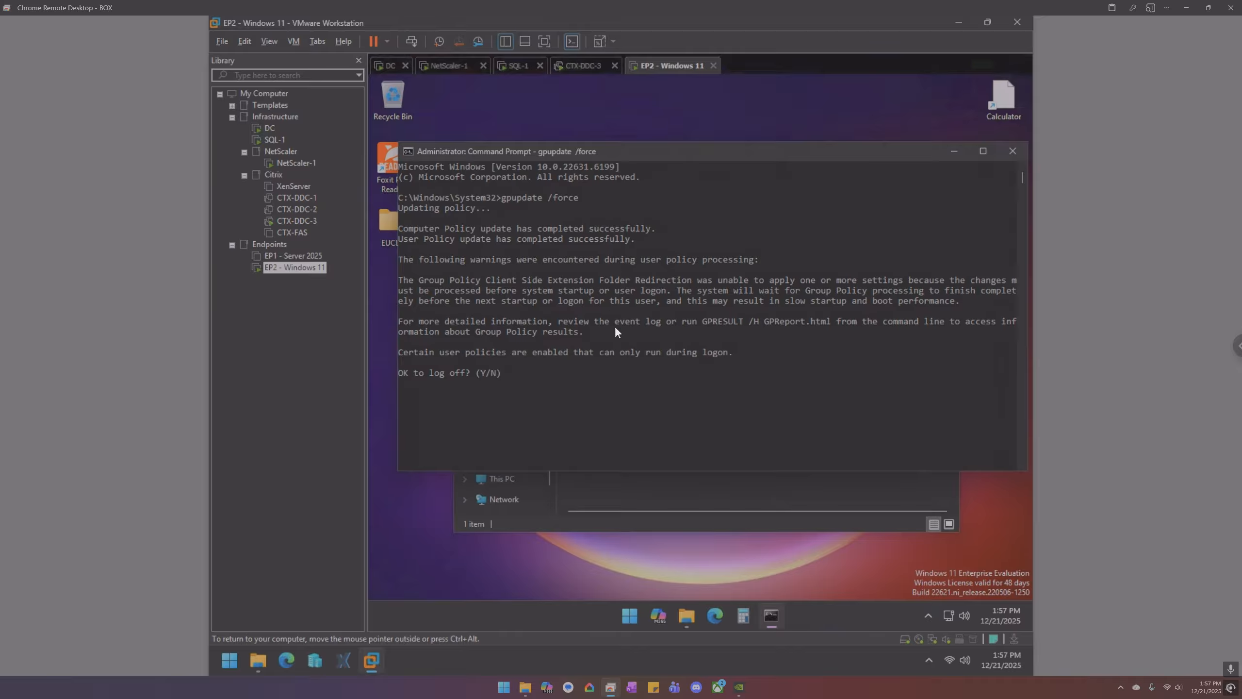
# - Restart the EP2 - Windows 11 guest via the tab's Power > Restart Guest
pyautogui.rightClick(661, 65)
pyautogui.moveTo(679, 93)
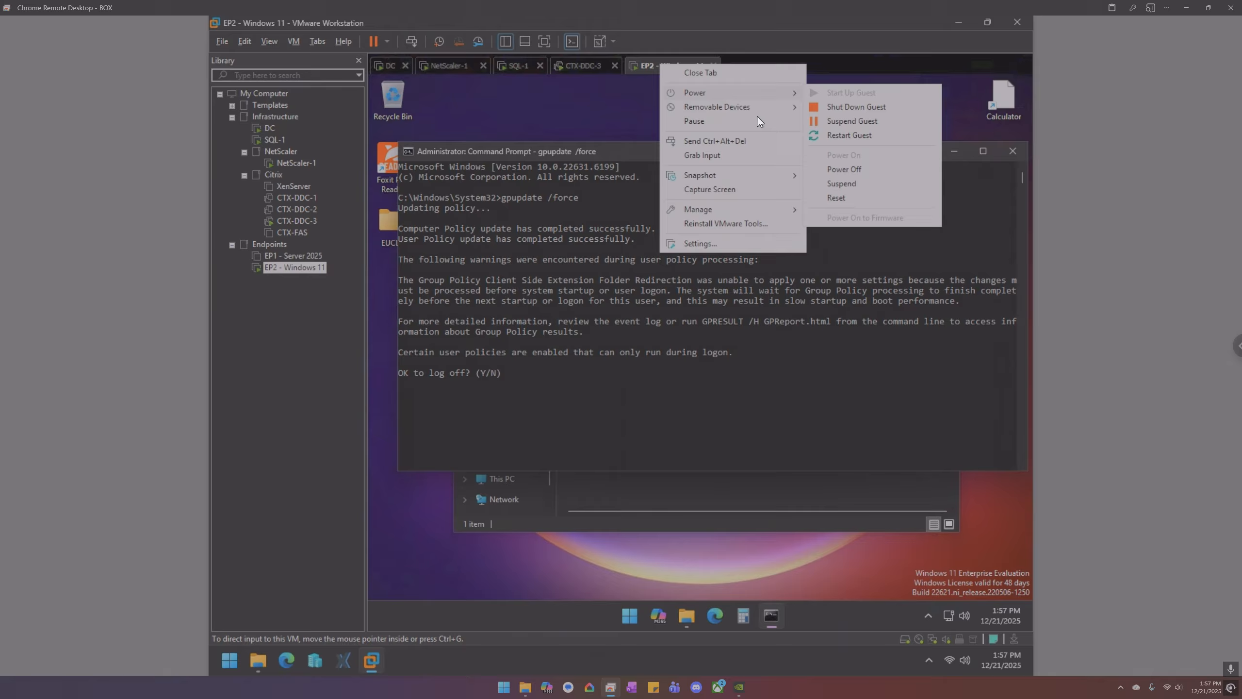
pyautogui.click(850, 134)
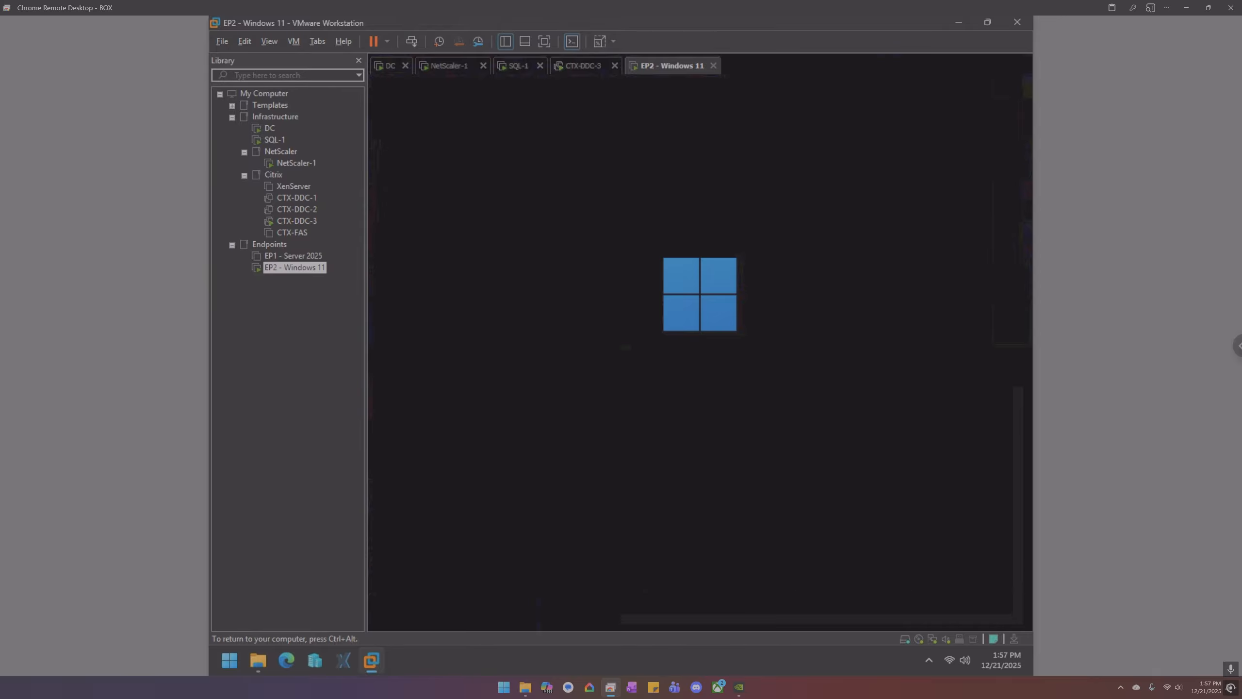
pyautogui.hotkey('ctrl', 'alt')
# - On the DC VM, launch Registry Editor with a regedit search
pyautogui.click(391, 68)
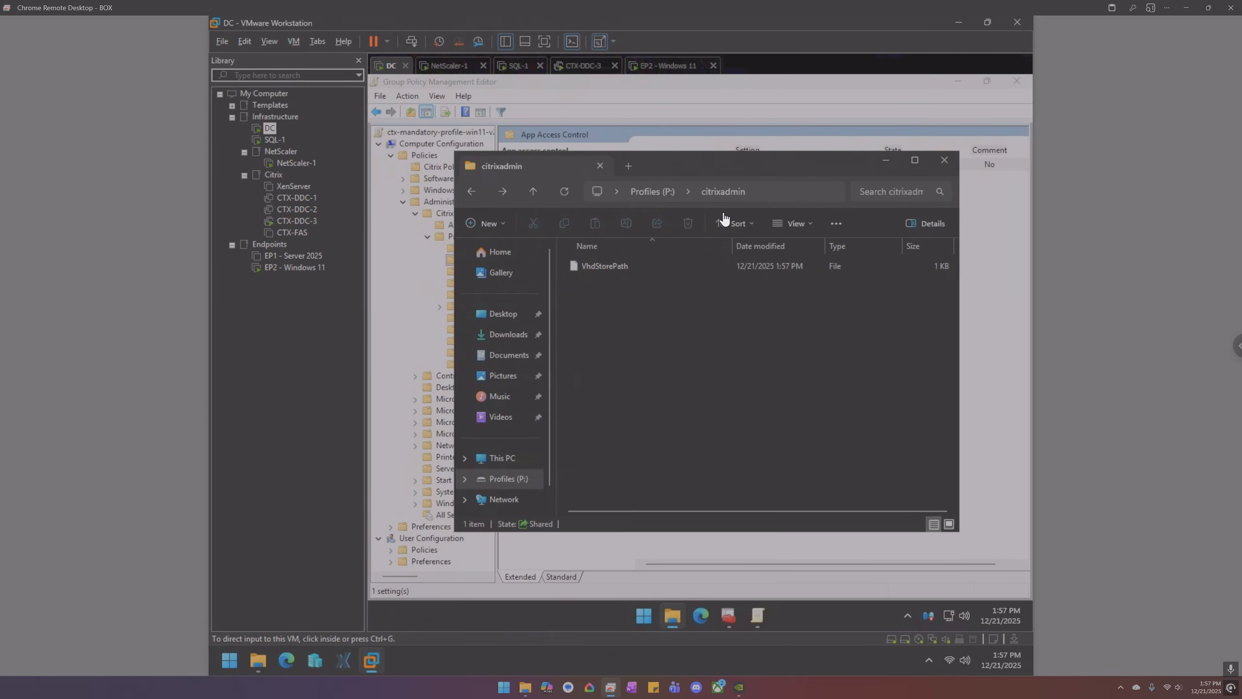
pyautogui.click(643, 497)
pyautogui.press('super')
pyautogui.write('regedit')
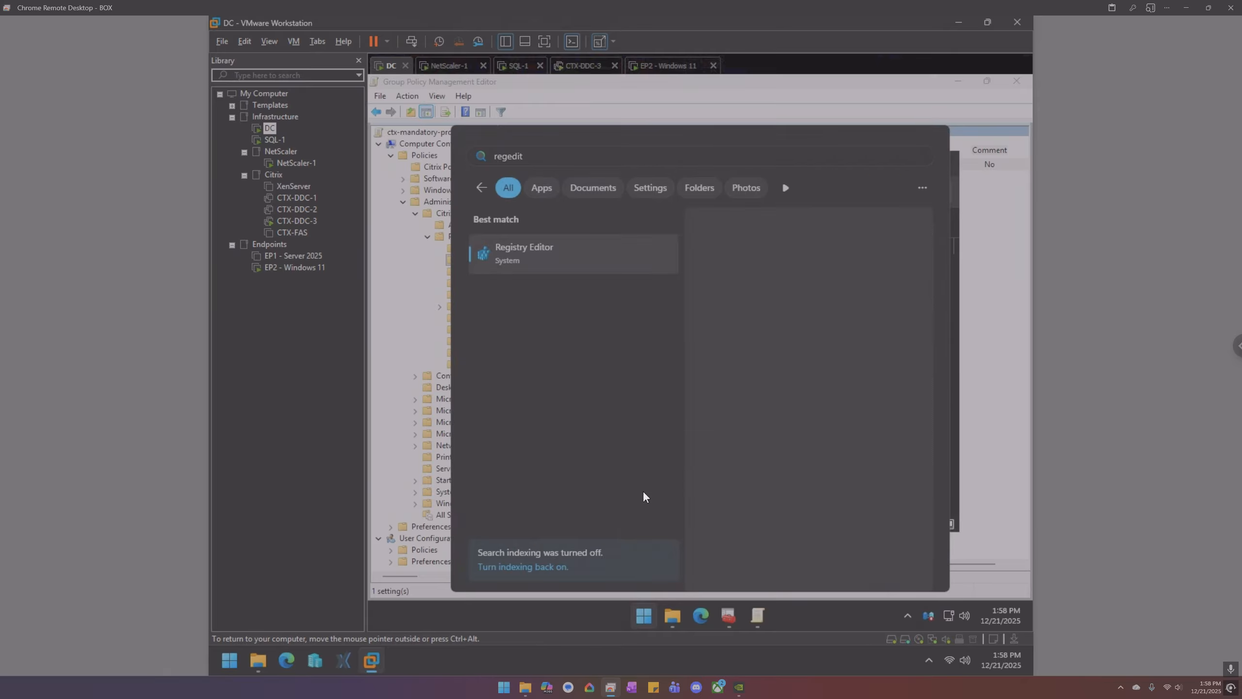
pyautogui.press('Return')
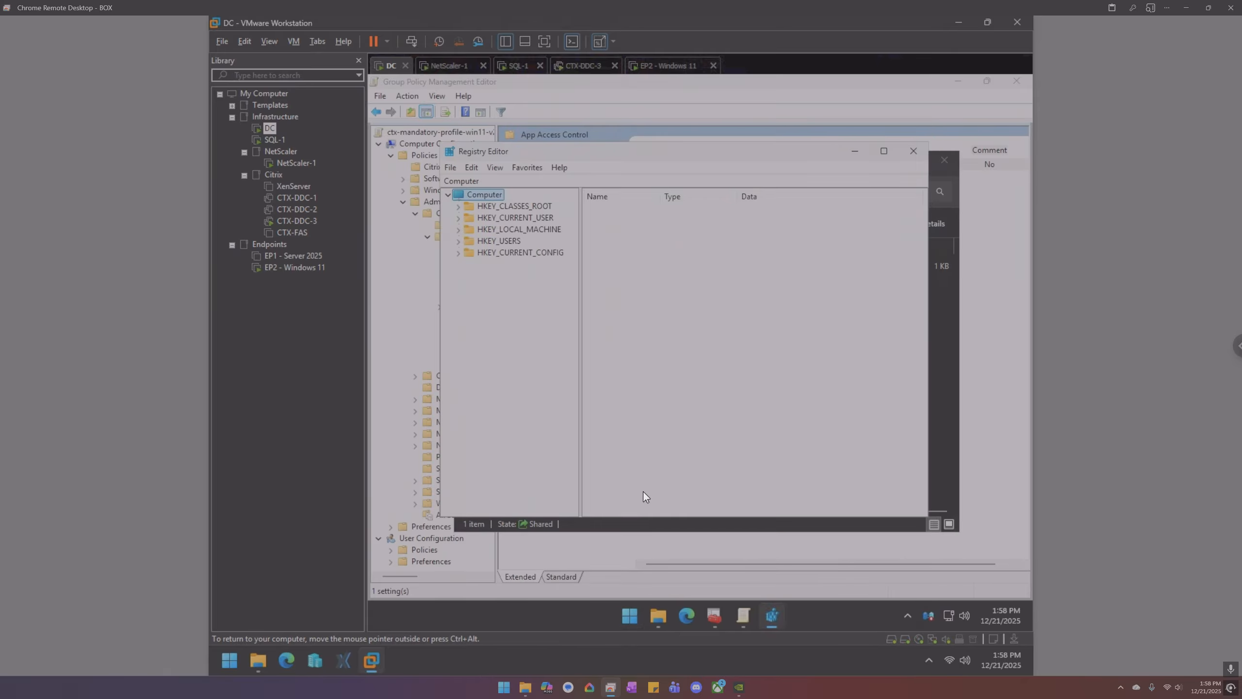
# - Try Connect Network Registry to ep2, dismiss the error, and close Registry Editor
pyautogui.click(451, 167)
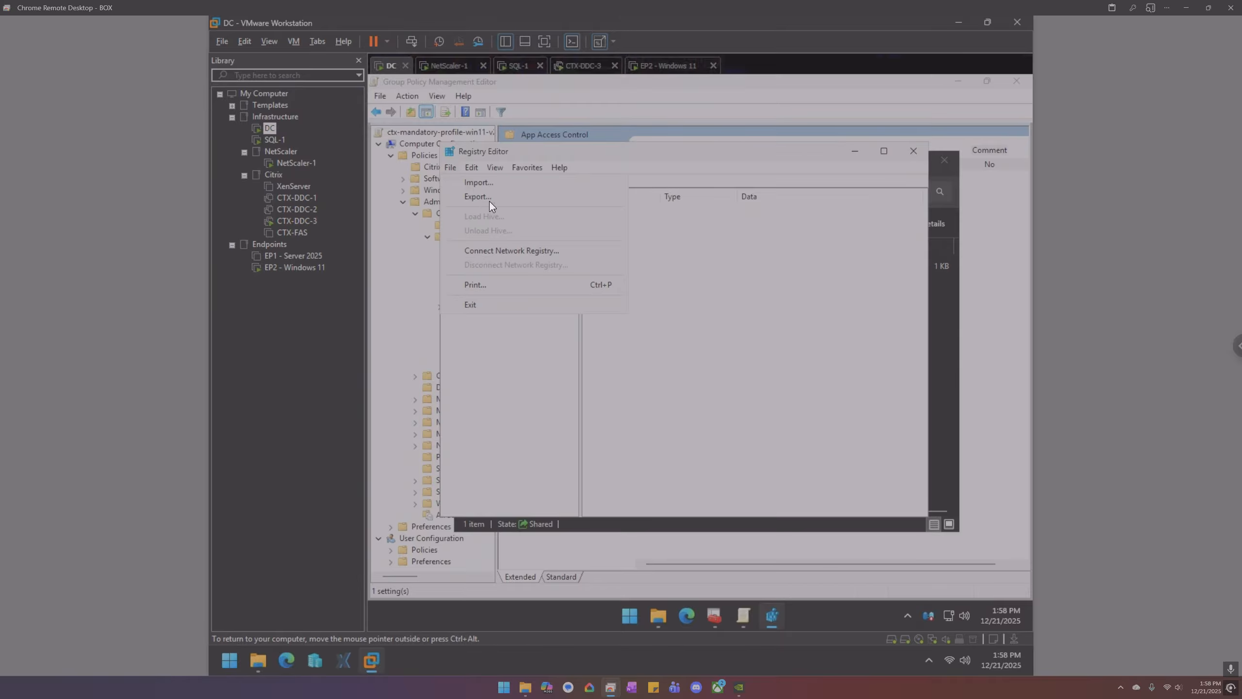
pyautogui.click(503, 251)
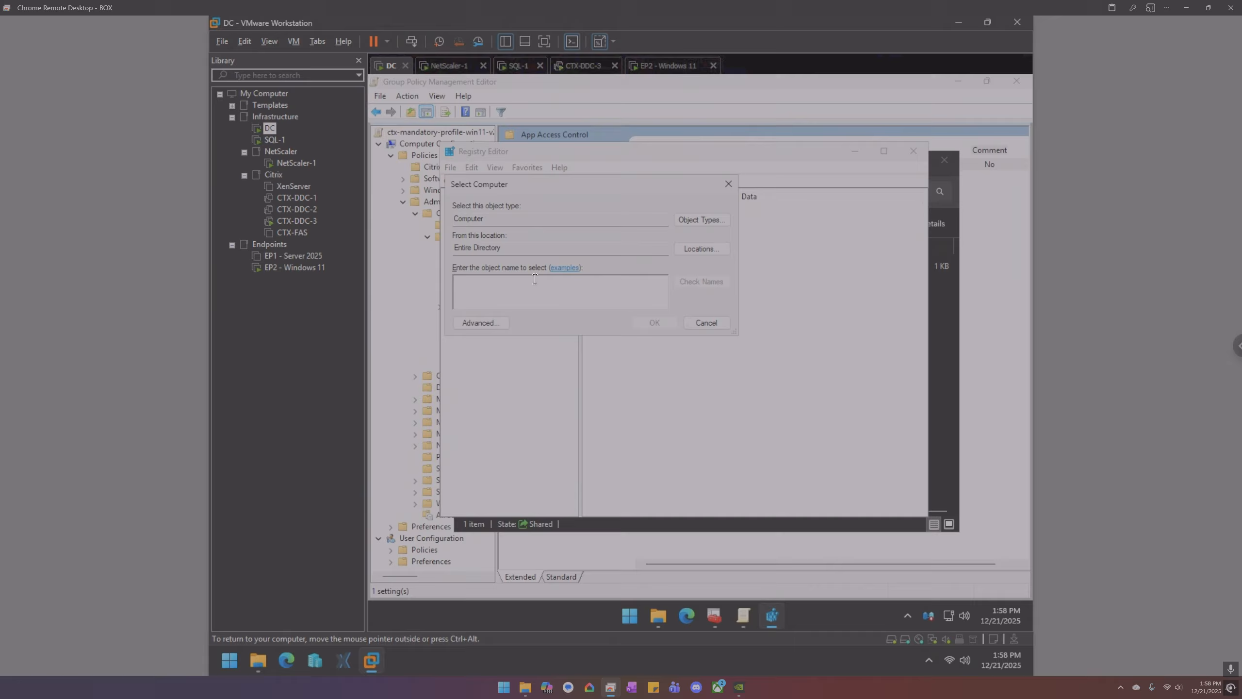
pyautogui.write('ep2')
pyautogui.press('Return')
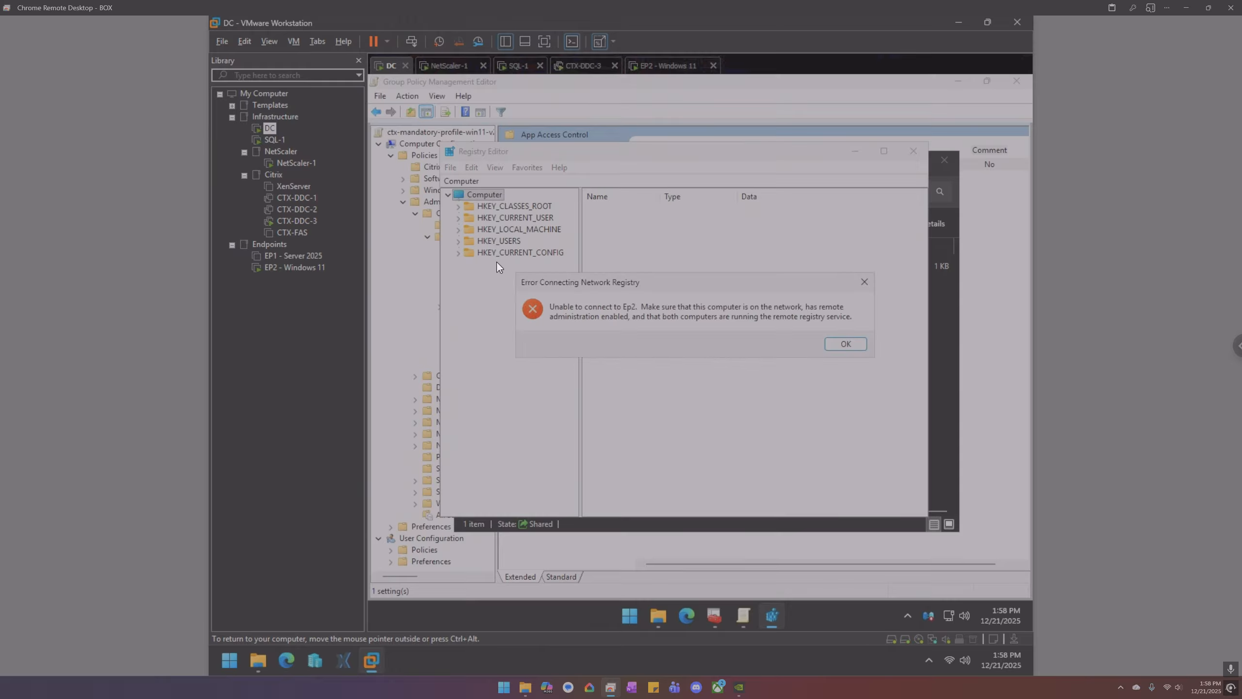
pyautogui.click(845, 343)
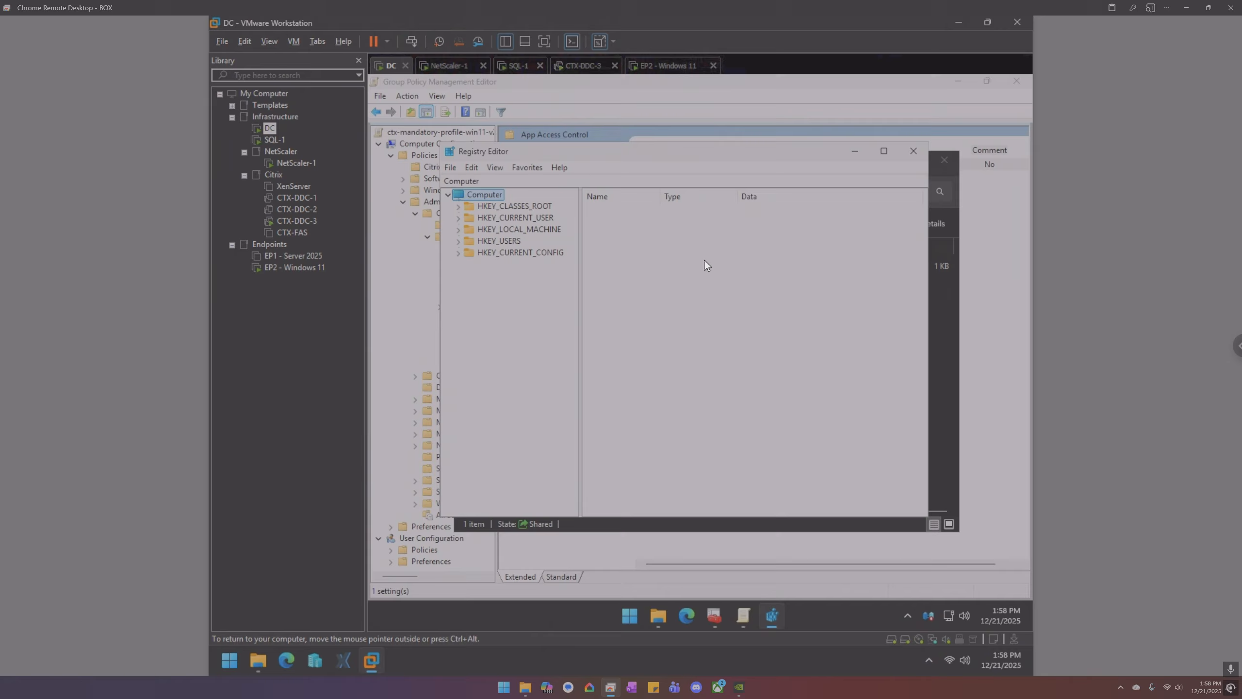
pyautogui.click(913, 151)
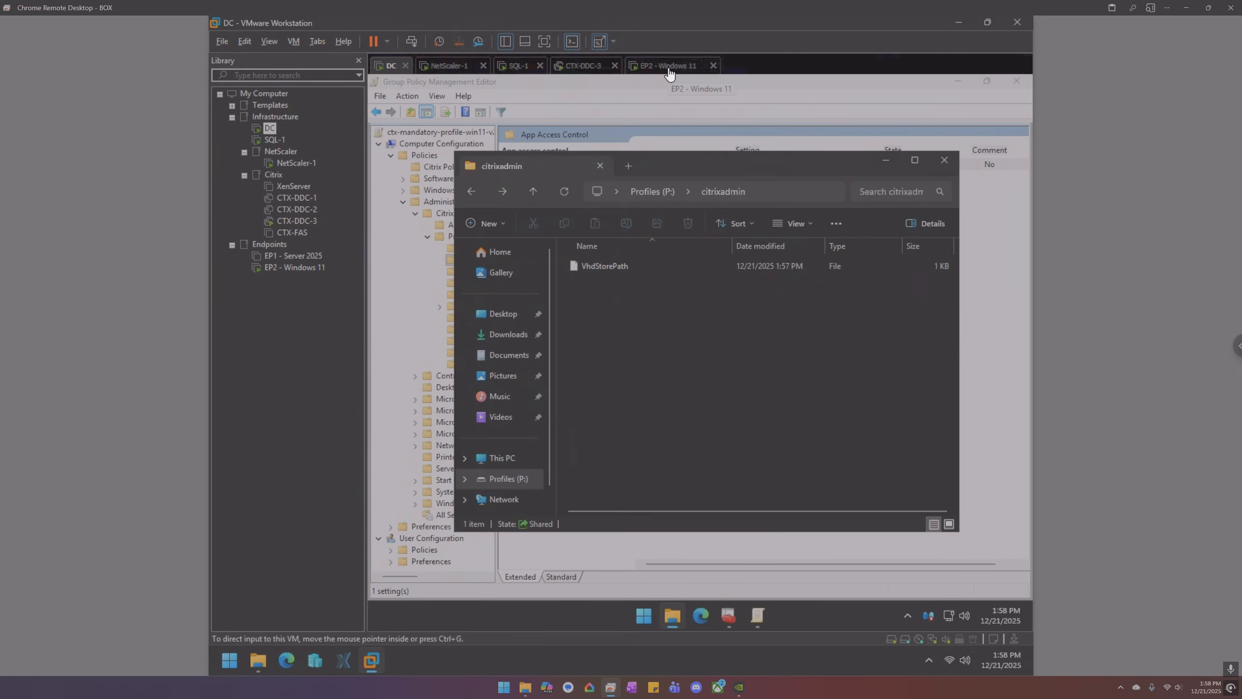
# - Browse \\ep2\c$\Users to view EP2's existing profile folders
pyautogui.click(778, 190)
pyautogui.write('\\\\')
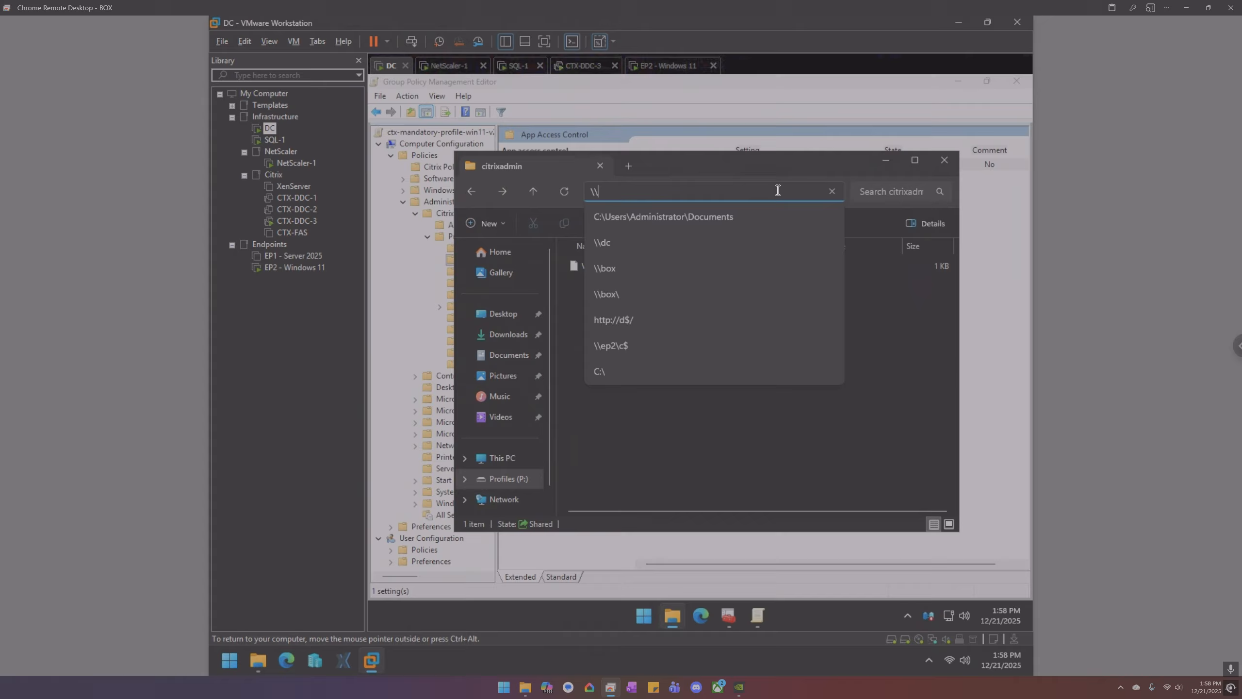
pyautogui.write('ep2\\c$')
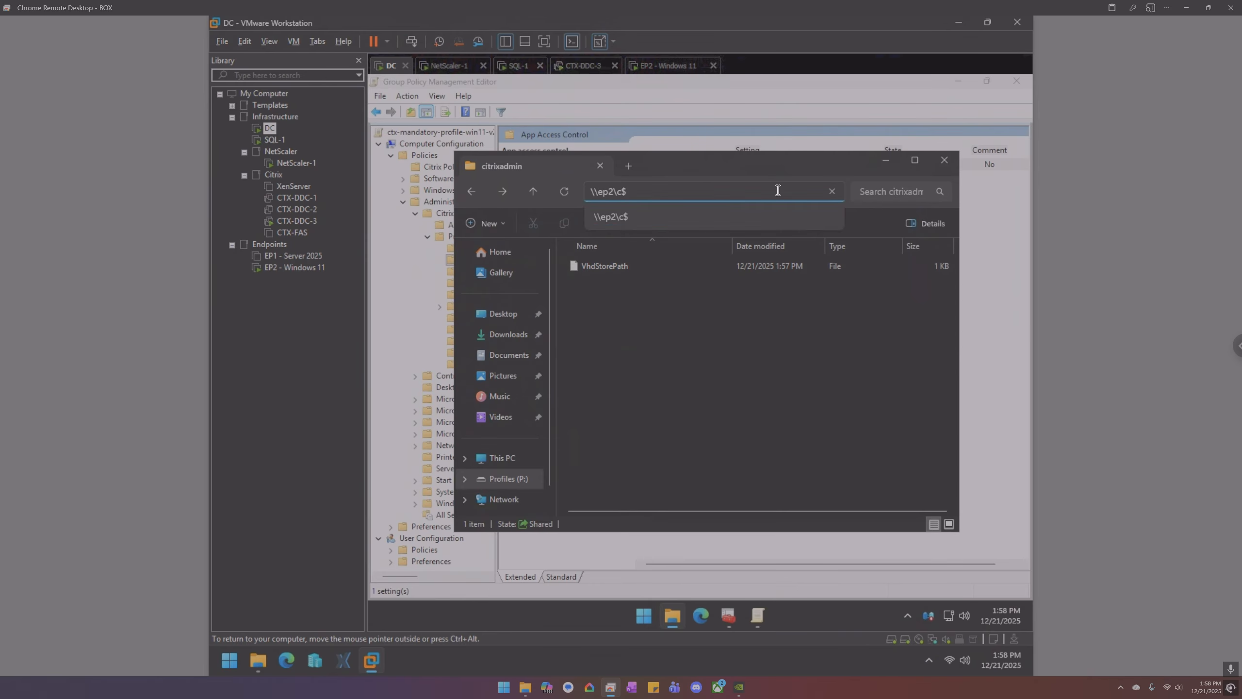
pyautogui.press('Return')
pyautogui.doubleClick(614, 367)
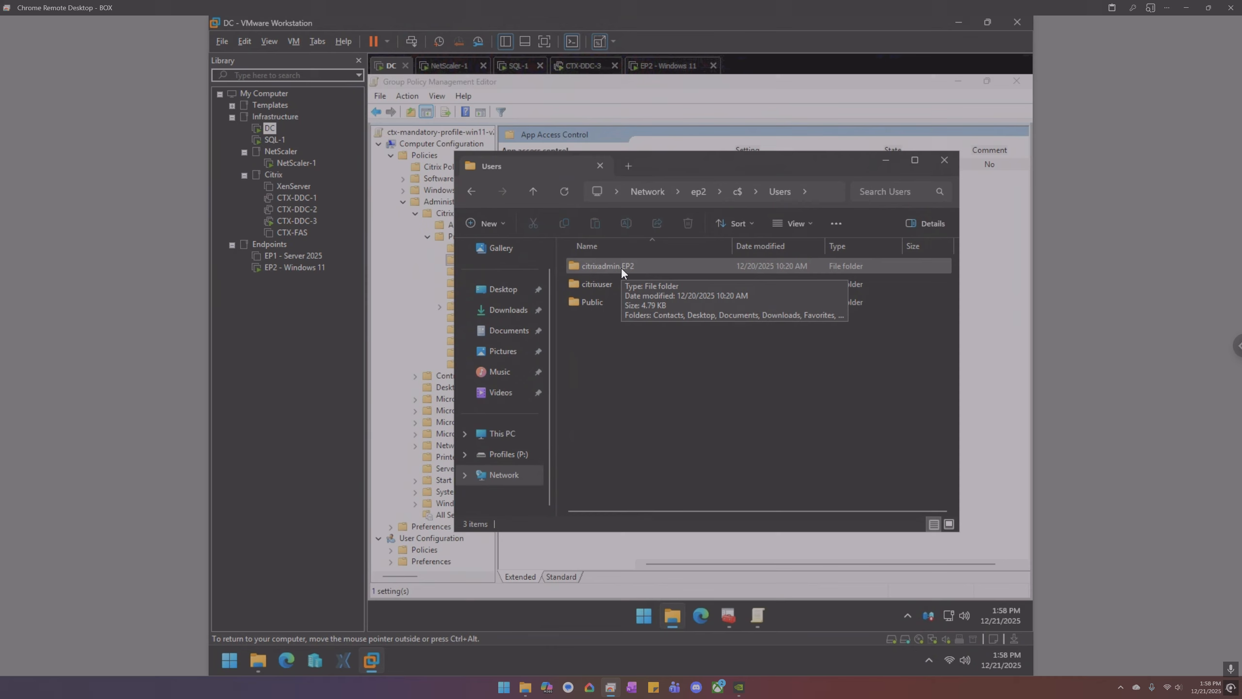
pyautogui.click(621, 268)
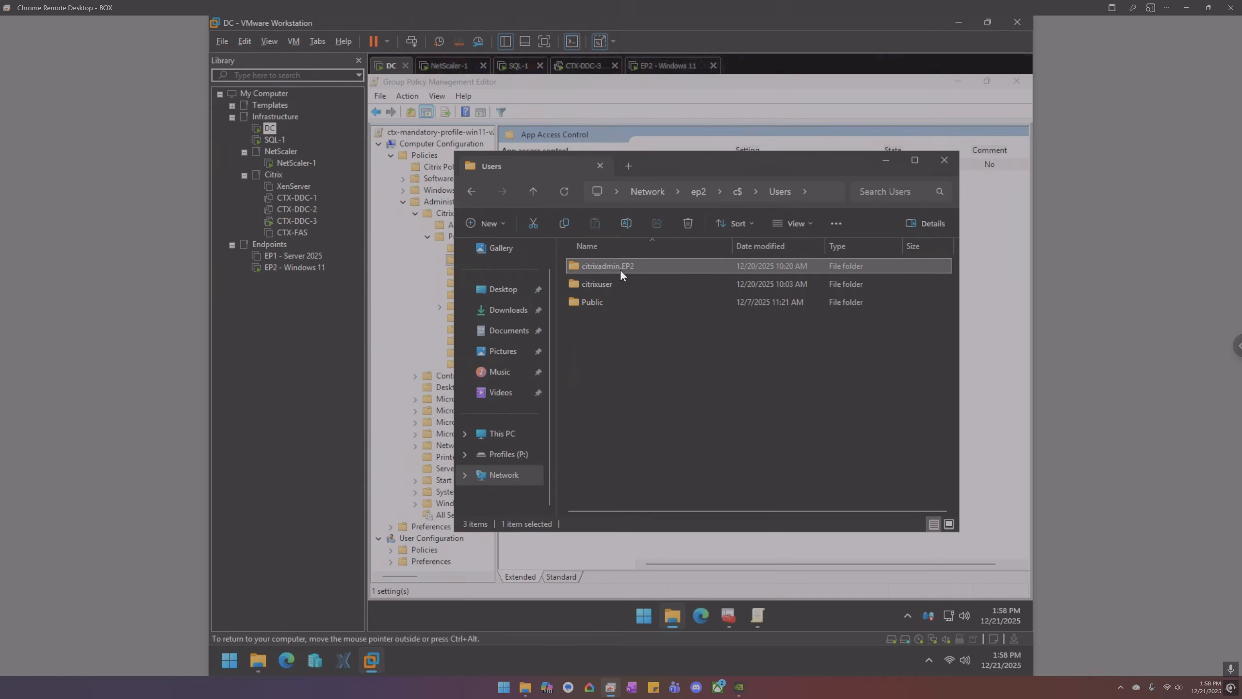
pyautogui.moveTo(620, 269)
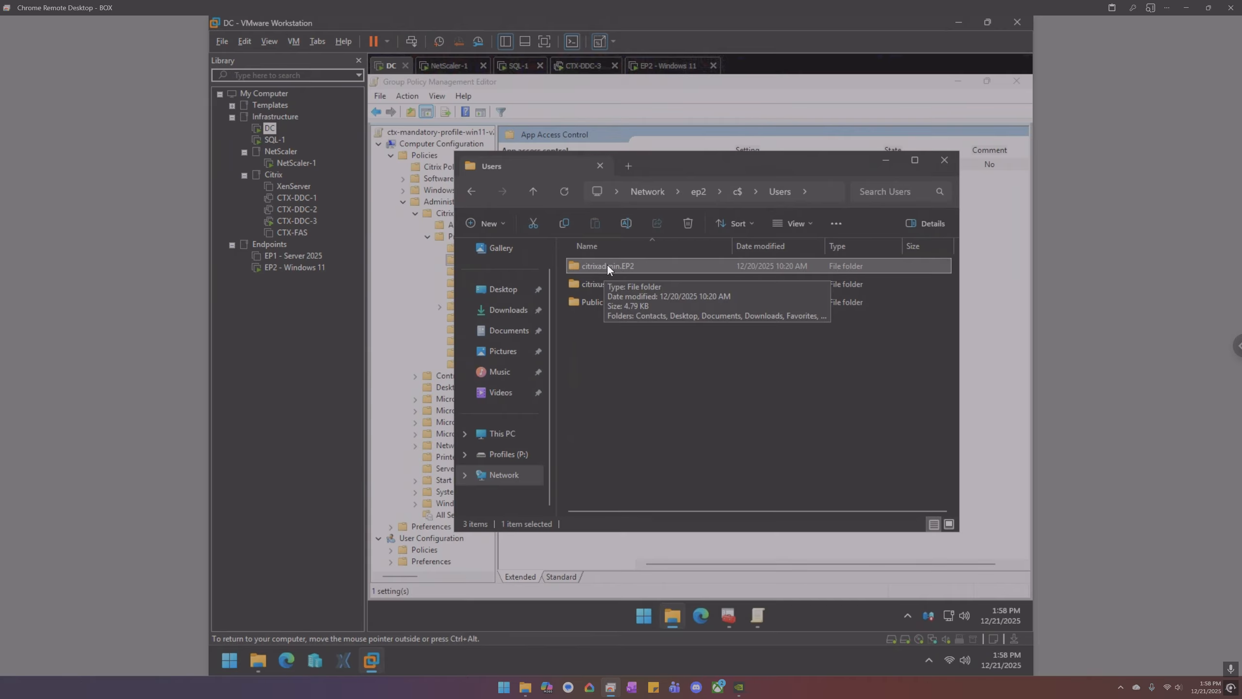
pyautogui.click(668, 66)
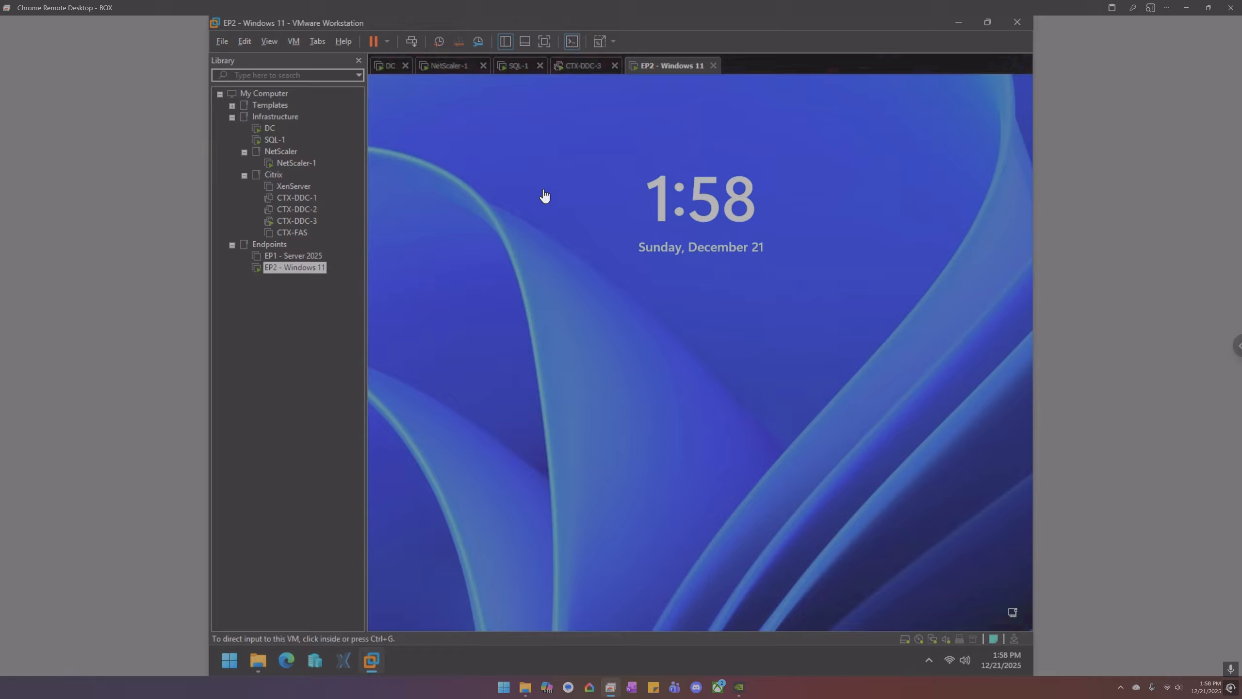
# - Sign the admin account into EP2 with its password, then return to the DC
pyautogui.click(413, 41)
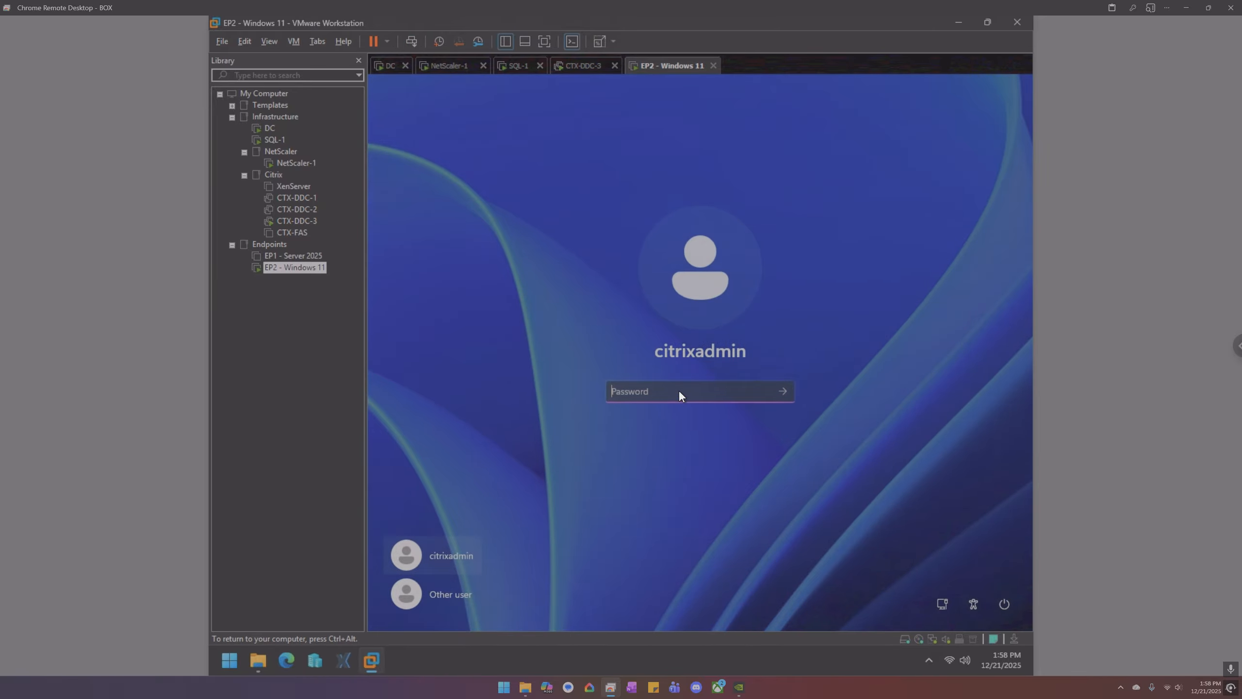
pyautogui.write('••••••••••')
pyautogui.press('Return')
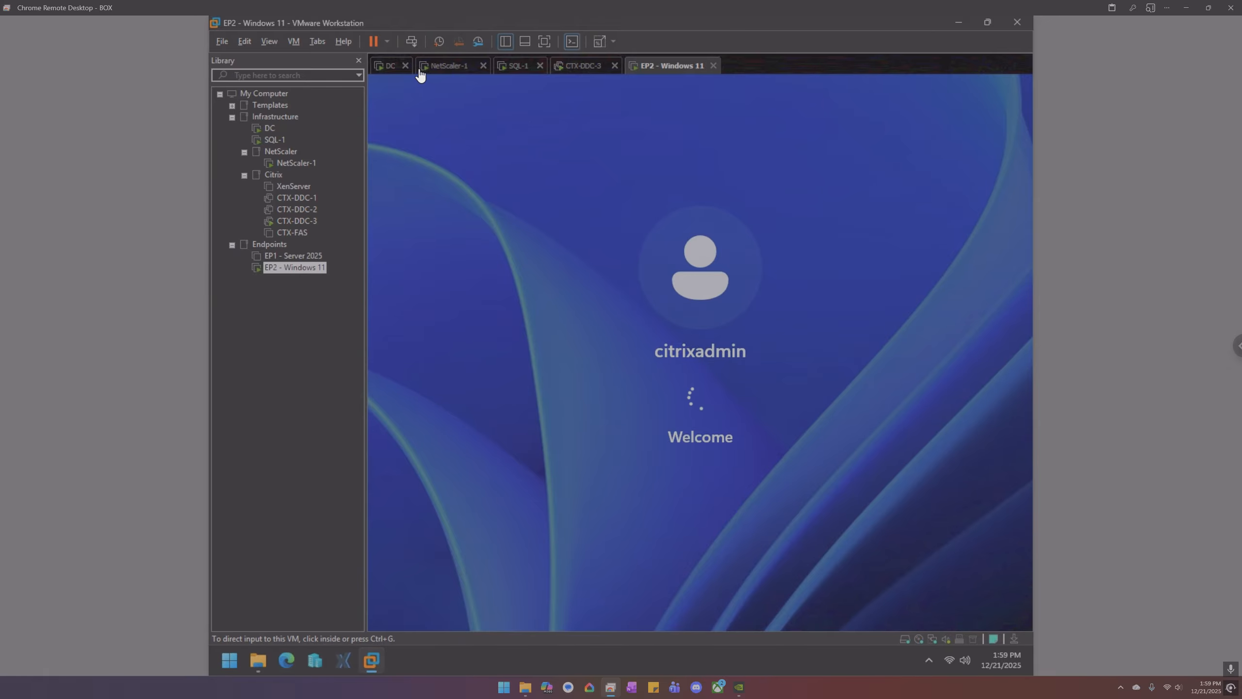
pyautogui.click(396, 66)
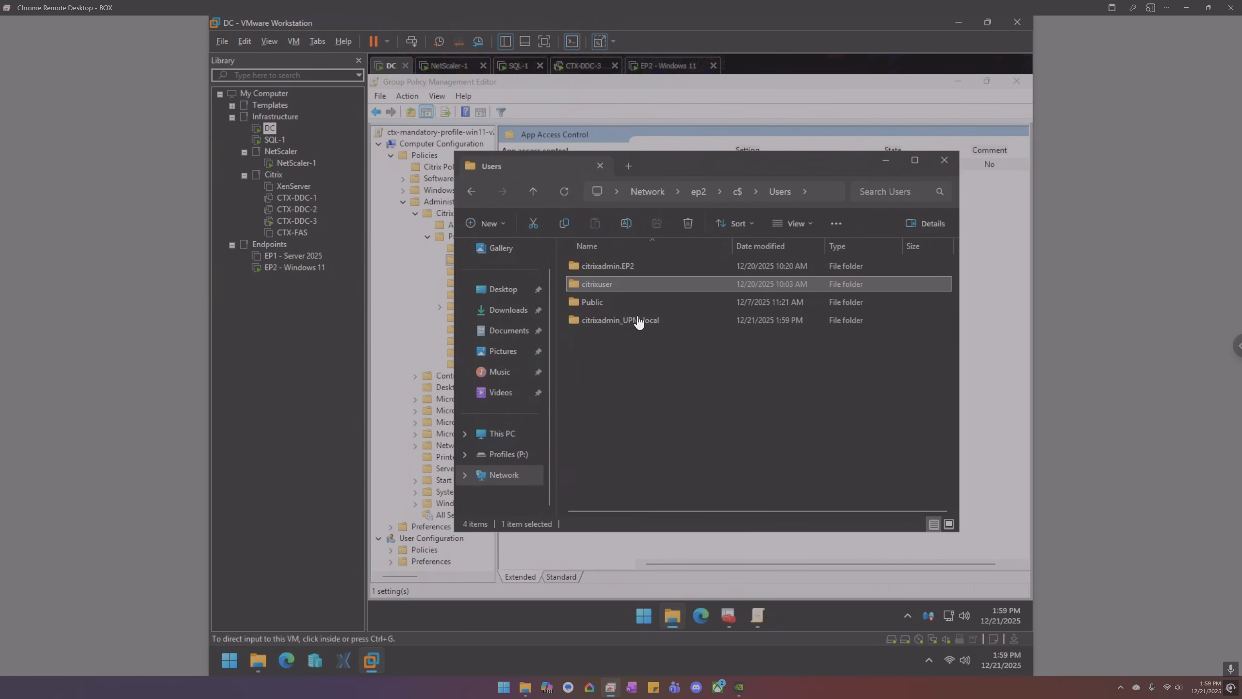
# - Refresh EP2's Users folder to show the newly created profile folder
pyautogui.click(641, 323)
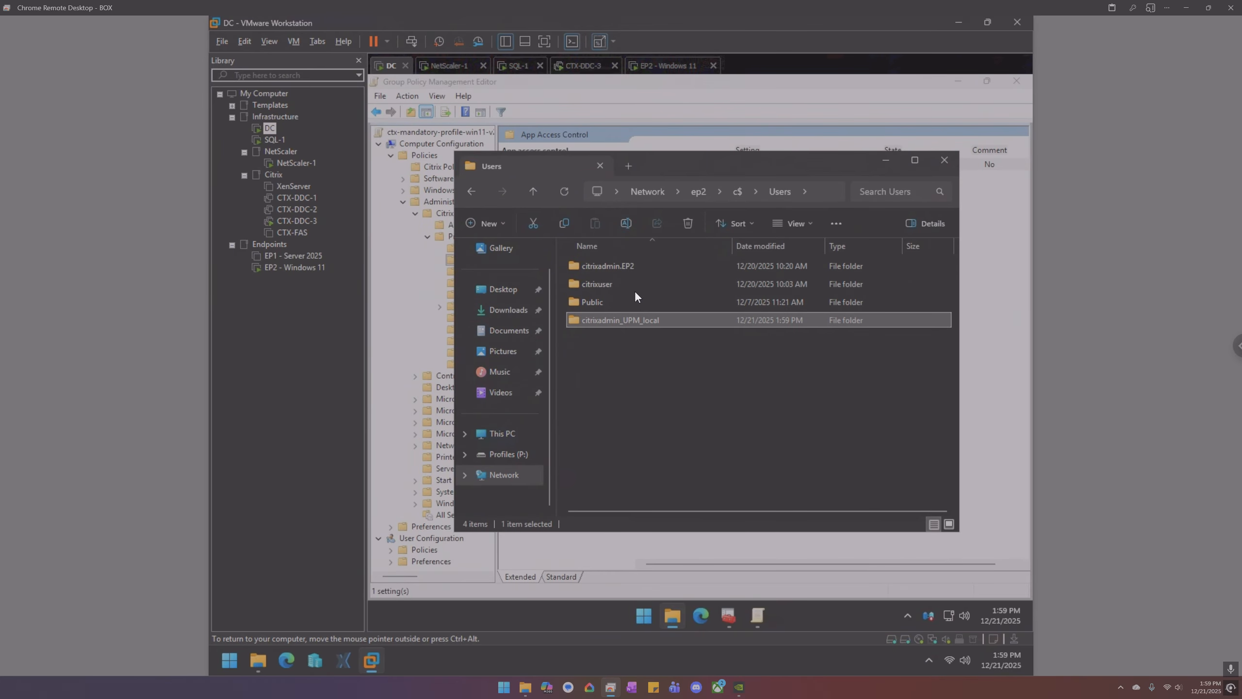
pyautogui.click(565, 191)
pyautogui.click(608, 319)
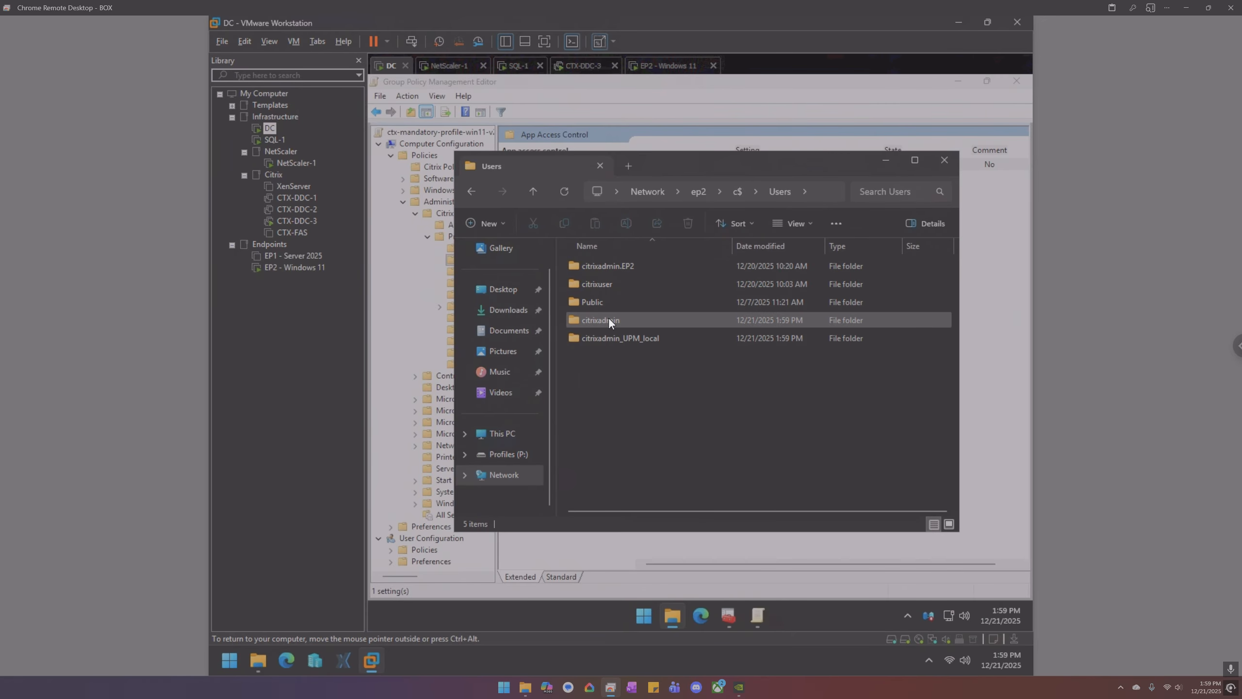
# - In a new tab, open Profiles (P:) > user folder > ProfileContainer > Win11
pyautogui.click(629, 166)
pyautogui.click(523, 480)
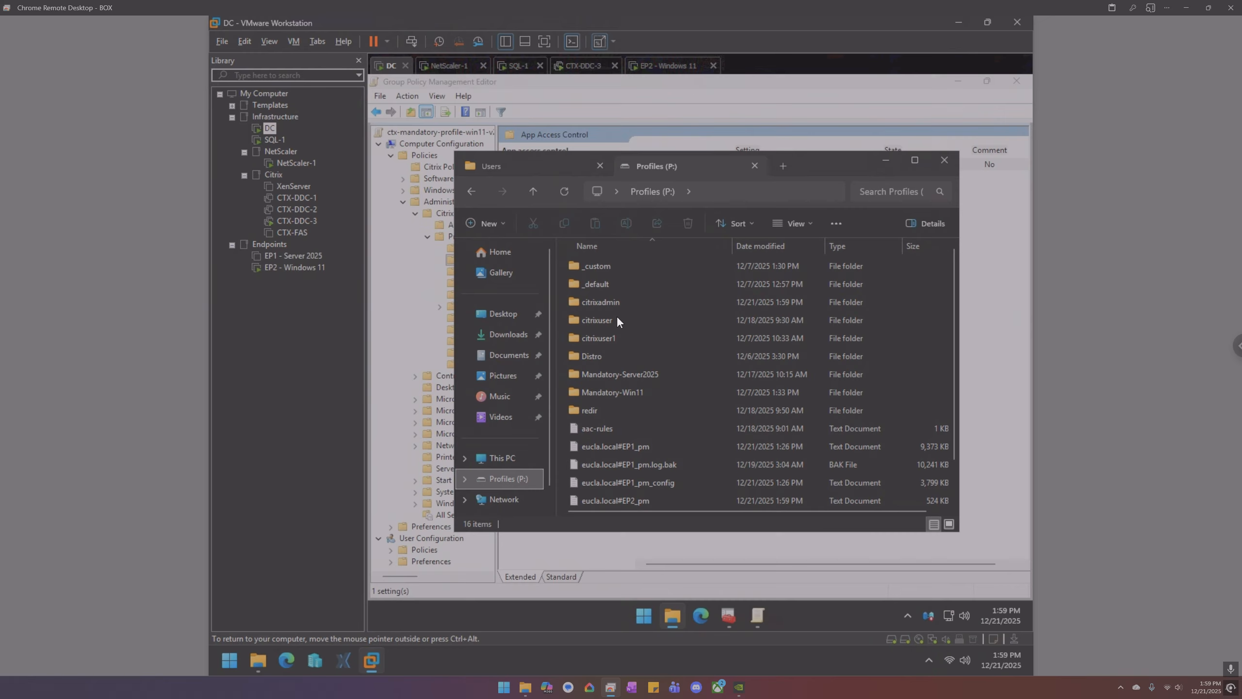
pyautogui.doubleClick(616, 295)
pyautogui.doubleClick(607, 267)
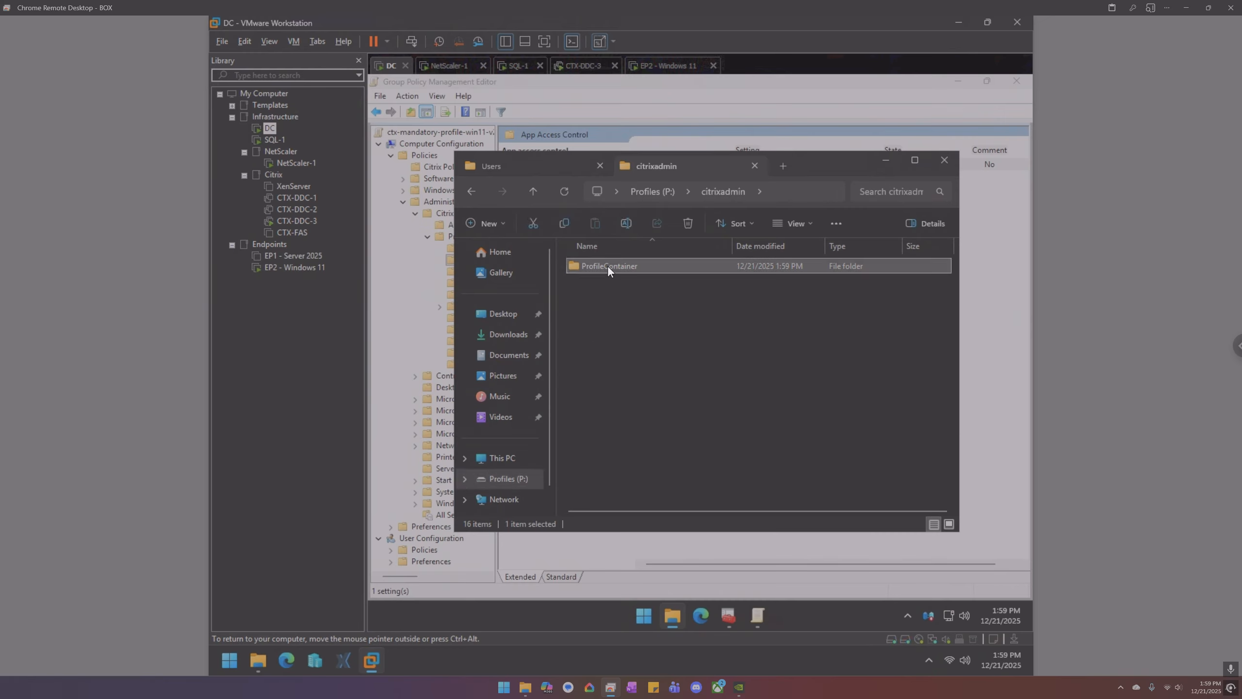
pyautogui.doubleClick(607, 268)
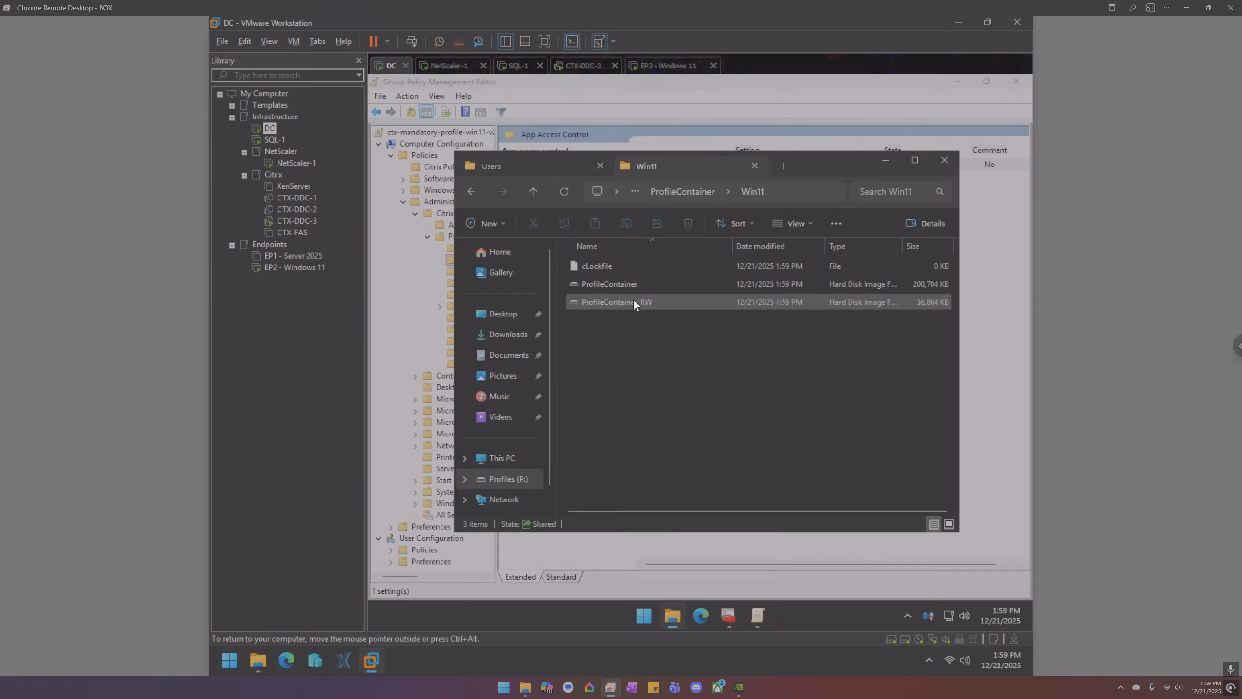
pyautogui.click(662, 65)
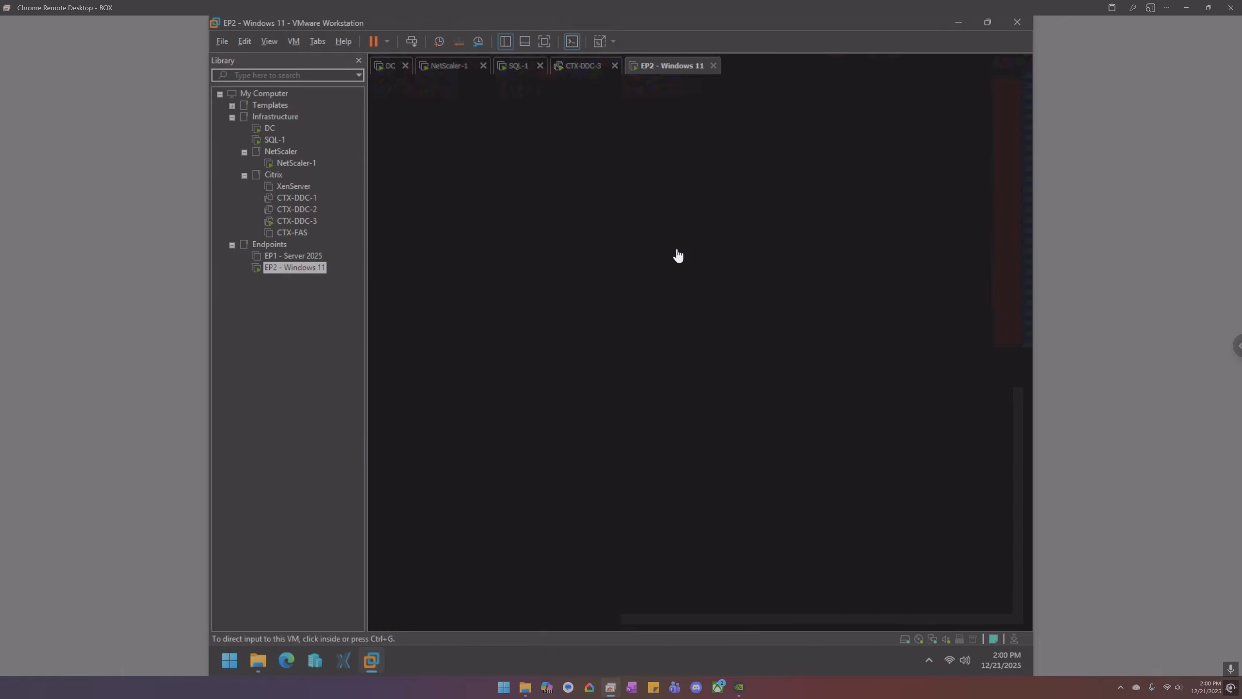
# - Wake EP2's Windows 11 screen and open File Explorer from the taskbar
pyautogui.click(677, 255)
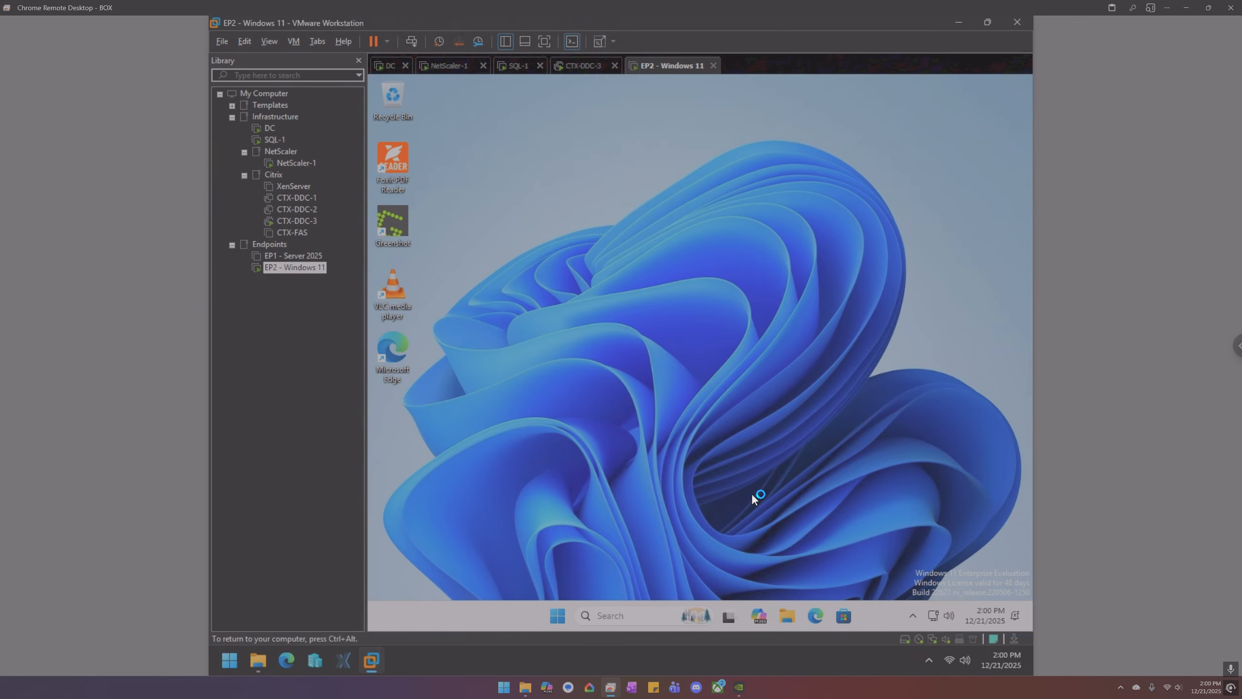
pyautogui.click(784, 612)
# - Navigate through This PC and Local Disk (C:) into the Temp folder
pyautogui.click(513, 457)
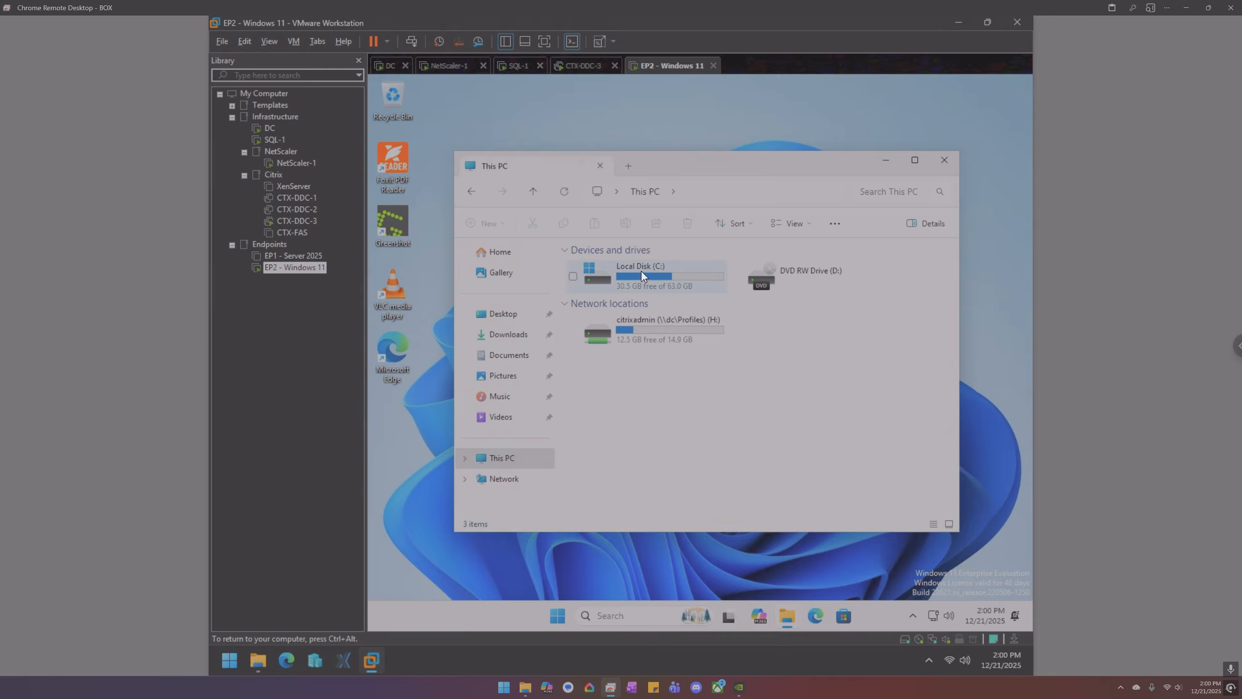
pyautogui.click(640, 270)
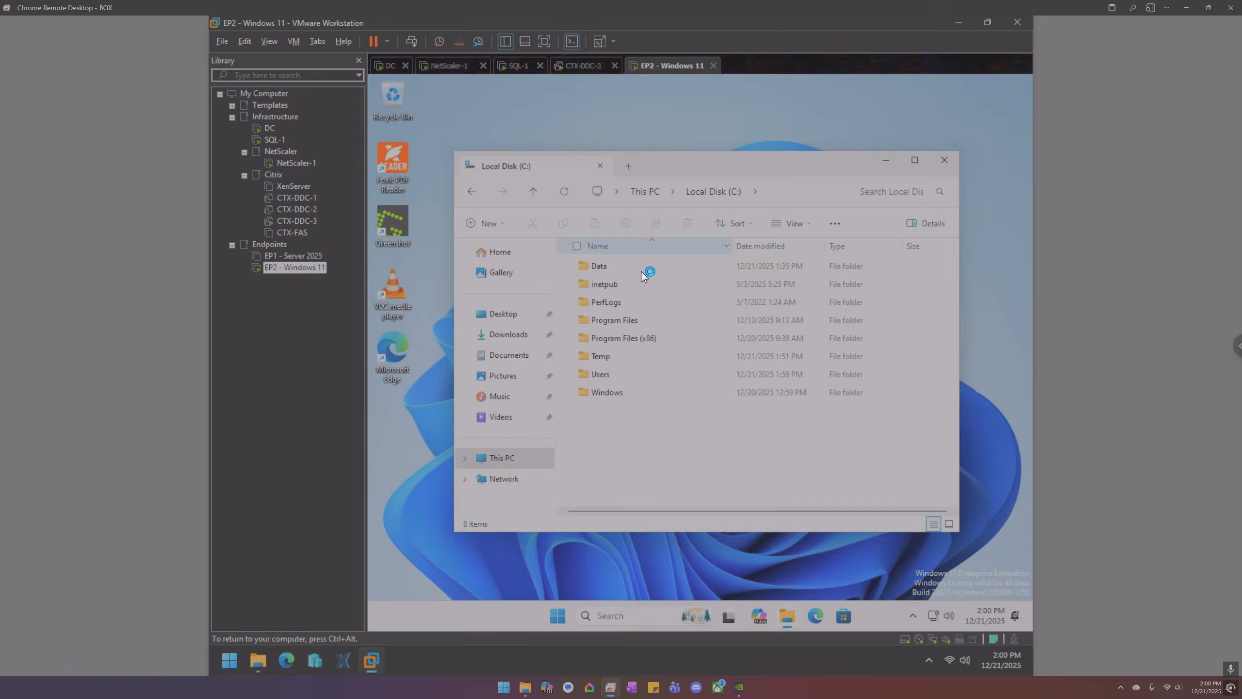
pyautogui.doubleClick(606, 355)
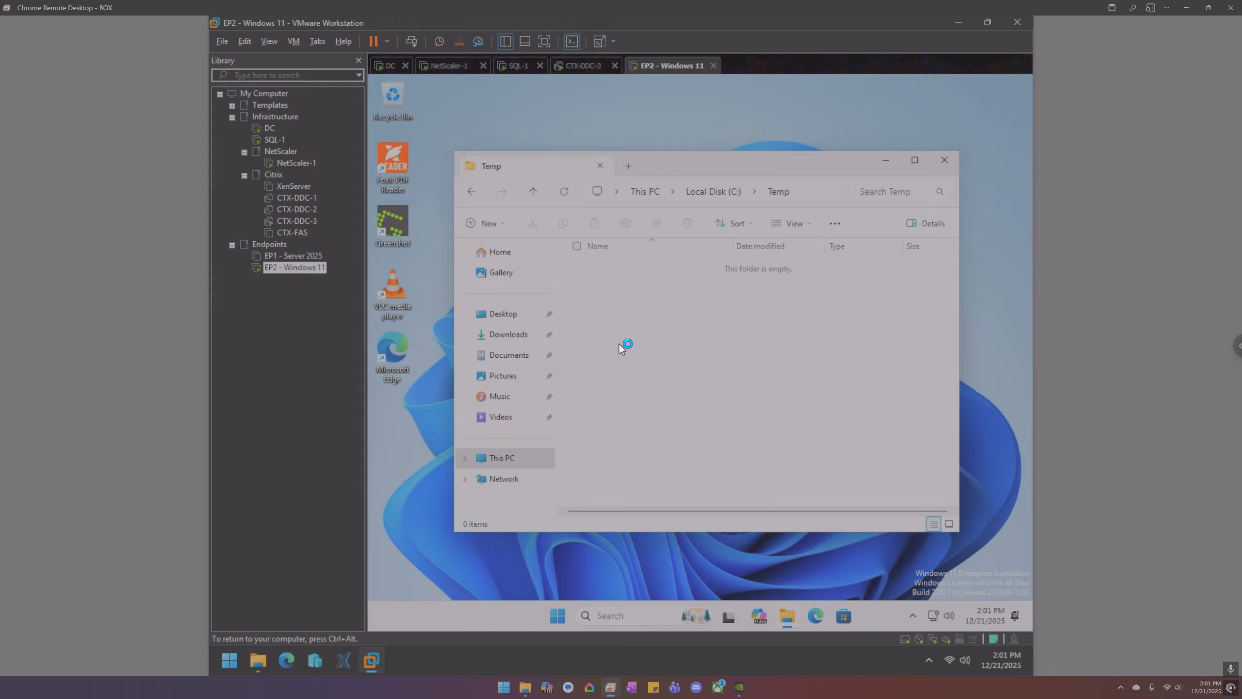
pyautogui.click(495, 356)
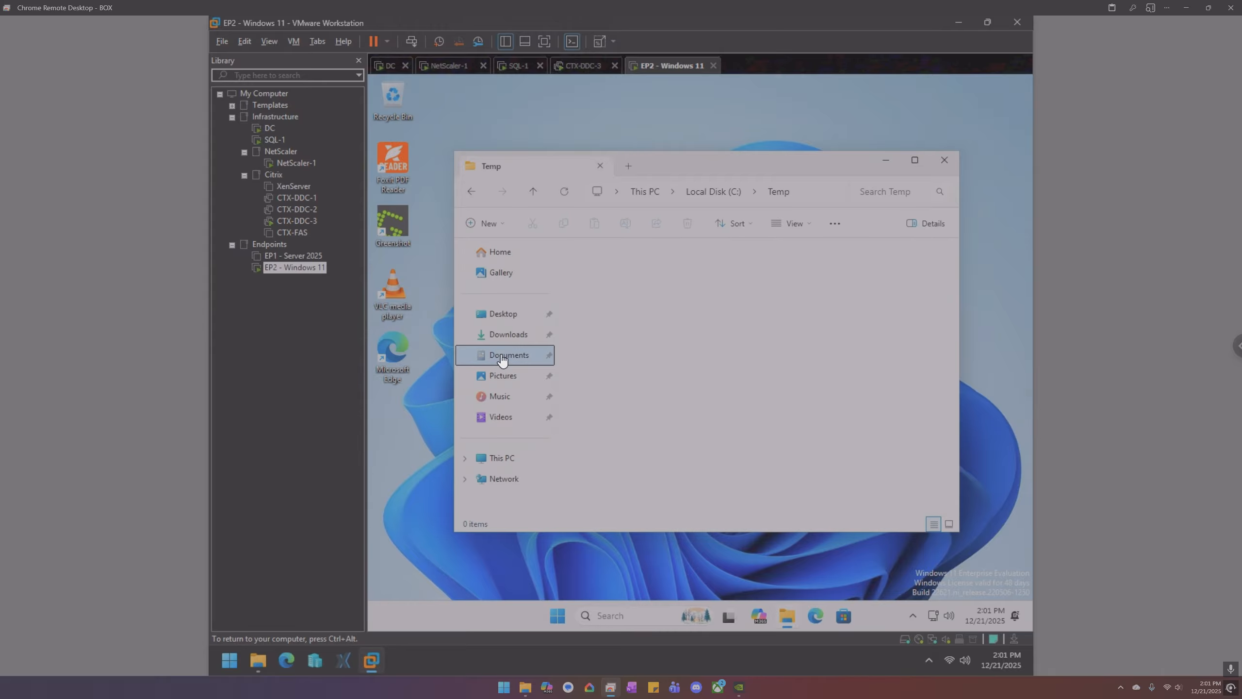
pyautogui.click(507, 459)
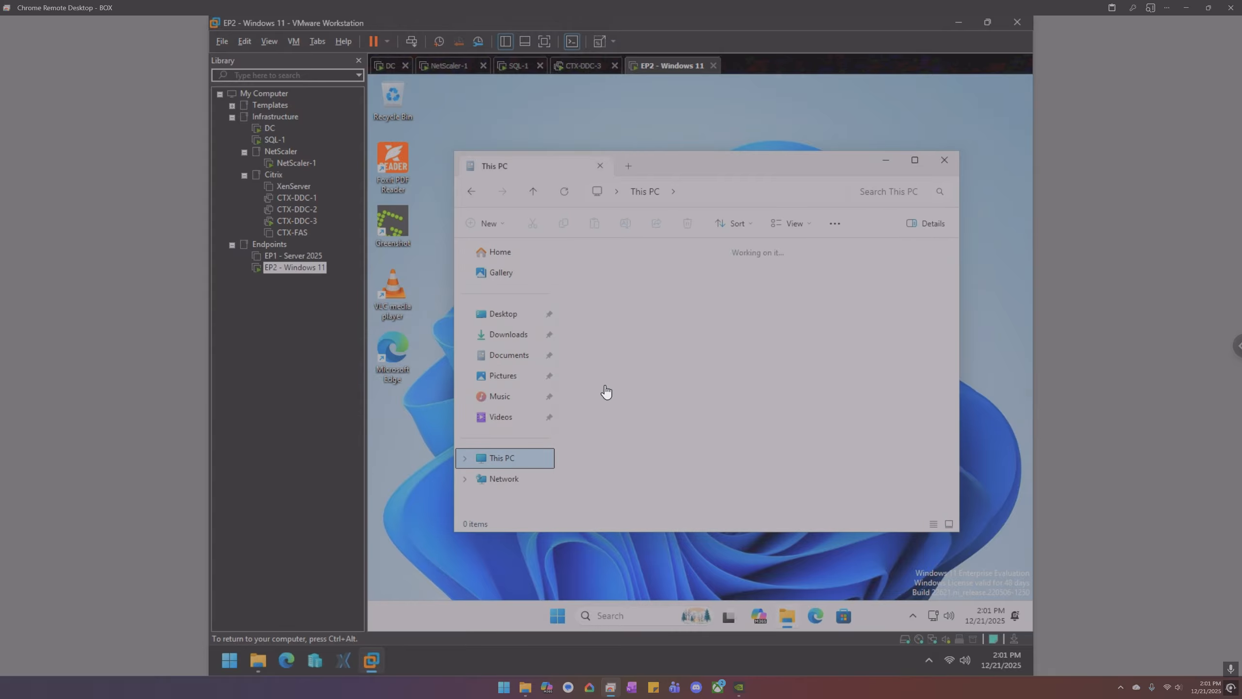
pyautogui.doubleClick(654, 272)
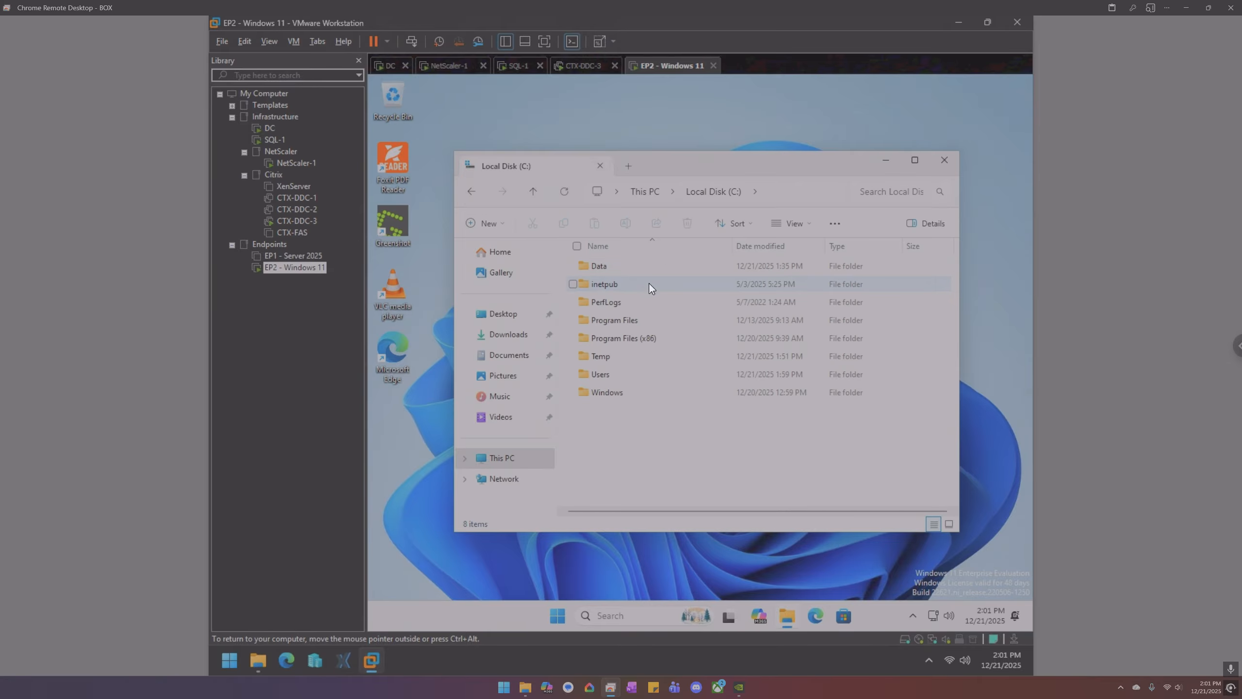
pyautogui.doubleClick(627, 355)
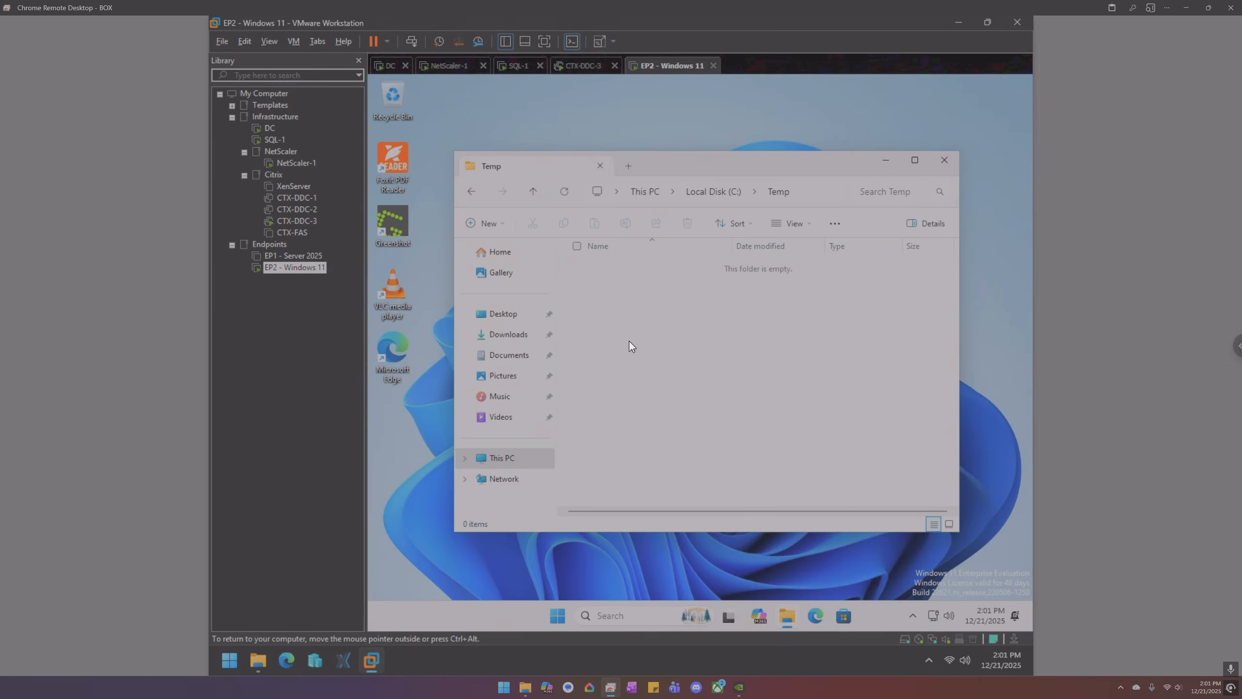
# - Create an empty text document named hi in C:\Temp, then view Documents
pyautogui.rightClick(629, 343)
pyautogui.moveTo(676, 422)
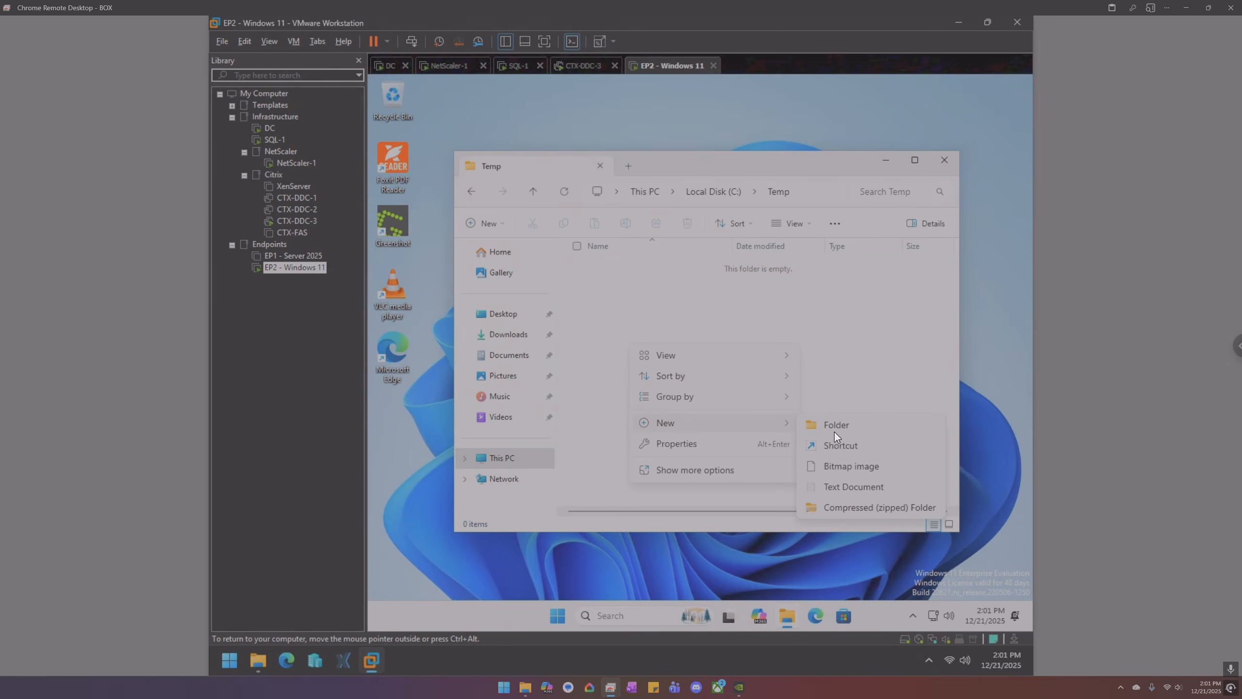
pyautogui.click(847, 486)
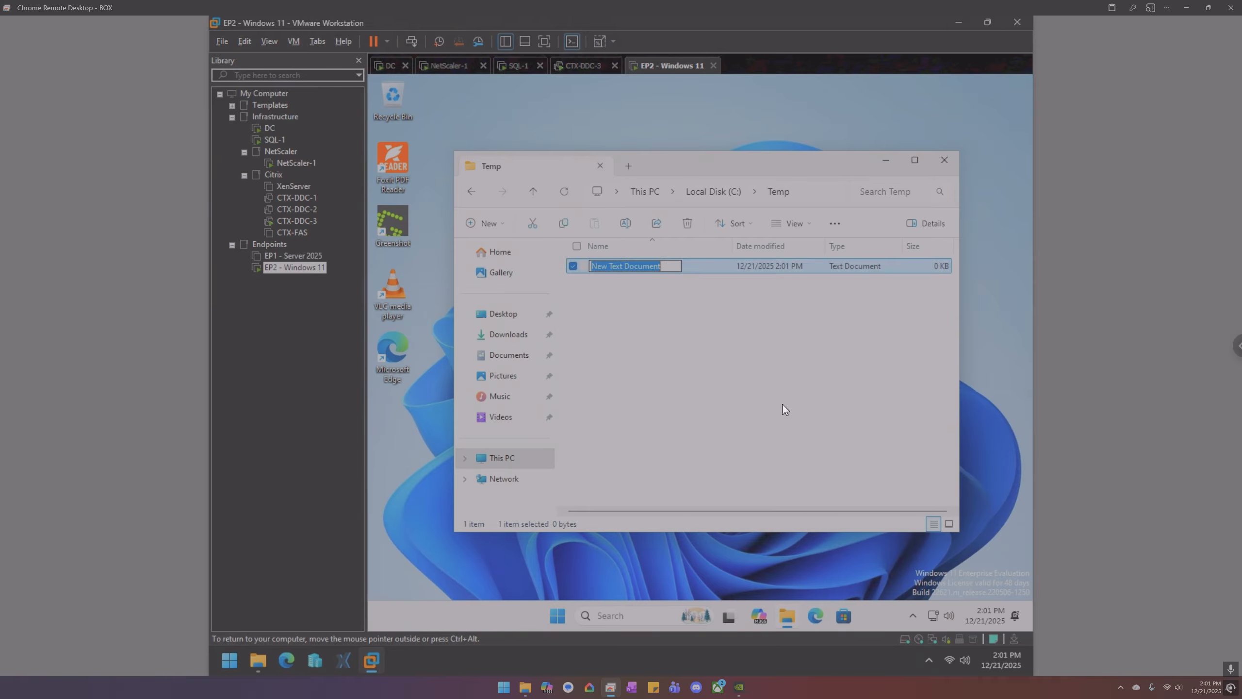
pyautogui.write('hi')
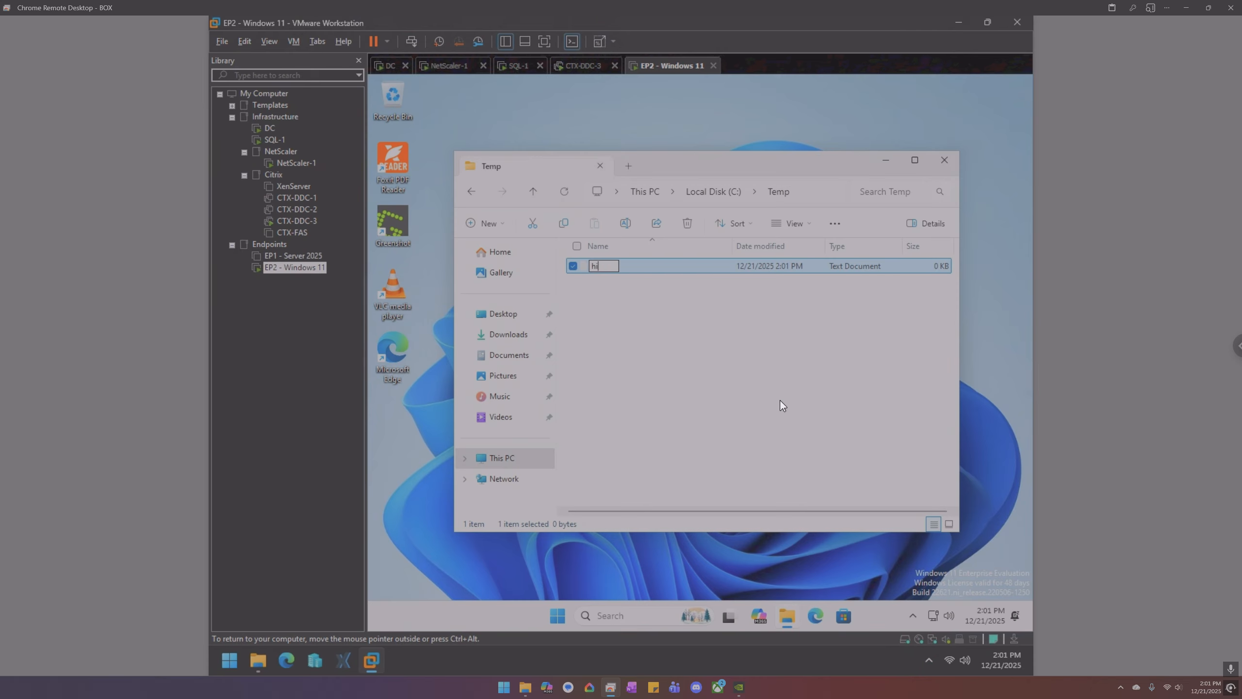
pyautogui.press('Return')
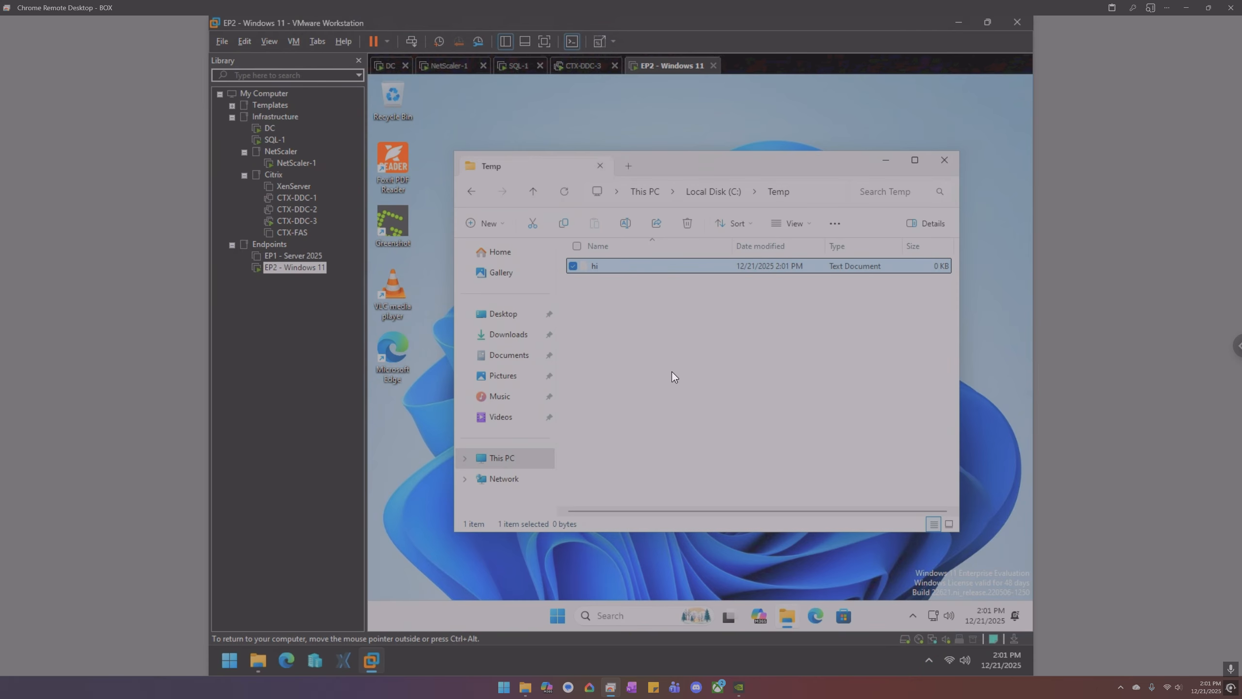
pyautogui.click(514, 357)
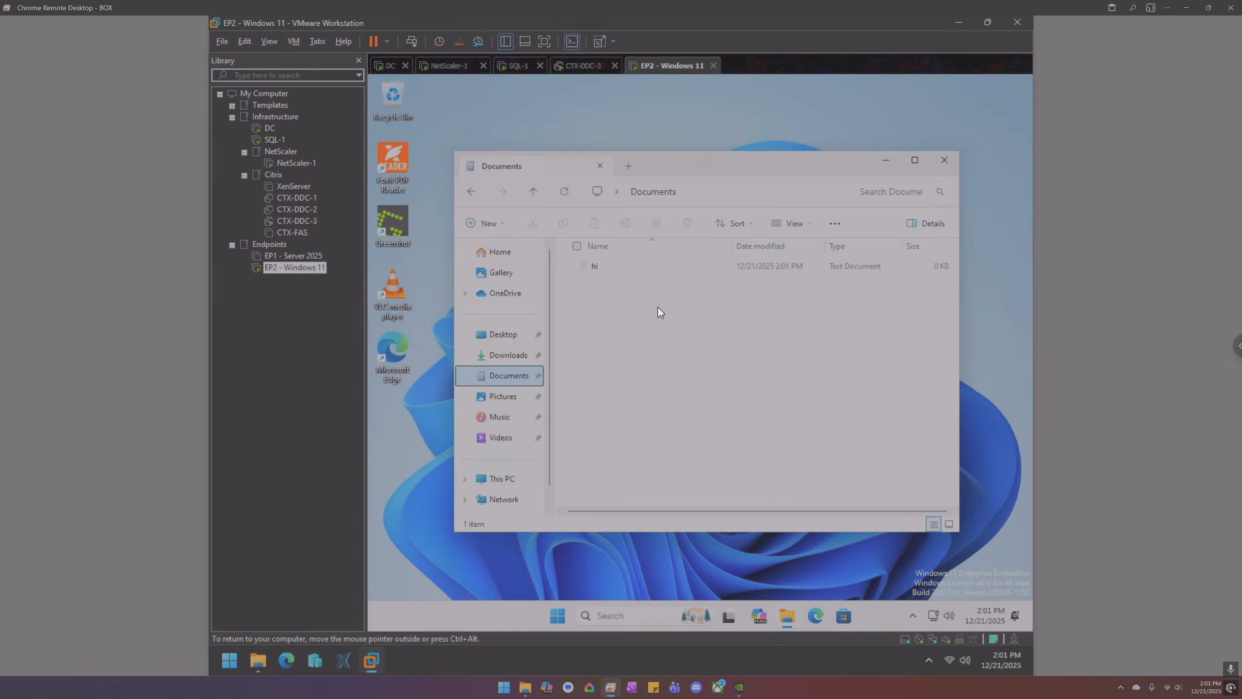
# - On the DC, close the Win11 profile folder window and show Profile container settings in a widened tree
pyautogui.click(390, 65)
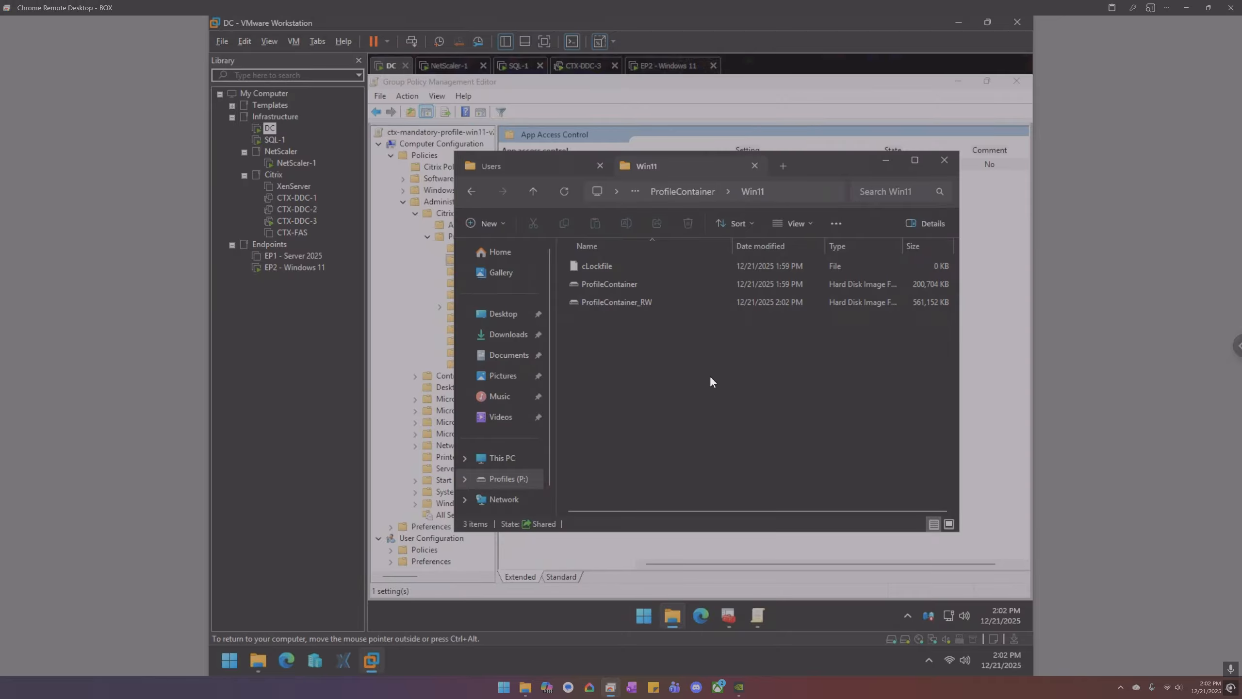
pyautogui.click(947, 161)
pyautogui.click(472, 329)
pyautogui.moveTo(497, 333); pyautogui.dragTo(539, 333)
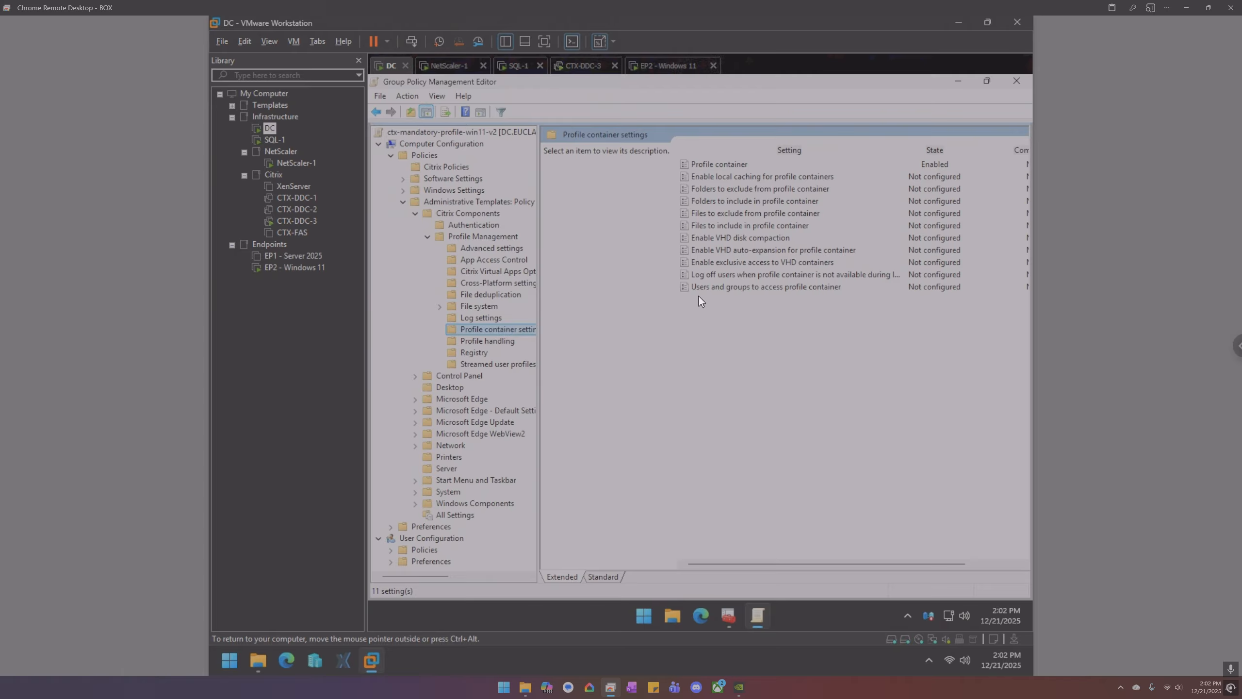
# - Inspect 'Enable VHD auto-expansion for profile container' without saving, then display Profile handling policies
pyautogui.doubleClick(732, 251)
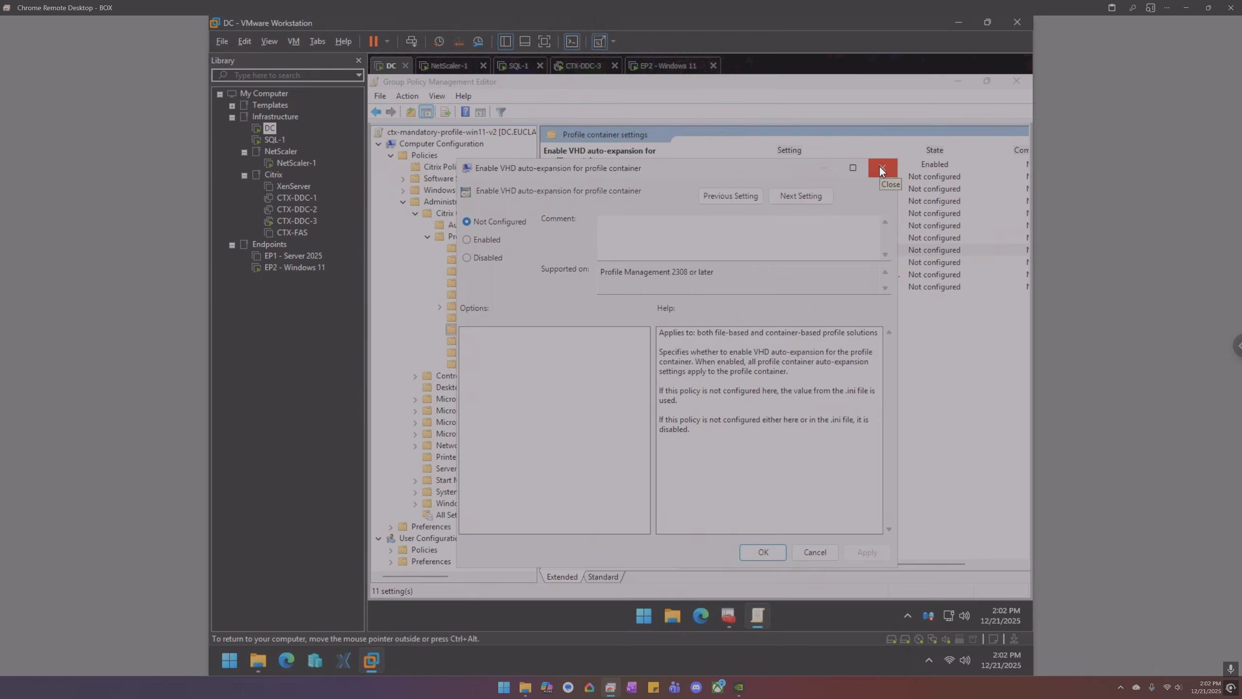
pyautogui.click(489, 243)
pyautogui.click(890, 168)
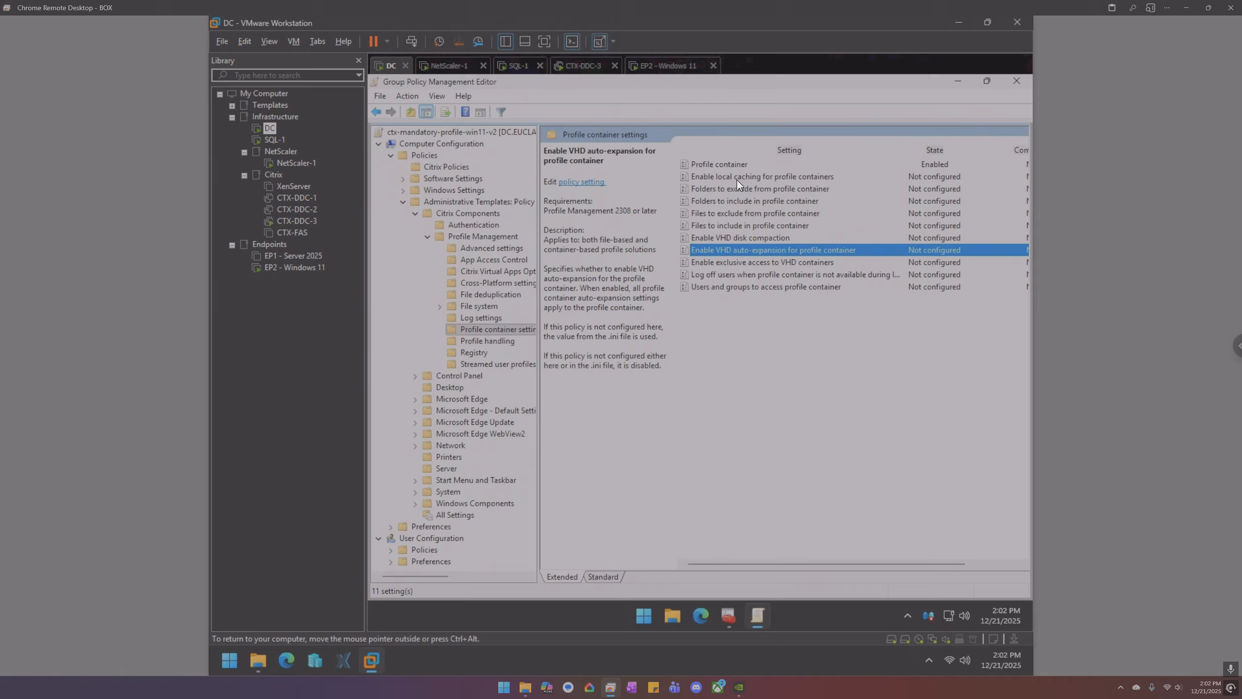
pyautogui.click(490, 341)
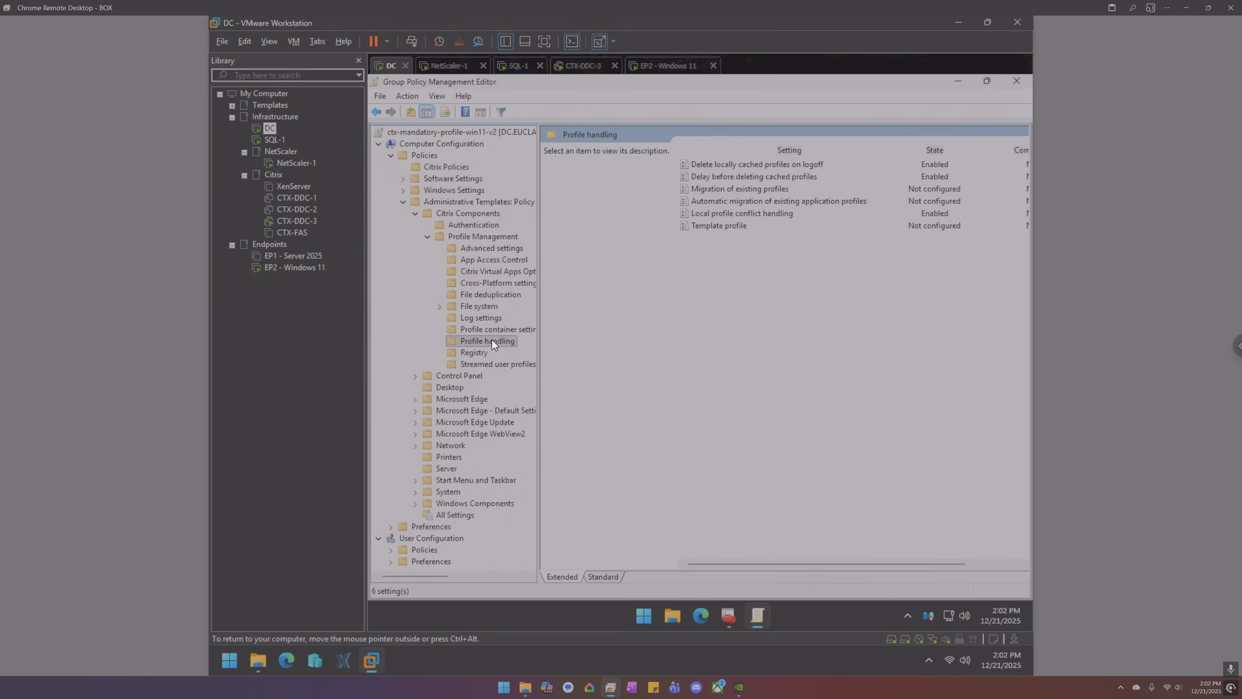
# - Open Profile Management Advanced settings, sort by setting name, and read the VHDX reattach policy description
pyautogui.click(491, 238)
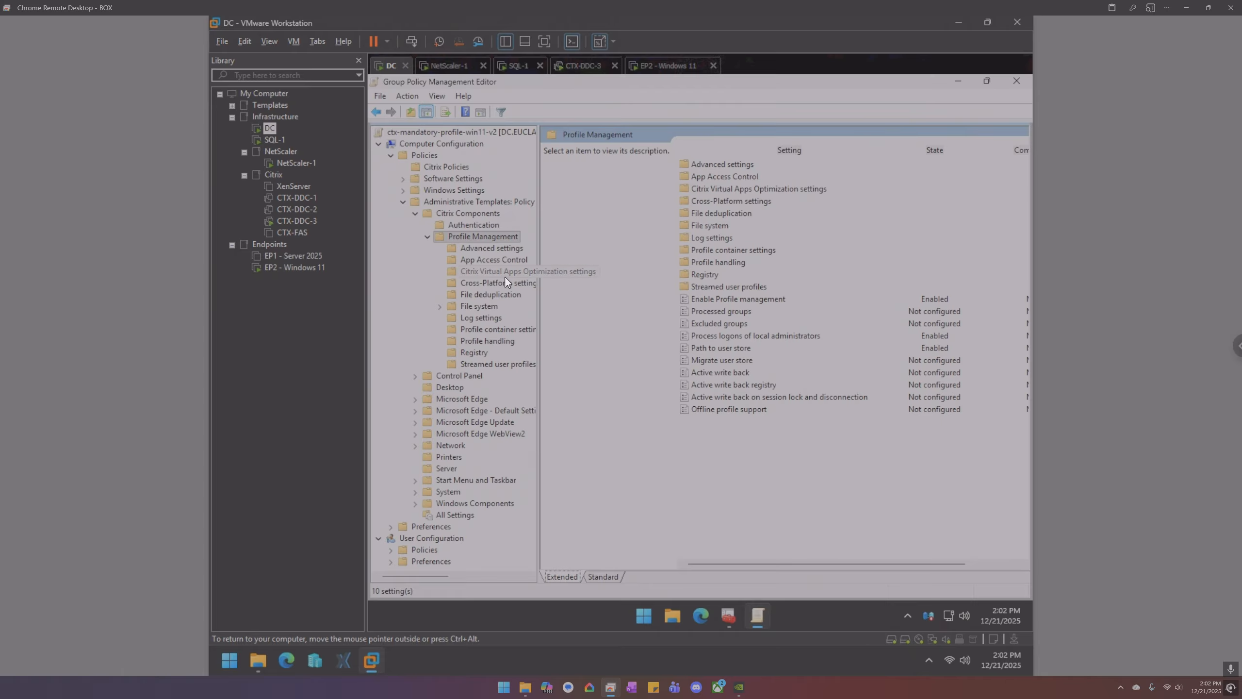
pyautogui.click(481, 247)
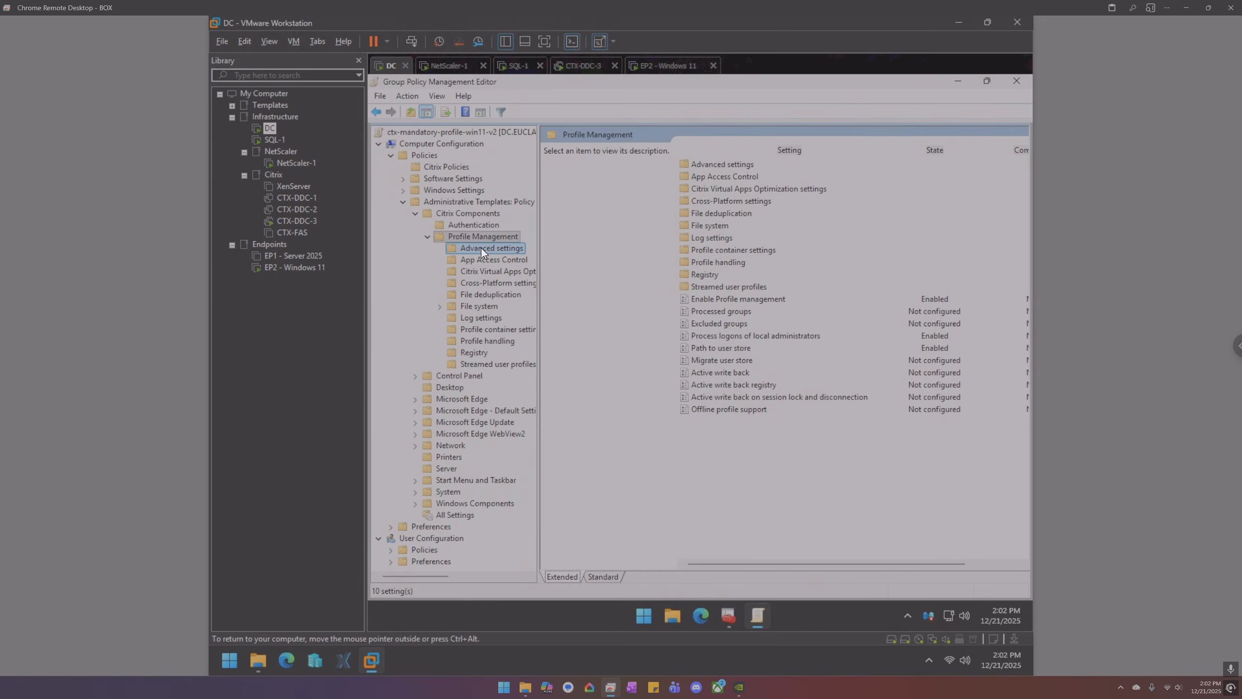
pyautogui.click(748, 153)
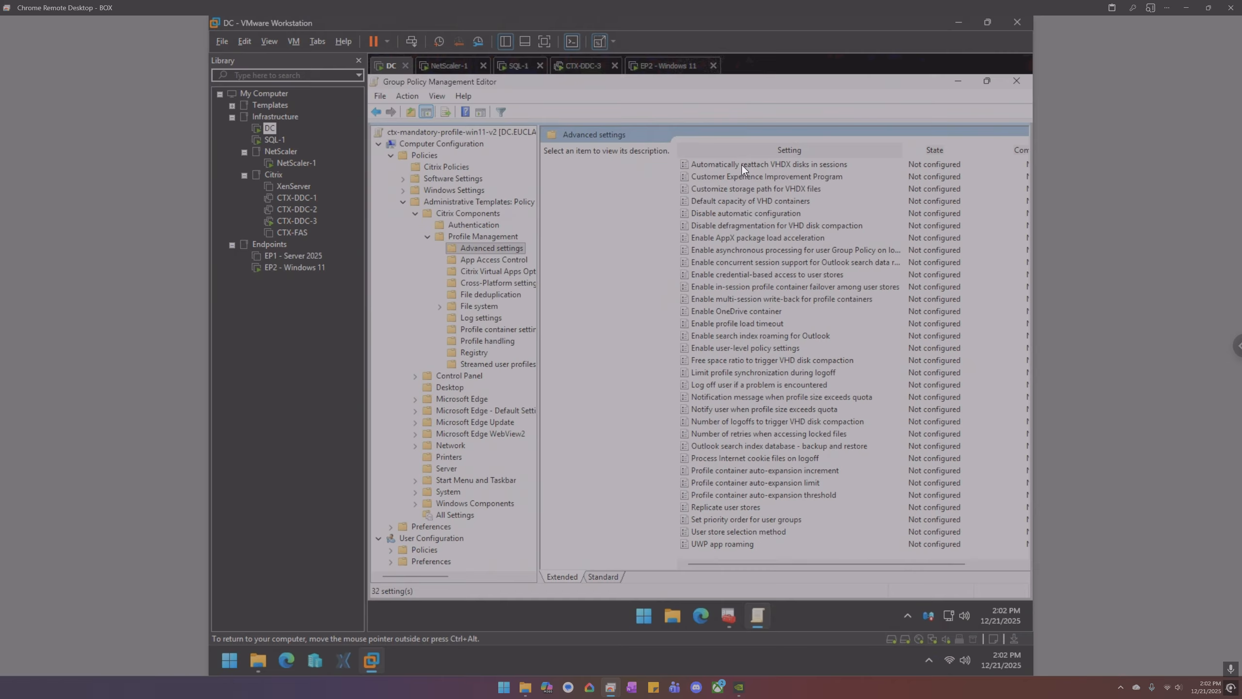
pyautogui.click(741, 165)
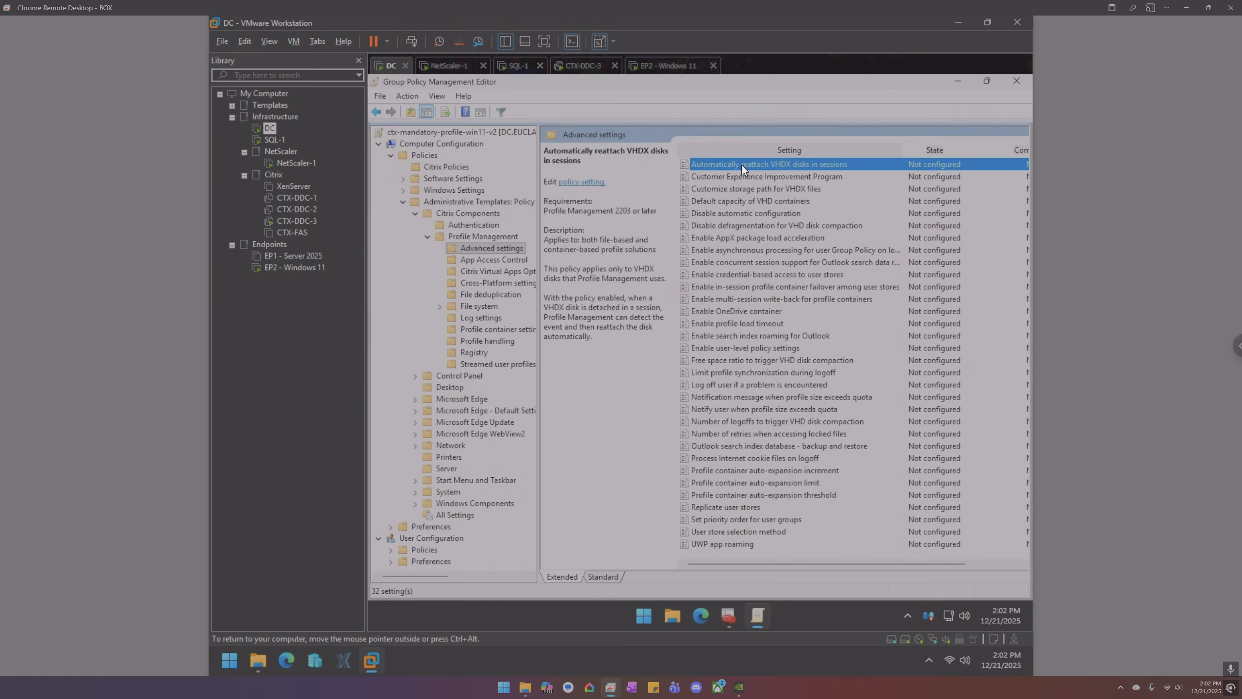
# - Try enabling 'Default capacity of VHD containers' and adjusting its value, then cancel without saving
pyautogui.doubleClick(748, 202)
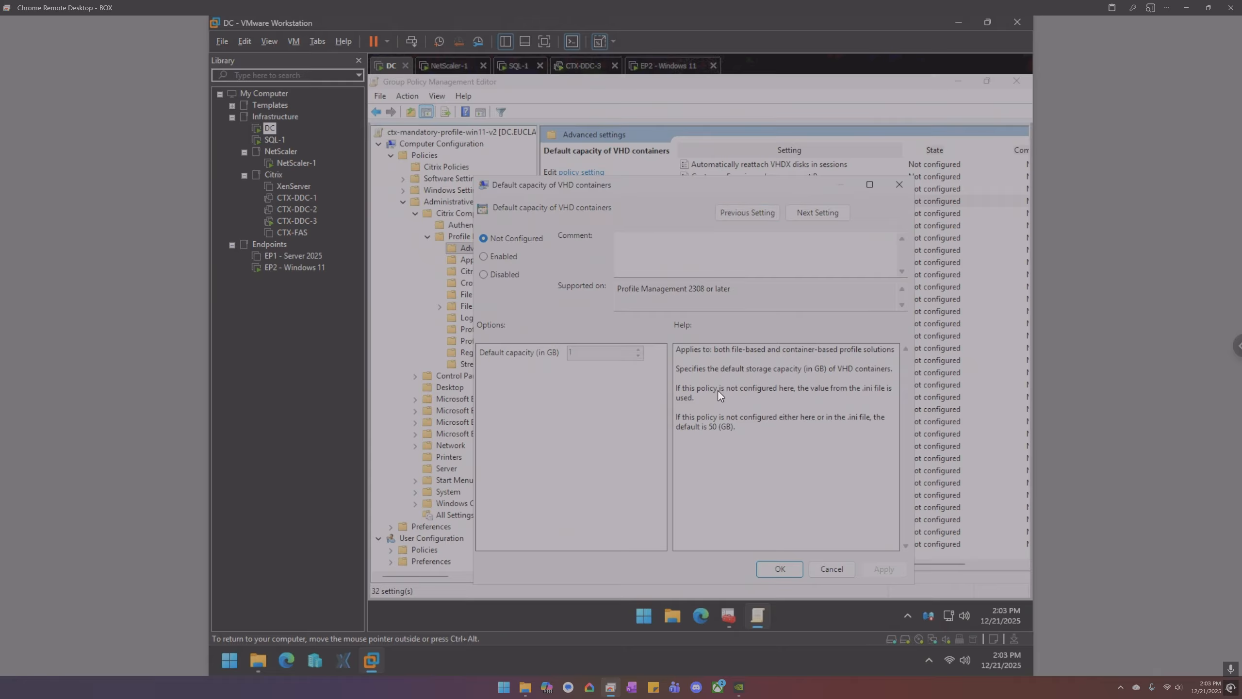
pyautogui.click(506, 259)
pyautogui.click(638, 349)
pyautogui.click(832, 567)
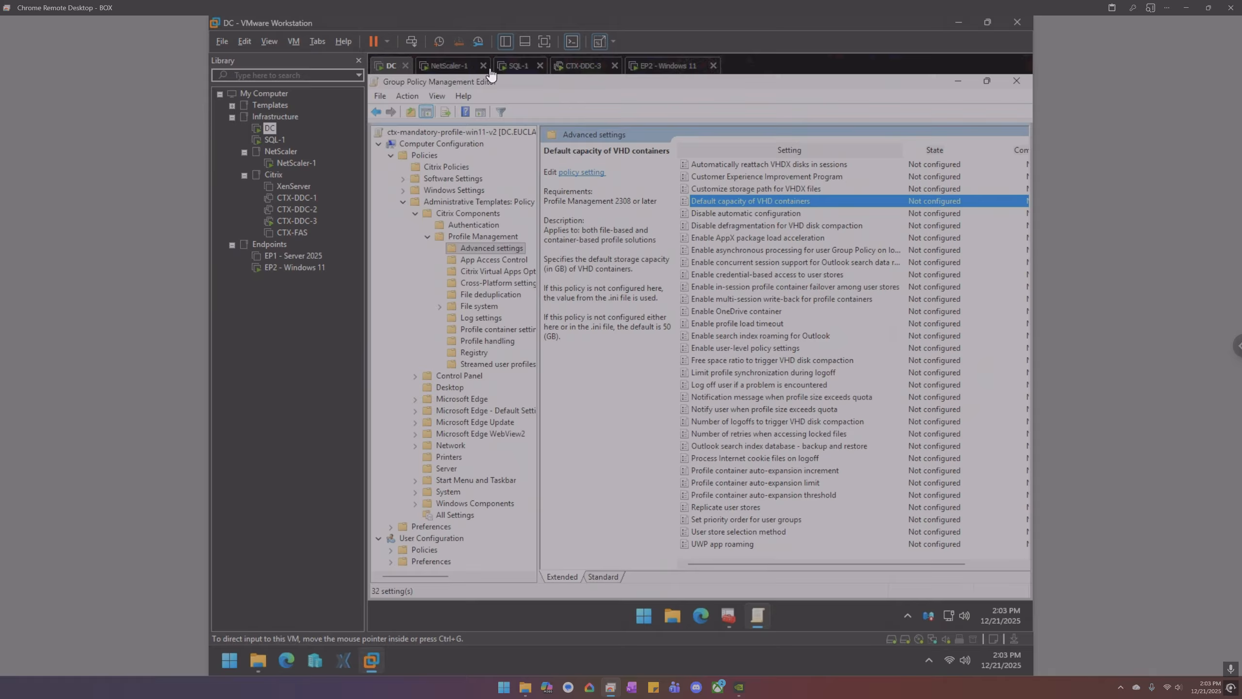
# - Browse Profiles (P:) to the admin user's ProfileContainer\Win11 folder, showing ProfileContainer_RW at 790,528 KB
pyautogui.click(674, 610)
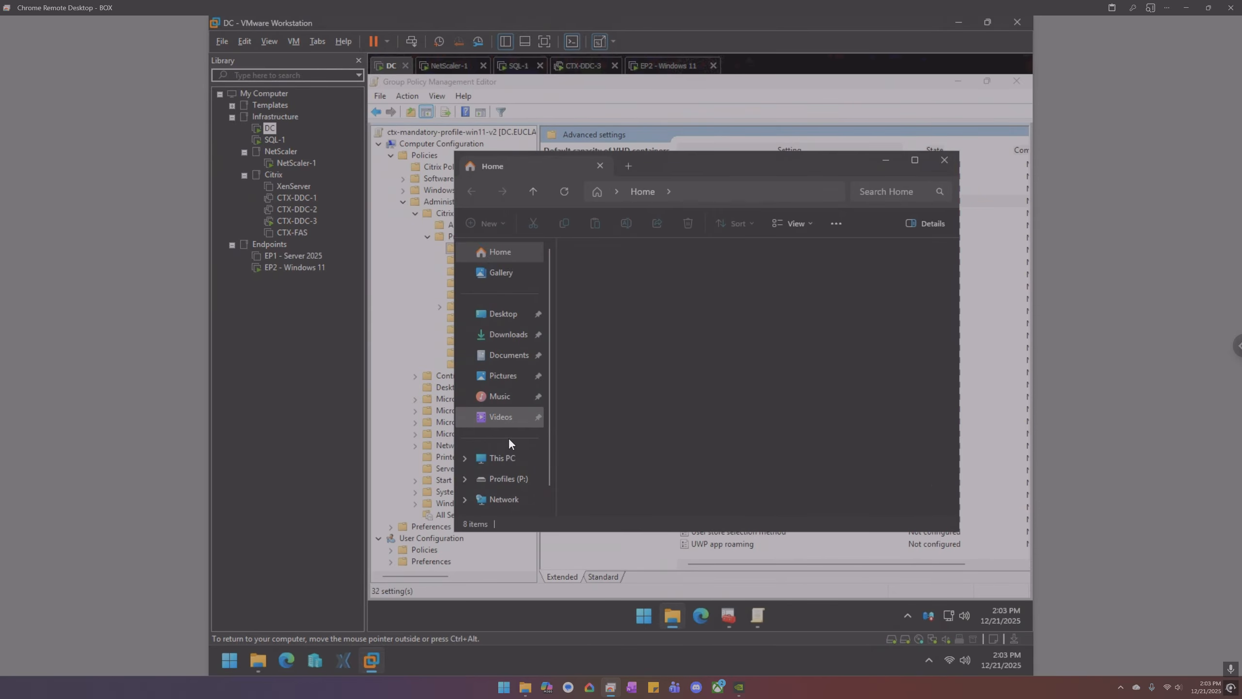
pyautogui.click(514, 479)
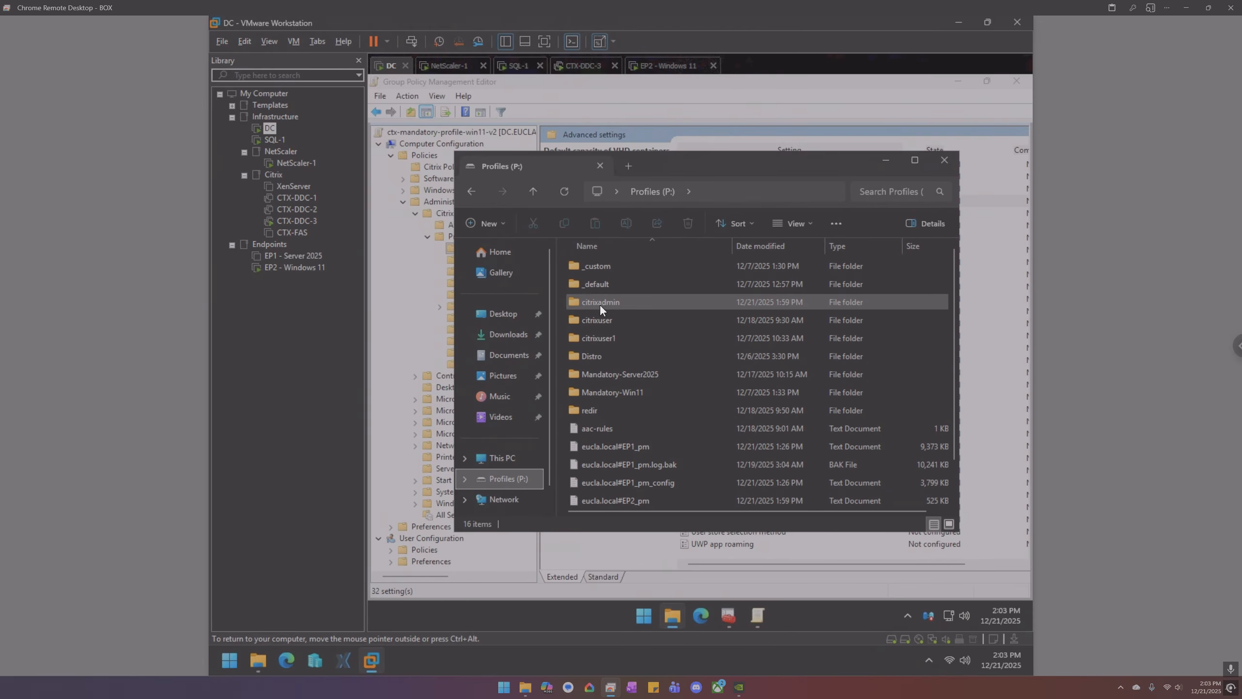
pyautogui.doubleClick(601, 302)
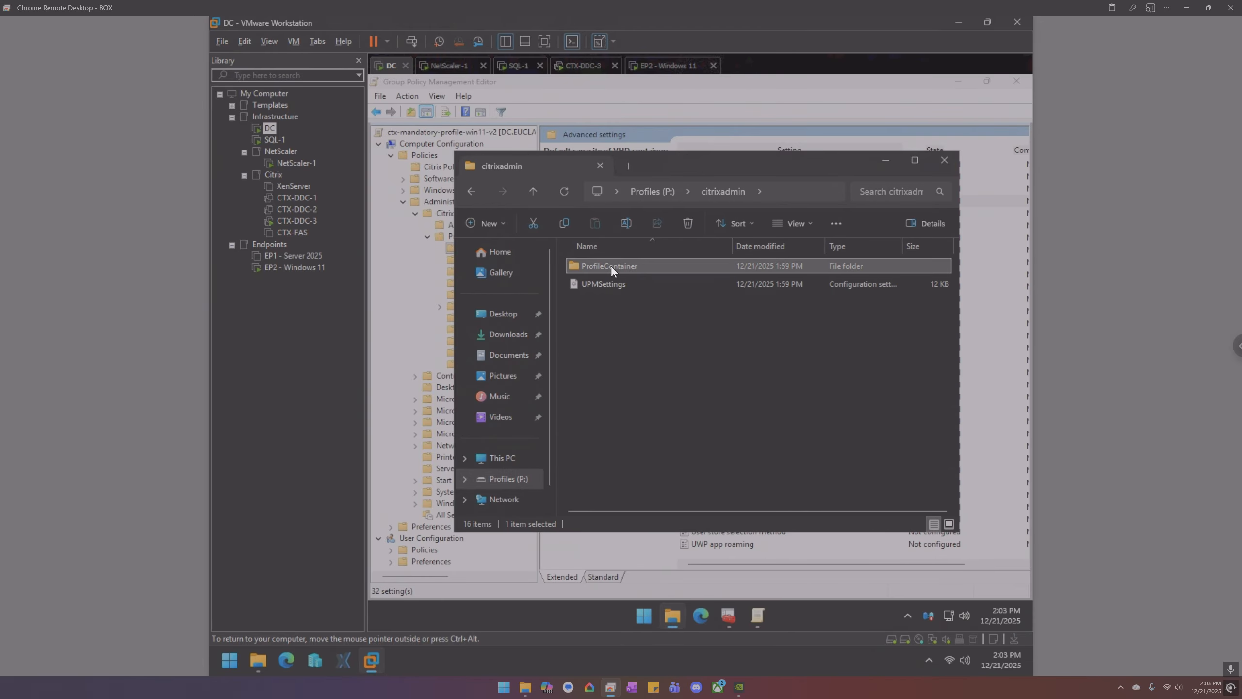
pyautogui.doubleClick(611, 267)
pyautogui.doubleClick(612, 266)
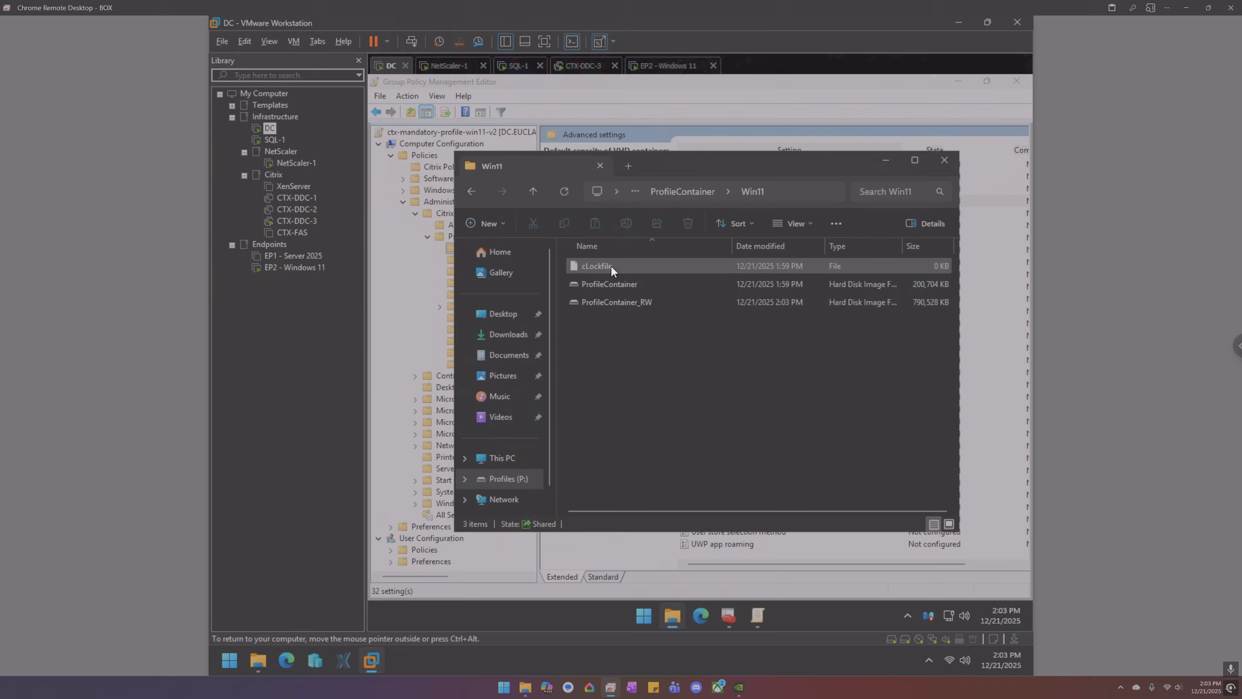